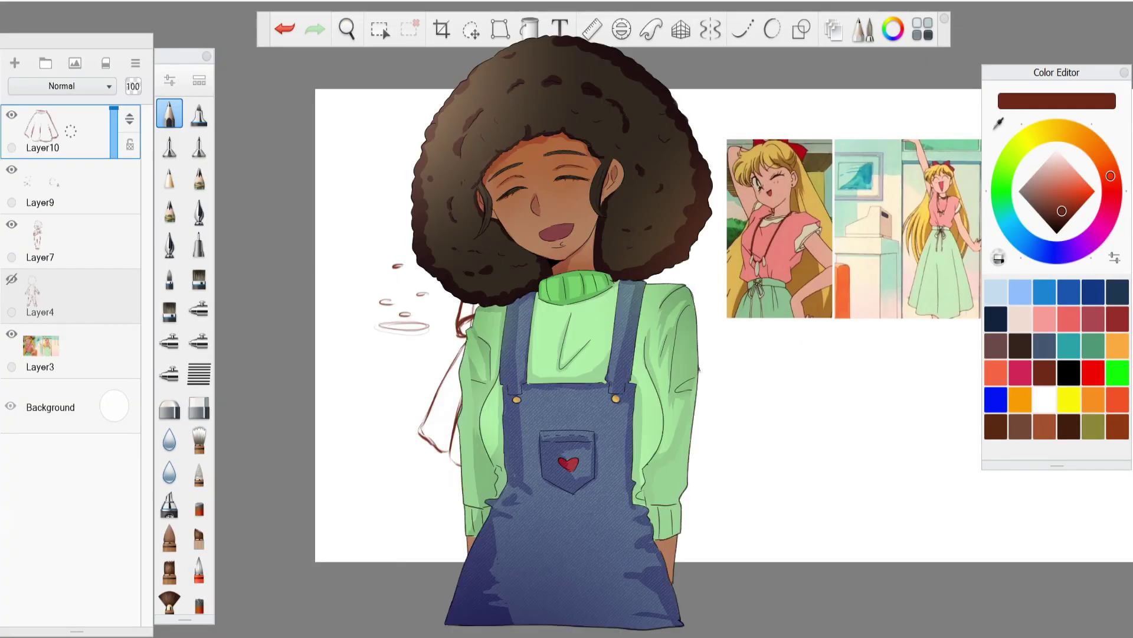
# Add a new layer and lower the opacity of the rough sketch layers Layer9 and Layer7.
pyautogui.click(15, 62)
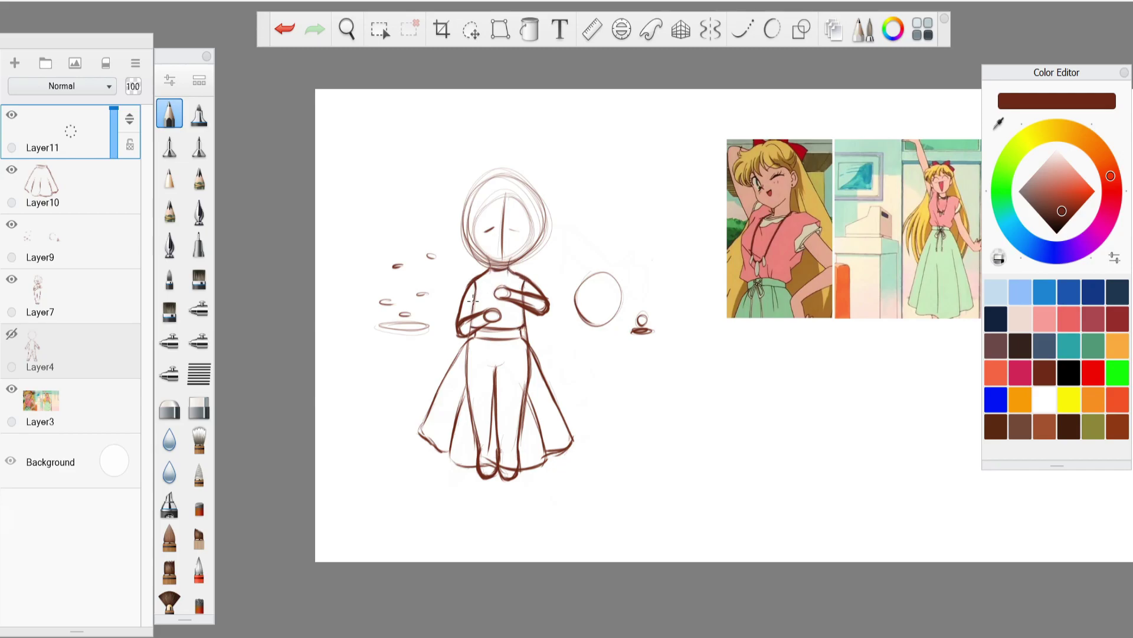
pyautogui.click(83, 230)
pyautogui.moveTo(114, 219); pyautogui.dragTo(113, 237)
pyautogui.click(77, 295)
pyautogui.moveTo(113, 274); pyautogui.dragTo(113, 304)
pyautogui.click(99, 244)
pyautogui.moveTo(114, 237); pyautogui.dragTo(114, 247)
pyautogui.click(74, 150)
# On another new layer, outline the bent left-hand arm over the sketch and erase the stray marks at its elbow.
pyautogui.click(14, 63)
pyautogui.moveTo(474, 288)
pyautogui.mouseDown()
pyautogui.moveTo(499, 269)
pyautogui.moveTo(494, 241)
pyautogui.moveTo(501, 272)
pyautogui.moveTo(444, 325)
pyautogui.moveTo(419, 420)
pyautogui.moveTo(490, 394)
pyautogui.mouseUp()
pyautogui.moveTo(453, 385)
pyautogui.mouseDown()
pyautogui.moveTo(484, 376)
pyautogui.moveTo(433, 391)
pyautogui.moveTo(445, 383)
pyautogui.moveTo(418, 408)
pyautogui.moveTo(434, 359)
pyautogui.mouseUp()
pyautogui.click(288, 34)
pyautogui.click(289, 38)
pyautogui.press('e')
pyautogui.moveTo(424, 409); pyautogui.dragTo(431, 407)
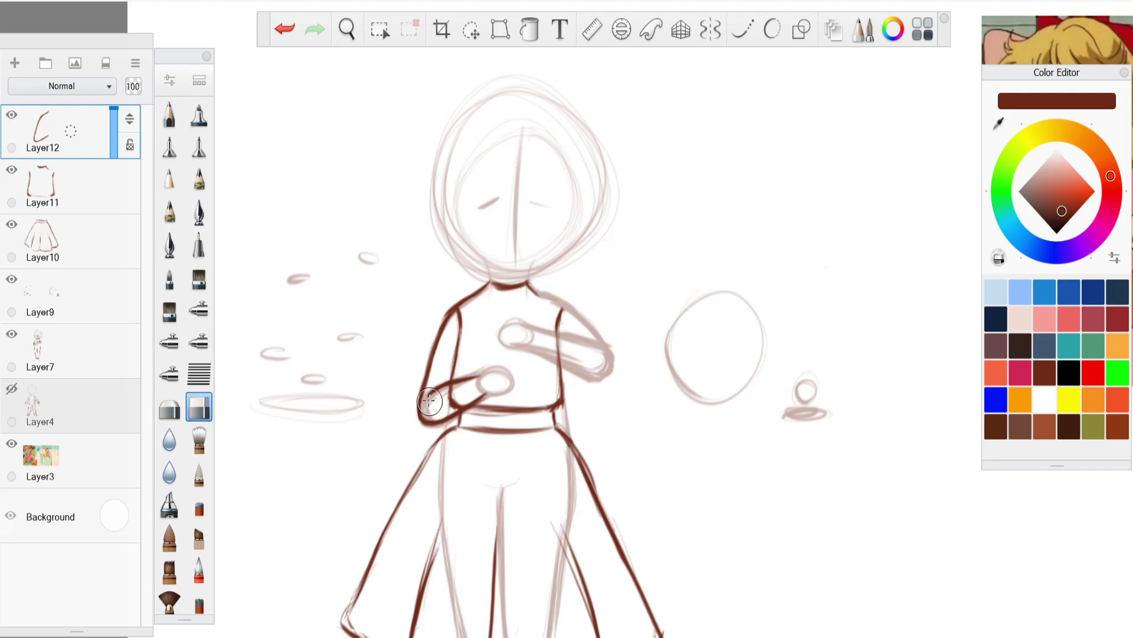
# Draw a closed hand at the end of the left-hand arm and erase the overlapping lines.
pyautogui.press('e')
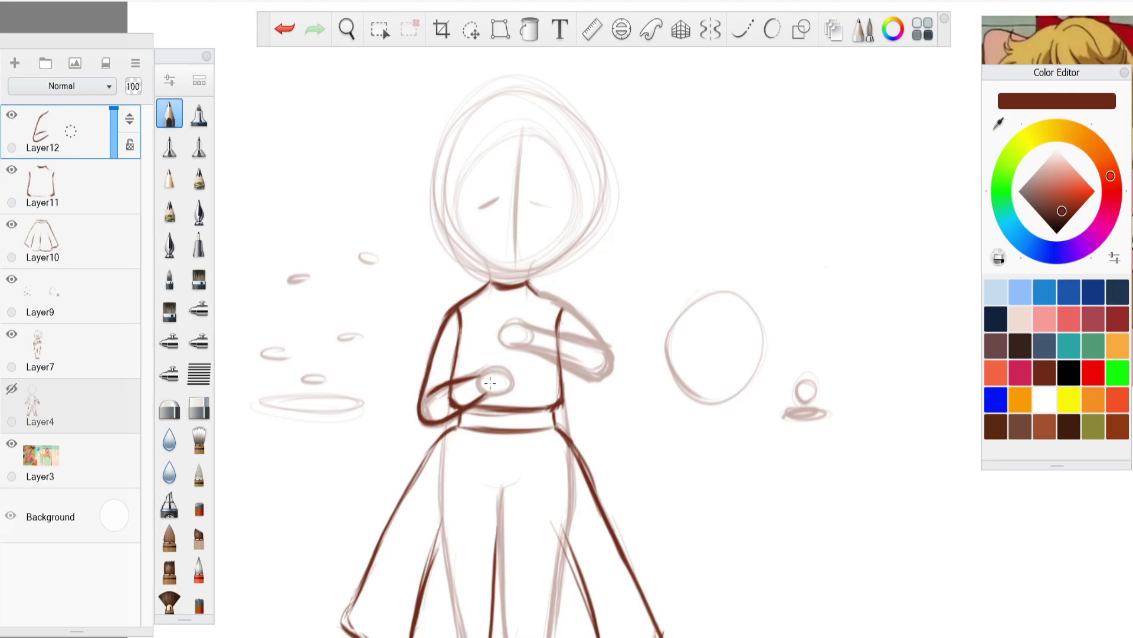
pyautogui.moveTo(499, 375); pyautogui.dragTo(513, 380)
pyautogui.click(199, 408)
pyautogui.moveTo(491, 374); pyautogui.dragTo(499, 374)
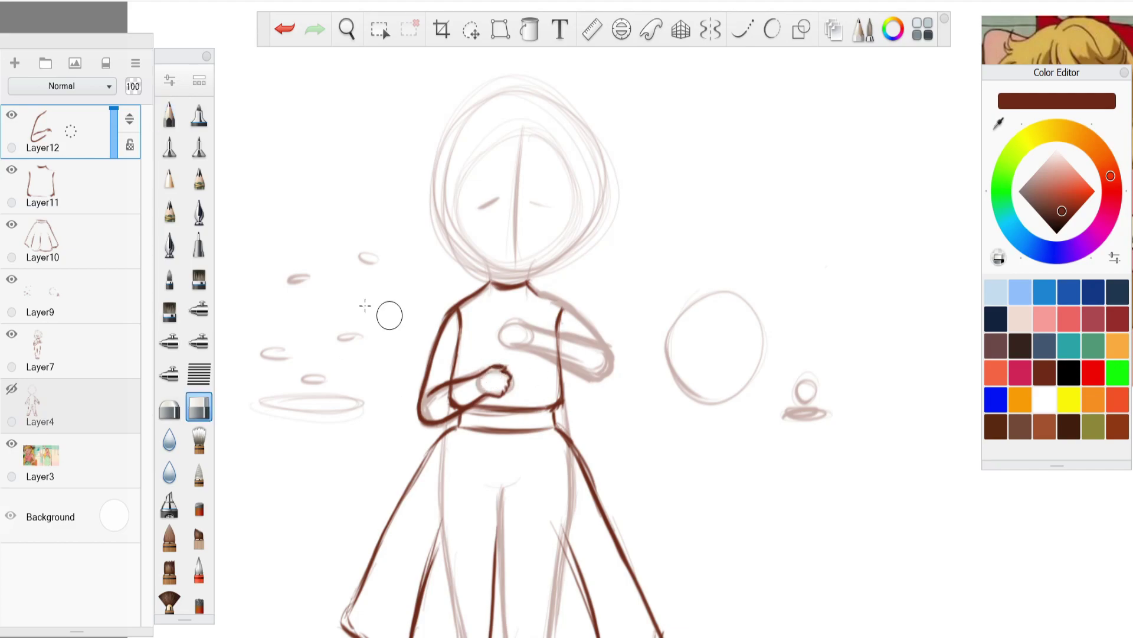
# Add a new layer and draw a flat saucer held in the lower hand.
pyautogui.click(169, 113)
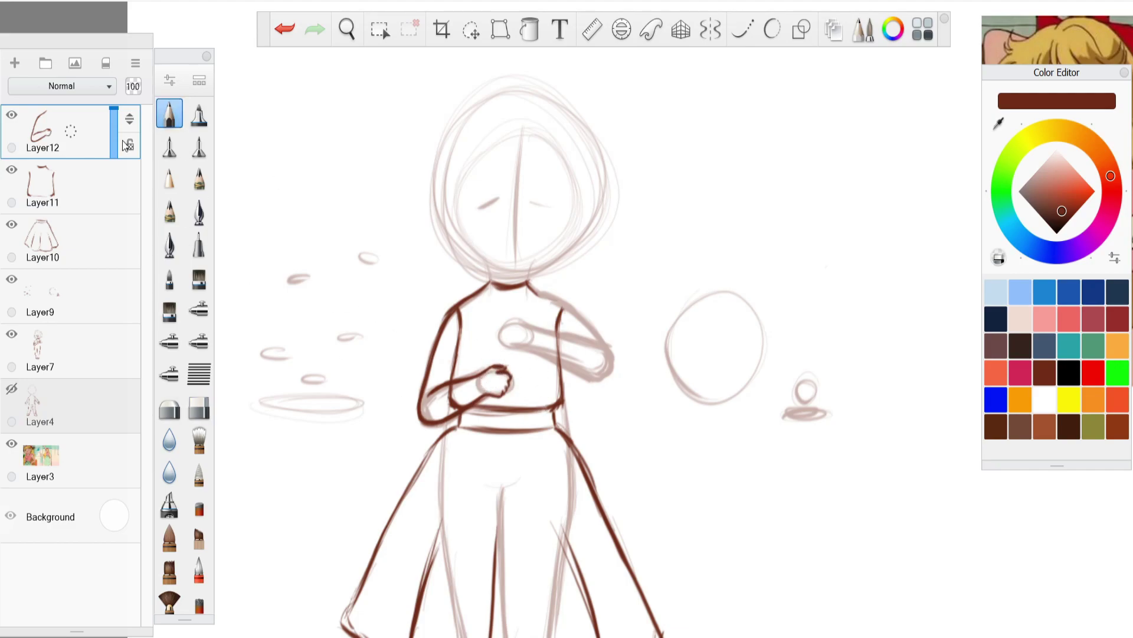
pyautogui.click(15, 63)
pyautogui.moveTo(504, 369); pyautogui.dragTo(531, 371)
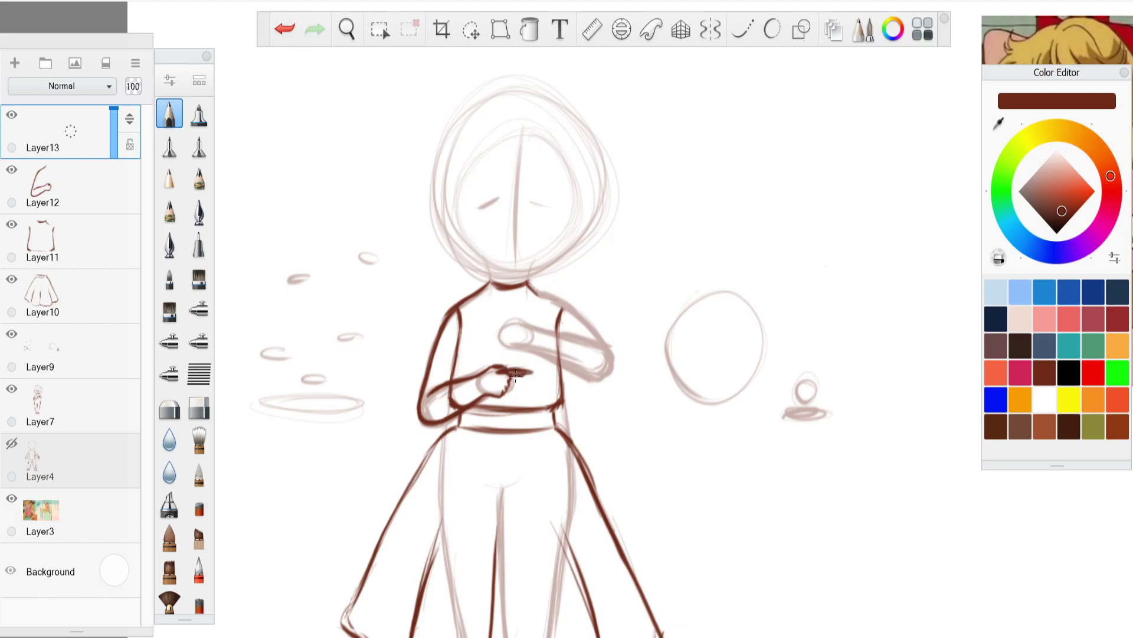
# On a new layer, outline the right-hand arm bending from the shoulder towards the chest, undoing the poor strokes.
pyautogui.hotkey('ctrl', 'shift', 'n')
pyautogui.moveTo(529, 284)
pyautogui.mouseDown()
pyautogui.moveTo(610, 359)
pyautogui.moveTo(616, 344)
pyautogui.moveTo(615, 375)
pyautogui.moveTo(597, 379)
pyautogui.moveTo(528, 346)
pyautogui.mouseUp()
pyautogui.hotkey('ctrl', 'z')
pyautogui.hotkey('ctrl', 'z')
pyautogui.moveTo(599, 346); pyautogui.dragTo(538, 331)
pyautogui.moveTo(593, 346); pyautogui.dragTo(534, 330)
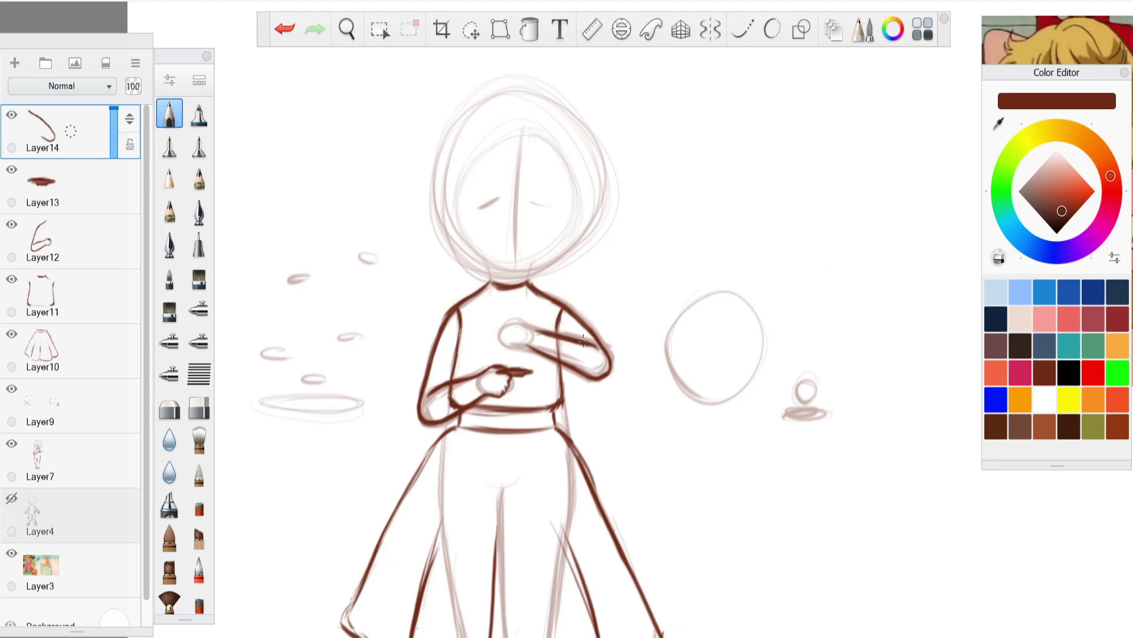
# Add an empty layer and copy the finished hand from Layer12 onto a layer of its own.
pyautogui.click(15, 64)
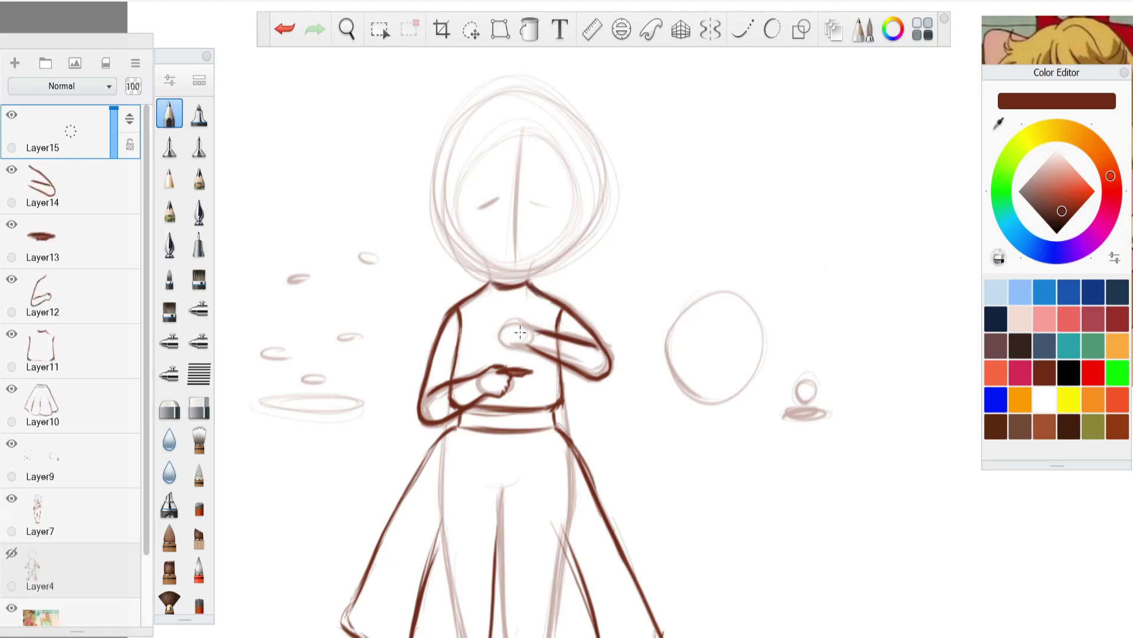
pyautogui.click(70, 298)
pyautogui.click(379, 29)
pyautogui.moveTo(495, 352)
pyautogui.mouseDown()
pyautogui.moveTo(508, 403)
pyautogui.moveTo(497, 353)
pyautogui.mouseUp()
pyautogui.hotkey('ctrl', 'x')
pyautogui.hotkey('ctrl', 'v')
pyautogui.click(89, 188)
pyautogui.click(285, 33)
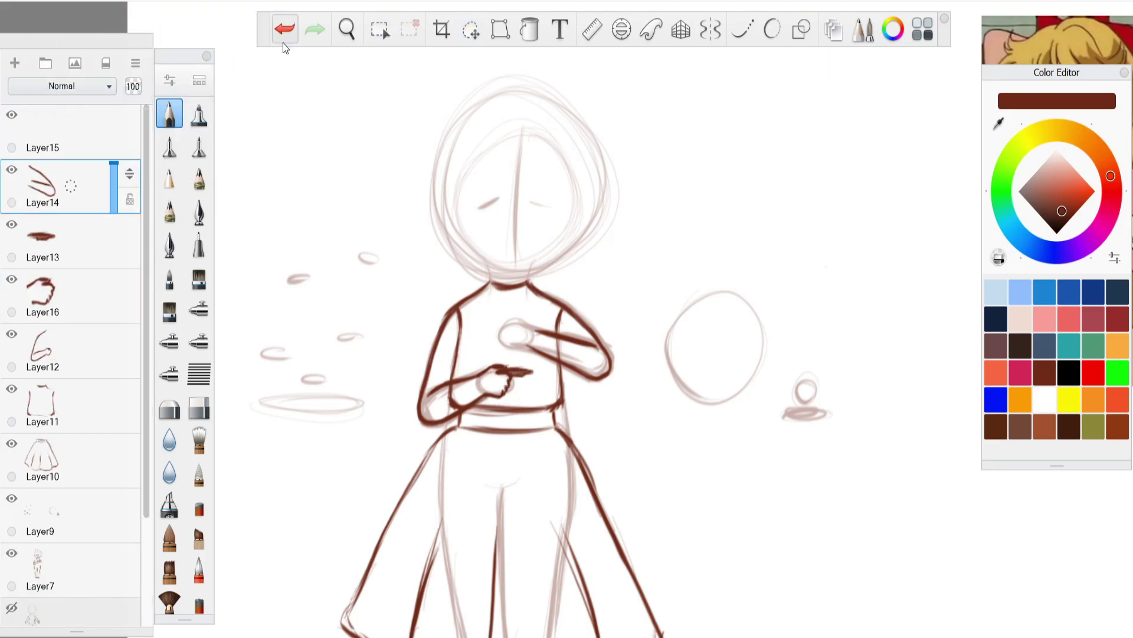
# Move the copied hand above the right-hand arm layer, mirror it, and place it at that arm's wrist.
pyautogui.moveTo(89, 298); pyautogui.dragTo(112, 195)
pyautogui.click(58, 2)
pyautogui.click(106, 127)
pyautogui.press('space')
pyautogui.moveTo(407, 127)
pyautogui.mouseDown()
pyautogui.moveTo(380, 145)
pyautogui.moveTo(406, 105)
pyautogui.mouseUp()
pyautogui.press('v')
pyautogui.moveTo(826, 431)
pyautogui.mouseDown()
pyautogui.moveTo(567, 365)
pyautogui.moveTo(536, 379)
pyautogui.mouseUp()
pyautogui.press('space')
# Erase the arm lines overlapping the mirrored hand and merge the hand into the arm layer, Layer14.
pyautogui.click(84, 239)
pyautogui.click(199, 407)
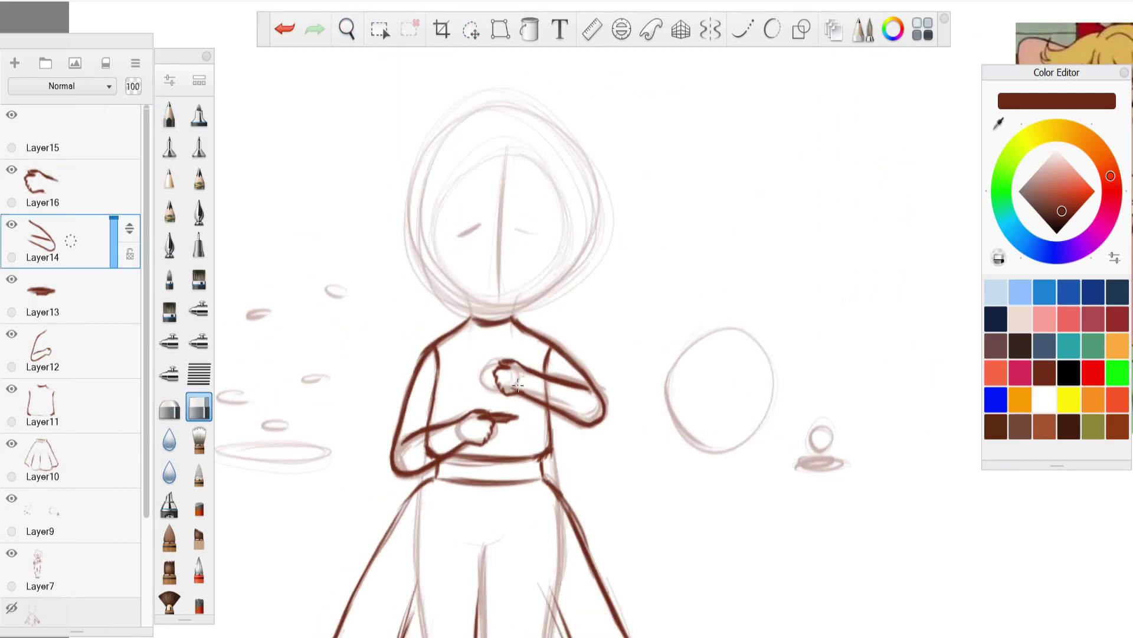
pyautogui.click(86, 186)
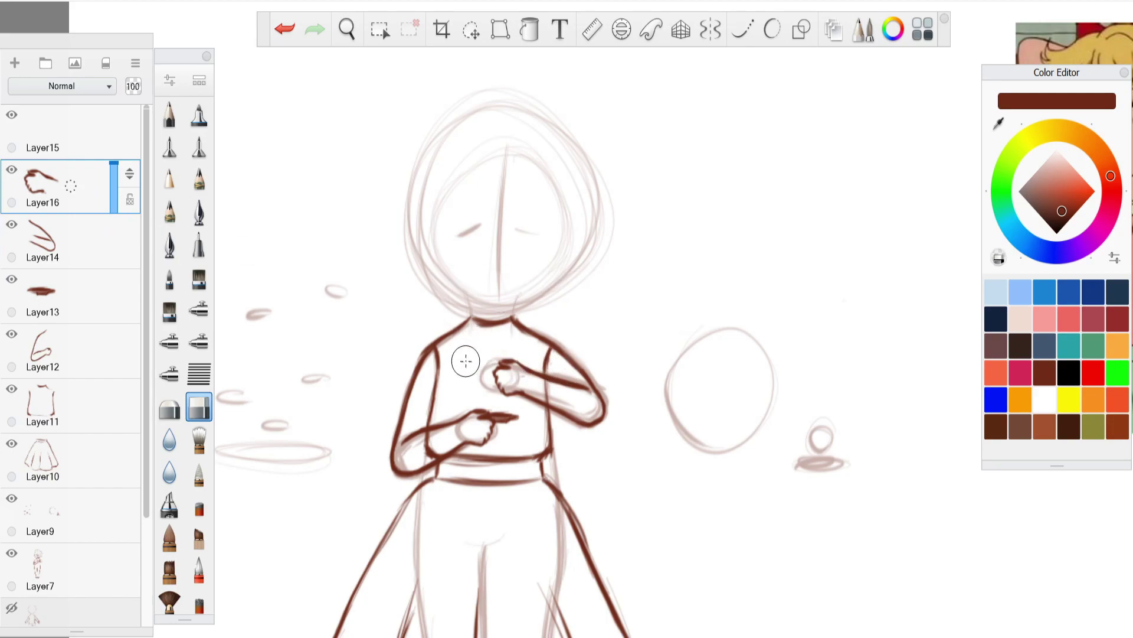
pyautogui.hotkey('ctrl', 'e')
# Draw a small cup held by the upper hand on Layer15, adjust its placement, and add another layer.
pyautogui.click(170, 115)
pyautogui.click(100, 123)
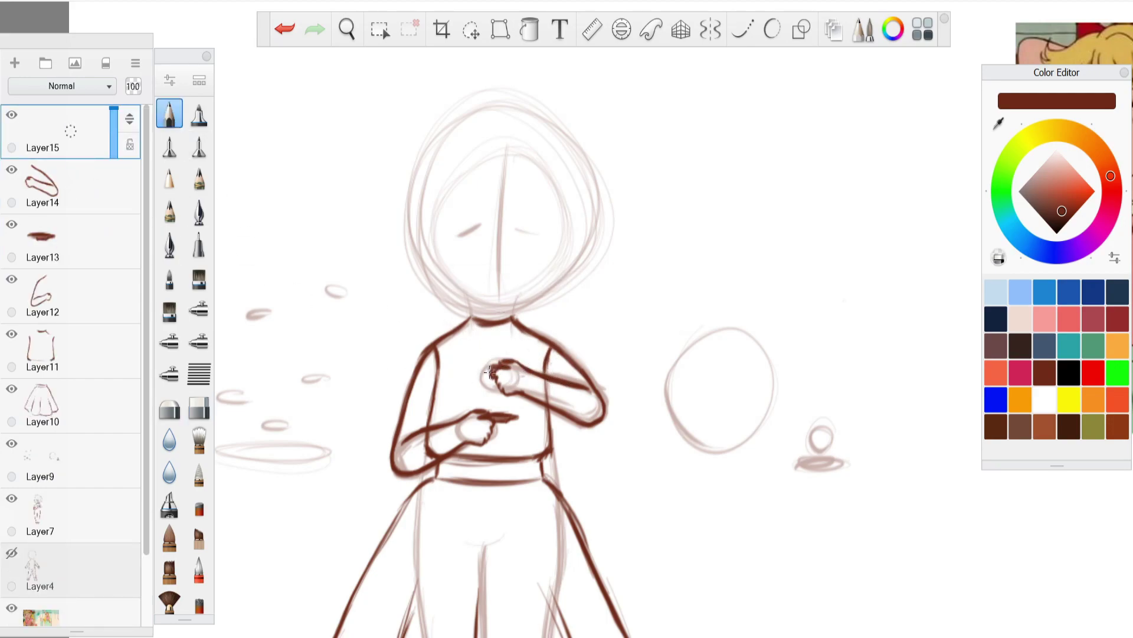
pyautogui.moveTo(500, 366)
pyautogui.mouseDown()
pyautogui.moveTo(495, 380)
pyautogui.moveTo(471, 378)
pyautogui.moveTo(488, 384)
pyautogui.mouseUp()
pyautogui.click(471, 30)
pyautogui.moveTo(386, 258); pyautogui.dragTo(390, 257)
pyautogui.click(442, 169)
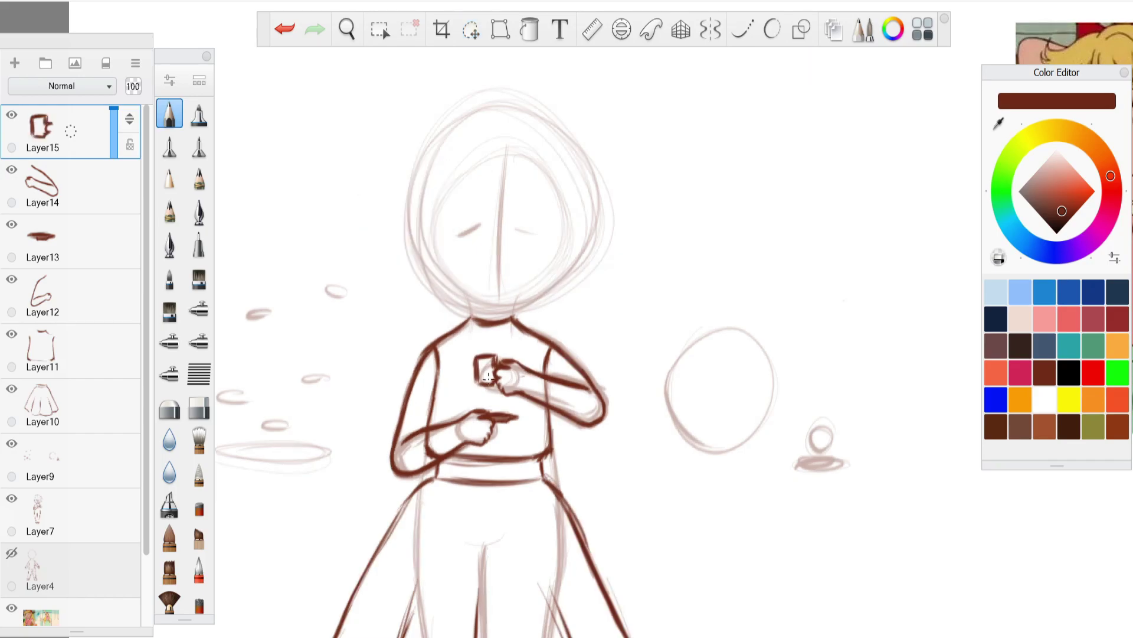
pyautogui.hotkey('ctrl', 'l')
# Duplicate the skirt layer, hide the original, and widen the copy's hem with the Distort tool.
pyautogui.press('space')
pyautogui.moveTo(502, 417); pyautogui.dragTo(516, 311)
pyautogui.click(77, 459)
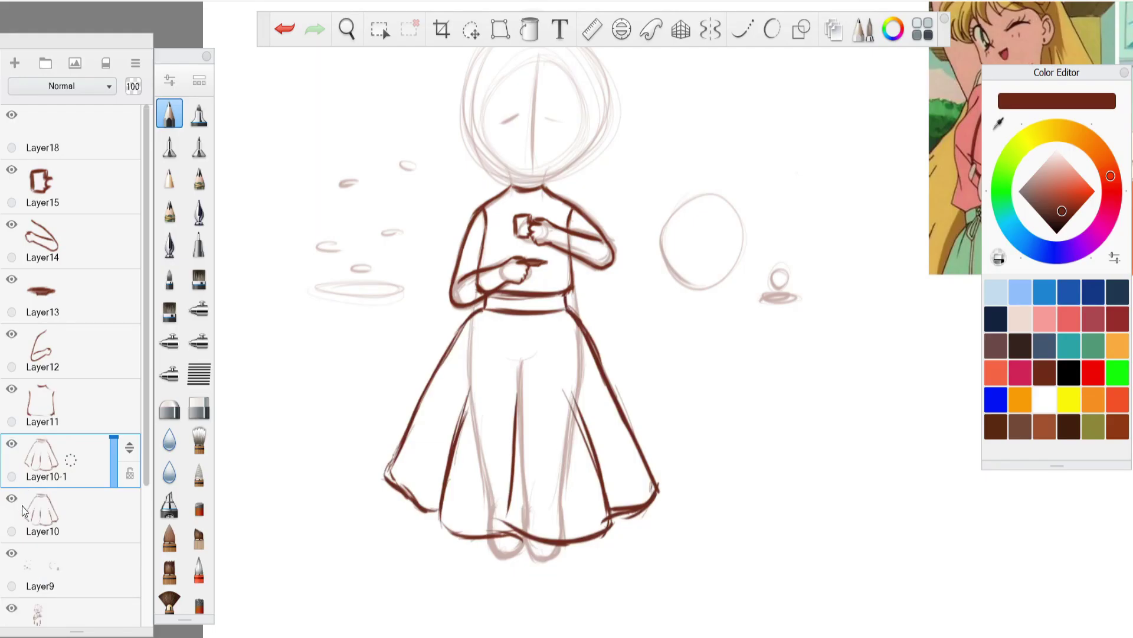
pyautogui.click(12, 498)
pyautogui.click(500, 29)
pyautogui.moveTo(661, 547); pyautogui.dragTo(693, 552)
pyautogui.moveTo(381, 546); pyautogui.dragTo(332, 577)
pyautogui.moveTo(500, 368); pyautogui.dragTo(494, 366)
pyautogui.click(837, 65)
# Draw the right half of the head outline on the empty Layer18, from crown to chin.
pyautogui.scroll(-9, 567, 321)
pyautogui.scroll(8, 569, 320)
pyautogui.scroll(-2, 569, 319)
pyautogui.scroll(3, 597, 404)
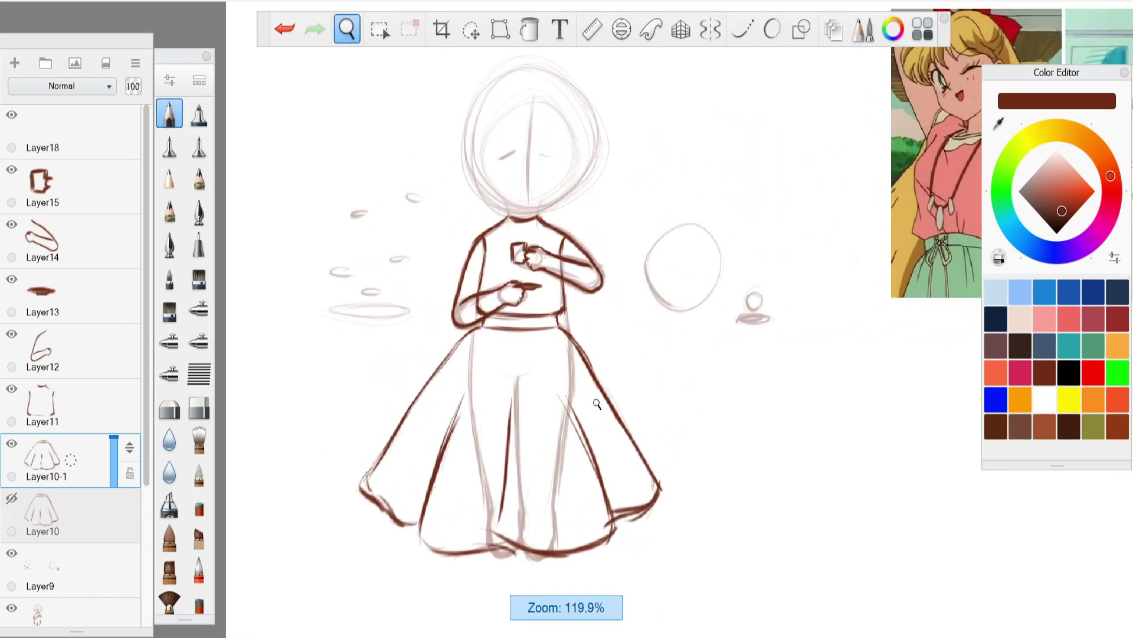
pyautogui.scroll(-2, 597, 404)
pyautogui.scroll(5, 587, 253)
pyautogui.click(100, 124)
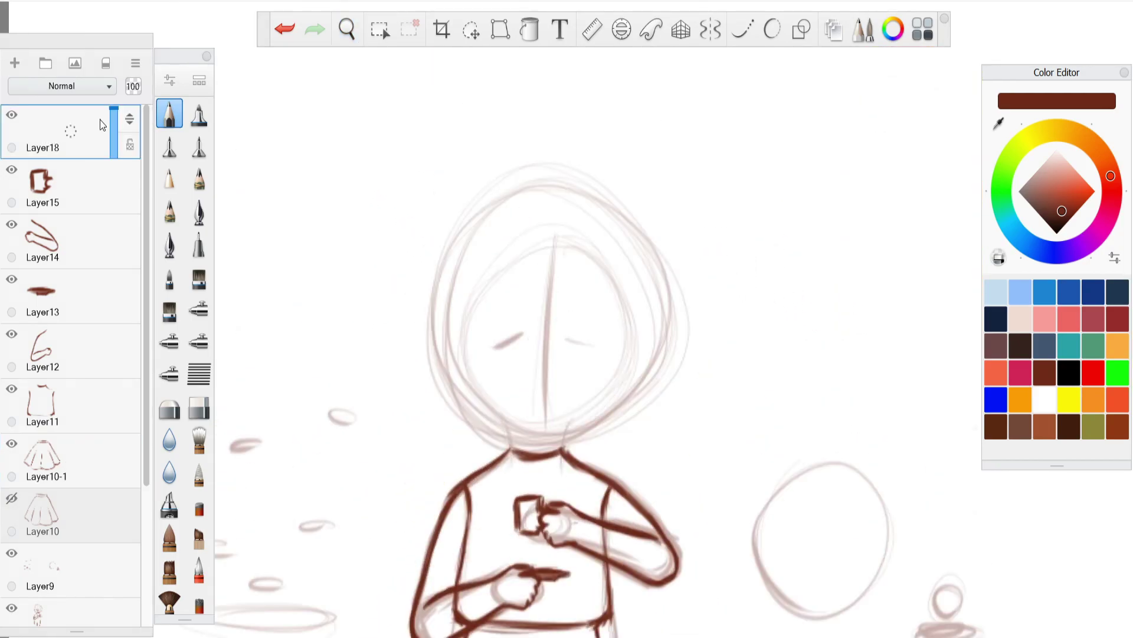
pyautogui.moveTo(603, 270)
pyautogui.mouseDown()
pyautogui.moveTo(627, 358)
pyautogui.moveTo(623, 312)
pyautogui.moveTo(627, 381)
pyautogui.moveTo(621, 403)
pyautogui.moveTo(569, 437)
pyautogui.mouseUp()
pyautogui.click(284, 29)
pyautogui.moveTo(620, 403); pyautogui.dragTo(549, 437)
pyautogui.moveTo(625, 382)
pyautogui.mouseDown()
pyautogui.moveTo(614, 278)
pyautogui.moveTo(599, 258)
pyautogui.moveTo(536, 249)
pyautogui.mouseUp()
# Complete the head outline with a mirrored copy of the drawn half, aligned and merged into one layer.
pyautogui.click(40, 2)
pyautogui.moveTo(54, 2)
pyautogui.click(95, 172)
pyautogui.press('space')
pyautogui.moveTo(433, 232); pyautogui.dragTo(407, 252)
pyautogui.click(471, 29)
pyautogui.moveTo(696, 330)
pyautogui.mouseDown()
pyautogui.moveTo(477, 368)
pyautogui.moveTo(477, 323)
pyautogui.mouseUp()
pyautogui.press('Escape')
pyautogui.hotkey('ctrl', 'e')
pyautogui.press('v')
pyautogui.press('Escape')
pyautogui.moveTo(578, 317)
pyautogui.mouseDown()
pyautogui.moveTo(513, 251)
pyautogui.moveTo(468, 251)
pyautogui.moveTo(436, 293)
pyautogui.moveTo(431, 333)
pyautogui.mouseUp()
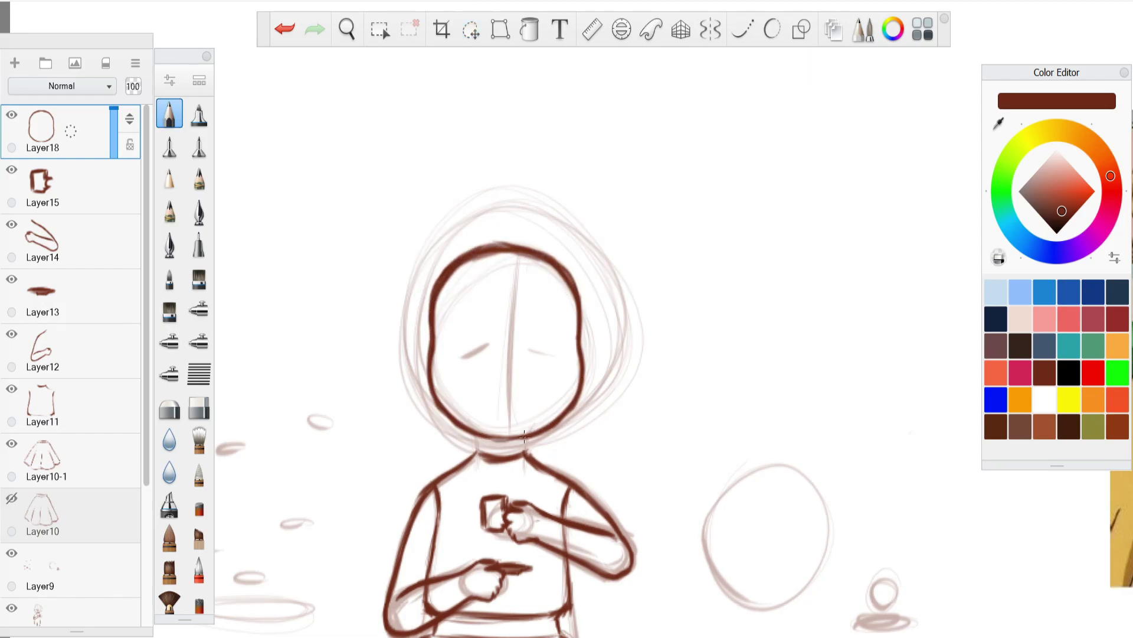
# Nudge the head upward and draw neck lines joining it to the shoulders, cleaning up the torso layer's collar.
pyautogui.click(471, 29)
pyautogui.click(489, 250)
pyautogui.moveTo(474, 429)
pyautogui.mouseDown()
pyautogui.moveTo(478, 452)
pyautogui.moveTo(524, 452)
pyautogui.moveTo(489, 457)
pyautogui.moveTo(524, 454)
pyautogui.moveTo(479, 439)
pyautogui.mouseUp()
pyautogui.click(199, 406)
pyautogui.click(71, 405)
pyautogui.click(170, 114)
pyautogui.moveTo(524, 451); pyautogui.dragTo(536, 460)
pyautogui.moveTo(479, 451); pyautogui.dragTo(474, 456)
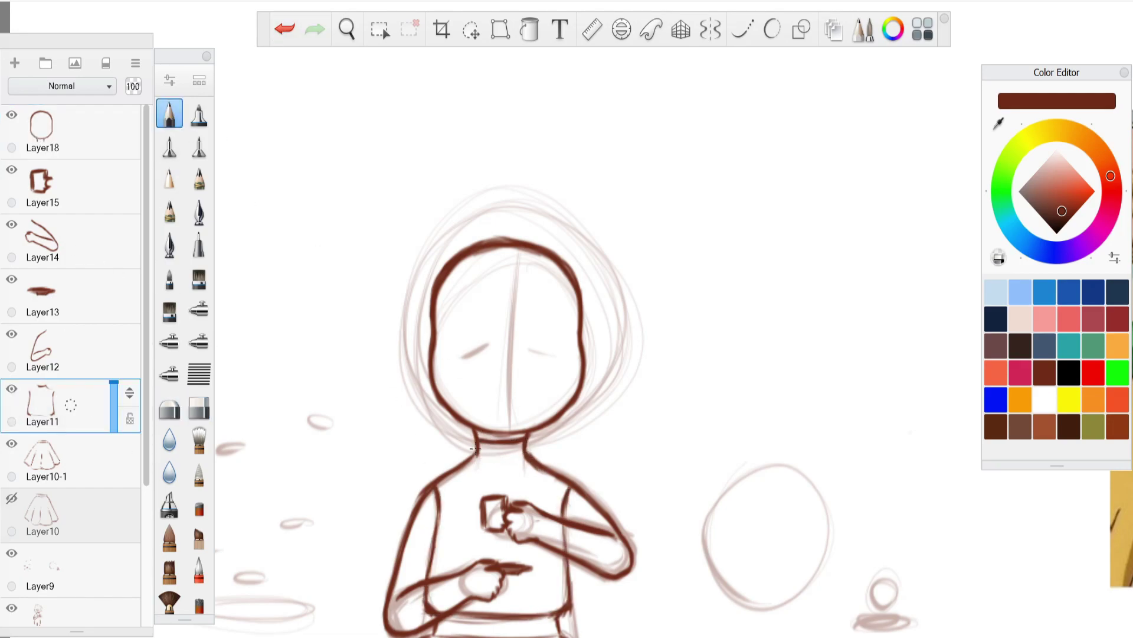
# Add a layer for the eyes and widen the top of the head outline slightly with the Distort tool.
pyautogui.click(59, 130)
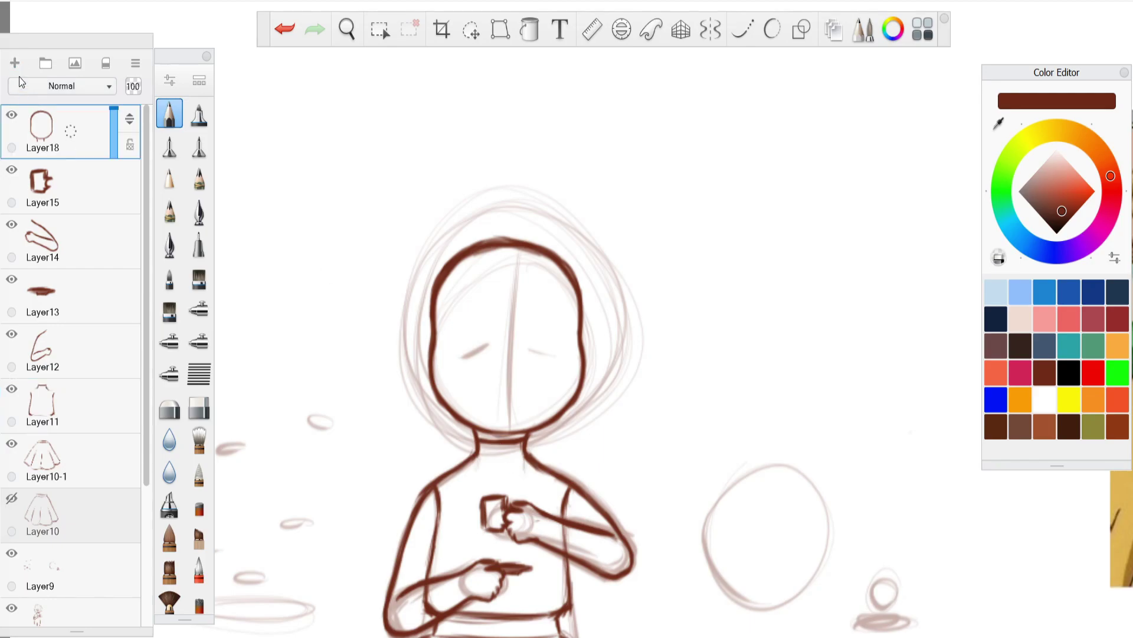
pyautogui.click(15, 63)
pyautogui.click(501, 29)
pyautogui.moveTo(578, 232); pyautogui.dragTo(587, 231)
pyautogui.moveTo(425, 233); pyautogui.dragTo(419, 233)
pyautogui.click(838, 65)
# Draw the curved line of the closed left-hand eye on Layer19, undoing the extra stroke.
pyautogui.press('space')
pyautogui.moveTo(484, 307); pyautogui.dragTo(463, 364)
pyautogui.click(65, 131)
pyautogui.click(441, 125)
pyautogui.moveTo(451, 307); pyautogui.dragTo(407, 324)
pyautogui.moveTo(451, 307)
pyautogui.mouseDown()
pyautogui.moveTo(401, 324)
pyautogui.moveTo(383, 317)
pyautogui.mouseUp()
pyautogui.click(285, 29)
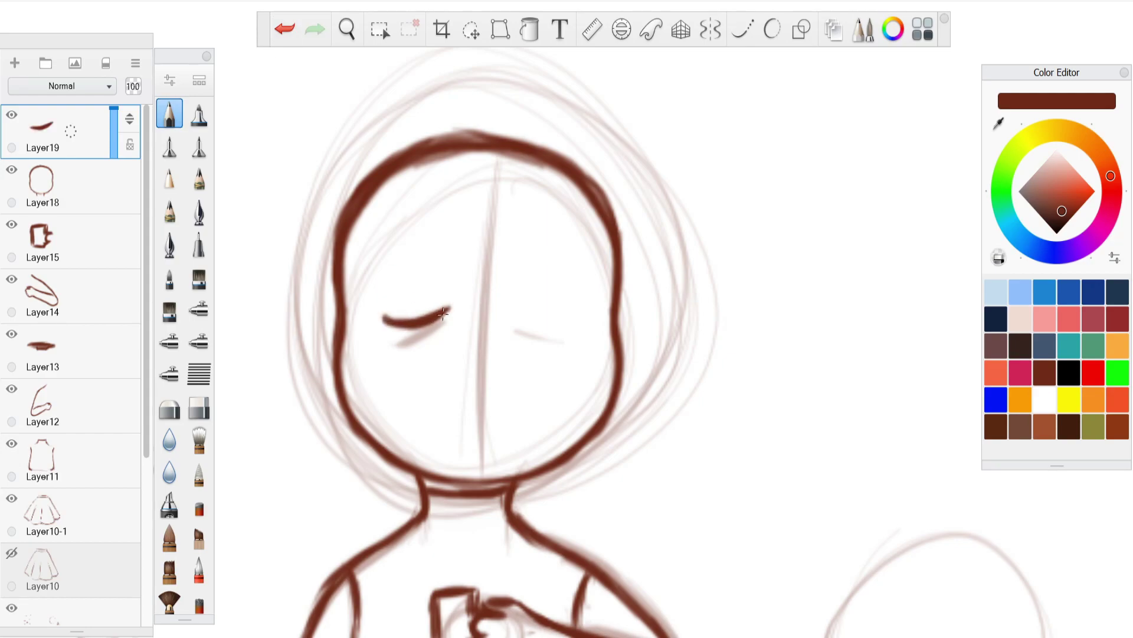
# Add a new layer and draw short lashes along the closed eyelid, erasing the untidy parts.
pyautogui.click(15, 63)
pyautogui.moveTo(450, 309); pyautogui.dragTo(405, 335)
pyautogui.hotkey('ctrl', 'z')
pyautogui.moveTo(398, 323); pyautogui.dragTo(389, 331)
pyautogui.moveTo(385, 320); pyautogui.dragTo(378, 325)
pyautogui.click(199, 408)
pyautogui.scroll(-5, 386, 281)
pyautogui.scroll(5, 386, 281)
# Try longer lash strokes at the outer corner of the closed eye and undo them.
pyautogui.click(169, 114)
pyautogui.moveTo(347, 275); pyautogui.dragTo(382, 309)
pyautogui.hotkey('ctrl', 'z')
pyautogui.moveTo(346, 275); pyautogui.dragTo(380, 305)
pyautogui.click(286, 30)
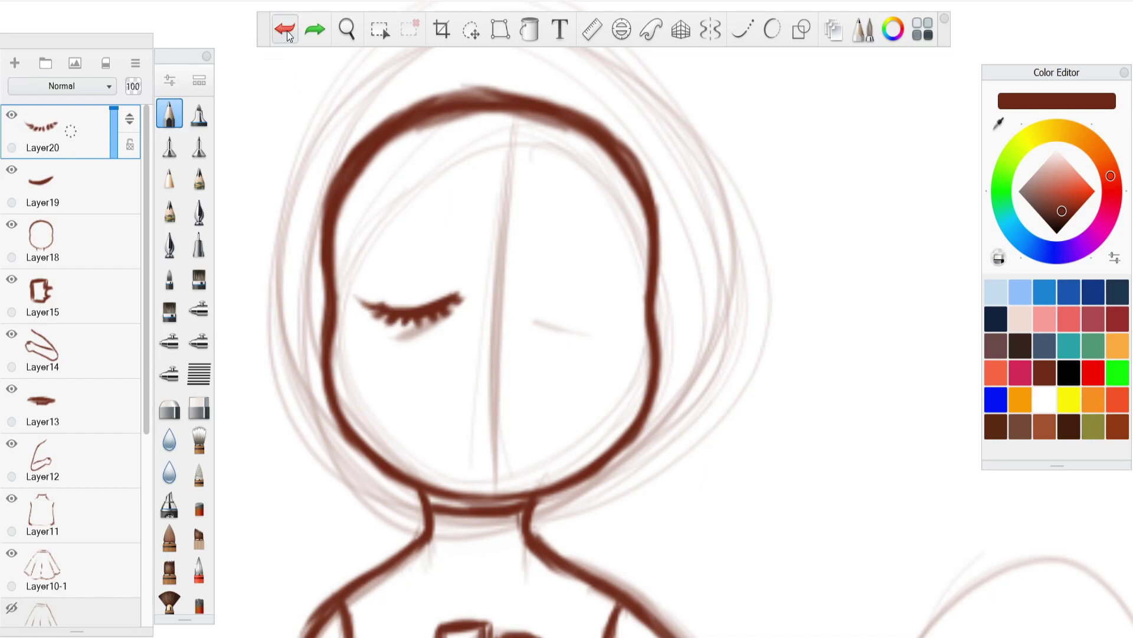
pyautogui.click(286, 30)
# Lengthen the lashes beneath the closed eyelid, from its middle to its inner corner.
pyautogui.moveTo(390, 314)
pyautogui.mouseDown()
pyautogui.moveTo(376, 331)
pyautogui.moveTo(401, 335)
pyautogui.mouseUp()
pyautogui.moveTo(418, 319)
pyautogui.mouseDown()
pyautogui.moveTo(422, 334)
pyautogui.moveTo(444, 326)
pyautogui.mouseUp()
pyautogui.moveTo(442, 309); pyautogui.dragTo(454, 321)
pyautogui.moveTo(455, 296); pyautogui.dragTo(472, 299)
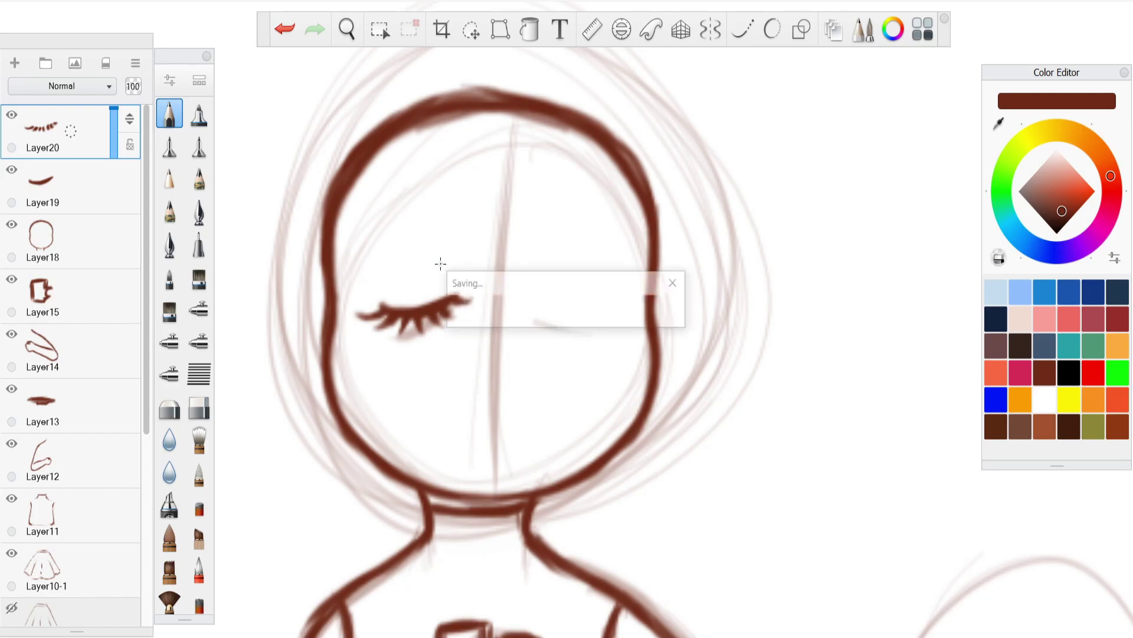
# Add a new layer, merge the lashes into the eyelid layer, and duplicate the combined eye.
pyautogui.click(102, 200)
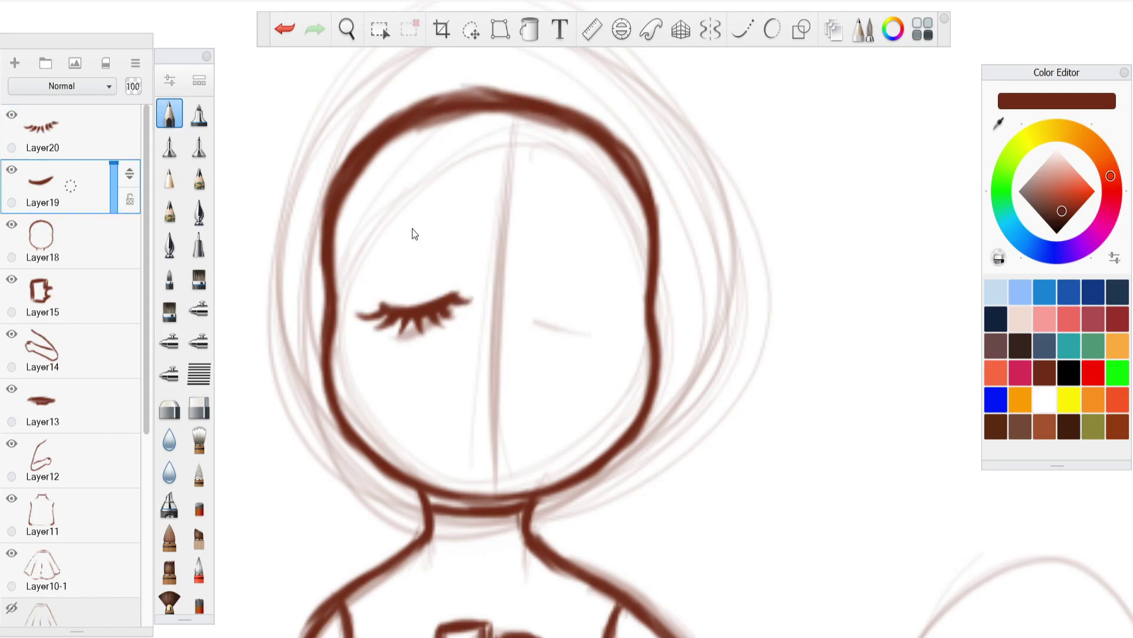
pyautogui.click(285, 29)
pyautogui.click(71, 131)
pyautogui.click(15, 63)
pyautogui.click(70, 186)
pyautogui.moveTo(71, 186); pyautogui.dragTo(71, 215)
pyautogui.moveTo(71, 186); pyautogui.dragTo(71, 156)
# Mirror the duplicated eye and move it to the right-hand side of the face, level with the first.
pyautogui.click(94, 137)
pyautogui.click(471, 30)
pyautogui.moveTo(579, 330); pyautogui.dragTo(509, 398)
pyautogui.click(469, 34)
pyautogui.click(468, 33)
pyautogui.moveTo(474, 325); pyautogui.dragTo(476, 331)
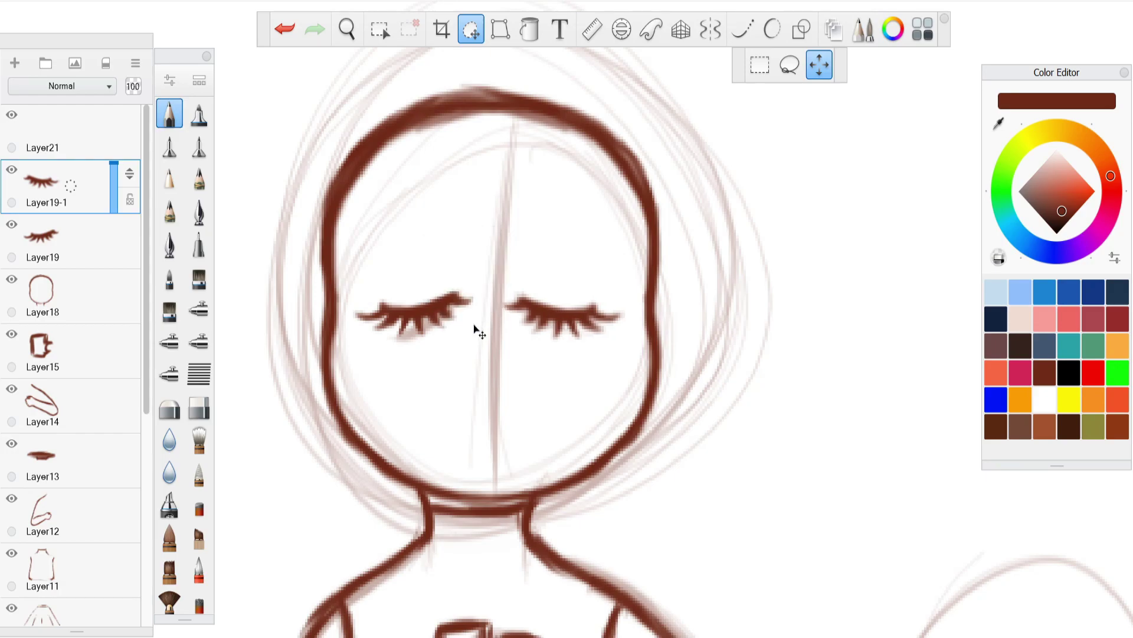
# Merge the mirrored eye into the first eye's layer and nudge the pair of closed eyes into place.
pyautogui.click(470, 31)
pyautogui.moveTo(71, 186); pyautogui.dragTo(70, 227)
pyautogui.click(470, 29)
pyautogui.moveTo(438, 310)
pyautogui.mouseDown()
pyautogui.moveTo(427, 328)
pyautogui.moveTo(440, 311)
pyautogui.mouseUp()
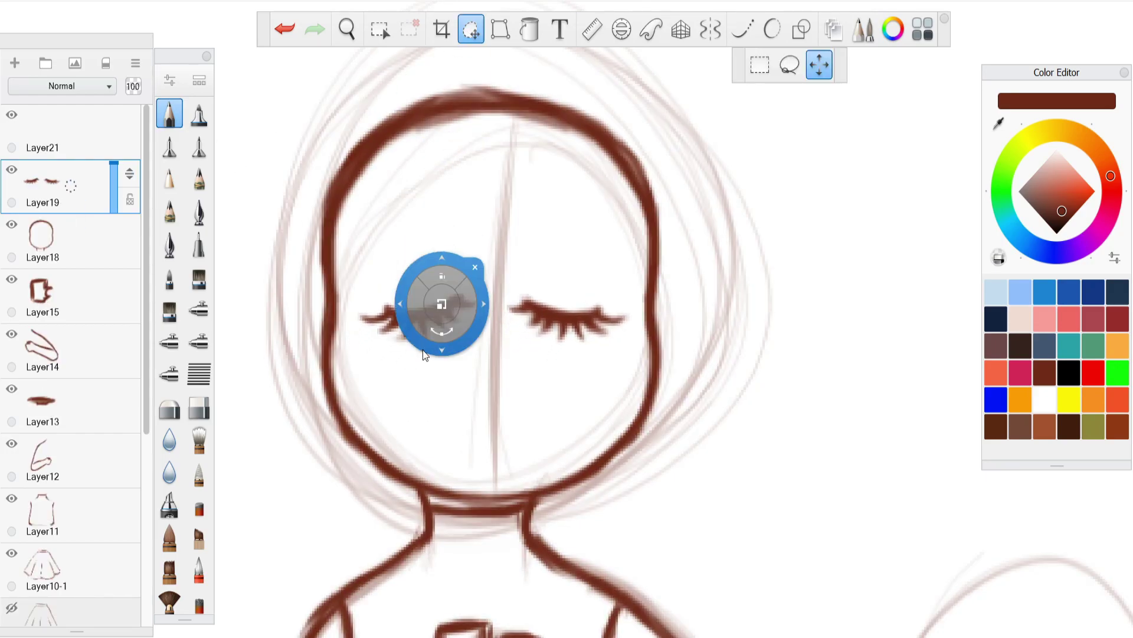
pyautogui.click(471, 30)
# On the empty layer above the eyes, draw a small dot above each eye's inner corner, erasing and redrawing strokes as needed.
pyautogui.click(71, 131)
pyautogui.moveTo(459, 267); pyautogui.dragTo(451, 275)
pyautogui.moveTo(521, 266); pyautogui.dragTo(532, 276)
pyautogui.moveTo(458, 244)
pyautogui.mouseDown()
pyautogui.moveTo(388, 268)
pyautogui.moveTo(448, 248)
pyautogui.moveTo(457, 276)
pyautogui.mouseUp()
pyautogui.press('e')
pyautogui.moveTo(522, 267); pyautogui.dragTo(530, 276)
pyautogui.press('b')
pyautogui.moveTo(458, 275); pyautogui.dragTo(446, 277)
pyautogui.moveTo(529, 278); pyautogui.dragTo(540, 279)
# Outline two thick, rounded eyebrows slanting outward above the closed eyes.
pyautogui.moveTo(456, 256); pyautogui.dragTo(391, 272)
pyautogui.moveTo(531, 258); pyautogui.dragTo(601, 279)
pyautogui.moveTo(460, 248)
pyautogui.mouseDown()
pyautogui.moveTo(387, 273)
pyautogui.moveTo(455, 253)
pyautogui.mouseUp()
pyautogui.moveTo(545, 231); pyautogui.dragTo(538, 260)
pyautogui.moveTo(450, 228); pyautogui.dragTo(384, 269)
pyautogui.moveTo(542, 229)
pyautogui.mouseDown()
pyautogui.moveTo(593, 251)
pyautogui.moveTo(602, 277)
pyautogui.mouseUp()
pyautogui.moveTo(389, 268); pyautogui.dragTo(399, 244)
# Draw the nose, the small mouth and a short smile crease on each cheek, using two new layers.
pyautogui.press('space')
pyautogui.moveTo(410, 199)
pyautogui.mouseDown()
pyautogui.moveTo(409, 118)
pyautogui.moveTo(413, 337)
pyautogui.moveTo(434, 353)
pyautogui.moveTo(447, 346)
pyautogui.moveTo(428, 352)
pyautogui.mouseUp()
pyautogui.click(13, 65)
pyautogui.click(15, 64)
pyautogui.moveTo(477, 406)
pyautogui.mouseDown()
pyautogui.moveTo(491, 396)
pyautogui.moveTo(479, 404)
pyautogui.mouseUp()
pyautogui.moveTo(374, 395); pyautogui.dragTo(387, 405)
pyautogui.moveTo(486, 398); pyautogui.dragTo(463, 409)
pyautogui.moveTo(377, 397)
pyautogui.mouseDown()
pyautogui.moveTo(400, 409)
pyautogui.moveTo(441, 396)
pyautogui.mouseUp()
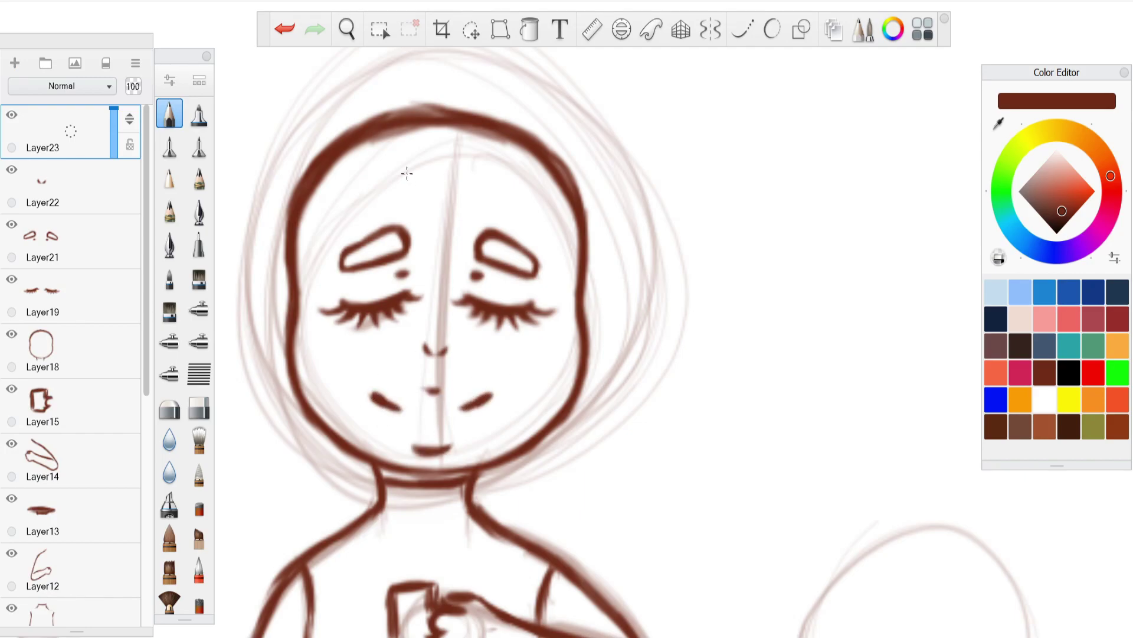
# Try fringe strokes around the forehead and side of the head, and undo them.
pyautogui.click(347, 28)
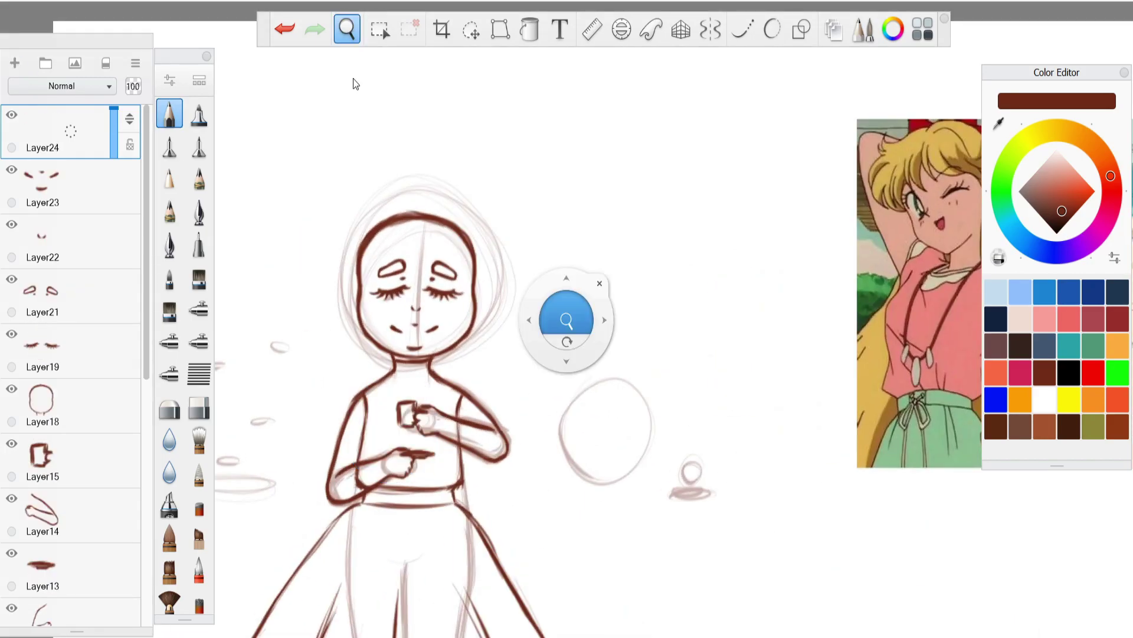
pyautogui.moveTo(370, 295); pyautogui.dragTo(370, 348)
pyautogui.moveTo(468, 349)
pyautogui.mouseDown()
pyautogui.moveTo(494, 223)
pyautogui.moveTo(515, 312)
pyautogui.moveTo(564, 331)
pyautogui.mouseUp()
pyautogui.moveTo(571, 282); pyautogui.dragTo(616, 347)
pyautogui.hotkey('ctrl', 'z')
pyautogui.hotkey('ctrl', 'z')
pyautogui.moveTo(515, 311)
pyautogui.mouseDown()
pyautogui.moveTo(549, 329)
pyautogui.moveTo(562, 331)
pyautogui.moveTo(529, 309)
pyautogui.moveTo(590, 324)
pyautogui.moveTo(591, 335)
pyautogui.mouseUp()
pyautogui.click(284, 30)
# Draw the centre-parted fringe across the forehead on the facial-feature layer and remove the spare layer above it.
pyautogui.click(79, 166)
pyautogui.moveTo(486, 202)
pyautogui.mouseDown()
pyautogui.moveTo(455, 302)
pyautogui.moveTo(387, 322)
pyautogui.moveTo(350, 324)
pyautogui.moveTo(326, 244)
pyautogui.moveTo(349, 328)
pyautogui.mouseUp()
pyautogui.moveTo(642, 250); pyautogui.dragTo(611, 335)
pyautogui.moveTo(487, 203); pyautogui.dragTo(498, 292)
pyautogui.hotkey('ctrl', 'z')
pyautogui.moveTo(63, 127); pyautogui.dragTo(36, 121)
# Add a new layer for the hair locks beside the face.
pyautogui.click(15, 63)
pyautogui.press('space')
pyautogui.moveTo(464, 244); pyautogui.dragTo(466, 258)
pyautogui.scroll(4, 467, 258)
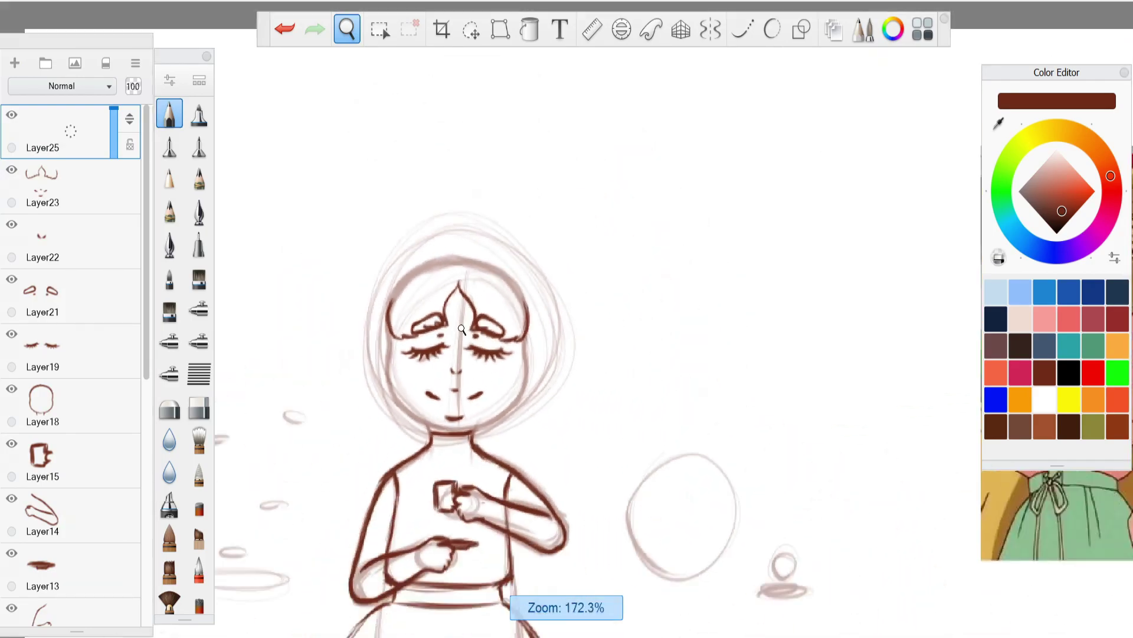
# Try a long curved stroke for the outer hair edge beside the head and undo it.
pyautogui.moveTo(416, 167)
pyautogui.mouseDown()
pyautogui.moveTo(331, 224)
pyautogui.moveTo(411, 163)
pyautogui.moveTo(289, 325)
pyautogui.mouseUp()
pyautogui.hotkey('ctrl', 'z')
pyautogui.hotkey('ctrl', 'z')
# Draw jagged-ended hair locks framing both sides of the face.
pyautogui.moveTo(361, 336)
pyautogui.mouseDown()
pyautogui.moveTo(402, 412)
pyautogui.moveTo(386, 485)
pyautogui.mouseUp()
pyautogui.moveTo(380, 393)
pyautogui.mouseDown()
pyautogui.moveTo(394, 460)
pyautogui.moveTo(377, 488)
pyautogui.mouseUp()
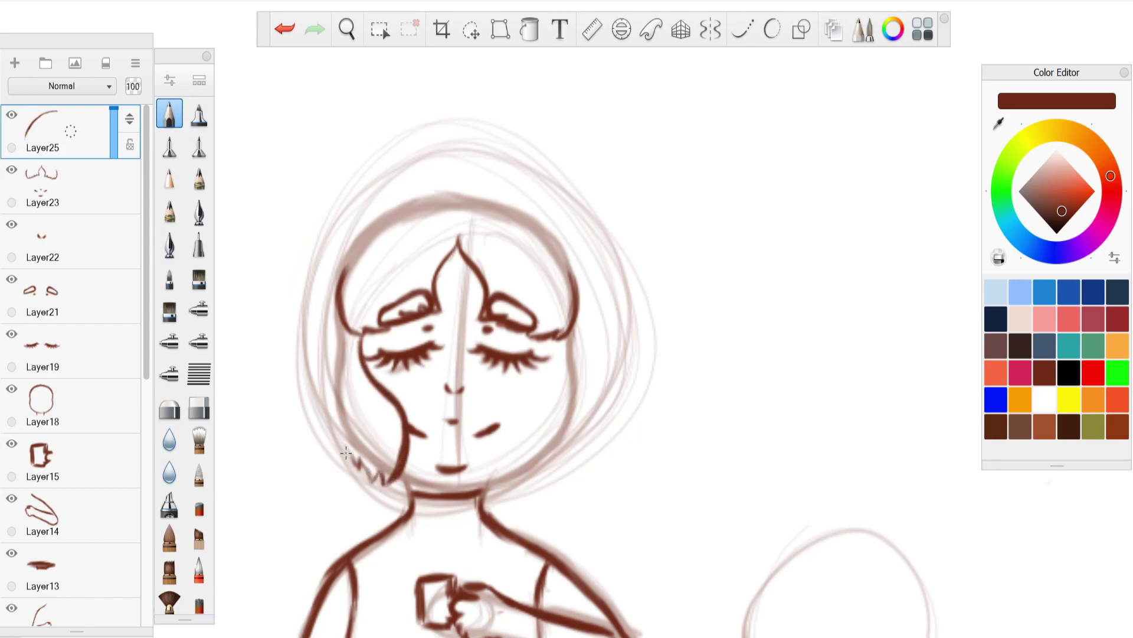
pyautogui.moveTo(318, 367); pyautogui.dragTo(341, 446)
pyautogui.moveTo(537, 388)
pyautogui.mouseDown()
pyautogui.moveTo(569, 470)
pyautogui.moveTo(577, 433)
pyautogui.moveTo(599, 418)
pyautogui.mouseUp()
pyautogui.moveTo(601, 349); pyautogui.dragTo(590, 422)
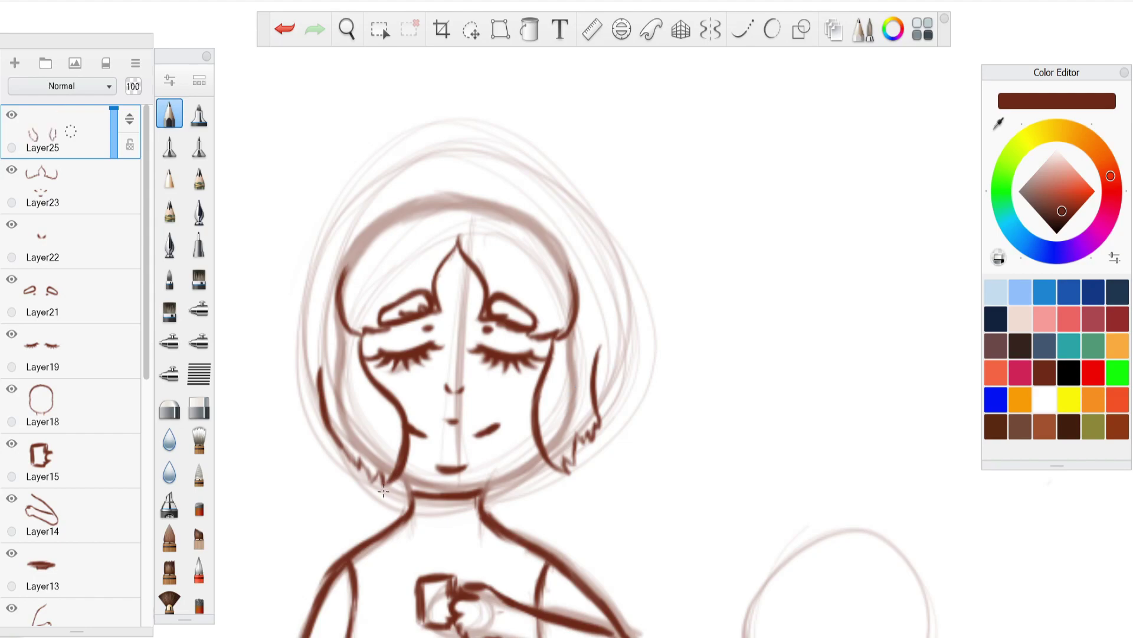
# Add a new layer and draw the outer hair edge on the right-hand side of the head, with jagged tips.
pyautogui.click(14, 62)
pyautogui.moveTo(534, 411)
pyautogui.mouseDown()
pyautogui.moveTo(489, 504)
pyautogui.moveTo(614, 467)
pyautogui.moveTo(648, 399)
pyautogui.mouseUp()
pyautogui.moveTo(651, 307)
pyautogui.mouseDown()
pyautogui.moveTo(654, 429)
pyautogui.moveTo(640, 236)
pyautogui.moveTo(617, 190)
pyautogui.mouseUp()
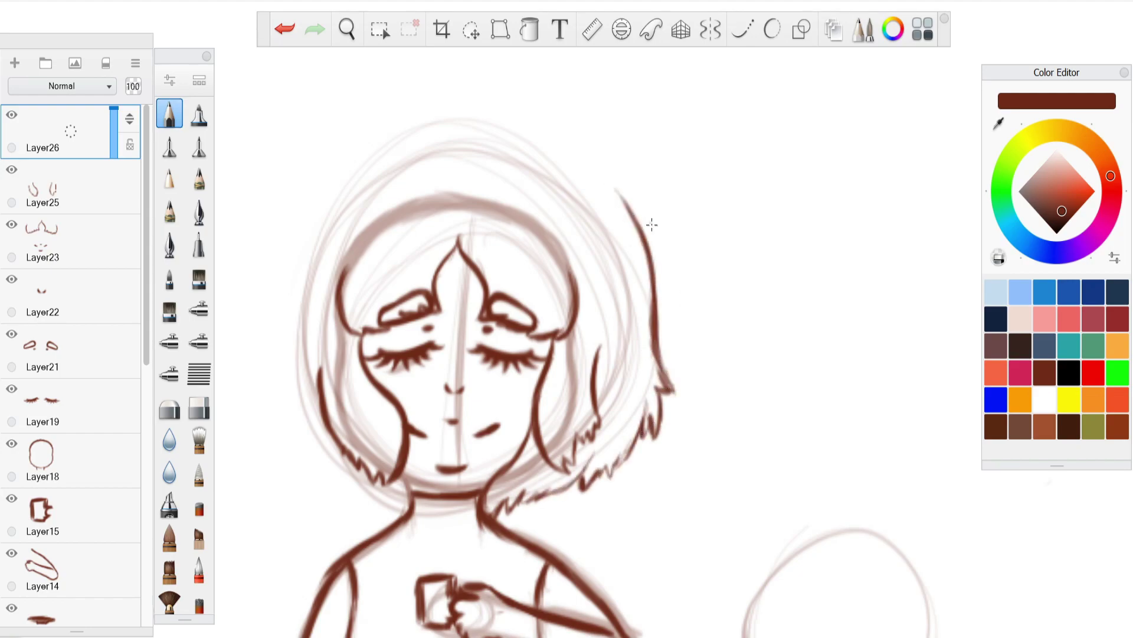
pyautogui.moveTo(655, 327); pyautogui.dragTo(595, 164)
# Transform the outer hair edge so it sits closer to the face.
pyautogui.click(471, 30)
pyautogui.click(501, 29)
pyautogui.moveTo(699, 314); pyautogui.dragTo(675, 321)
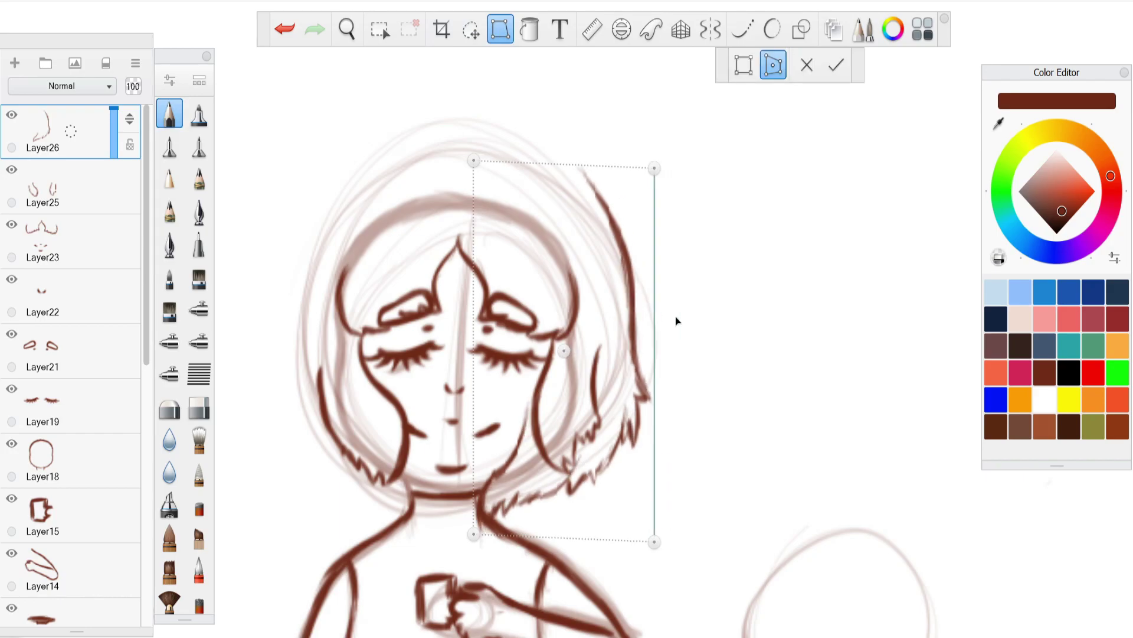
pyautogui.click(838, 65)
# Duplicate the outer hair edge, mirror it and place the copy on the opposite side of the head.
pyautogui.moveTo(72, 131); pyautogui.dragTo(109, 127)
pyautogui.click(471, 30)
pyautogui.moveTo(818, 375); pyautogui.dragTo(461, 338)
pyautogui.click(471, 29)
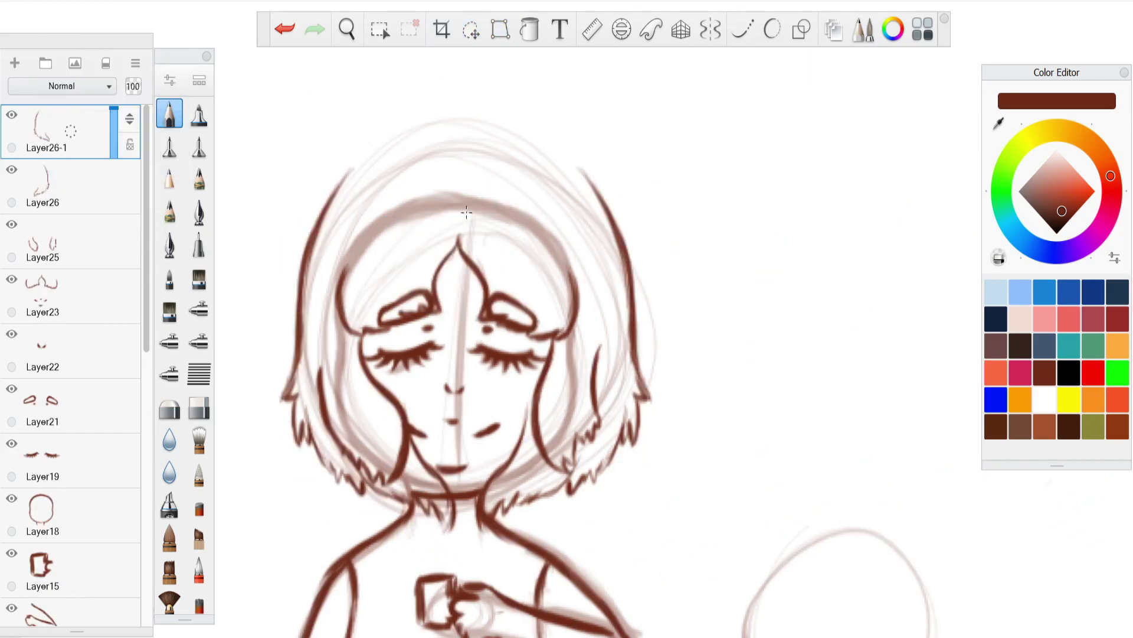
# Merge the two hair edges and join them over the crown with curved strokes meeting in a centre notch.
pyautogui.hotkey('ctrl', 'e')
pyautogui.moveTo(605, 214)
pyautogui.mouseDown()
pyautogui.moveTo(520, 129)
pyautogui.moveTo(379, 137)
pyautogui.moveTo(317, 220)
pyautogui.mouseUp()
pyautogui.moveTo(469, 139)
pyautogui.mouseDown()
pyautogui.moveTo(552, 142)
pyautogui.moveTo(608, 209)
pyautogui.mouseUp()
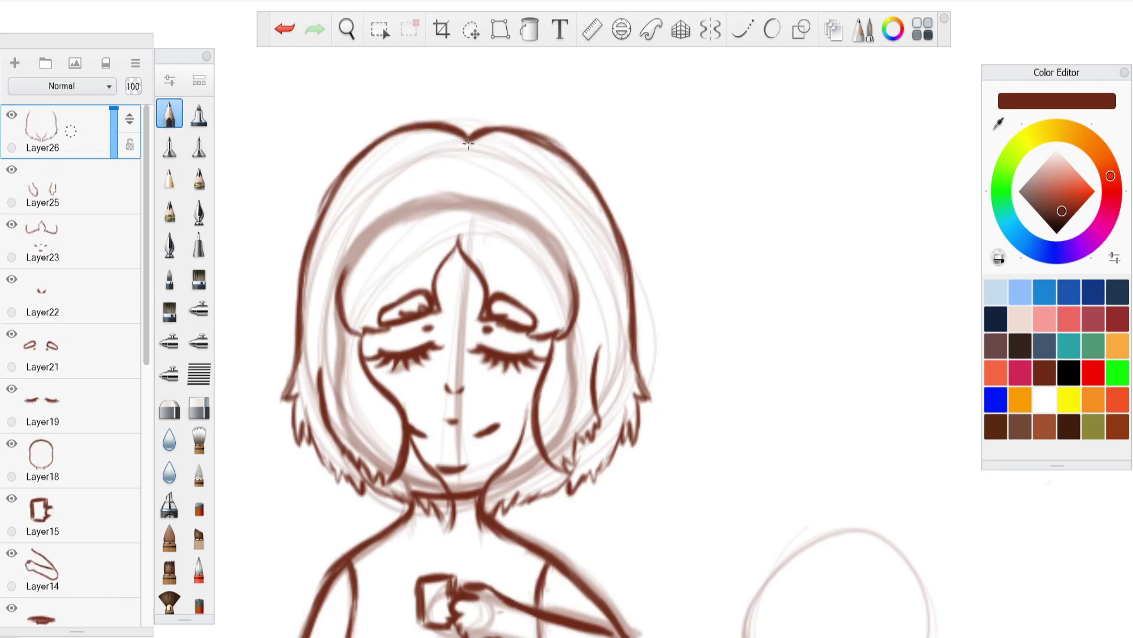
pyautogui.moveTo(447, 125); pyautogui.dragTo(316, 221)
pyautogui.moveTo(347, 177); pyautogui.dragTo(313, 231)
# Reposition the full hair outline and distort it to shorten its lower edge.
pyautogui.click(348, 31)
pyautogui.moveTo(422, 192)
pyautogui.mouseDown()
pyautogui.moveTo(372, 236)
pyautogui.moveTo(486, 112)
pyautogui.mouseUp()
pyautogui.click(471, 29)
pyautogui.moveTo(509, 272)
pyautogui.mouseDown()
pyautogui.moveTo(498, 299)
pyautogui.moveTo(501, 287)
pyautogui.mouseUp()
pyautogui.click(500, 29)
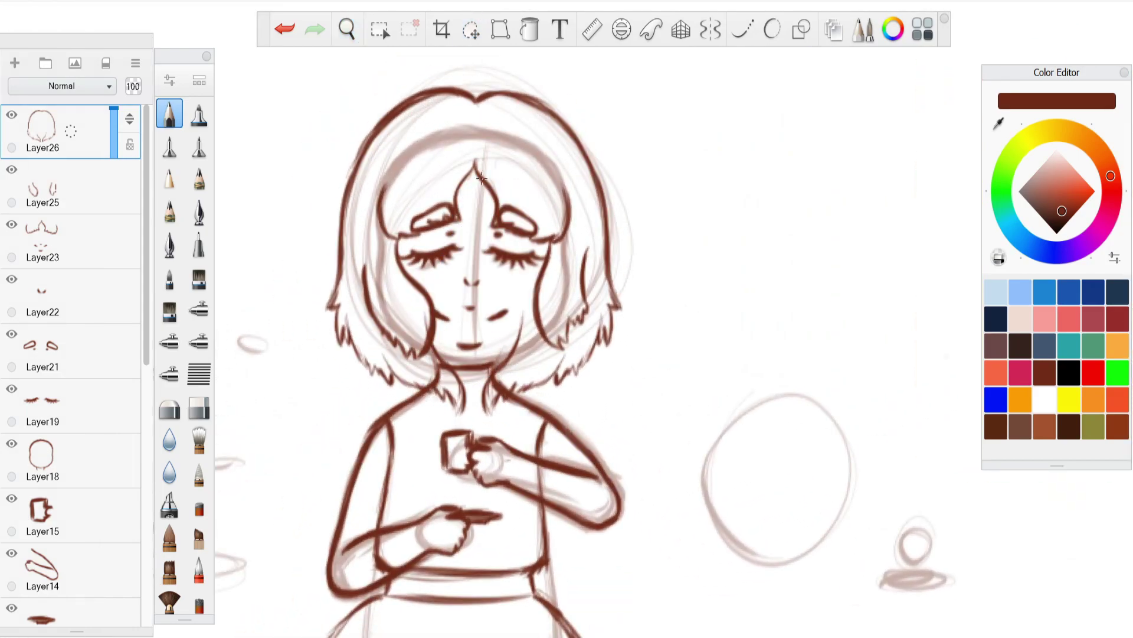
pyautogui.moveTo(451, 418); pyautogui.dragTo(450, 398)
pyautogui.press('Return')
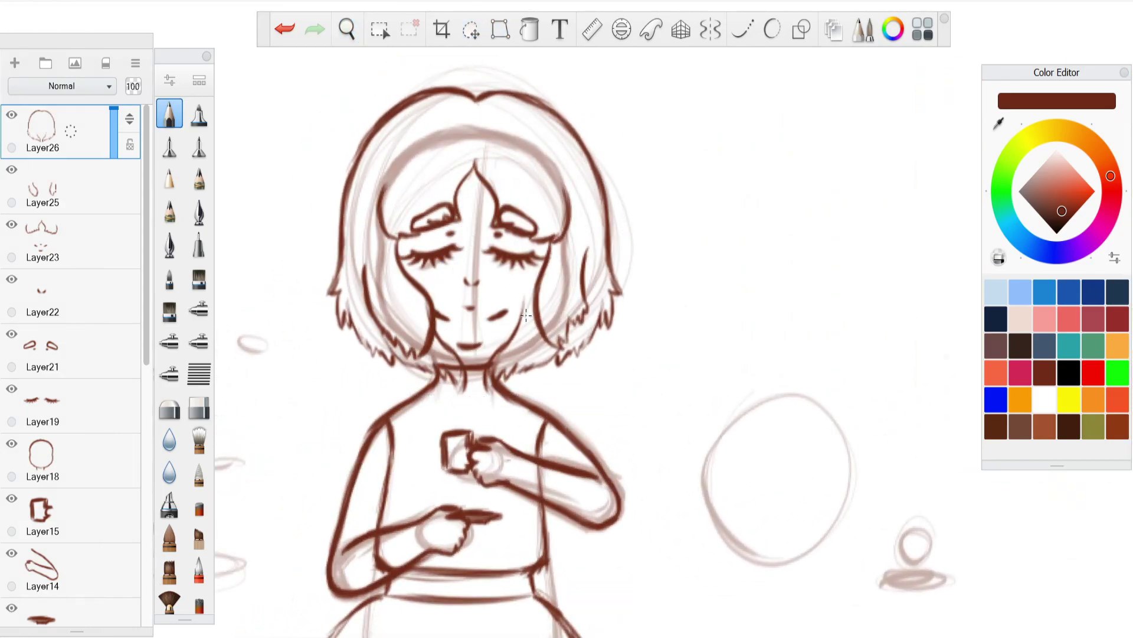
# Set the head outline layer's opacity to 100, hiding the hair outline layer temporarily while adjusting it.
pyautogui.press('e')
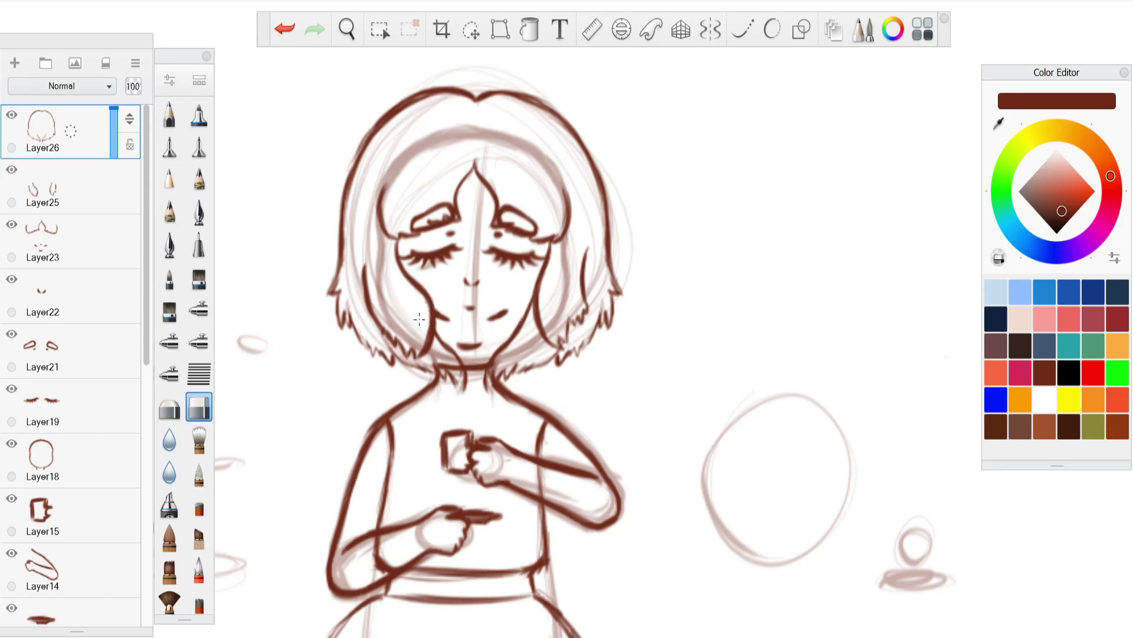
pyautogui.click(59, 460)
pyautogui.click(12, 115)
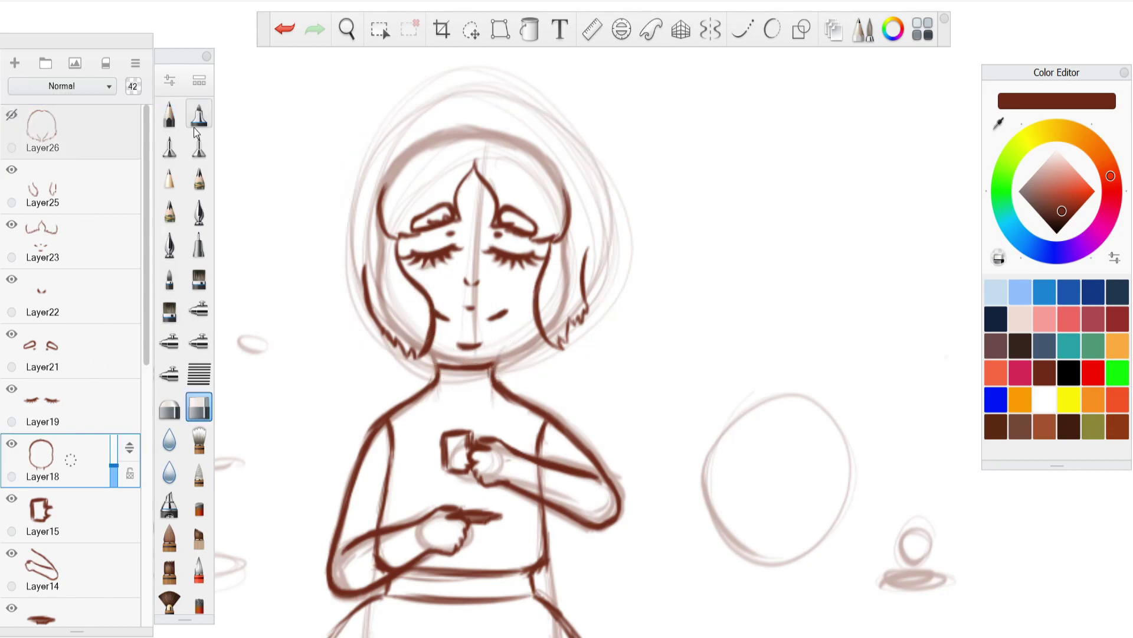
pyautogui.click(169, 114)
pyautogui.moveTo(112, 458); pyautogui.dragTo(113, 436)
pyautogui.click(12, 115)
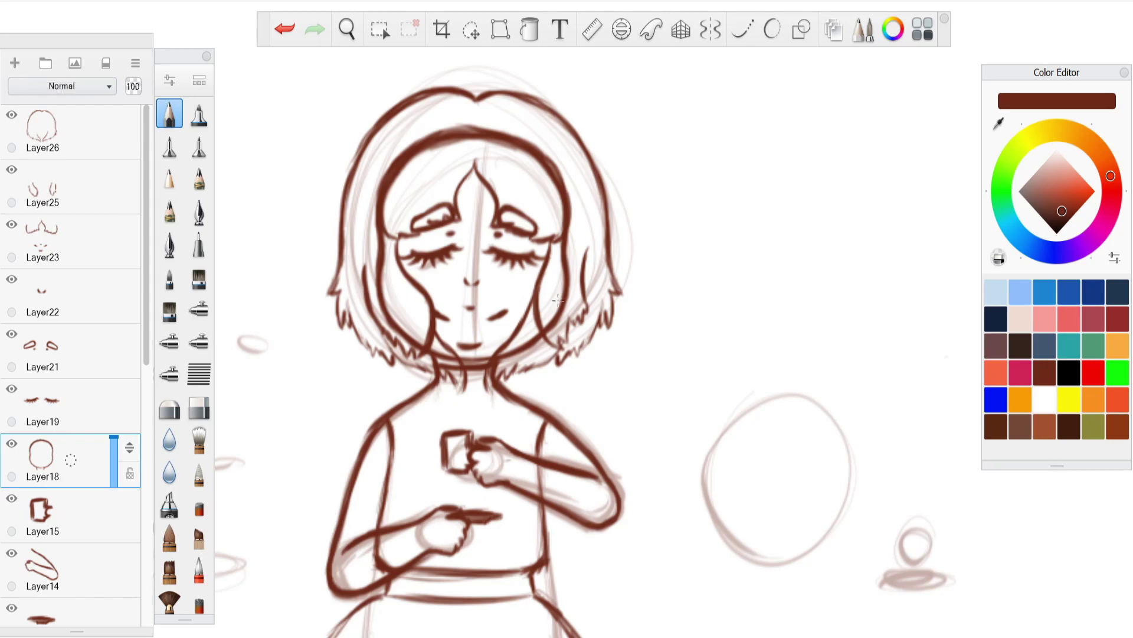
# Transform the head outline to narrow the face and reposition it between the side hair locks.
pyautogui.click(471, 29)
pyautogui.click(500, 28)
pyautogui.click(471, 29)
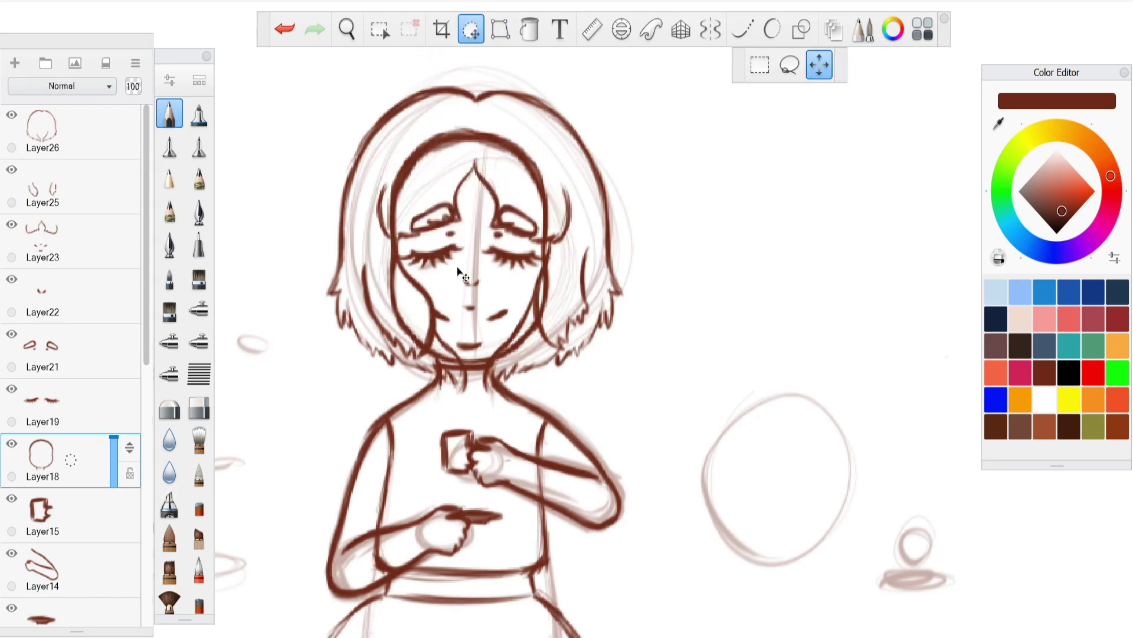
pyautogui.moveTo(442, 245); pyautogui.dragTo(442, 243)
pyautogui.click(440, 372)
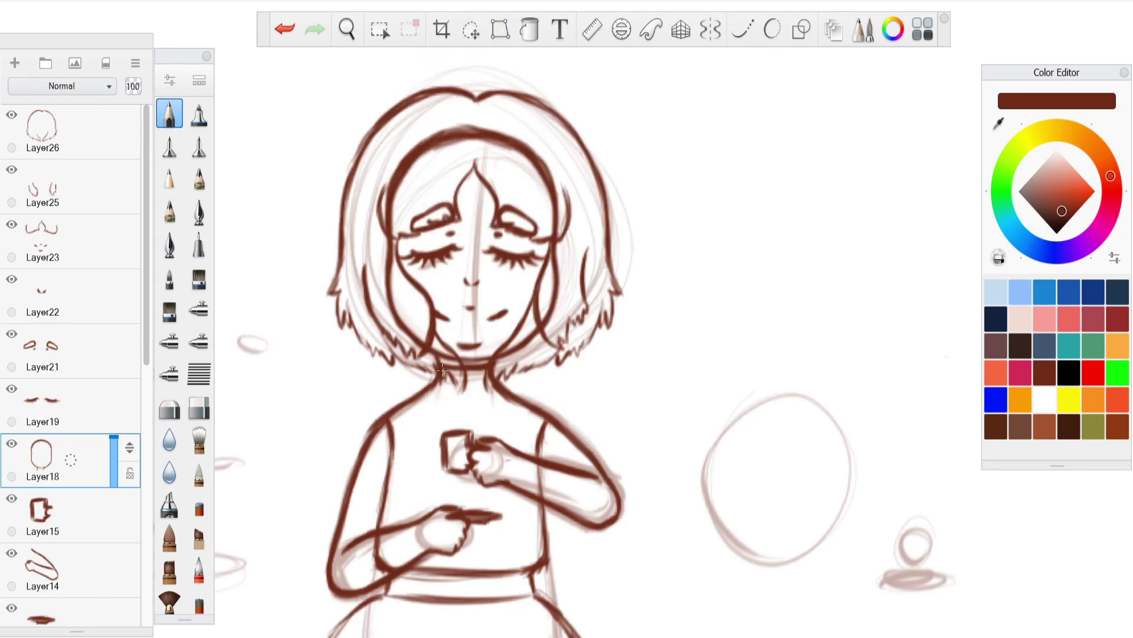
# Duplicate the head outline layer, hide the original, and erase the parts of the copy that overlap the hair.
pyautogui.click(199, 407)
pyautogui.moveTo(71, 460); pyautogui.dragTo(37, 459)
pyautogui.click(12, 498)
pyautogui.moveTo(425, 137)
pyautogui.mouseDown()
pyautogui.moveTo(557, 272)
pyautogui.moveTo(502, 360)
pyautogui.moveTo(413, 334)
pyautogui.moveTo(387, 205)
pyautogui.mouseUp()
pyautogui.scroll(-6, 428, 258)
pyautogui.scroll(8, 437, 257)
# Select the smile creases on the facial-feature layer with a freehand selection, adjust their placement and deselect them.
pyautogui.click(63, 232)
pyautogui.click(380, 29)
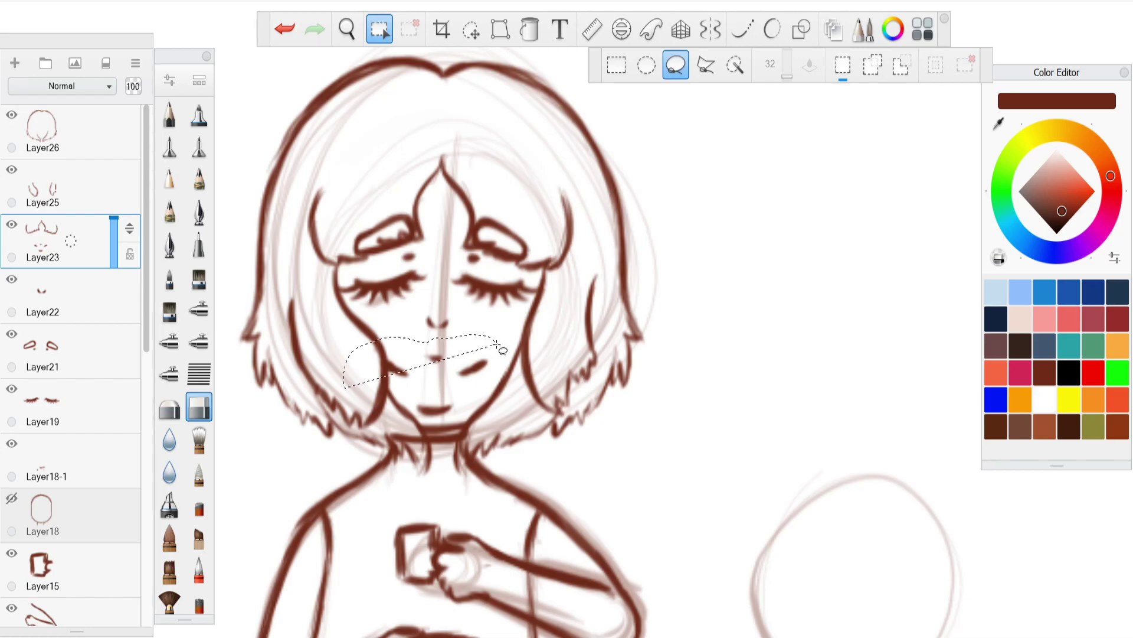
pyautogui.moveTo(497, 344); pyautogui.dragTo(354, 354)
pyautogui.click(471, 30)
pyautogui.moveTo(428, 337); pyautogui.dragTo(416, 346)
pyautogui.click(409, 30)
# Try reshaping the hair outline layer with a distort transform and apply it.
pyautogui.scroll(-7, 401, 246)
pyautogui.scroll(-6, 401, 245)
pyautogui.scroll(10, 413, 260)
pyautogui.moveTo(407, 268); pyautogui.dragTo(416, 362)
pyautogui.click(68, 129)
pyautogui.click(500, 33)
pyautogui.moveTo(298, 202); pyautogui.dragTo(311, 271)
pyautogui.click(837, 66)
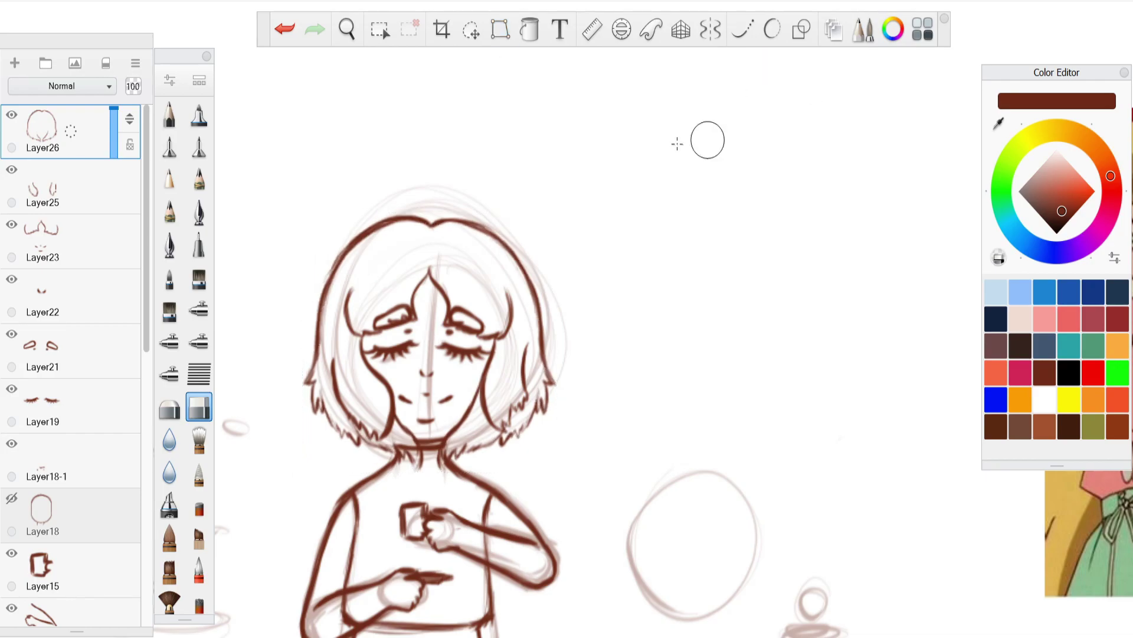
# Undo the hair outline's transform, redo it for comparison and undo it again.
pyautogui.moveTo(441, 236); pyautogui.dragTo(432, 316)
pyautogui.click(293, 34)
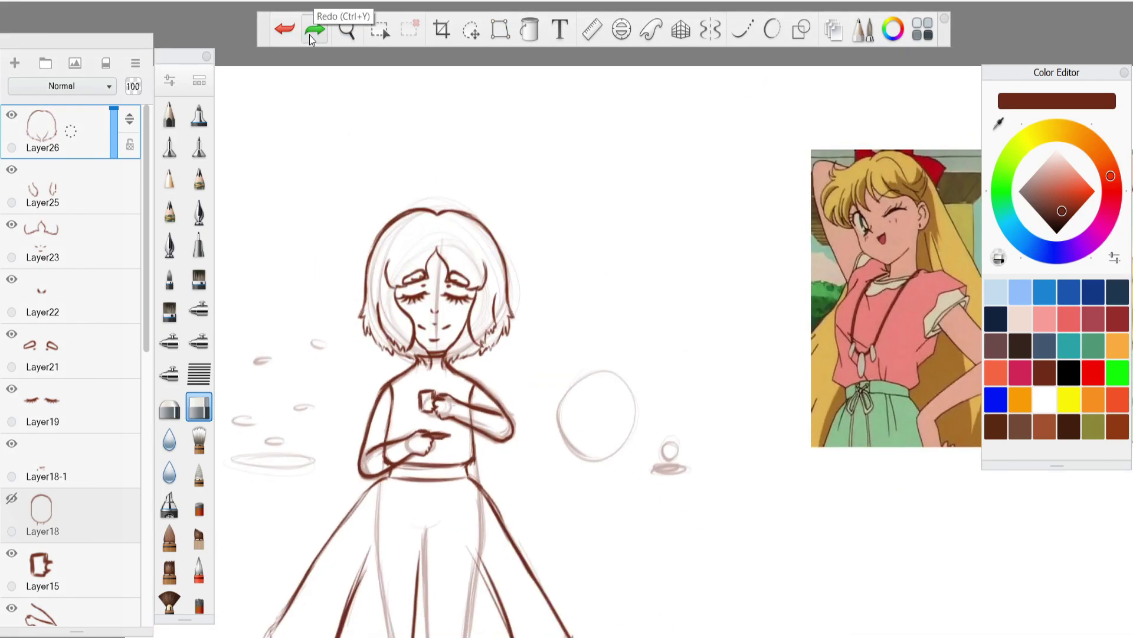
pyautogui.click(309, 35)
pyautogui.click(290, 33)
# Add a new layer and draw the floating plate with an oval rim, an inner oval and a shallow base.
pyautogui.click(15, 63)
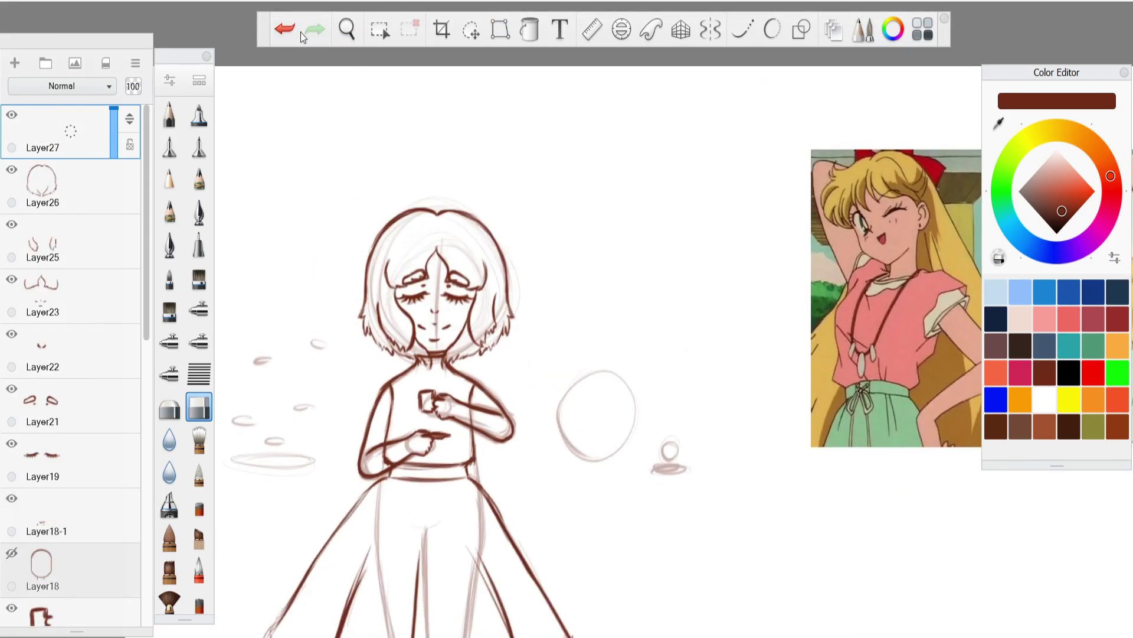
pyautogui.press('space')
pyautogui.moveTo(359, 440)
pyautogui.mouseDown()
pyautogui.moveTo(464, 325)
pyautogui.moveTo(359, 492)
pyautogui.moveTo(406, 486)
pyautogui.mouseUp()
pyautogui.moveTo(425, 334); pyautogui.dragTo(464, 284)
pyautogui.moveTo(417, 407); pyautogui.dragTo(505, 361)
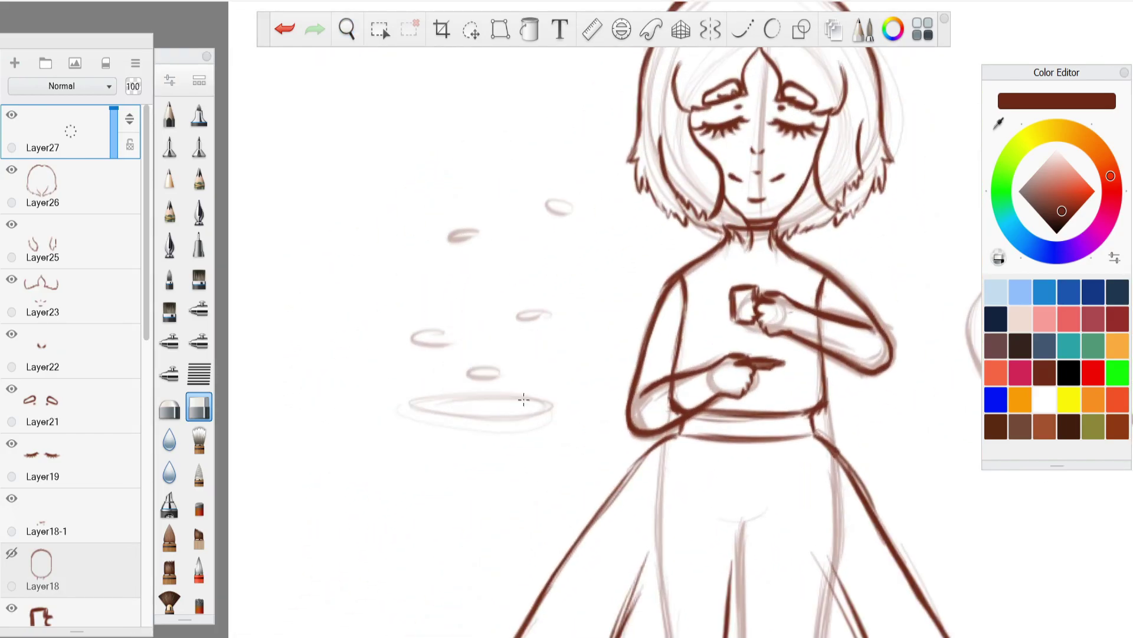
pyautogui.press('e')
pyautogui.moveTo(416, 403)
pyautogui.mouseDown()
pyautogui.moveTo(549, 398)
pyautogui.moveTo(519, 422)
pyautogui.moveTo(429, 406)
pyautogui.mouseUp()
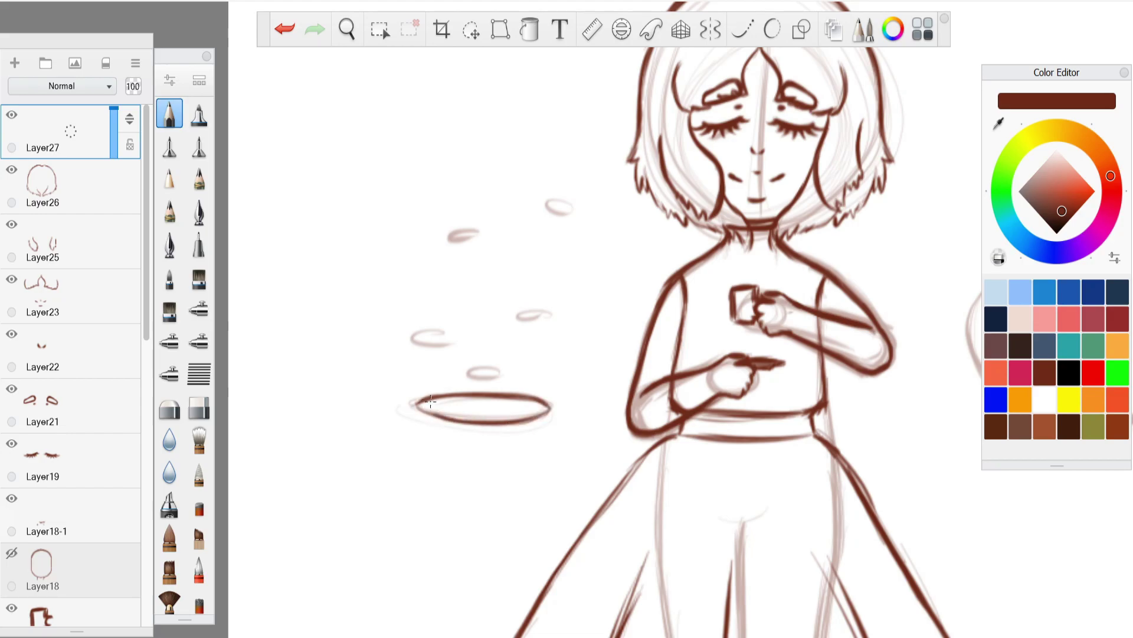
pyautogui.moveTo(527, 405)
pyautogui.mouseDown()
pyautogui.moveTo(508, 415)
pyautogui.moveTo(449, 407)
pyautogui.moveTo(489, 416)
pyautogui.mouseUp()
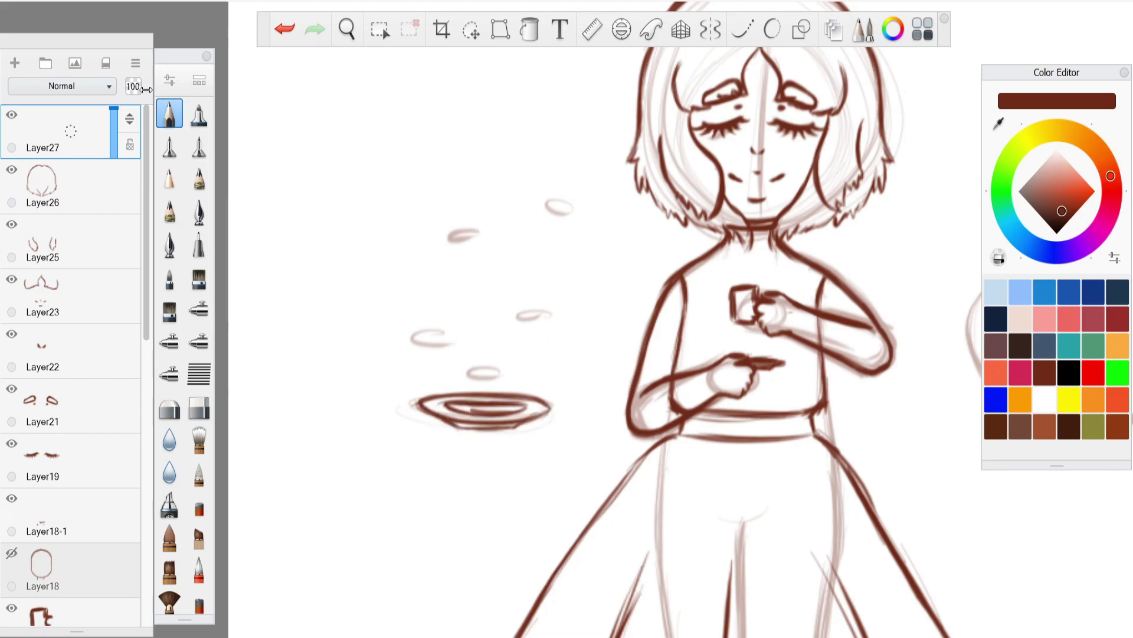
# Add a new layer and scatter small oval shapes in the air above the plate, undoing two stray strokes.
pyautogui.click(15, 63)
pyautogui.moveTo(521, 402); pyautogui.dragTo(523, 408)
pyautogui.moveTo(484, 382); pyautogui.dragTo(485, 388)
pyautogui.moveTo(543, 362); pyautogui.dragTo(544, 365)
pyautogui.moveTo(477, 325); pyautogui.dragTo(474, 333)
pyautogui.moveTo(573, 306); pyautogui.dragTo(574, 311)
pyautogui.moveTo(591, 239); pyautogui.dragTo(592, 244)
pyautogui.moveTo(488, 223); pyautogui.dragTo(483, 228)
pyautogui.moveTo(395, 355); pyautogui.dragTo(394, 363)
pyautogui.click(287, 31)
pyautogui.click(287, 30)
pyautogui.moveTo(553, 338); pyautogui.dragTo(550, 344)
pyautogui.moveTo(463, 274); pyautogui.dragTo(461, 282)
pyautogui.moveTo(566, 212); pyautogui.dragTo(569, 221)
pyautogui.moveTo(455, 191); pyautogui.dragTo(456, 196)
pyautogui.moveTo(499, 281); pyautogui.dragTo(503, 285)
pyautogui.moveTo(595, 269); pyautogui.dragTo(594, 277)
# Surround the small ovals above the plate with a freehand selection.
pyautogui.click(379, 29)
pyautogui.moveTo(514, 194)
pyautogui.mouseDown()
pyautogui.moveTo(473, 193)
pyautogui.moveTo(425, 378)
pyautogui.mouseUp()
pyautogui.click(347, 29)
pyautogui.click(379, 29)
pyautogui.moveTo(466, 319)
pyautogui.mouseDown()
pyautogui.moveTo(517, 296)
pyautogui.moveTo(501, 304)
pyautogui.mouseUp()
# Add a new layer and draw the teapot's curved base band along the bottom of the large sketched circle.
pyautogui.click(16, 62)
pyautogui.click(375, 34)
pyautogui.press('space')
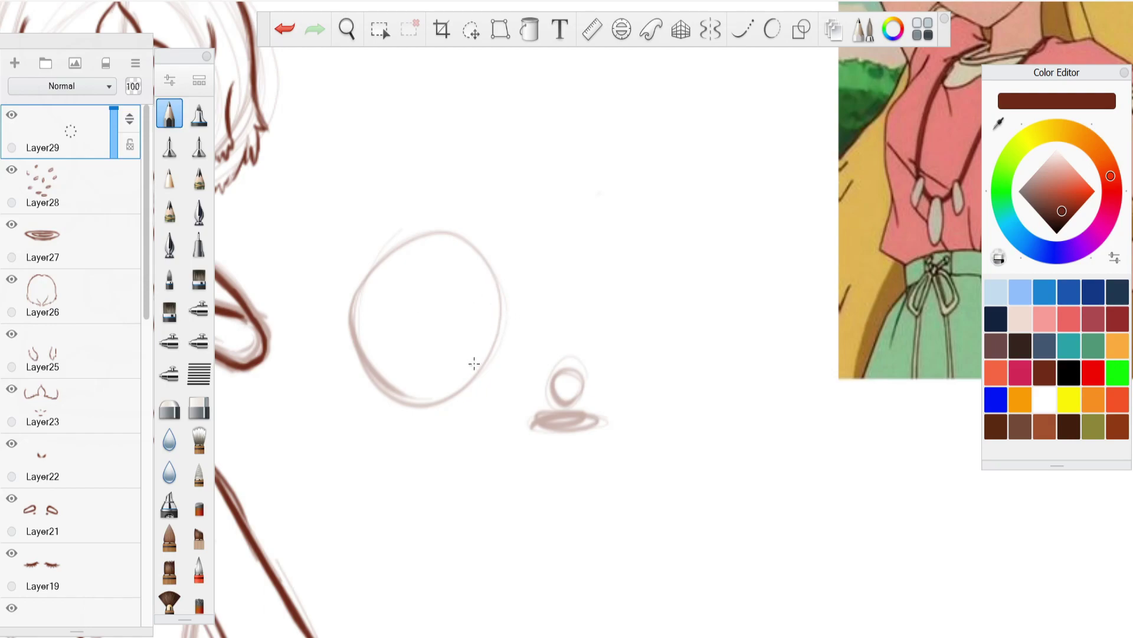
pyautogui.moveTo(489, 375); pyautogui.dragTo(406, 387)
pyautogui.moveTo(406, 387)
pyautogui.mouseDown()
pyautogui.moveTo(473, 382)
pyautogui.moveTo(401, 394)
pyautogui.moveTo(365, 380)
pyautogui.mouseUp()
pyautogui.hotkey('ctrl', 'z')
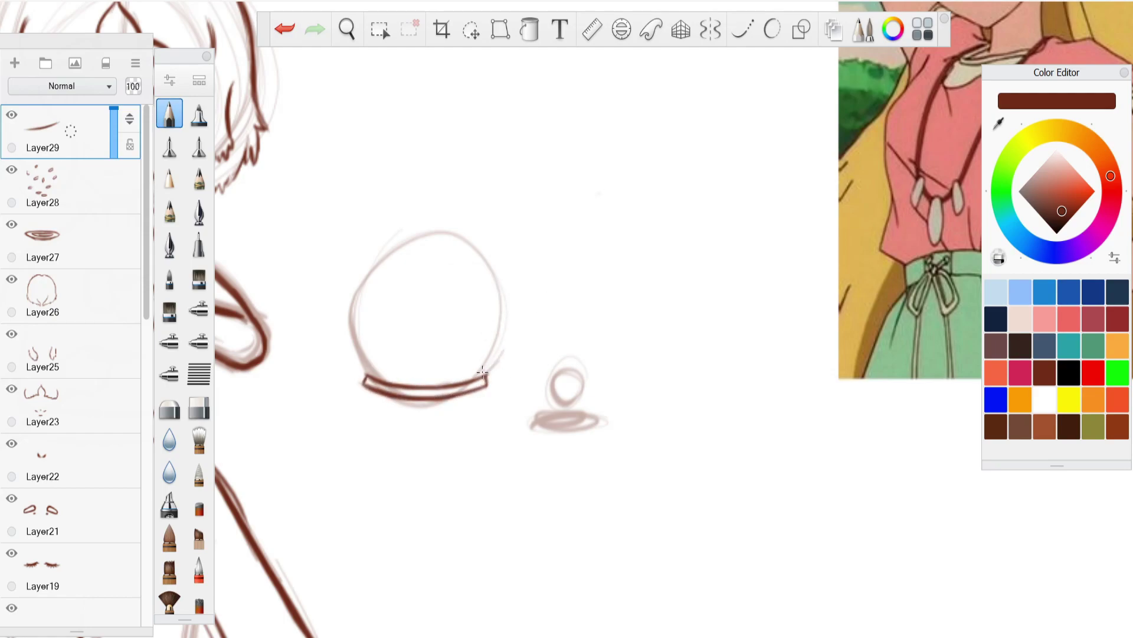
# Draw the teapot's round body rising from the base band, redoing one side stroke.
pyautogui.moveTo(490, 361); pyautogui.dragTo(472, 241)
pyautogui.moveTo(371, 378); pyautogui.dragTo(336, 291)
pyautogui.click(283, 32)
pyautogui.moveTo(486, 256); pyautogui.dragTo(388, 224)
pyautogui.moveTo(392, 237)
pyautogui.mouseDown()
pyautogui.moveTo(435, 229)
pyautogui.moveTo(343, 302)
pyautogui.moveTo(369, 374)
pyautogui.mouseUp()
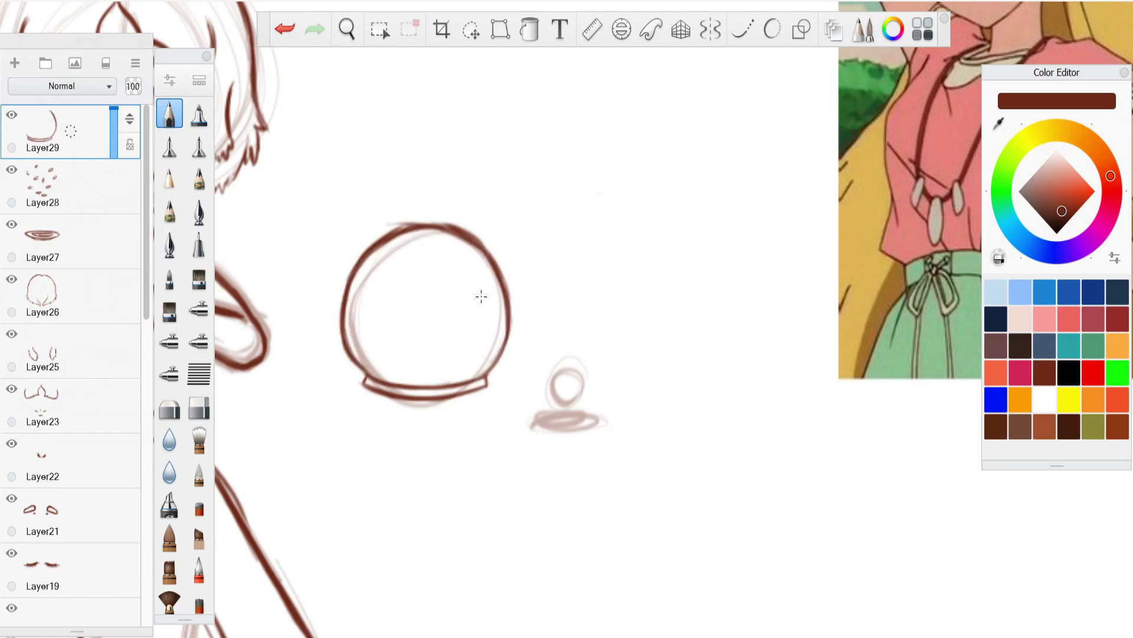
# Draw the teapot's large looped handle on one side and its curved spout on the other.
pyautogui.moveTo(493, 255); pyautogui.dragTo(505, 338)
pyautogui.moveTo(569, 264); pyautogui.dragTo(501, 357)
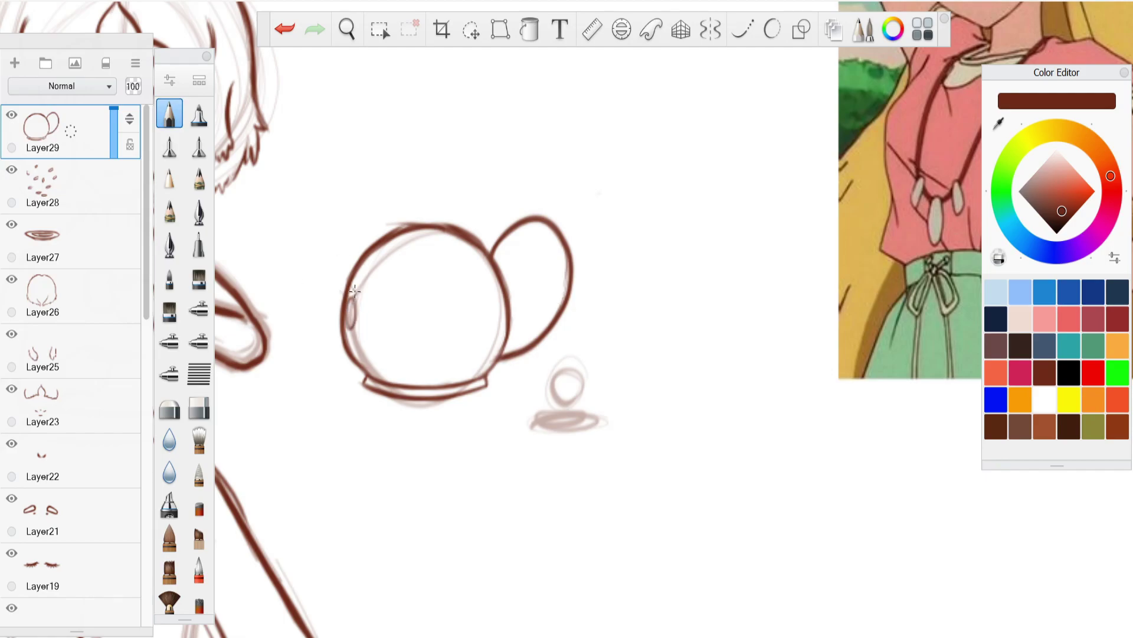
pyautogui.moveTo(345, 292); pyautogui.dragTo(328, 244)
pyautogui.click(287, 30)
pyautogui.moveTo(337, 288)
pyautogui.mouseDown()
pyautogui.moveTo(299, 251)
pyautogui.moveTo(328, 320)
pyautogui.mouseUp()
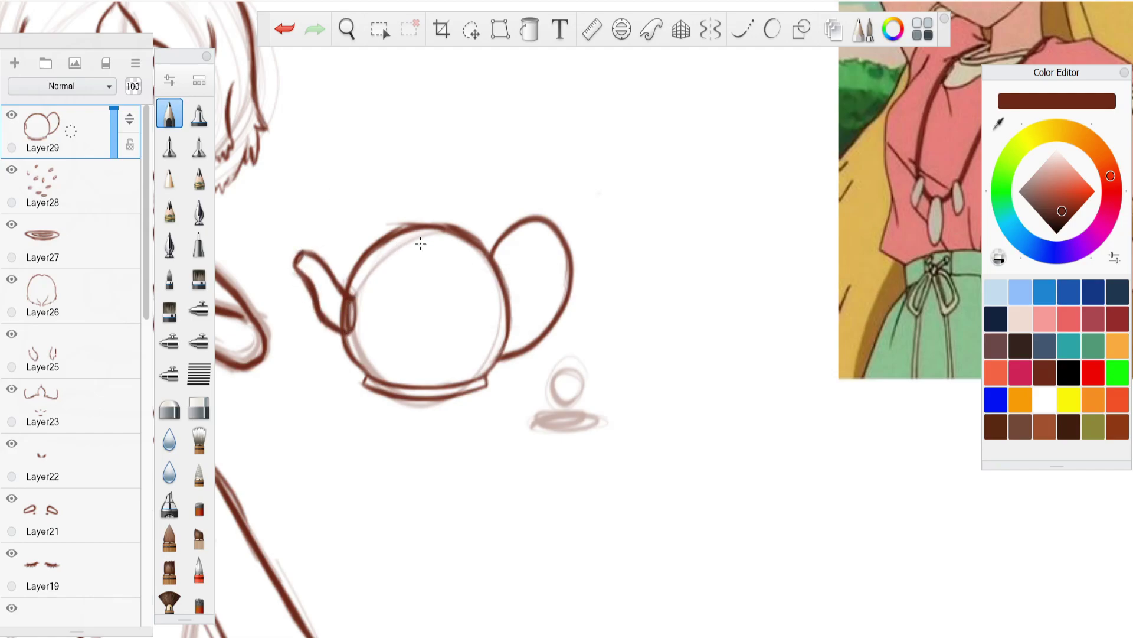
# Draw the teapot's narrow neck rim, rounded lid and top knob, undoing one misplaced stroke.
pyautogui.moveTo(394, 234)
pyautogui.mouseDown()
pyautogui.moveTo(461, 234)
pyautogui.moveTo(398, 237)
pyautogui.mouseUp()
pyautogui.moveTo(464, 219); pyautogui.dragTo(391, 223)
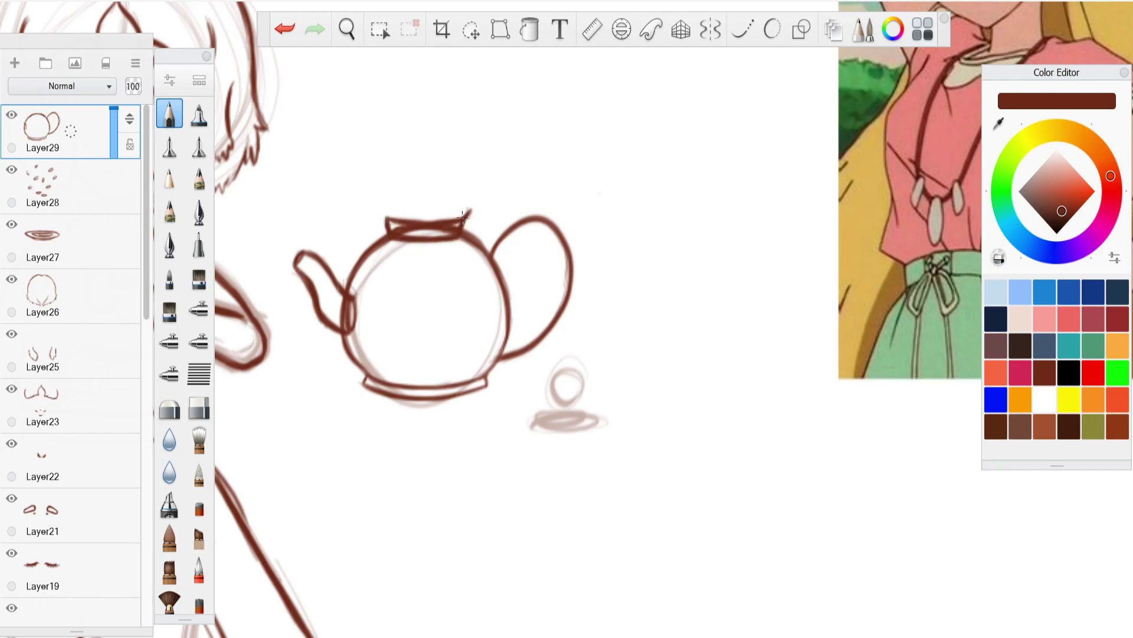
pyautogui.moveTo(468, 208)
pyautogui.mouseDown()
pyautogui.moveTo(397, 196)
pyautogui.moveTo(418, 189)
pyautogui.mouseUp()
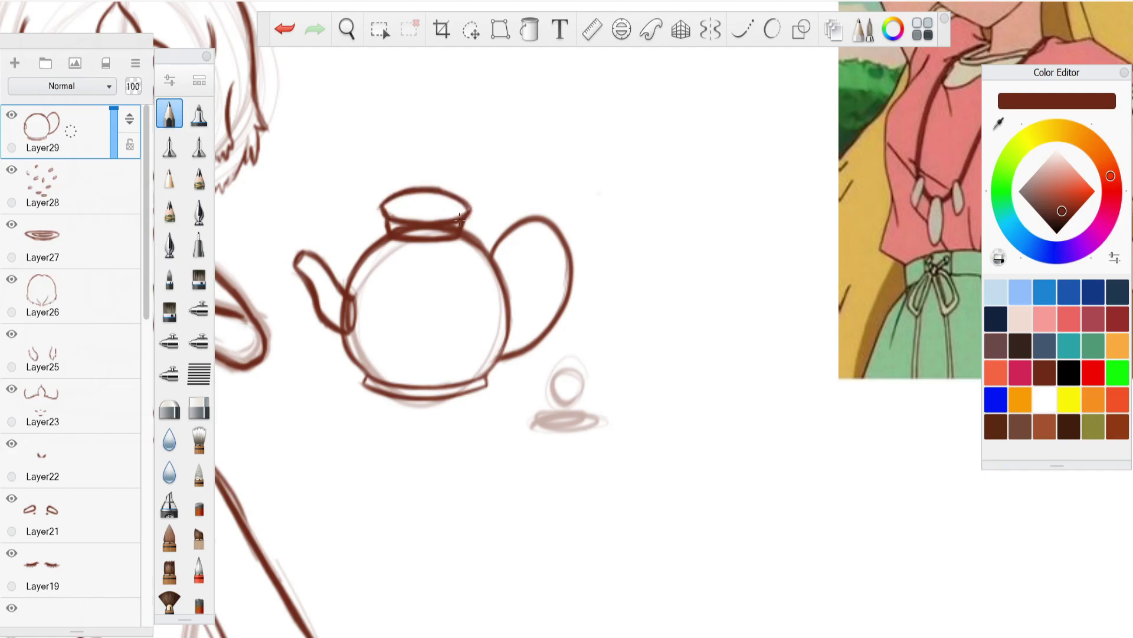
pyautogui.hotkey('ctrl', 'z')
pyautogui.moveTo(443, 151)
pyautogui.mouseDown()
pyautogui.moveTo(420, 176)
pyautogui.moveTo(438, 149)
pyautogui.mouseUp()
# Rotate the teapot so its spout tips downward and move it up beside the girl's head.
pyautogui.hotkey('ctrl', 's')
pyautogui.scroll(-5, 452, 210)
pyautogui.moveTo(454, 210); pyautogui.dragTo(698, 256)
pyautogui.click(347, 29)
pyautogui.click(469, 38)
pyautogui.moveTo(569, 346); pyautogui.dragTo(718, 287)
pyautogui.moveTo(707, 325)
pyautogui.mouseDown()
pyautogui.moveTo(718, 332)
pyautogui.moveTo(722, 309)
pyautogui.mouseUp()
pyautogui.click(766, 226)
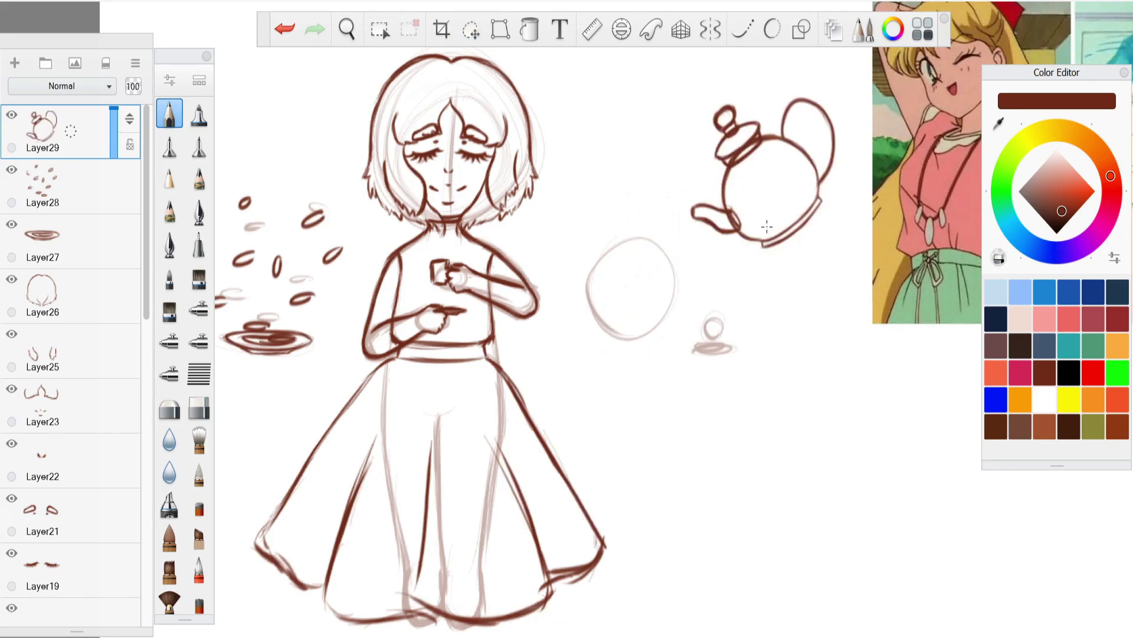
# Add a new layer and draw a dripping liquid splash with scattered droplets over the sketched circle below the spout.
pyautogui.hotkey('ctrl', 'shift', 'n')
pyautogui.moveTo(675, 220); pyautogui.dragTo(613, 262)
pyautogui.moveTo(680, 230); pyautogui.dragTo(676, 287)
pyautogui.moveTo(626, 256)
pyautogui.mouseDown()
pyautogui.moveTo(674, 287)
pyautogui.moveTo(645, 298)
pyautogui.mouseUp()
pyautogui.moveTo(610, 304); pyautogui.dragTo(606, 287)
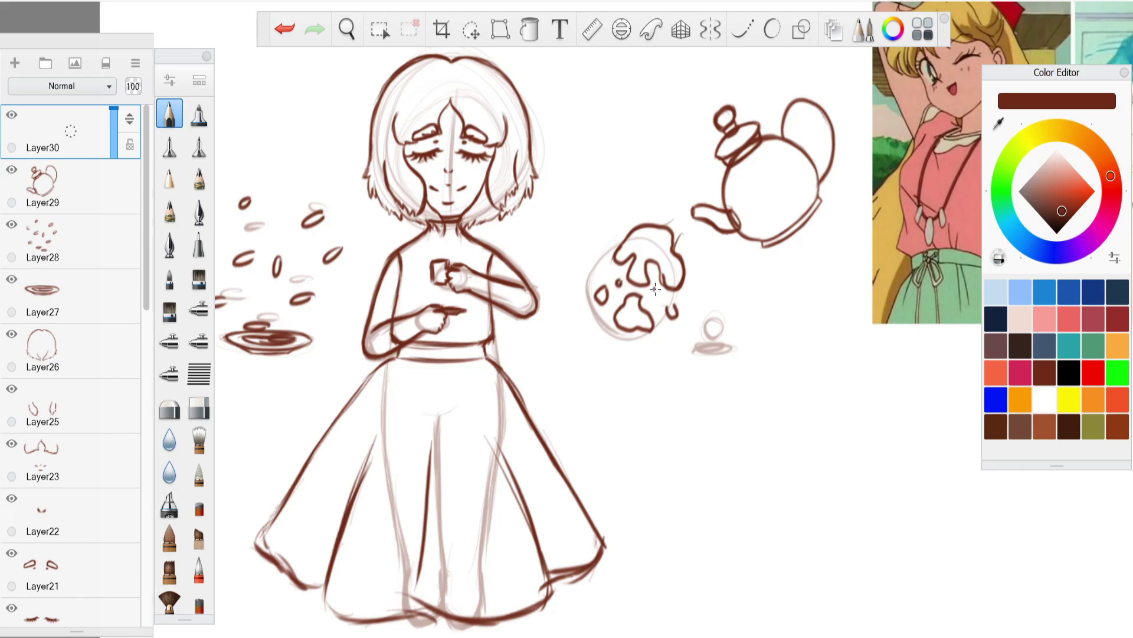
pyautogui.moveTo(703, 270); pyautogui.dragTo(700, 271)
pyautogui.moveTo(582, 257); pyautogui.dragTo(601, 269)
# Add another layer, then shift the liquid splash and droplets on Layer30 slightly up toward the teapot's spout.
pyautogui.click(14, 63)
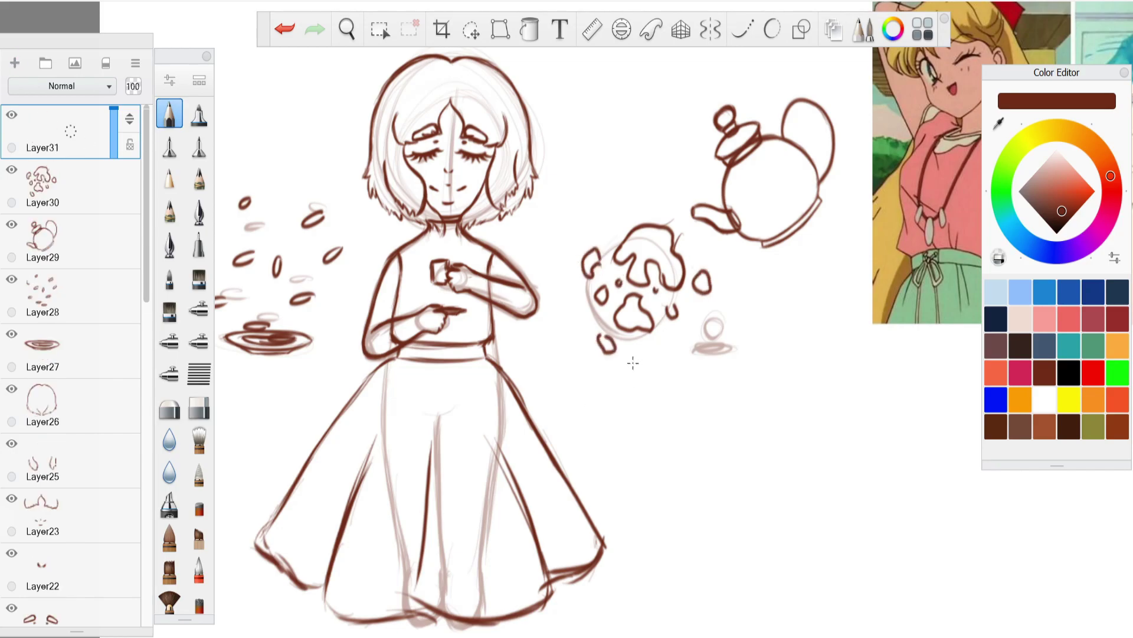
pyautogui.click(199, 408)
pyautogui.click(72, 198)
pyautogui.click(471, 29)
pyautogui.moveTo(515, 256); pyautogui.dragTo(524, 240)
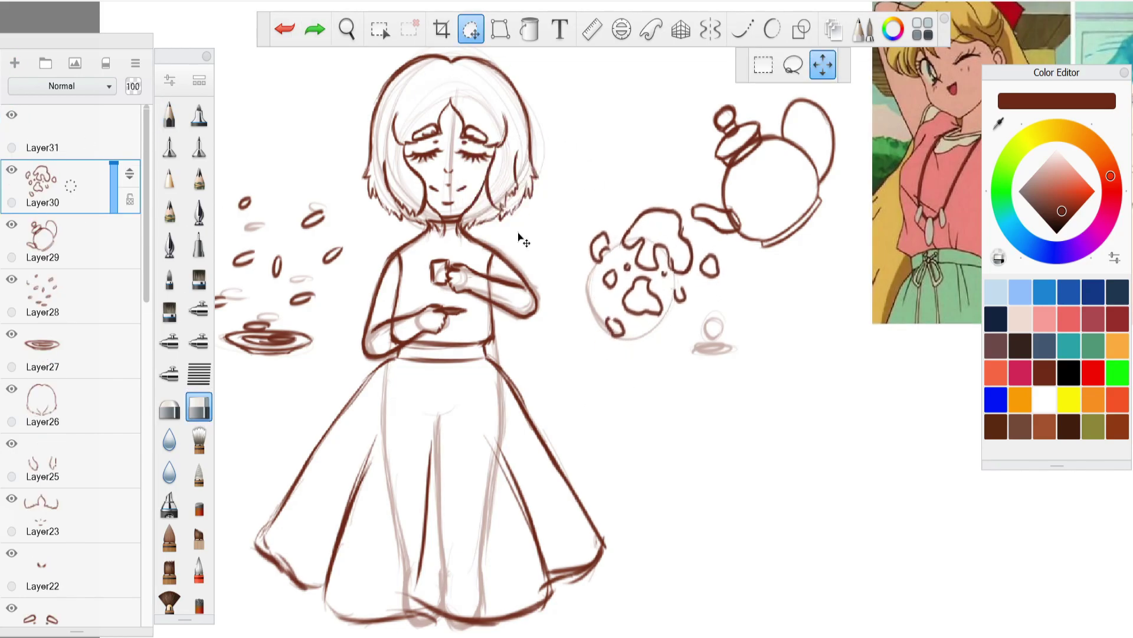
# Draw a small teacup with a handle on Layer31 and an oval saucer beneath it on a new layer.
pyautogui.click(72, 133)
pyautogui.click(170, 113)
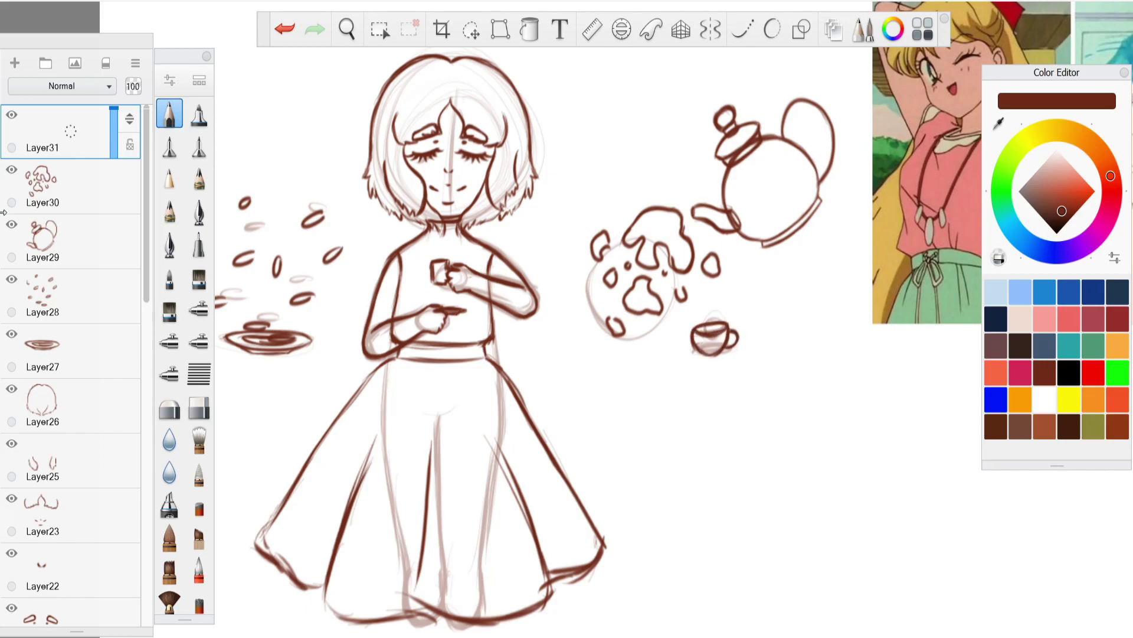
pyautogui.hotkey('ctrl', 'z')
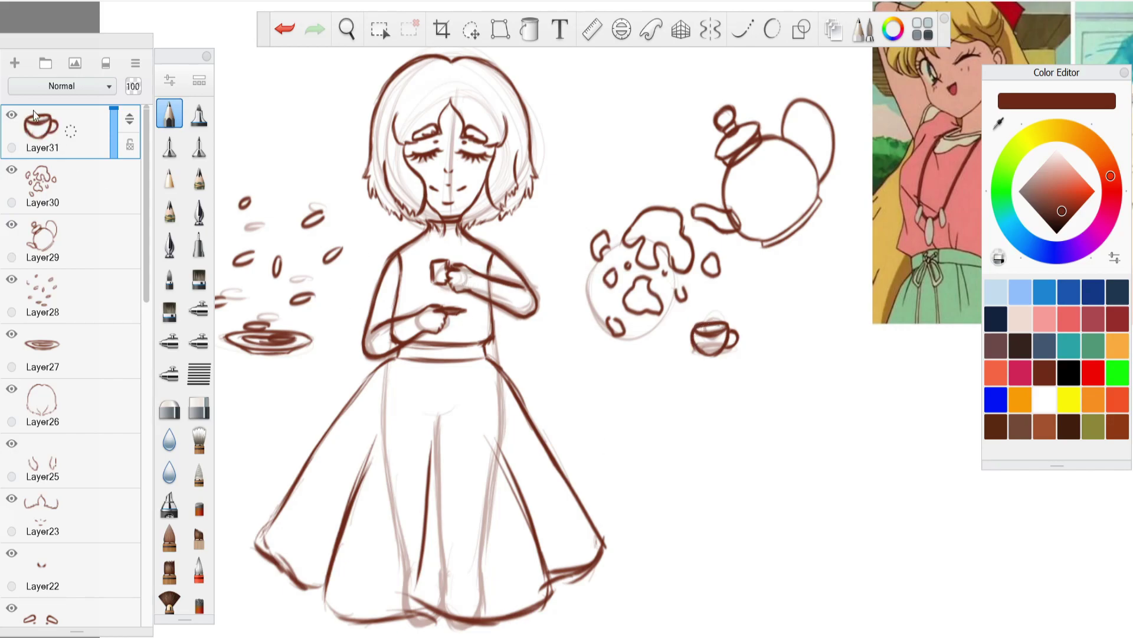
pyautogui.hotkey('ctrl', 'l')
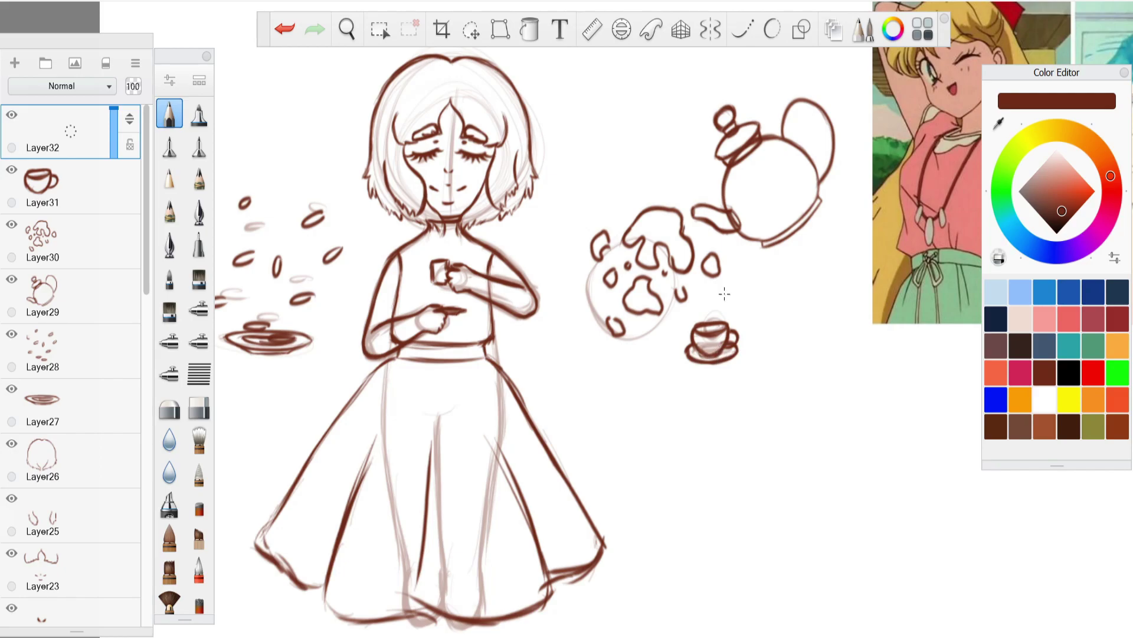
# Combine the saucer with the teacup, tilt them and place them beneath the falling liquid splash.
pyautogui.click(470, 29)
pyautogui.moveTo(614, 353); pyautogui.dragTo(547, 366)
pyautogui.click(284, 29)
pyautogui.moveTo(71, 131); pyautogui.dragTo(118, 195)
pyautogui.click(471, 29)
pyautogui.moveTo(730, 314); pyautogui.dragTo(631, 339)
pyautogui.moveTo(472, 351); pyautogui.dragTo(484, 307)
pyautogui.moveTo(551, 379); pyautogui.dragTo(513, 370)
# Duplicate the teacup, place the copy near the girl's raised arm and erase the copy's saucer.
pyautogui.hotkey('ctrl', 'c')
pyautogui.hotkey('ctrl', 'v')
pyautogui.moveTo(622, 356); pyautogui.dragTo(470, 279)
pyautogui.moveTo(524, 341); pyautogui.dragTo(526, 326)
pyautogui.moveTo(478, 295); pyautogui.dragTo(479, 309)
pyautogui.moveTo(536, 283); pyautogui.dragTo(656, 274)
pyautogui.click(199, 406)
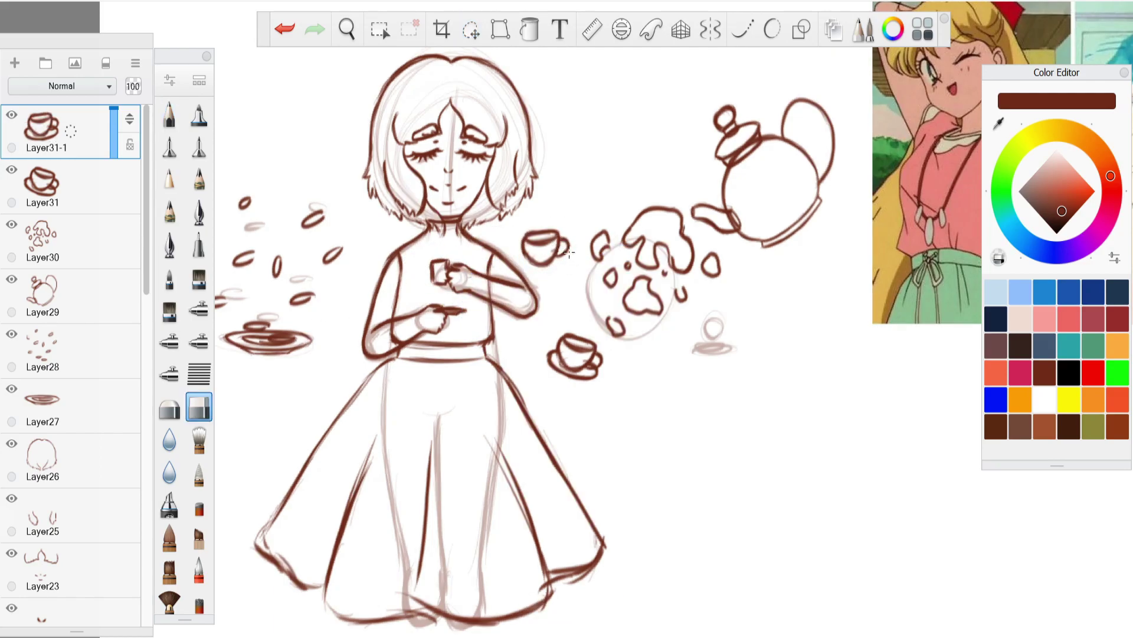
# Move the duplicated cup into the girl's raised hand and hide the layer with her old rough cup.
pyautogui.press('v')
pyautogui.moveTo(561, 253); pyautogui.dragTo(416, 249)
pyautogui.press('e')
pyautogui.scroll(-5, 125, 303)
pyautogui.click(12, 369)
pyautogui.moveTo(146, 382); pyautogui.dragTo(147, 192)
pyautogui.press('v')
pyautogui.scroll(3, 449, 278)
pyautogui.moveTo(447, 310); pyautogui.dragTo(447, 323)
pyautogui.moveTo(501, 359)
pyautogui.mouseDown()
pyautogui.moveTo(475, 367)
pyautogui.moveTo(502, 356)
pyautogui.mouseUp()
# Erase excess lines where the held cup overlaps the fingers and redraw its handle with the pencil.
pyautogui.press('e')
pyautogui.scroll(3, 453, 257)
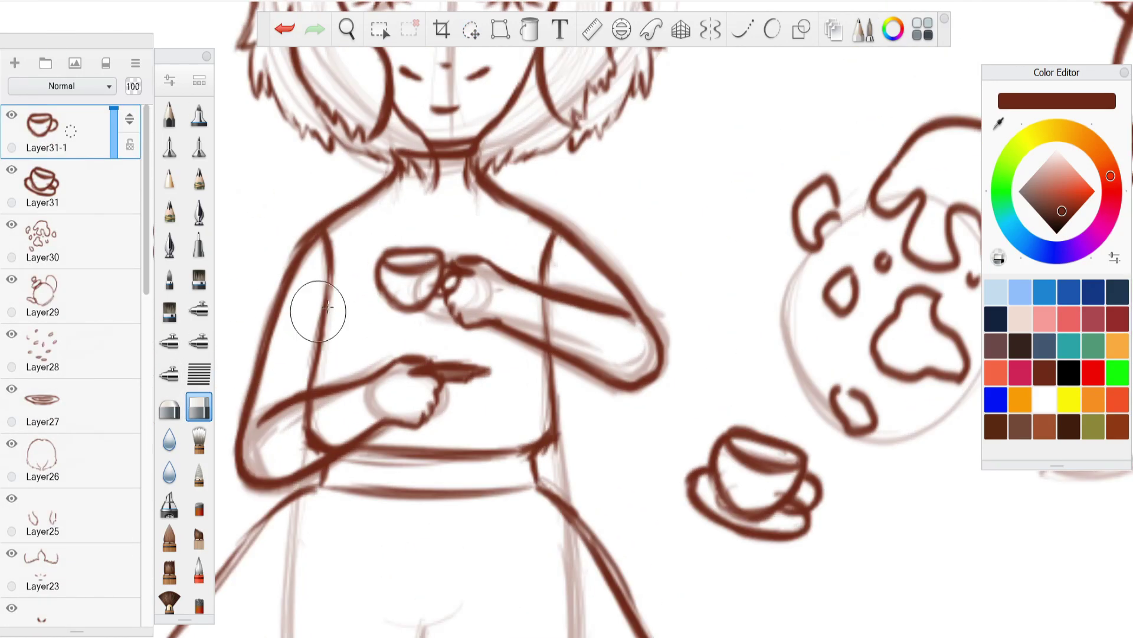
pyautogui.scroll(-1, 460, 266)
pyautogui.press('e')
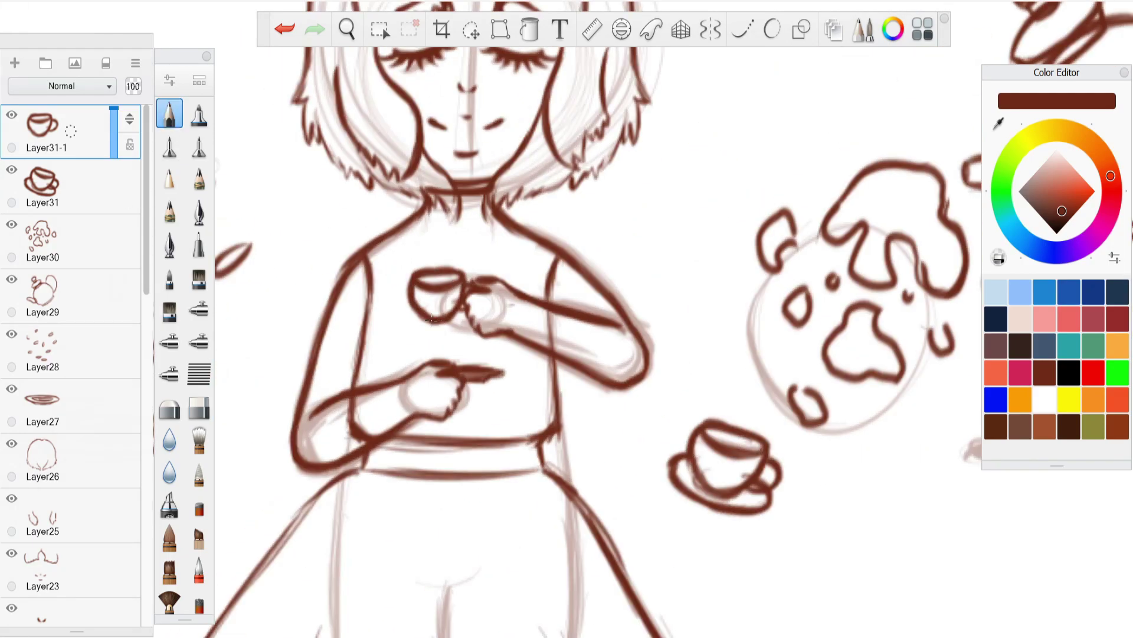
pyautogui.scroll(-5, 431, 319)
pyautogui.scroll(2, 797, 179)
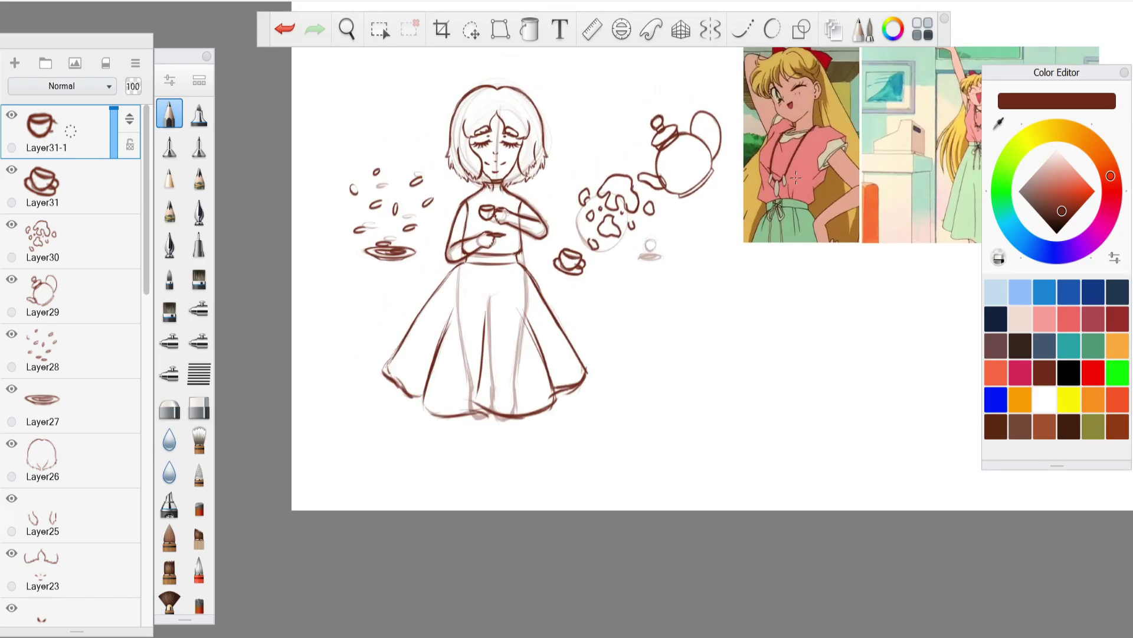
# Add a new layer and draw the blouse's curved collar lines running down both sides from the neck.
pyautogui.click(15, 63)
pyautogui.scroll(3, 518, 237)
pyautogui.hotkey('ctrl', 'z')
pyautogui.moveTo(543, 226)
pyautogui.mouseDown()
pyautogui.moveTo(525, 278)
pyautogui.moveTo(454, 237)
pyautogui.moveTo(463, 222)
pyautogui.moveTo(461, 261)
pyautogui.moveTo(526, 281)
pyautogui.mouseUp()
pyautogui.click(286, 38)
pyautogui.click(471, 30)
pyautogui.moveTo(472, 164); pyautogui.dragTo(476, 164)
pyautogui.click(488, 153)
pyautogui.moveTo(493, 306); pyautogui.dragTo(511, 320)
pyautogui.click(285, 29)
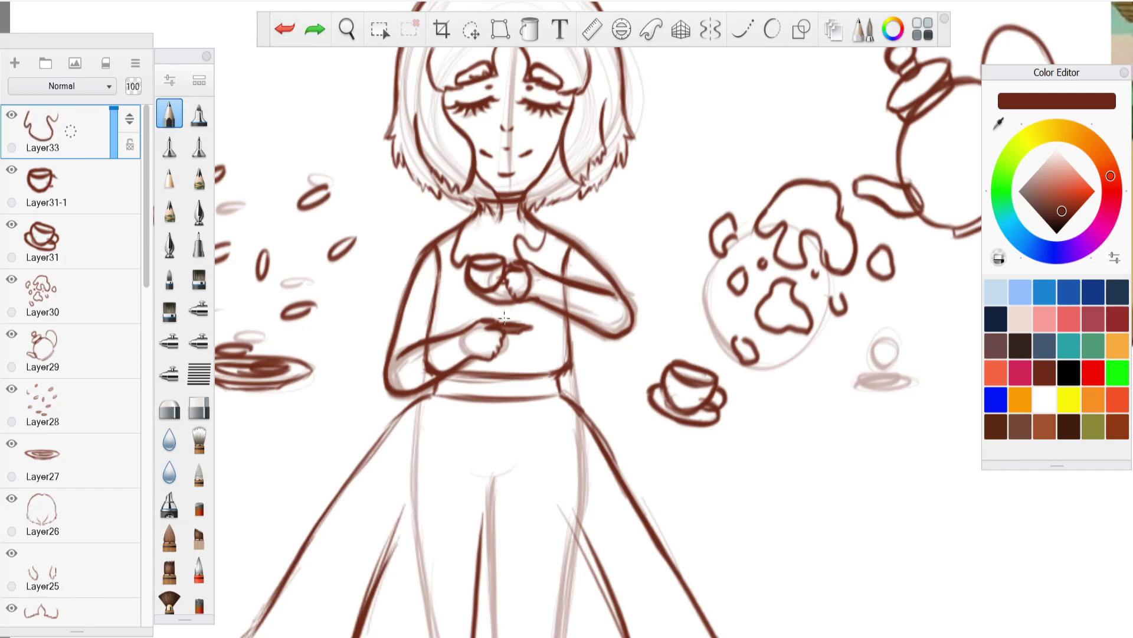
# Draw a fan of short drop-shaped tassels on the chest just below the raised cup.
pyautogui.scroll(-5, 481, 304)
pyautogui.scroll(8, 634, 325)
pyautogui.moveTo(721, 267)
pyautogui.mouseDown()
pyautogui.moveTo(693, 287)
pyautogui.moveTo(725, 271)
pyautogui.moveTo(791, 288)
pyautogui.moveTo(759, 273)
pyautogui.mouseUp()
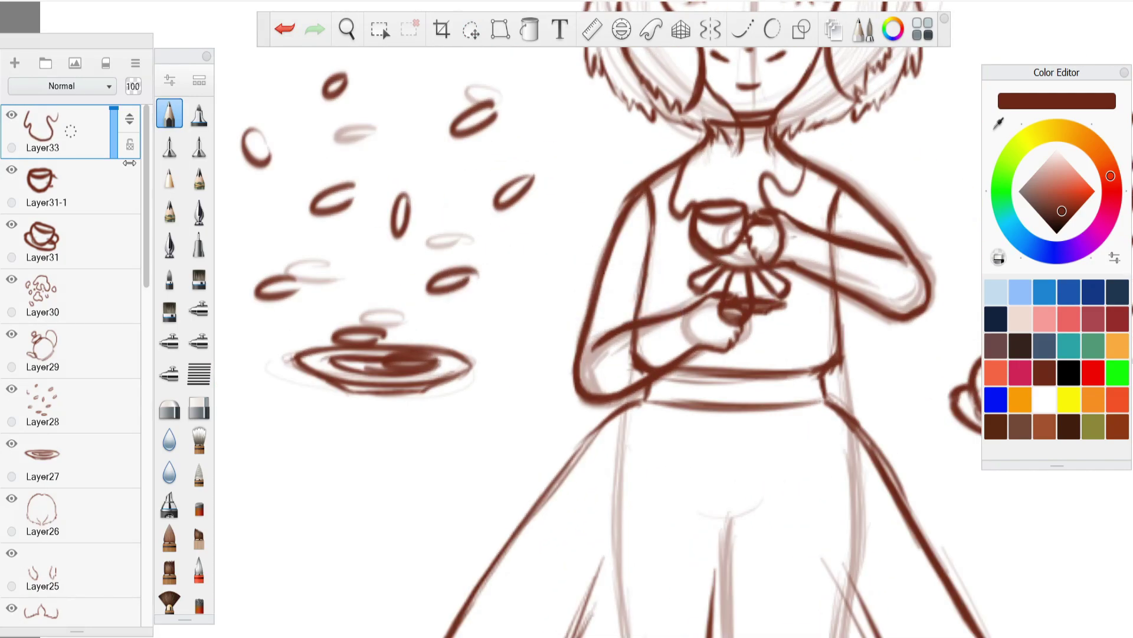
# Add a new layer and draw a small bow with two hanging ends at the center of the waistband.
pyautogui.click(15, 63)
pyautogui.press('space')
pyautogui.moveTo(654, 267); pyautogui.dragTo(667, 341)
pyautogui.moveTo(708, 342)
pyautogui.mouseDown()
pyautogui.moveTo(600, 379)
pyautogui.moveTo(495, 369)
pyautogui.moveTo(500, 391)
pyautogui.moveTo(557, 367)
pyautogui.moveTo(570, 380)
pyautogui.moveTo(579, 354)
pyautogui.moveTo(576, 451)
pyautogui.mouseUp()
pyautogui.moveTo(531, 377); pyautogui.dragTo(528, 406)
pyautogui.press('space')
pyautogui.moveTo(619, 413); pyautogui.dragTo(604, 446)
pyautogui.moveTo(685, 392)
pyautogui.mouseDown()
pyautogui.moveTo(390, 433)
pyautogui.moveTo(519, 368)
pyautogui.moveTo(489, 345)
pyautogui.moveTo(479, 381)
pyautogui.mouseUp()
pyautogui.moveTo(466, 365); pyautogui.dragTo(456, 437)
pyautogui.moveTo(474, 378); pyautogui.dragTo(487, 420)
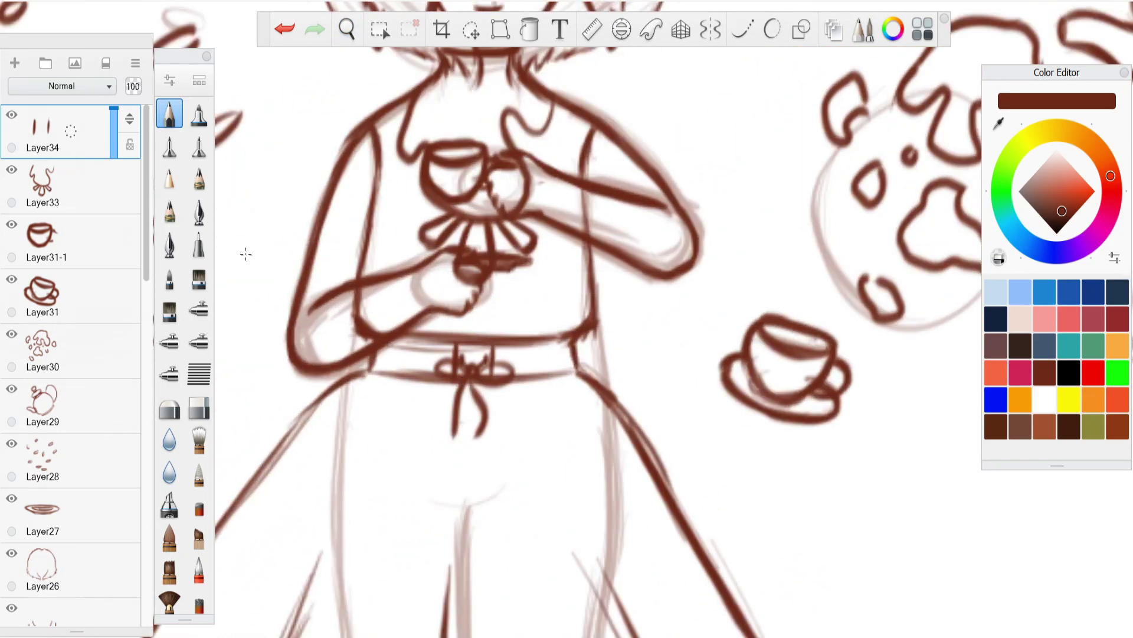
# Add a new layer and draw a puffed short sleeve with fold lines on one shoulder.
pyautogui.click(14, 63)
pyautogui.press('space')
pyautogui.moveTo(481, 358); pyautogui.dragTo(479, 300)
pyautogui.scroll(2, 478, 300)
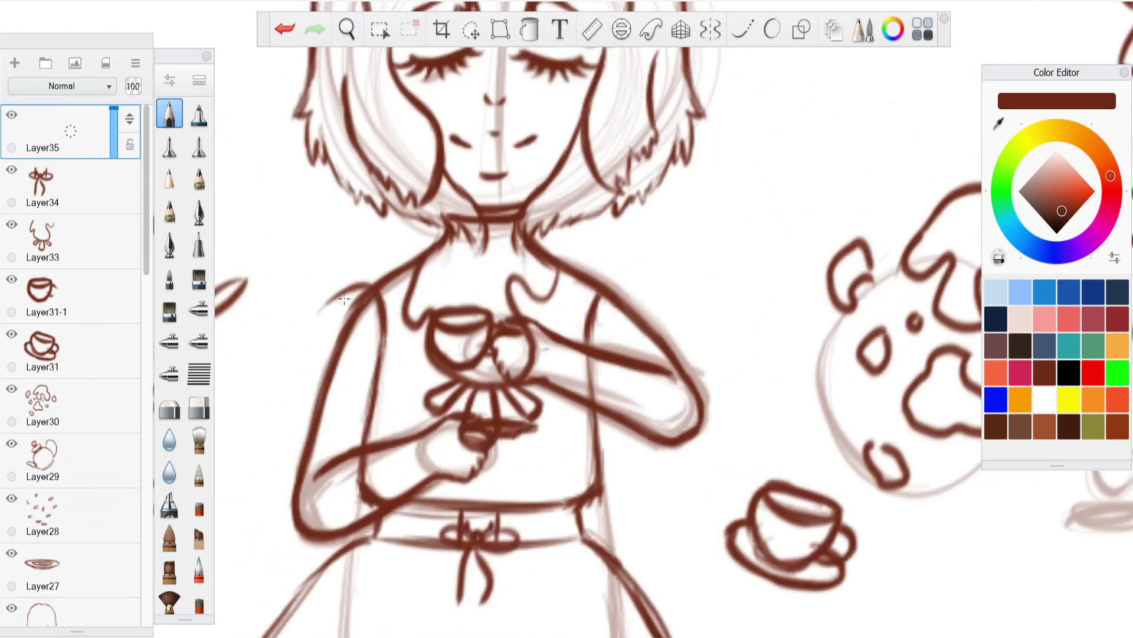
pyautogui.moveTo(330, 389); pyautogui.dragTo(342, 399)
pyautogui.moveTo(371, 359); pyautogui.dragTo(343, 411)
pyautogui.moveTo(384, 331); pyautogui.dragTo(382, 412)
# Duplicate the puffed sleeve layer, mirror the copy and position it on the opposite shoulder.
pyautogui.moveTo(71, 131); pyautogui.dragTo(86, 25)
pyautogui.moveTo(615, 328); pyautogui.dragTo(552, 408)
pyautogui.moveTo(469, 299); pyautogui.dragTo(468, 298)
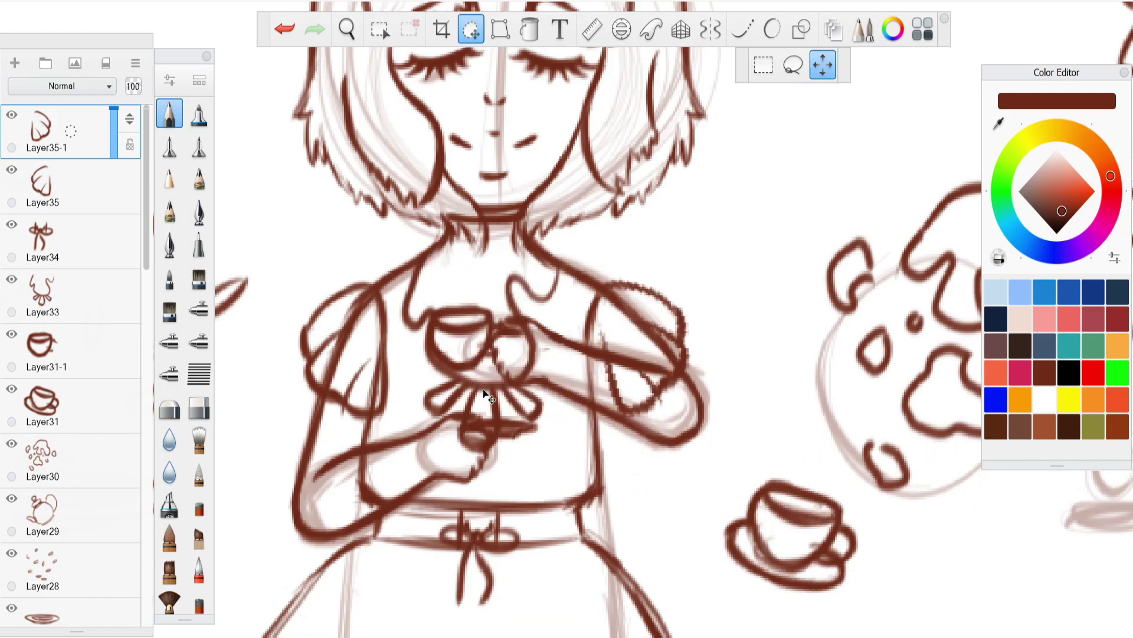
# Add a new layer above the sleeves and examine the whole figure alongside the reference pictures.
pyautogui.click(18, 62)
pyautogui.scroll(-6, 619, 335)
pyautogui.scroll(2, 695, 326)
pyautogui.scroll(-2, 548, 227)
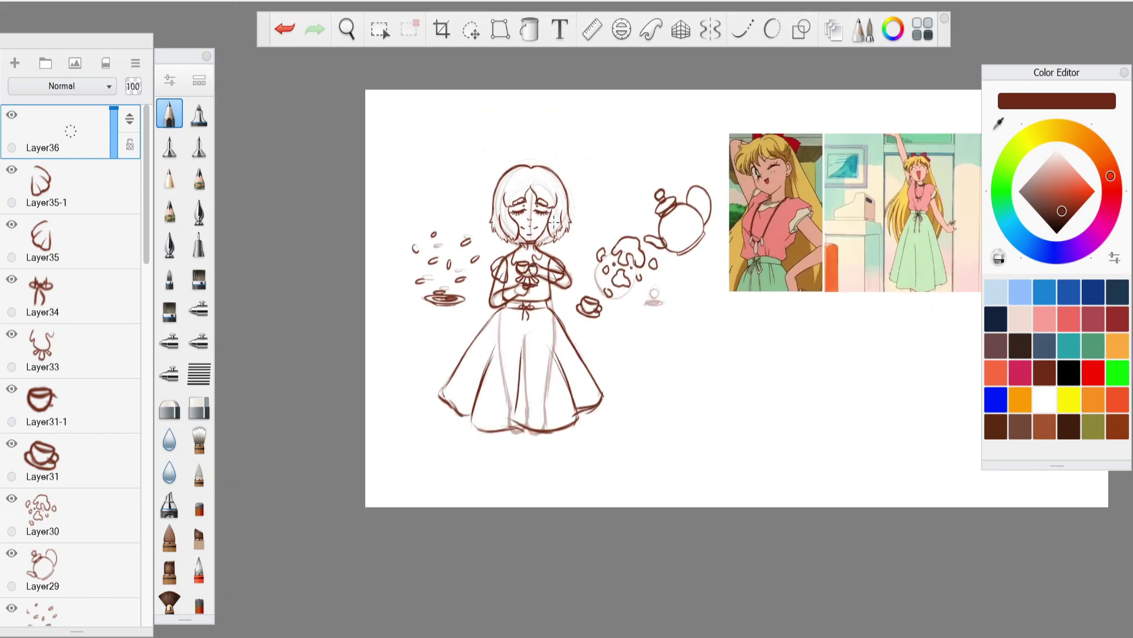
pyautogui.scroll(2, 536, 204)
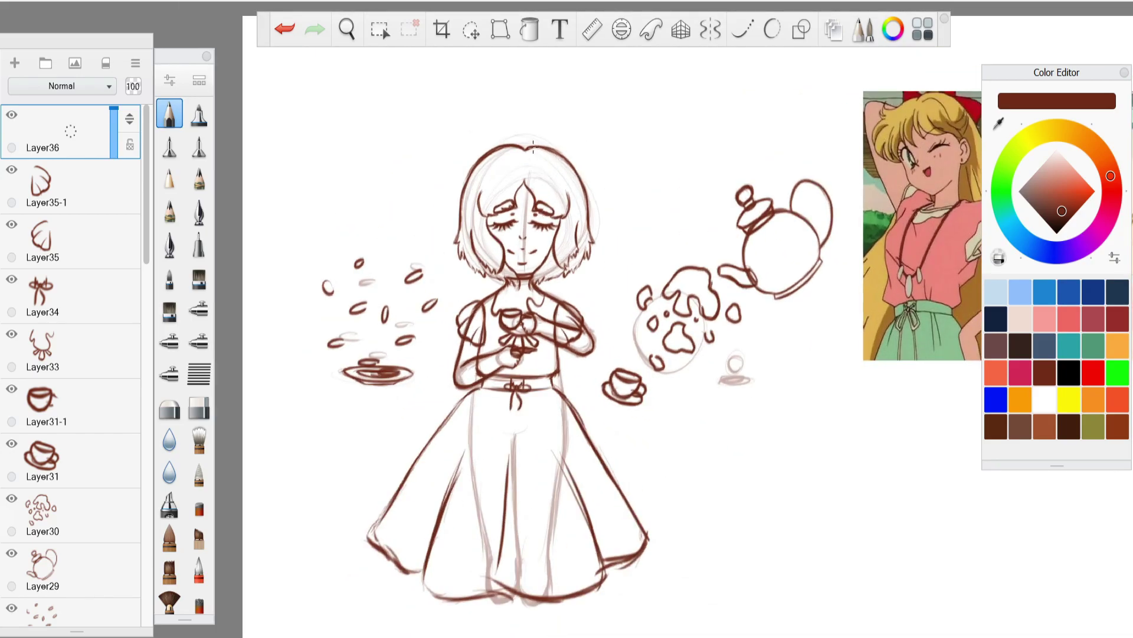
pyautogui.scroll(3, 546, 207)
pyautogui.scroll(-4, 507, 256)
pyautogui.press('space')
pyautogui.moveTo(564, 322); pyautogui.dragTo(527, 331)
pyautogui.click(17, 3)
pyautogui.click(344, 10)
pyautogui.scroll(-1, 418, 193)
pyautogui.press('space')
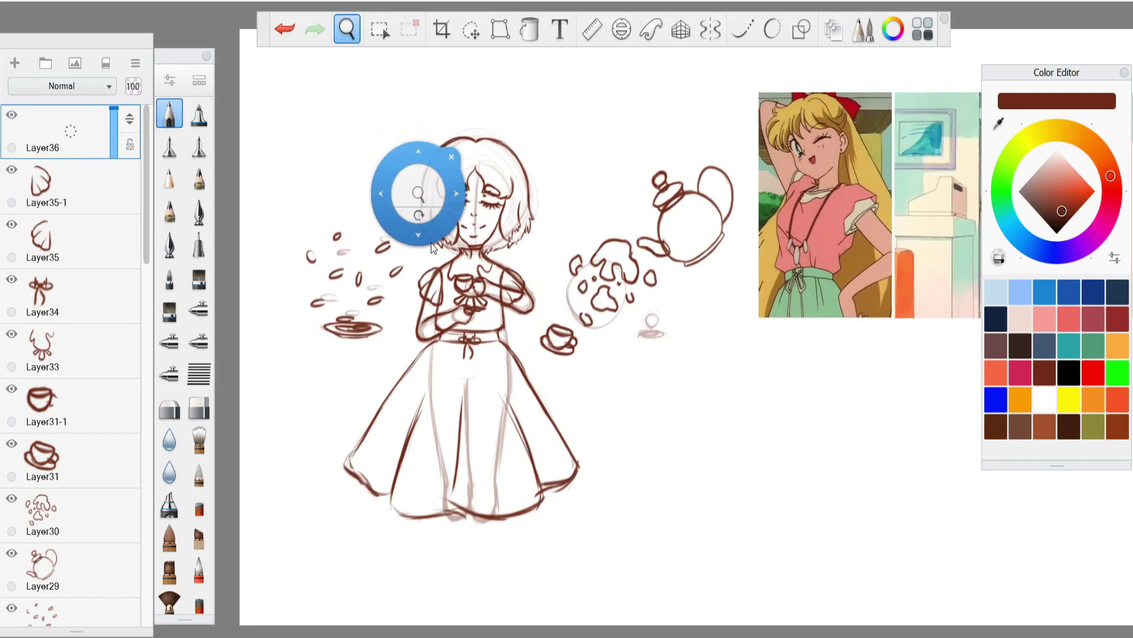
pyautogui.scroll(3, 489, 216)
pyautogui.press('space')
# Merge the hair outline on Layer26 into Layer25, undoing the further merge into Layer23.
pyautogui.scroll(-5, 74, 355)
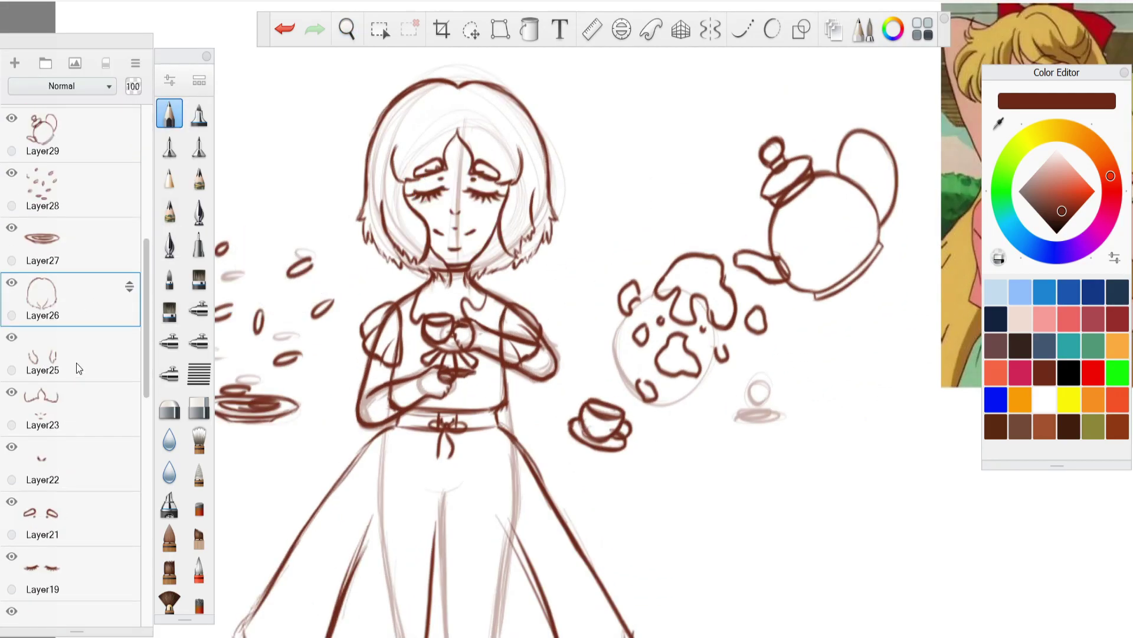
pyautogui.click(61, 312)
pyautogui.hotkey('ctrl', 'e')
pyautogui.hotkey('ctrl', 'e')
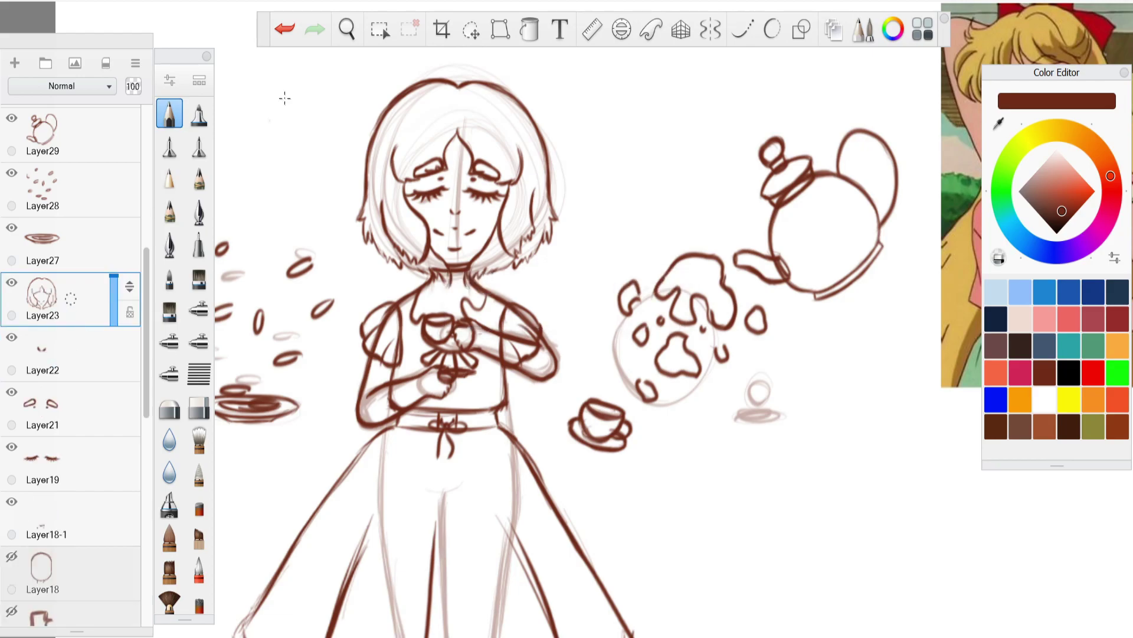
pyautogui.click(285, 29)
# Select the facial strokes on the fringe layer and paste them onto a separate layer.
pyautogui.click(380, 29)
pyautogui.moveTo(466, 229); pyautogui.dragTo(470, 221)
pyautogui.click(31, 2)
pyautogui.click(74, 62)
pyautogui.hotkey('ctrl', 'v')
pyautogui.click(343, 307)
pyautogui.press('e')
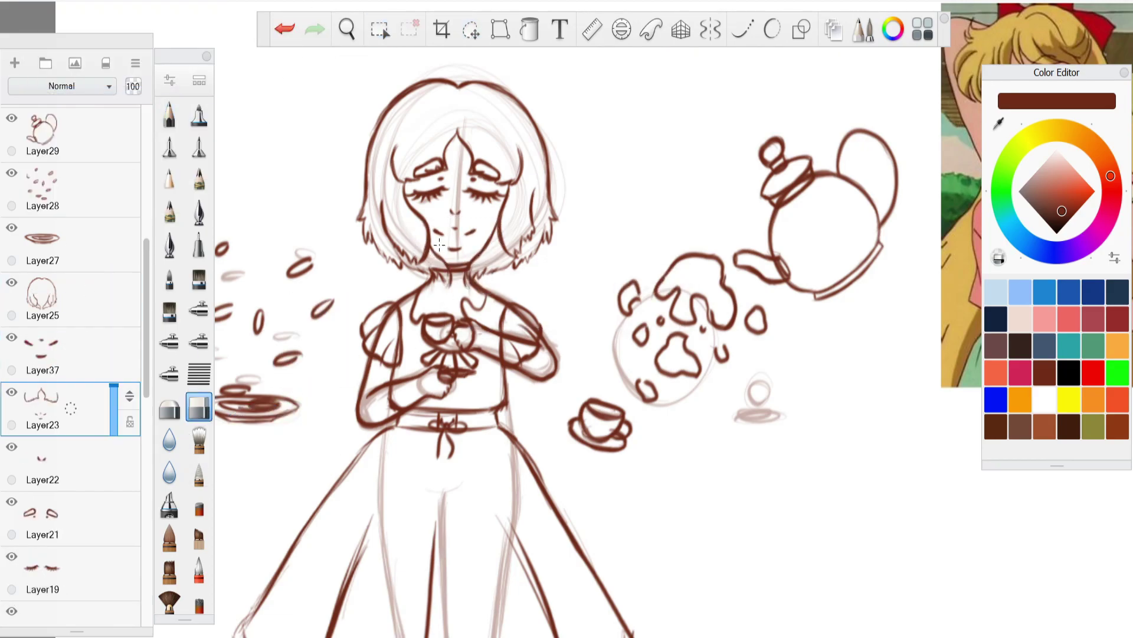
# Reorder and merge the head layers so hair lines share one layer and facial features another.
pyautogui.moveTo(130, 396); pyautogui.dragTo(130, 348)
pyautogui.moveTo(71, 299); pyautogui.dragTo(69, 402)
pyautogui.click(71, 354)
pyautogui.moveTo(71, 354); pyautogui.dragTo(129, 348)
pyautogui.click(100, 408)
pyautogui.moveTo(71, 298); pyautogui.dragTo(69, 354)
# Scale down the hair and the facial features slightly and reposition them above the neck.
pyautogui.click(471, 29)
pyautogui.moveTo(407, 293); pyautogui.dragTo(457, 321)
pyautogui.click(71, 354)
pyautogui.click(471, 29)
pyautogui.moveTo(442, 272); pyautogui.dragTo(446, 307)
pyautogui.click(480, 230)
pyautogui.scroll(-3, 485, 252)
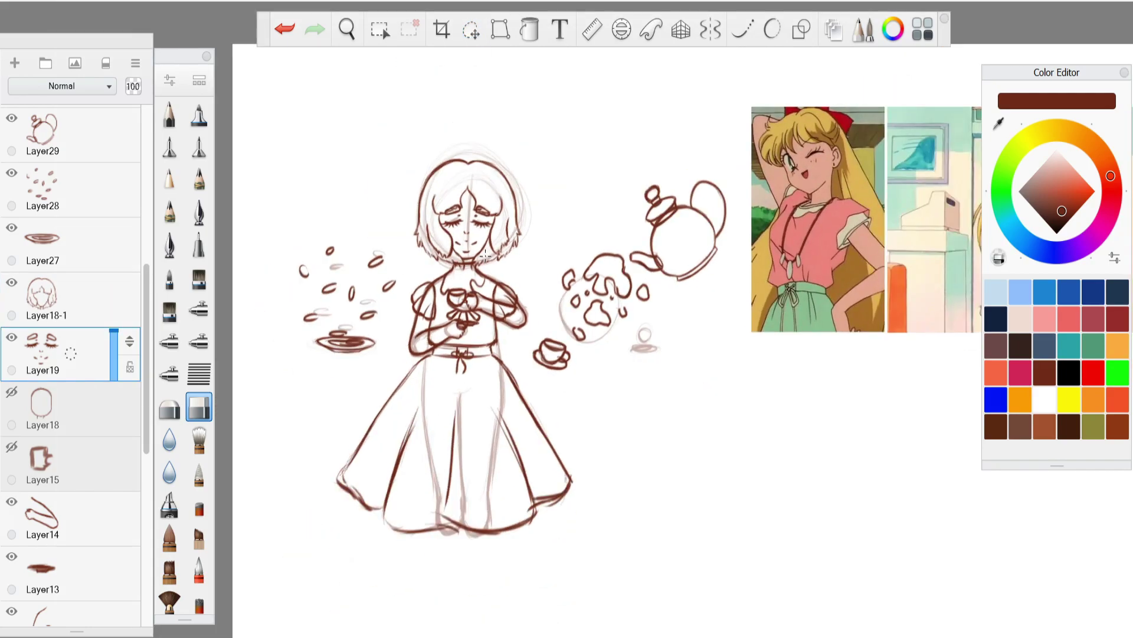
# Hide the rough sketch layers Layer7 and Layer9.
pyautogui.scroll(1, 485, 253)
pyautogui.click(13, 3)
pyautogui.click(87, 94)
pyautogui.scroll(-8, 48, 433)
pyautogui.click(11, 420)
pyautogui.scroll(-3, 528, 366)
pyautogui.scroll(1, 548, 416)
pyautogui.scroll(2, 527, 360)
pyautogui.click(11, 366)
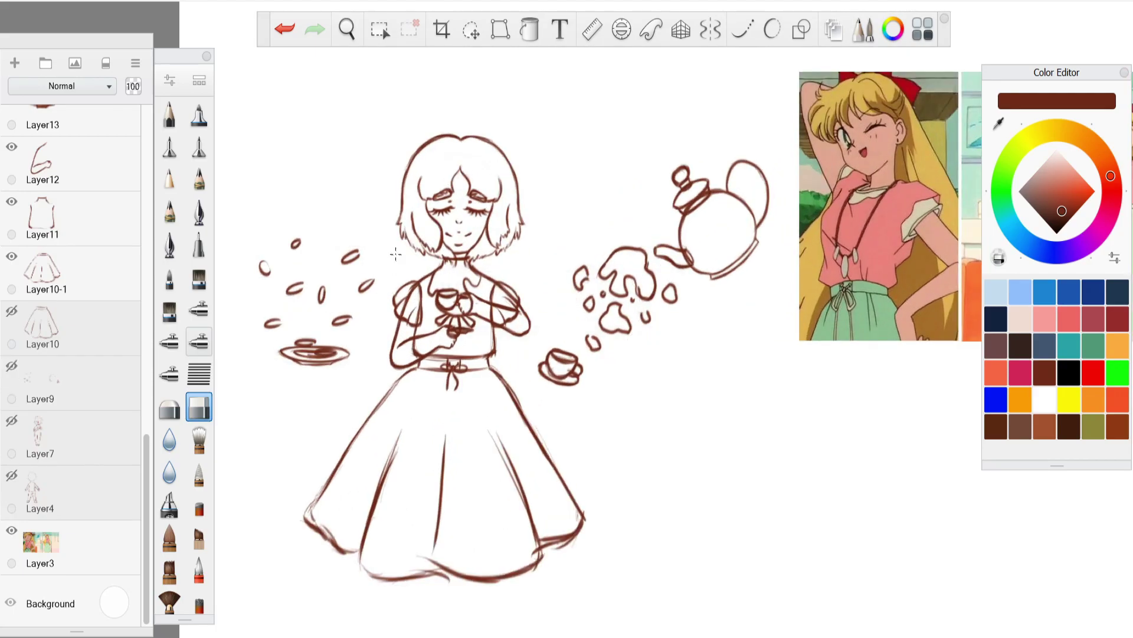
pyautogui.scroll(-3, 390, 260)
pyautogui.scroll(1, 391, 239)
pyautogui.scroll(1, 391, 239)
pyautogui.scroll(-1, 390, 241)
pyautogui.click(41, 328)
pyautogui.click(43, 546)
pyautogui.click(16, 64)
pyautogui.hotkey('ctrl', 'z')
# Add a new layer above Layer10 and draw a large tilted triangle across the figure with the polyline tool and pencil.
pyautogui.click(40, 328)
pyautogui.click(16, 63)
pyautogui.click(801, 32)
pyautogui.click(839, 65)
pyautogui.click(578, 170)
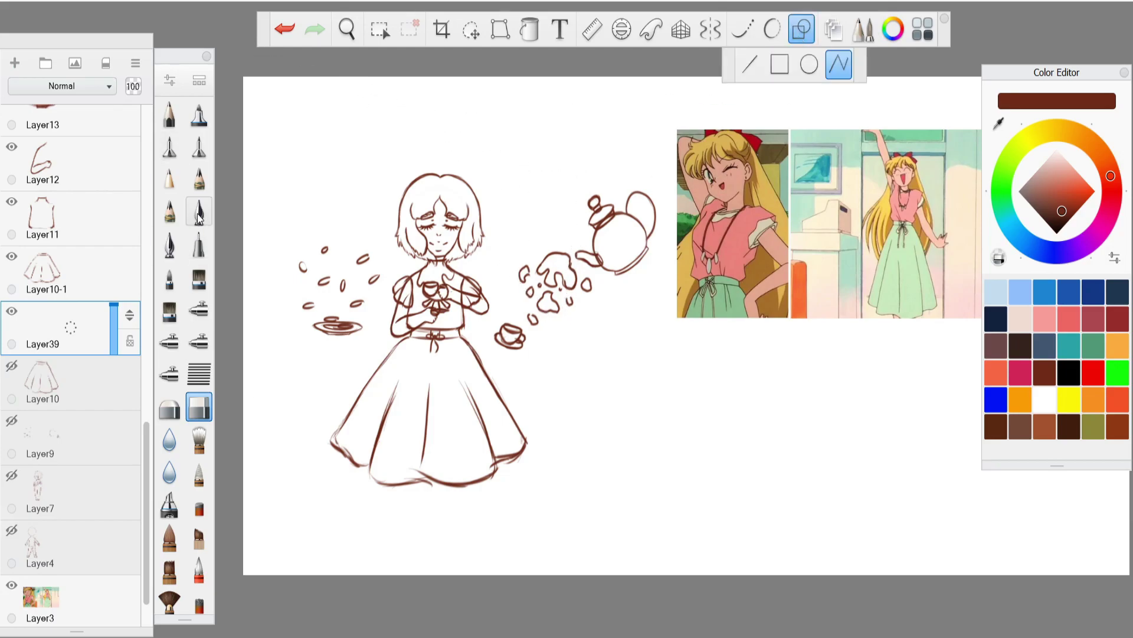
pyautogui.click(172, 115)
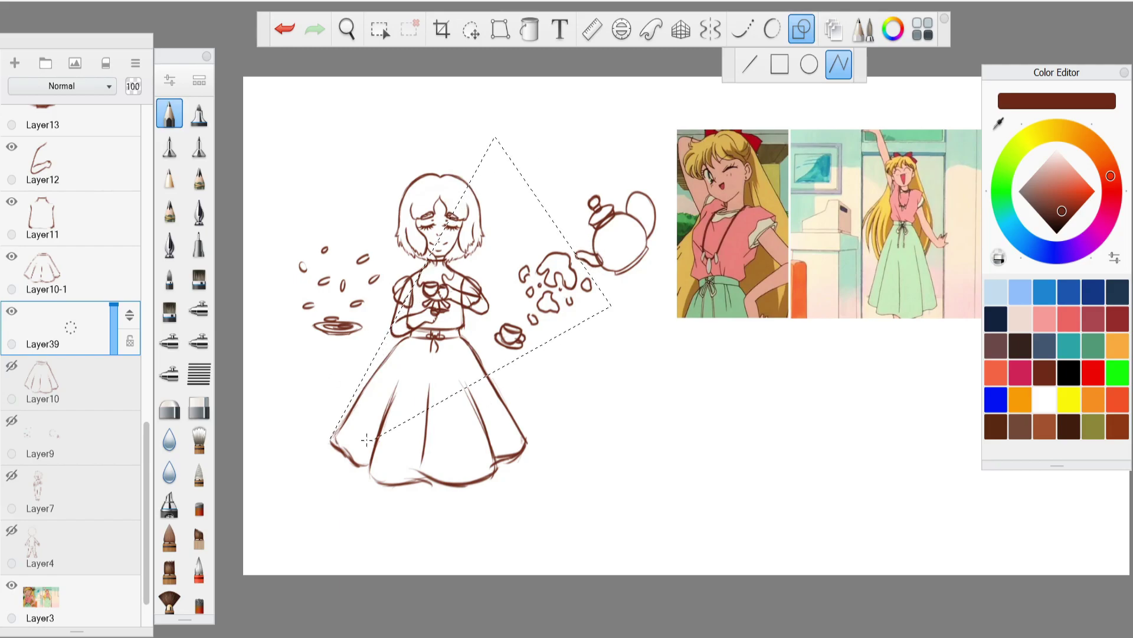
pyautogui.click(329, 438)
# Duplicate the triangle layer, mirror the copy and move it across the figure to form a symmetrical pair.
pyautogui.moveTo(69, 326); pyautogui.dragTo(95, 301)
pyautogui.click(57, 0)
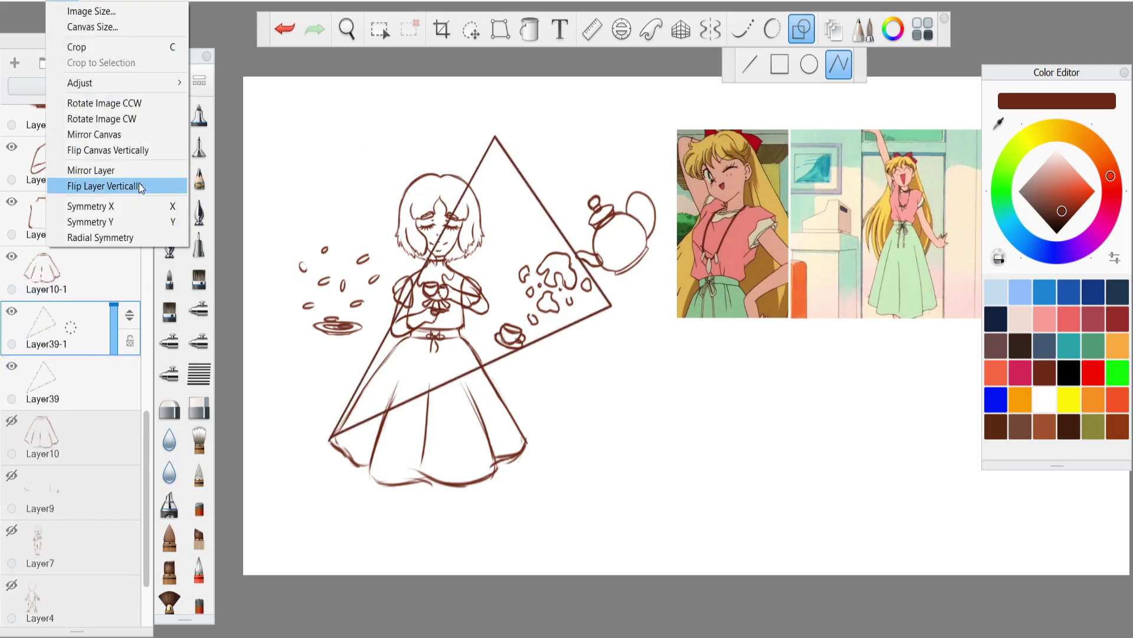
pyautogui.click(142, 171)
pyautogui.click(471, 29)
pyautogui.moveTo(749, 265); pyautogui.dragTo(247, 253)
pyautogui.moveTo(326, 251); pyautogui.dragTo(327, 260)
pyautogui.click(325, 192)
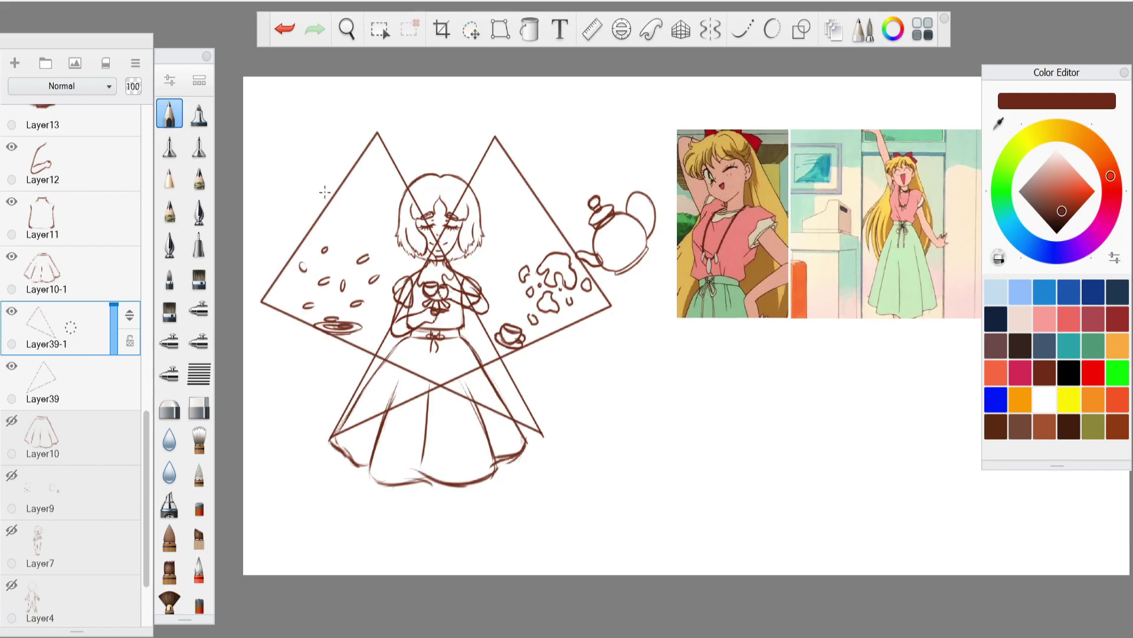
# Hide the two triangle layers Layer39 and Layer39-1.
pyautogui.scroll(-4, 380, 82)
pyautogui.scroll(4, 378, 98)
pyautogui.click(14, 64)
pyautogui.hotkey('ctrl', 'z')
pyautogui.scroll(6, 71, 348)
pyautogui.click(11, 333)
pyautogui.click(12, 333)
pyautogui.scroll(8, 96, 118)
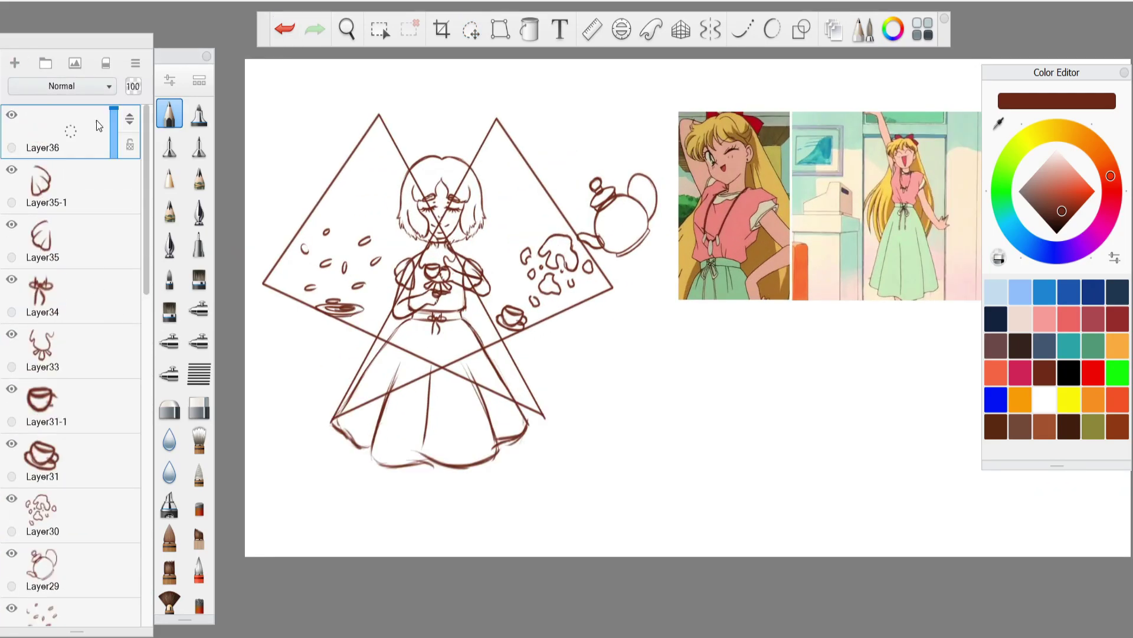
pyautogui.scroll(-14, 83, 416)
pyautogui.click(12, 340)
pyautogui.click(12, 395)
pyautogui.moveTo(49, 455); pyautogui.dragTo(79, 423)
pyautogui.hotkey('ctrl', 'z')
# Erase stray overlapping lines around the waist on the skirt layer Layer10-1.
pyautogui.click(71, 301)
pyautogui.scroll(5, 420, 294)
pyautogui.click(347, 28)
pyautogui.moveTo(390, 90); pyautogui.dragTo(413, 77)
pyautogui.click(199, 403)
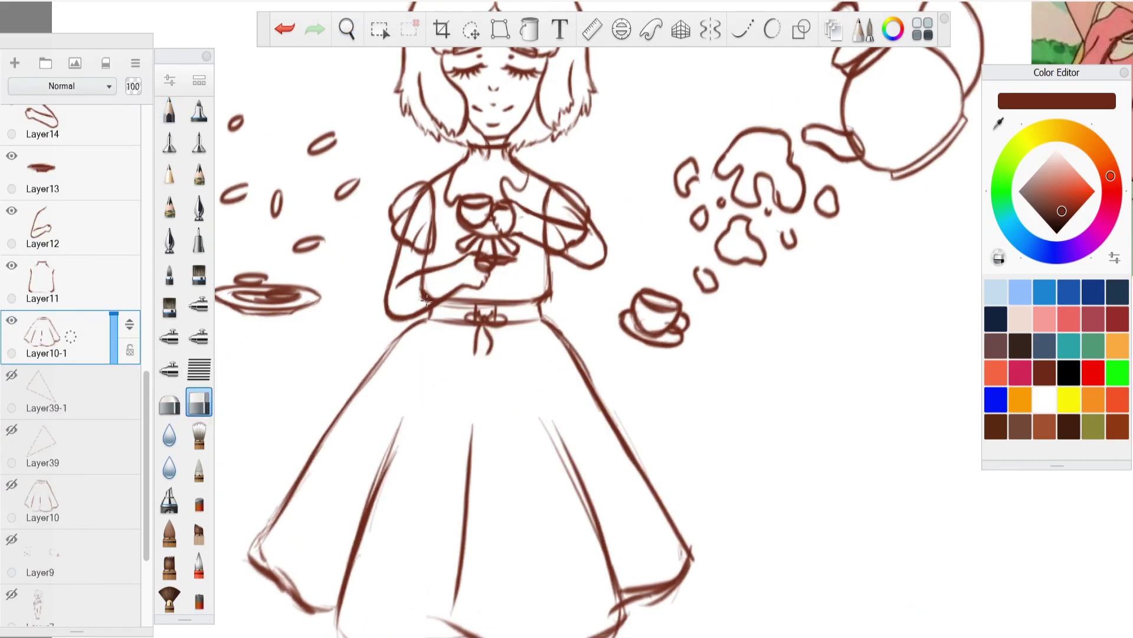
pyautogui.click(76, 289)
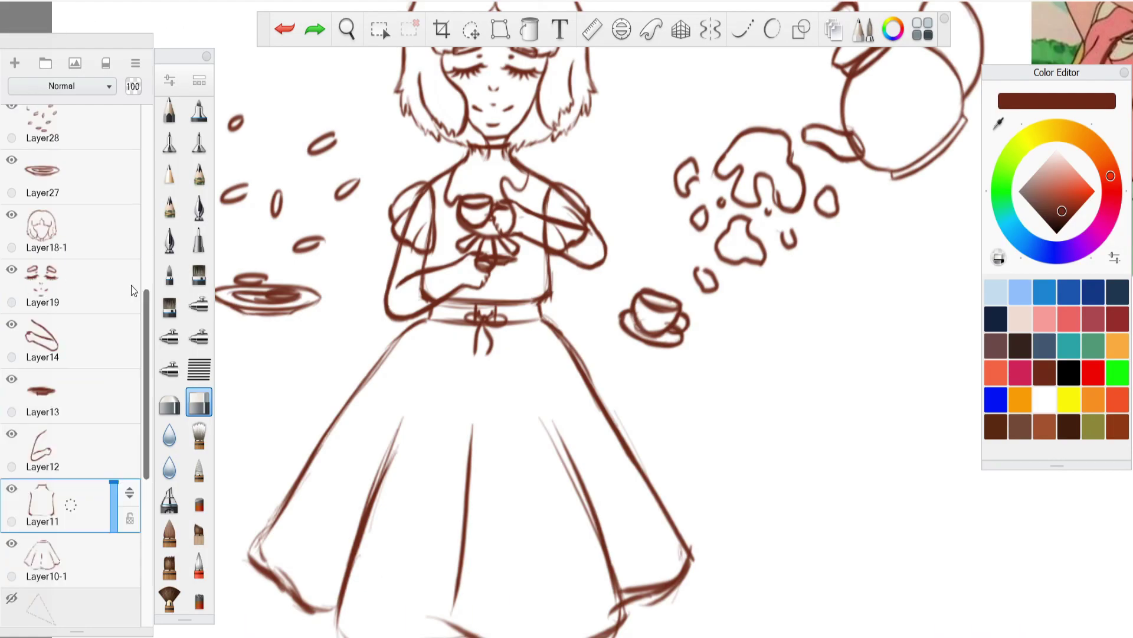
# Draw a large circle around the girl's head on Layer36 with the ellipse tool and pencil.
pyautogui.moveTo(145, 396); pyautogui.dragTo(146, 127)
pyautogui.click(76, 132)
pyautogui.click(171, 111)
pyautogui.press('space')
pyautogui.moveTo(490, 181)
pyautogui.mouseDown()
pyautogui.moveTo(536, 349)
pyautogui.moveTo(573, 216)
pyautogui.mouseUp()
pyautogui.moveTo(611, 390); pyautogui.dragTo(558, 403)
pyautogui.click(285, 28)
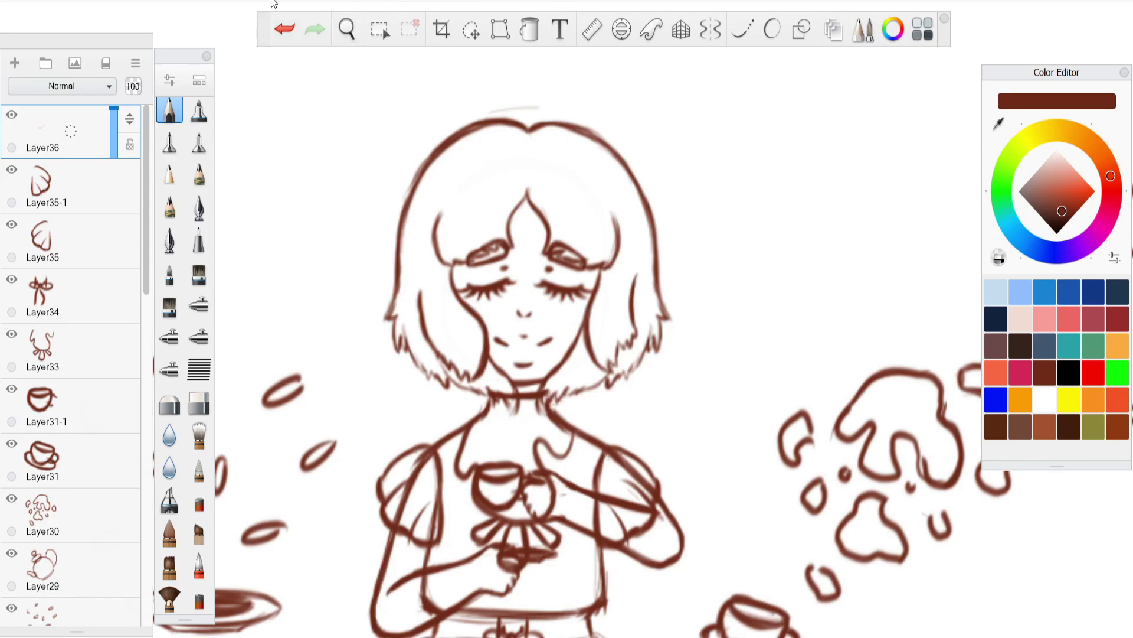
pyautogui.click(285, 29)
pyautogui.click(802, 28)
pyautogui.click(810, 63)
pyautogui.moveTo(529, 305); pyautogui.dragTo(678, 471)
# Reposition the circle so it encloses the head and meets the neck.
pyautogui.press('v')
pyautogui.moveTo(511, 297); pyautogui.dragTo(504, 243)
pyautogui.moveTo(498, 179); pyautogui.dragTo(531, 200)
pyautogui.moveTo(547, 250)
pyautogui.mouseDown()
pyautogui.moveTo(550, 234)
pyautogui.moveTo(522, 229)
pyautogui.moveTo(536, 244)
pyautogui.mouseUp()
pyautogui.moveTo(518, 309)
pyautogui.mouseDown()
pyautogui.moveTo(533, 345)
pyautogui.moveTo(526, 295)
pyautogui.mouseUp()
pyautogui.press('space')
pyautogui.click(285, 30)
pyautogui.click(285, 30)
pyautogui.press('v')
pyautogui.moveTo(519, 390); pyautogui.dragTo(517, 323)
# Draw a curved collar band around the neck at the base of the circle.
pyautogui.press('b')
pyautogui.moveTo(490, 465); pyautogui.dragTo(513, 470)
pyautogui.hotkey('ctrl', 'z')
pyautogui.moveTo(494, 469)
pyautogui.mouseDown()
pyautogui.moveTo(527, 471)
pyautogui.moveTo(553, 451)
pyautogui.mouseUp()
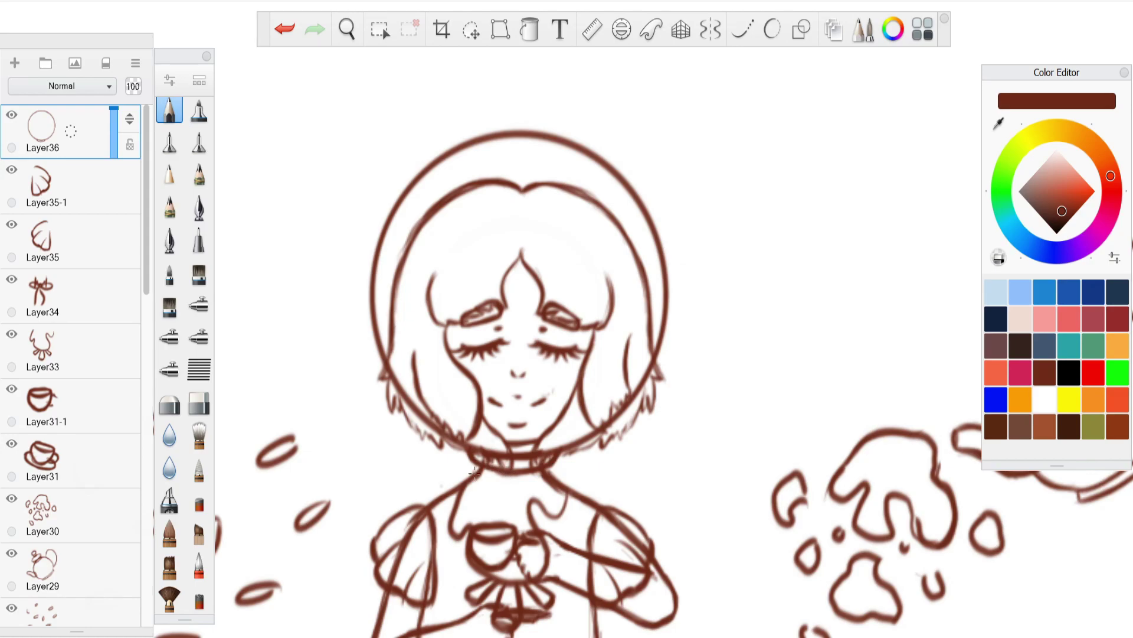
# Erase the bodice lines on Layer11 that show through the sleeves and the forearm.
pyautogui.scroll(-3, 575, 265)
pyautogui.scroll(1, 638, 499)
pyautogui.scroll(-8, 83, 317)
pyautogui.click(83, 450)
pyautogui.scroll(1, 389, 471)
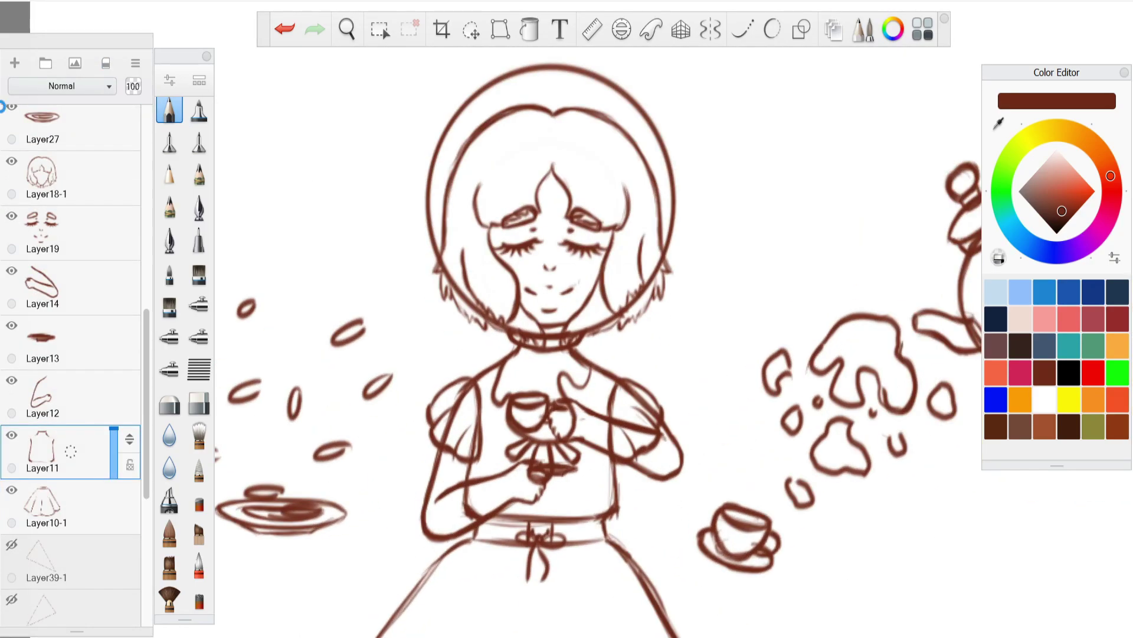
pyautogui.press('e')
pyautogui.hotkey('ctrl', 'z')
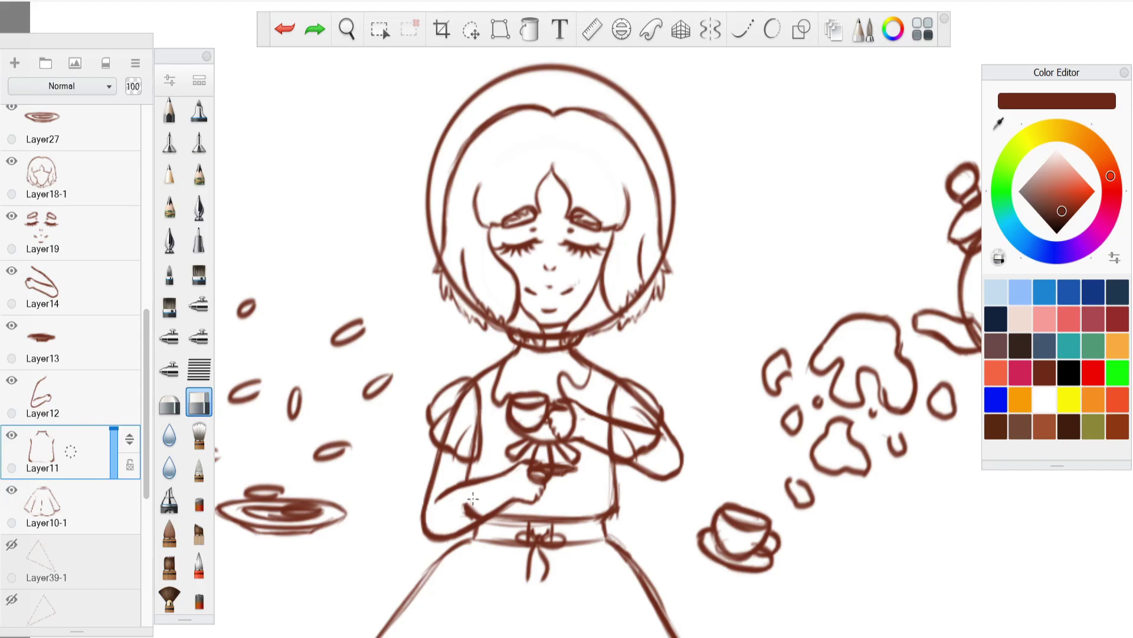
pyautogui.hotkey('ctrl', 'z')
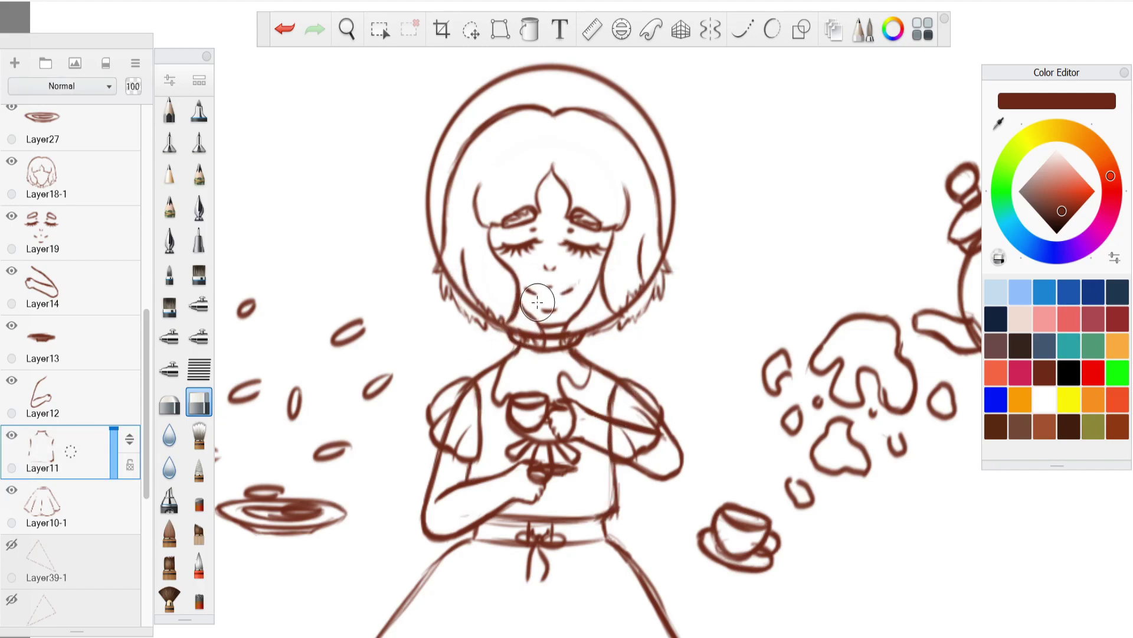
# Erase the upper-arm lines on Layer12 that show inside the puffed sleeve.
pyautogui.click(37, 392)
pyautogui.moveTo(454, 411); pyautogui.dragTo(463, 392)
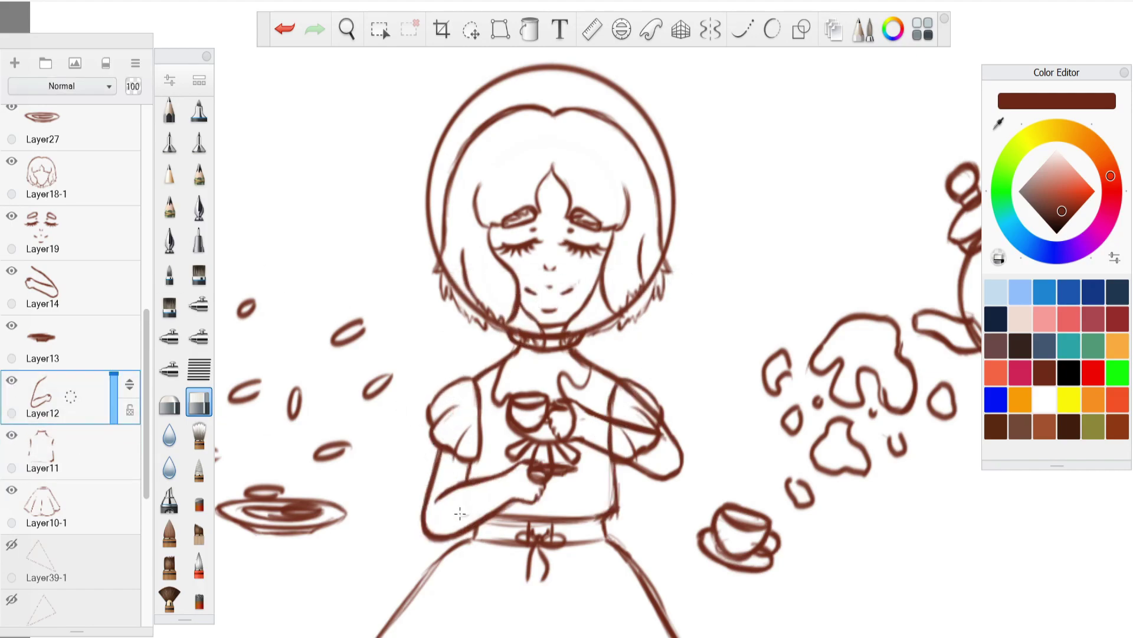
pyautogui.click(27, 332)
pyautogui.click(53, 288)
pyautogui.click(56, 337)
pyautogui.click(34, 397)
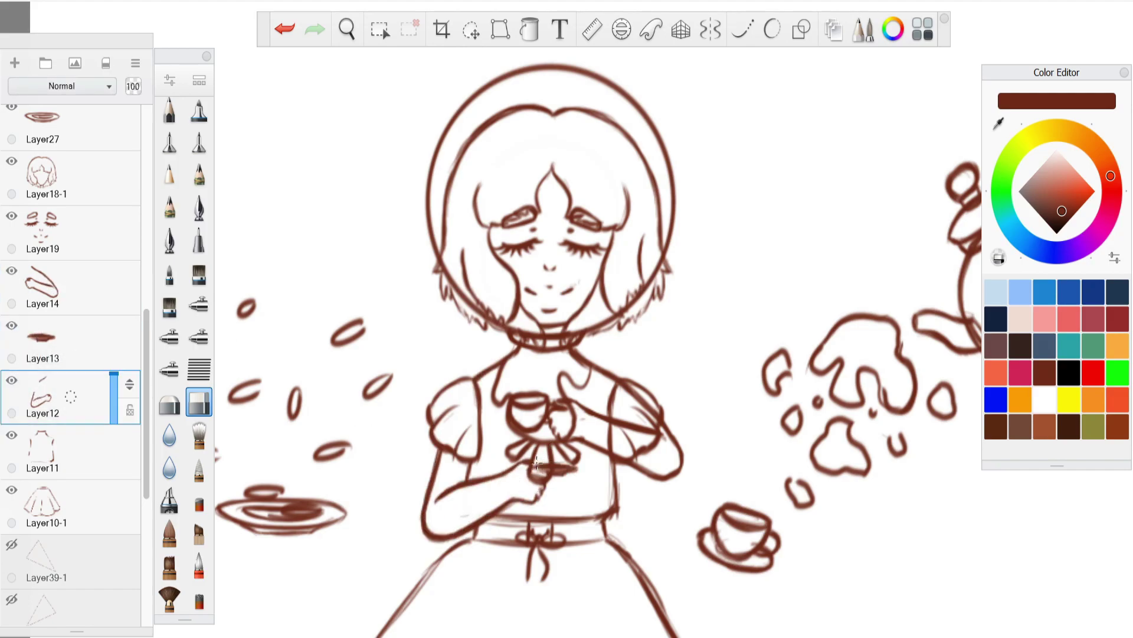
# Erase the overlapping saucer lines on Layer13 and the arm lines inside the other puffed sleeve on Layer14.
pyautogui.click(123, 346)
pyautogui.scroll(3, 36, 378)
pyautogui.click(20, 403)
pyautogui.moveTo(625, 436)
pyautogui.mouseDown()
pyautogui.moveTo(638, 474)
pyautogui.moveTo(618, 450)
pyautogui.mouseUp()
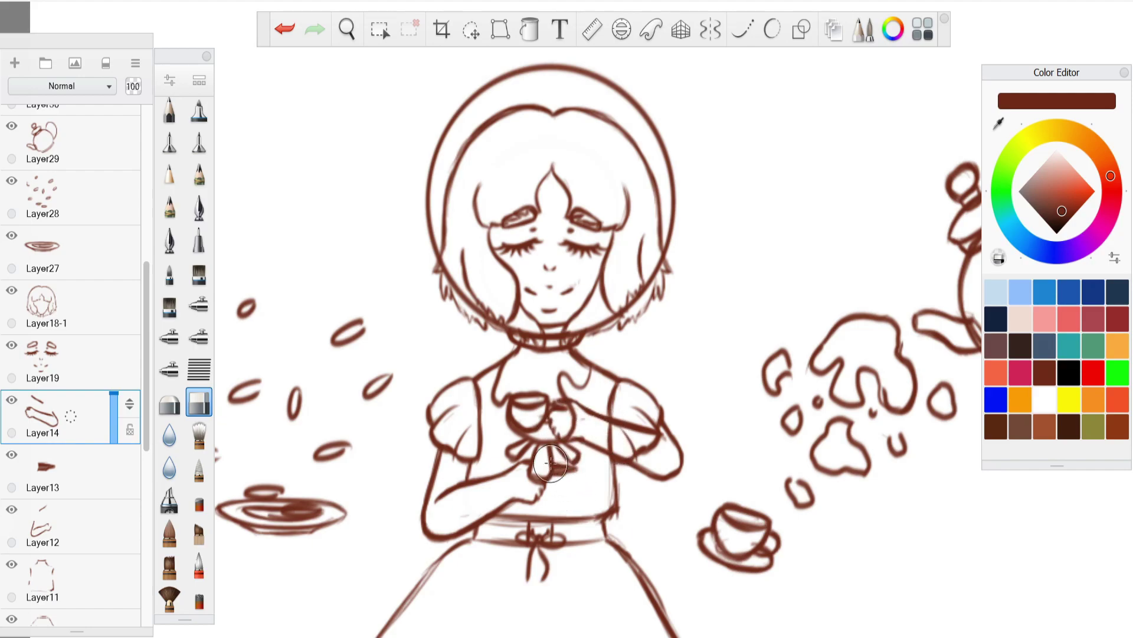
# Erase the upper outlines of the eyebrows on Layer19.
pyautogui.click(25, 380)
pyautogui.scroll(2, 150, 312)
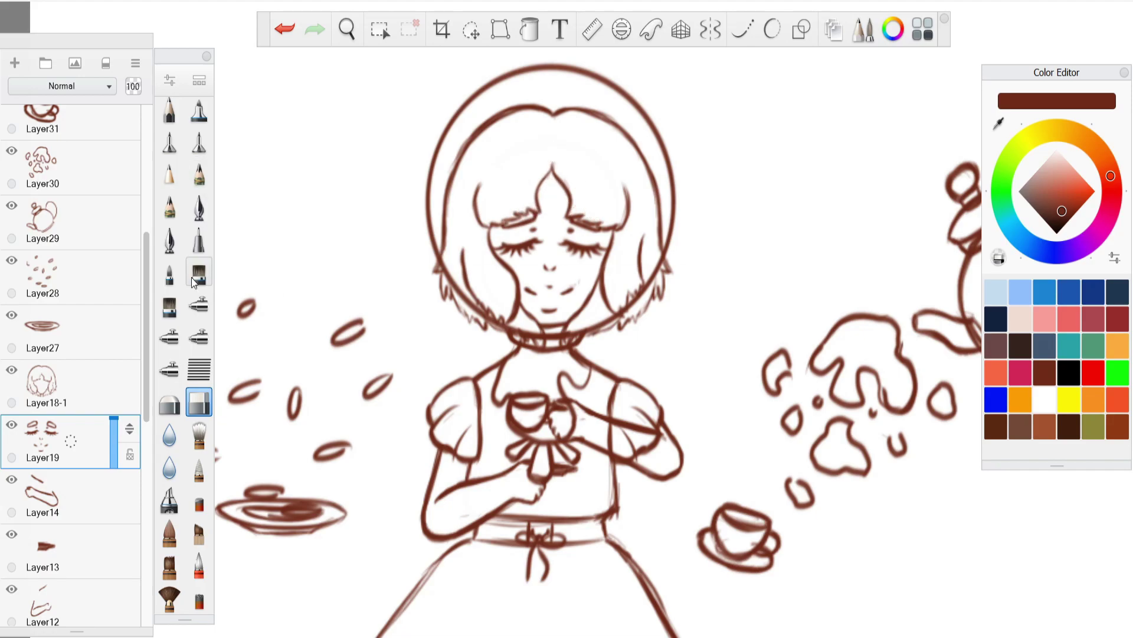
# Distort the hair on Layer18-1 to lower its crown inside the circle.
pyautogui.click(89, 387)
pyautogui.click(500, 29)
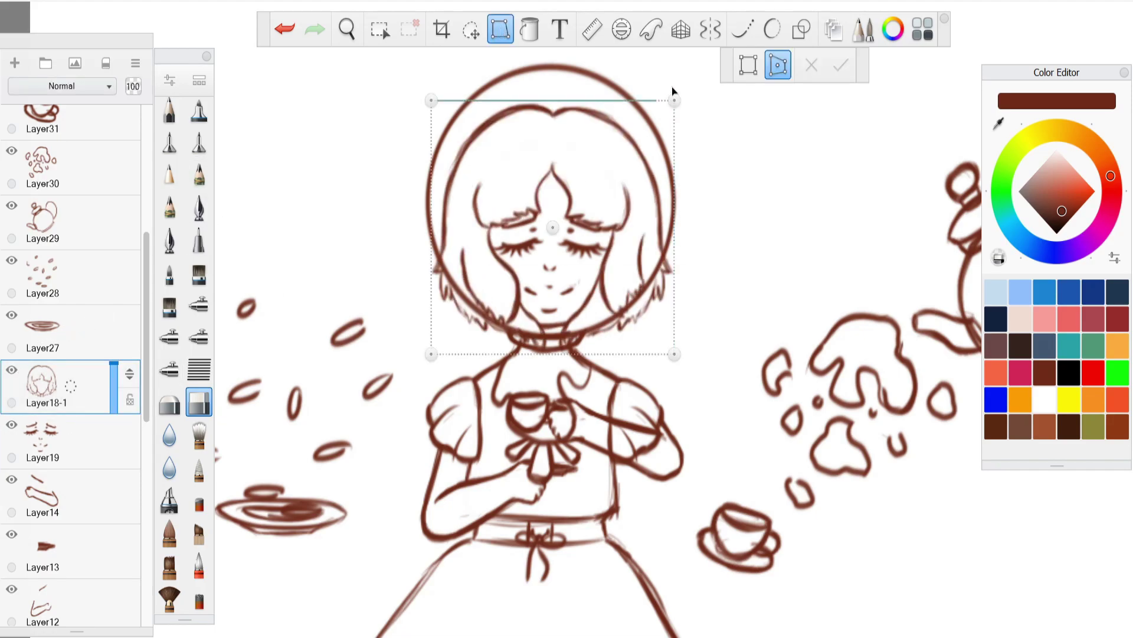
pyautogui.moveTo(432, 101); pyautogui.dragTo(437, 113)
pyautogui.moveTo(432, 354); pyautogui.dragTo(443, 332)
pyautogui.moveTo(676, 355); pyautogui.dragTo(652, 329)
pyautogui.click(287, 34)
pyautogui.click(287, 34)
pyautogui.moveTo(437, 113); pyautogui.dragTo(435, 118)
pyautogui.click(841, 65)
pyautogui.click(13, 370)
pyautogui.click(13, 371)
# Try to shift the hair, narrow its lower part with Distort and erase the tips outside the circle.
pyautogui.click(471, 29)
pyautogui.moveTo(565, 381); pyautogui.dragTo(564, 387)
pyautogui.click(286, 32)
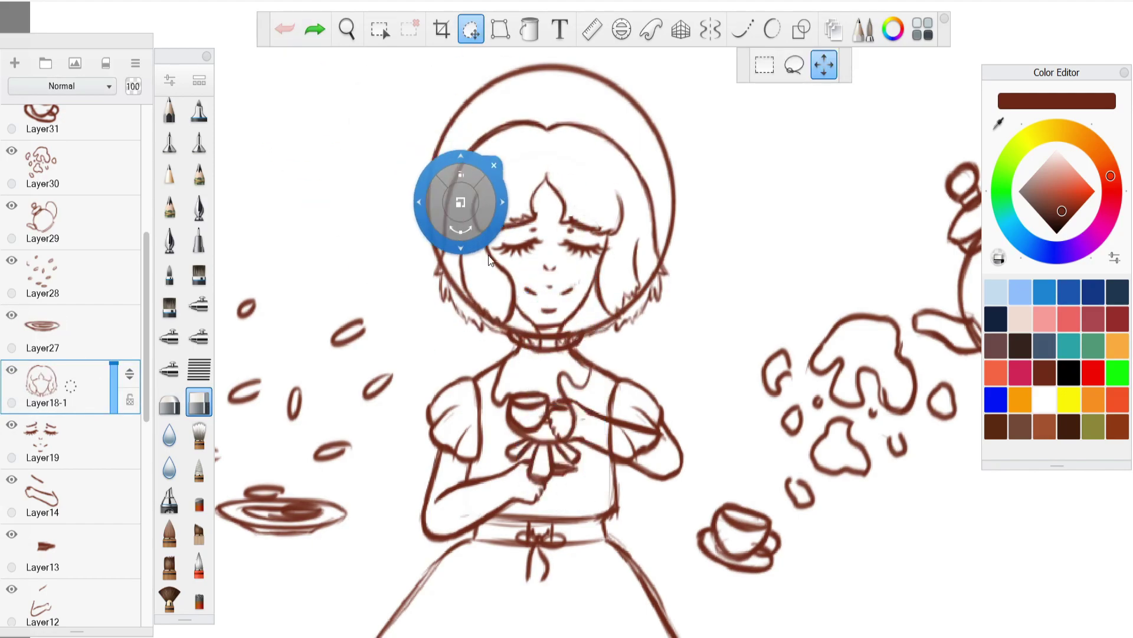
pyautogui.click(501, 31)
pyautogui.moveTo(433, 355); pyautogui.dragTo(445, 333)
pyautogui.moveTo(672, 355); pyautogui.dragTo(649, 341)
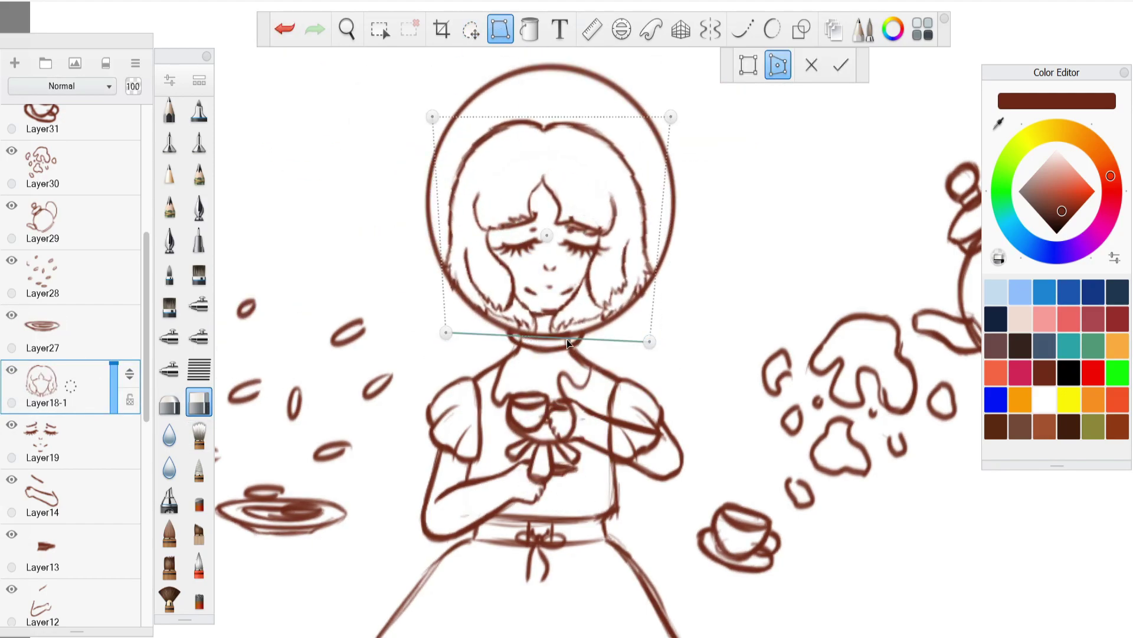
pyautogui.click(841, 65)
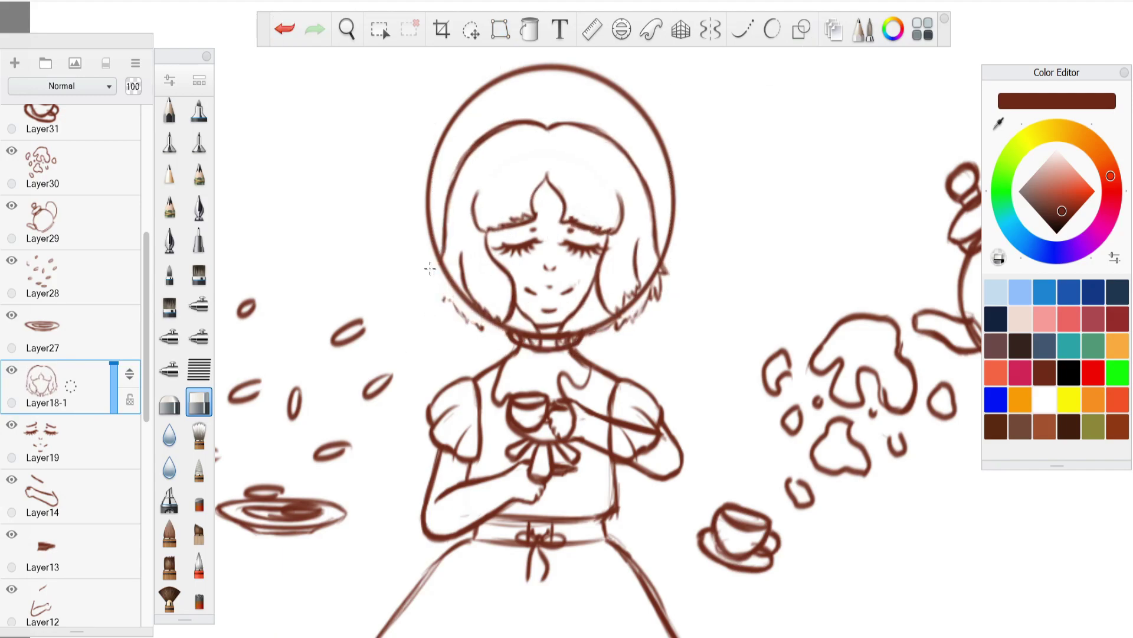
pyautogui.moveTo(638, 313); pyautogui.dragTo(658, 283)
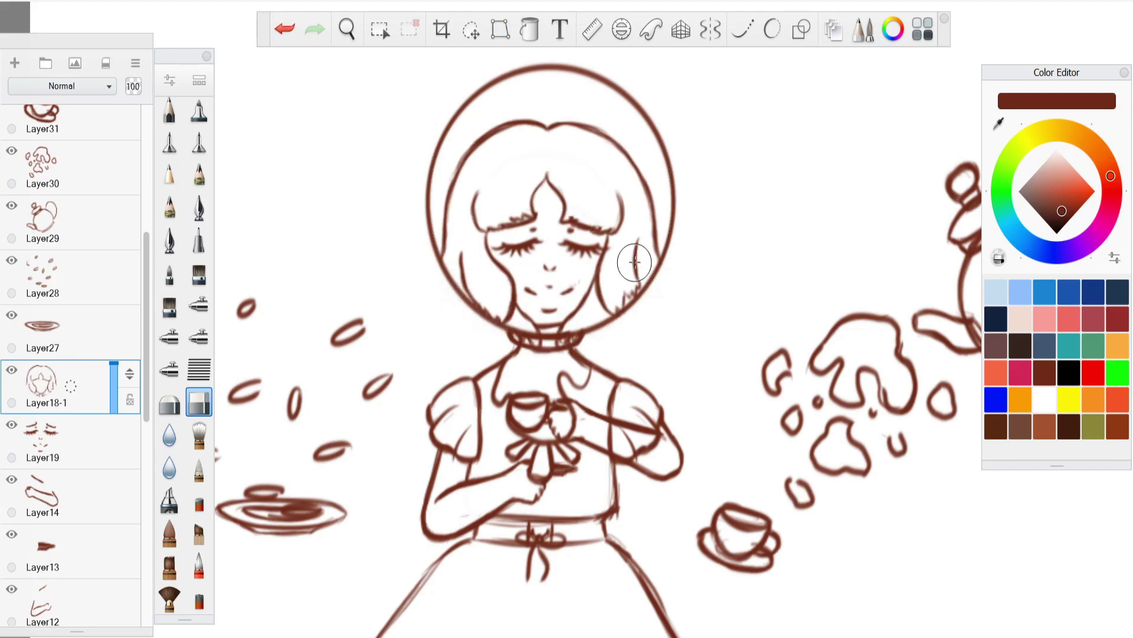
pyautogui.click(285, 29)
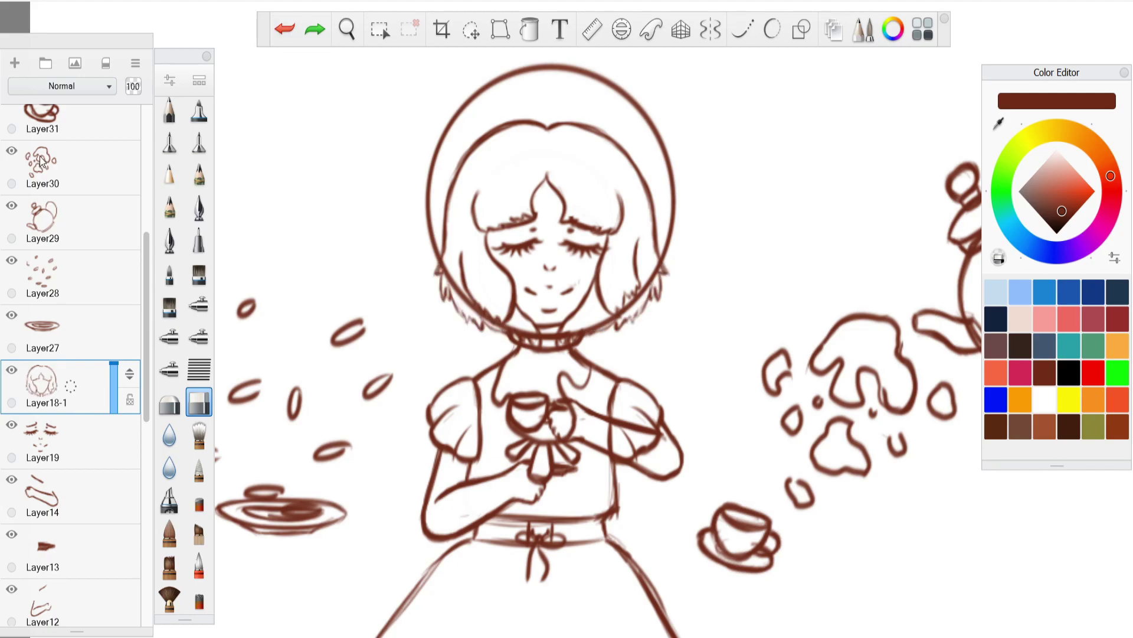
# Add a new layer above the hair layer and lower the opacity of Layer18-1 to 36.
pyautogui.click(14, 63)
pyautogui.click(83, 443)
pyautogui.moveTo(114, 418); pyautogui.dragTo(113, 449)
# Redraw the jaw line and the left inner hair lock on Layer41 with the pencil, keeping the tips inside the circle.
pyautogui.press('space')
pyautogui.moveTo(561, 233); pyautogui.dragTo(560, 352)
pyautogui.click(169, 111)
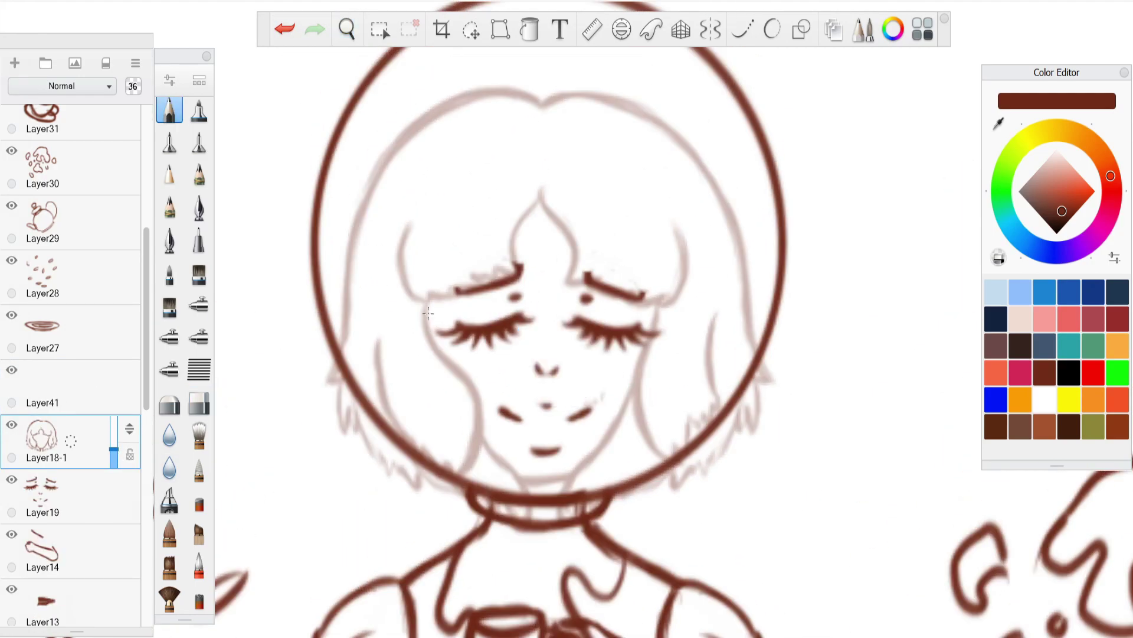
pyautogui.click(83, 386)
pyautogui.moveTo(480, 428)
pyautogui.mouseDown()
pyautogui.moveTo(508, 467)
pyautogui.moveTo(481, 482)
pyautogui.moveTo(481, 436)
pyautogui.mouseUp()
pyautogui.moveTo(633, 389); pyautogui.dragTo(595, 446)
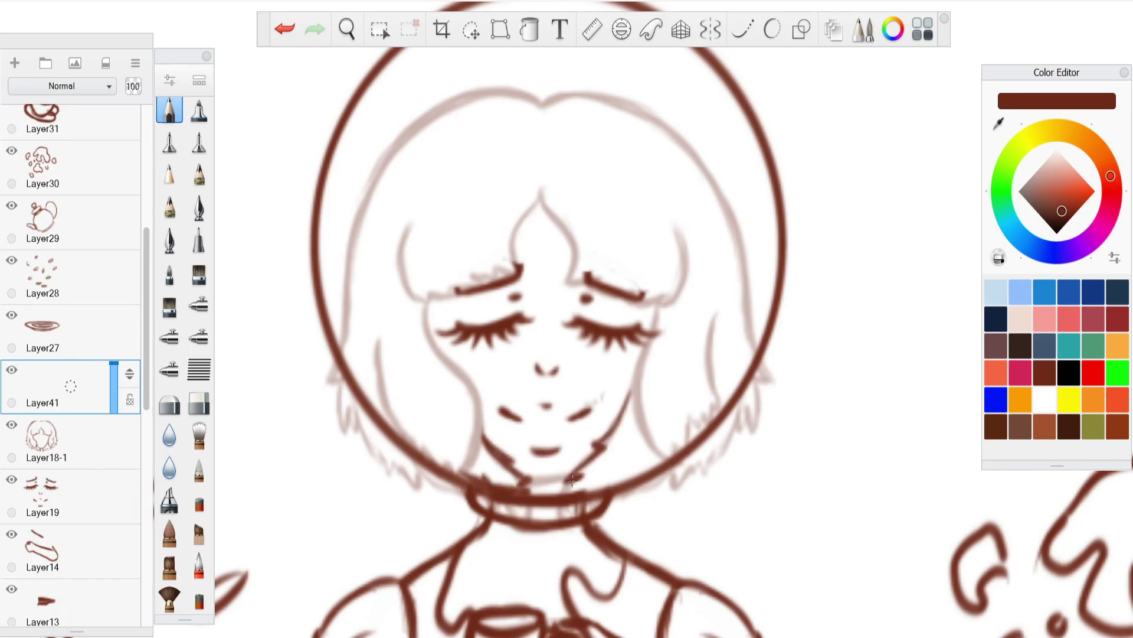
pyautogui.moveTo(424, 298)
pyautogui.mouseDown()
pyautogui.moveTo(473, 385)
pyautogui.moveTo(473, 451)
pyautogui.moveTo(376, 342)
pyautogui.moveTo(394, 431)
pyautogui.mouseUp()
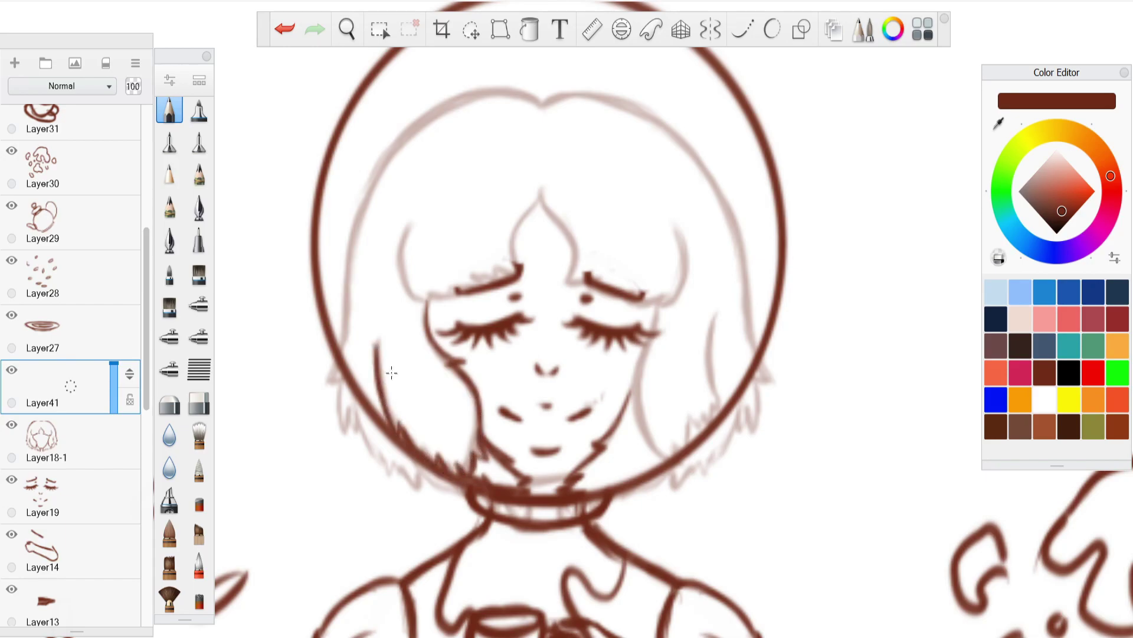
# Draw the hair's outer contour from the centre parting down both sides, narrowing it to fit inside the circle.
pyautogui.moveTo(542, 105)
pyautogui.mouseDown()
pyautogui.moveTo(450, 113)
pyautogui.moveTo(379, 215)
pyautogui.moveTo(354, 289)
pyautogui.moveTo(362, 391)
pyautogui.mouseUp()
pyautogui.hotkey('ctrl', 'z')
pyautogui.moveTo(369, 286)
pyautogui.mouseDown()
pyautogui.moveTo(355, 335)
pyautogui.moveTo(364, 373)
pyautogui.mouseUp()
pyautogui.moveTo(542, 105)
pyautogui.mouseDown()
pyautogui.moveTo(597, 98)
pyautogui.moveTo(670, 143)
pyautogui.moveTo(653, 121)
pyautogui.moveTo(701, 253)
pyautogui.moveTo(711, 243)
pyautogui.moveTo(723, 329)
pyautogui.mouseUp()
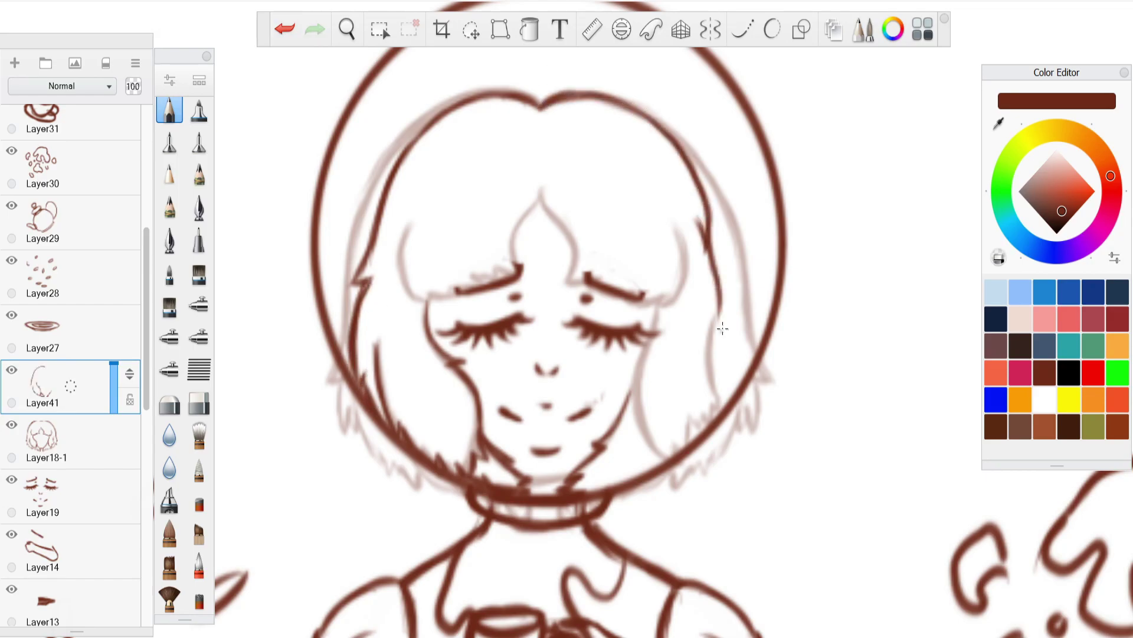
pyautogui.hotkey('ctrl', 'z')
pyautogui.moveTo(699, 206)
pyautogui.mouseDown()
pyautogui.moveTo(741, 350)
pyautogui.moveTo(721, 413)
pyautogui.mouseUp()
pyautogui.press('e')
pyautogui.moveTo(736, 316)
pyautogui.mouseDown()
pyautogui.moveTo(742, 367)
pyautogui.moveTo(729, 319)
pyautogui.moveTo(737, 321)
pyautogui.moveTo(716, 399)
pyautogui.mouseUp()
pyautogui.press('b')
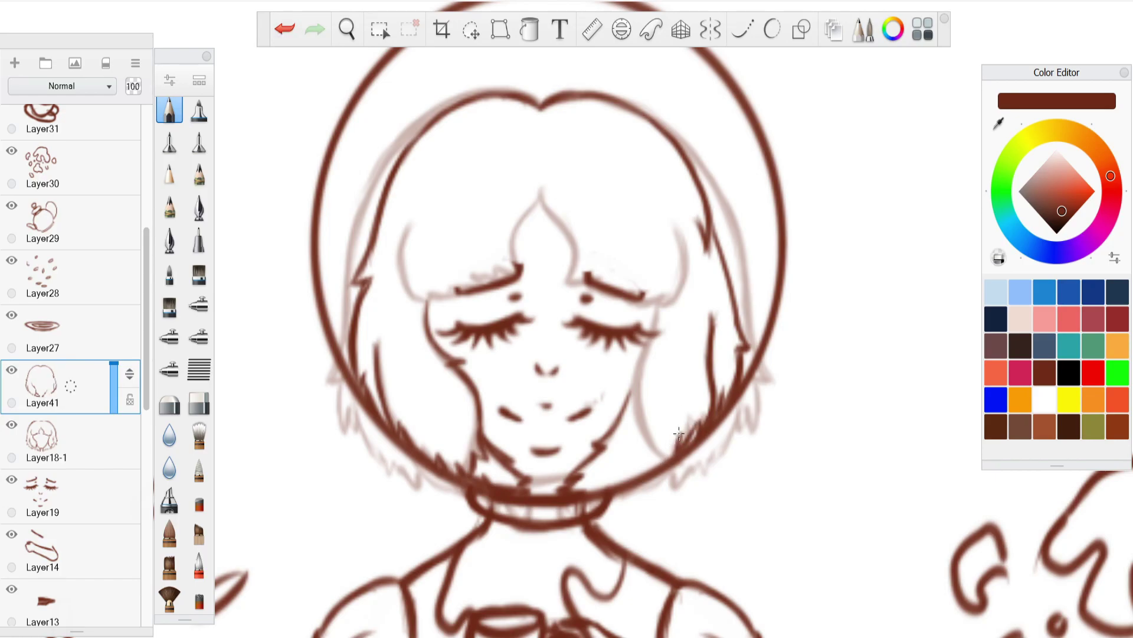
# Draw the right inner hair lock and a jagged straight fringe across the forehead.
pyautogui.moveTo(646, 445); pyautogui.dragTo(636, 390)
pyautogui.moveTo(657, 306)
pyautogui.mouseDown()
pyautogui.moveTo(632, 371)
pyautogui.moveTo(637, 359)
pyautogui.mouseUp()
pyautogui.click(284, 29)
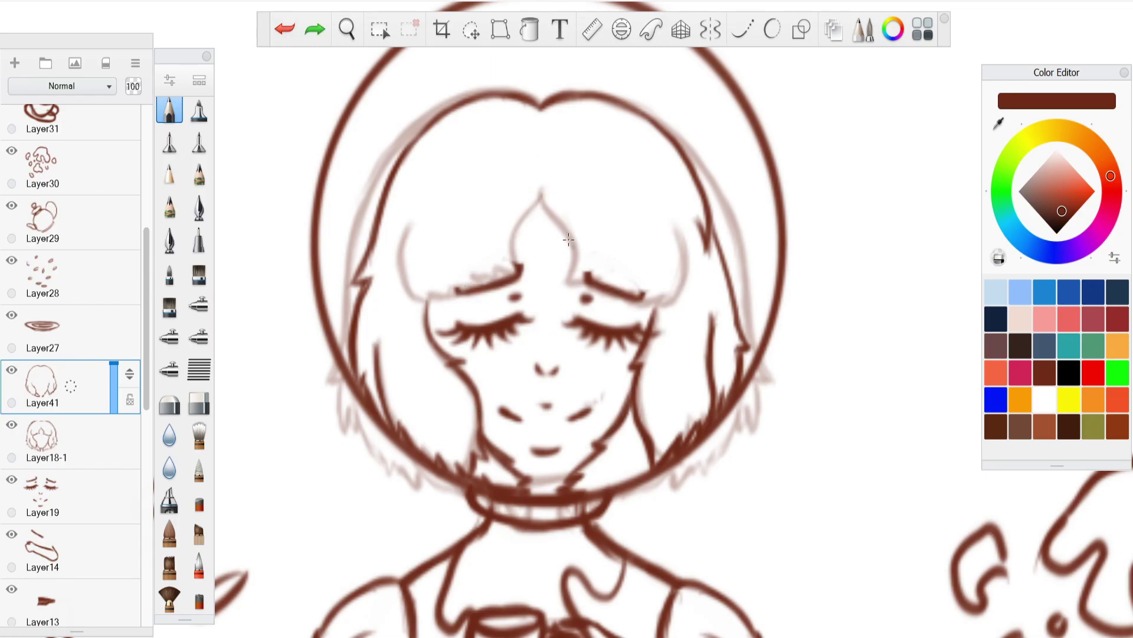
pyautogui.moveTo(420, 215)
pyautogui.mouseDown()
pyautogui.moveTo(407, 293)
pyautogui.moveTo(561, 282)
pyautogui.mouseUp()
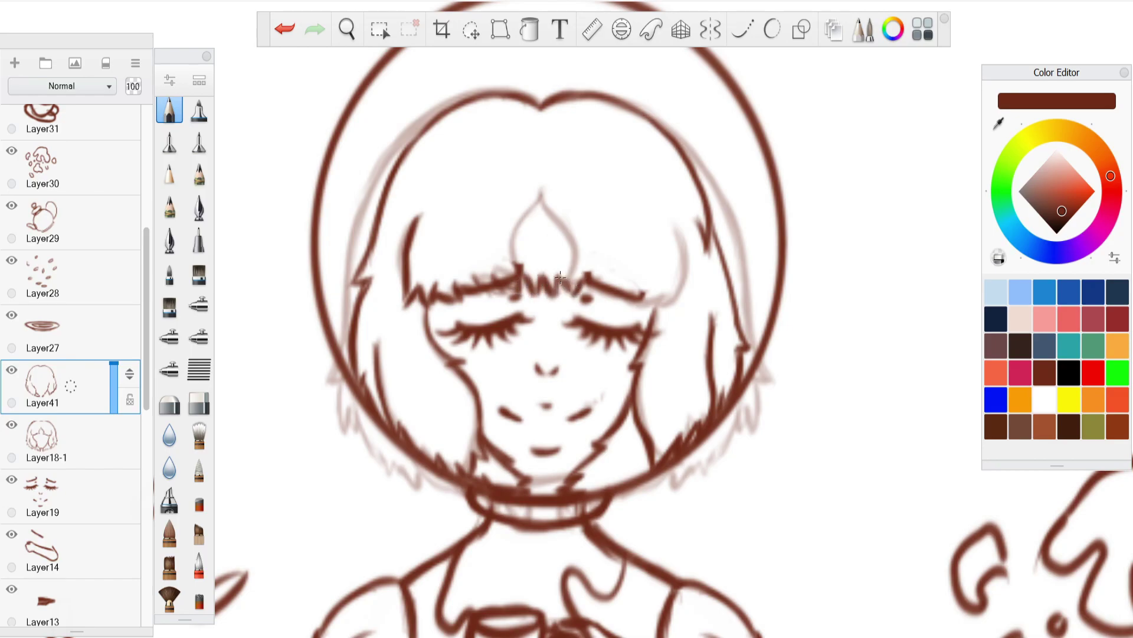
pyautogui.moveTo(685, 238); pyautogui.dragTo(671, 299)
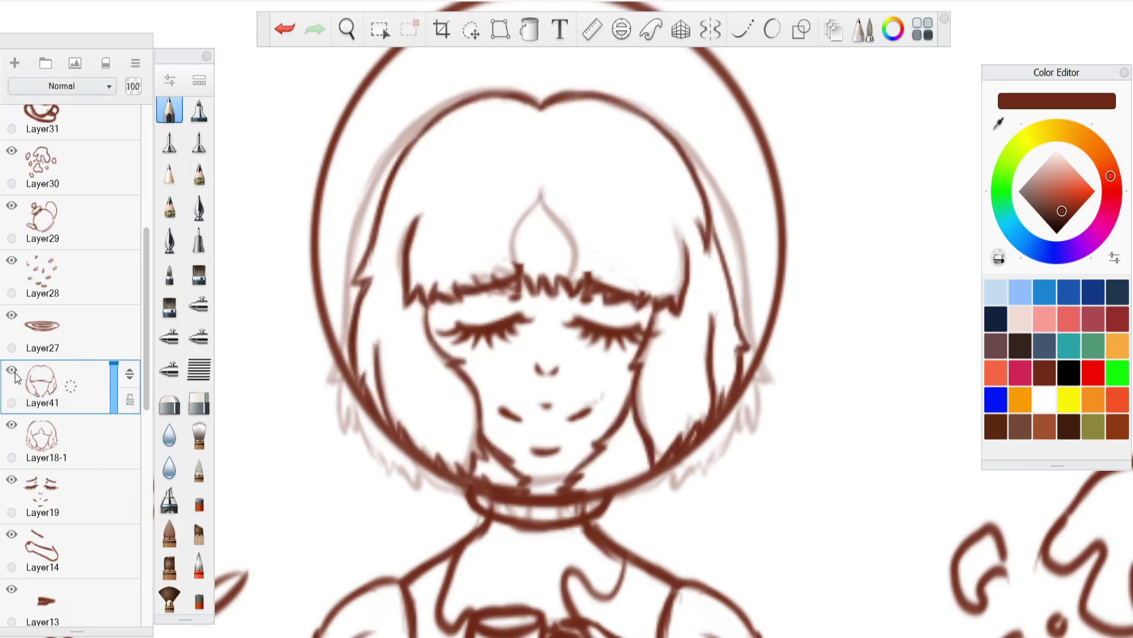
# Hide the old hair layer Layer18-1 and erase stray lines around the new fringe.
pyautogui.click(11, 423)
pyautogui.click(41, 490)
pyautogui.click(199, 403)
pyautogui.click(41, 380)
pyautogui.moveTo(521, 201); pyautogui.dragTo(529, 203)
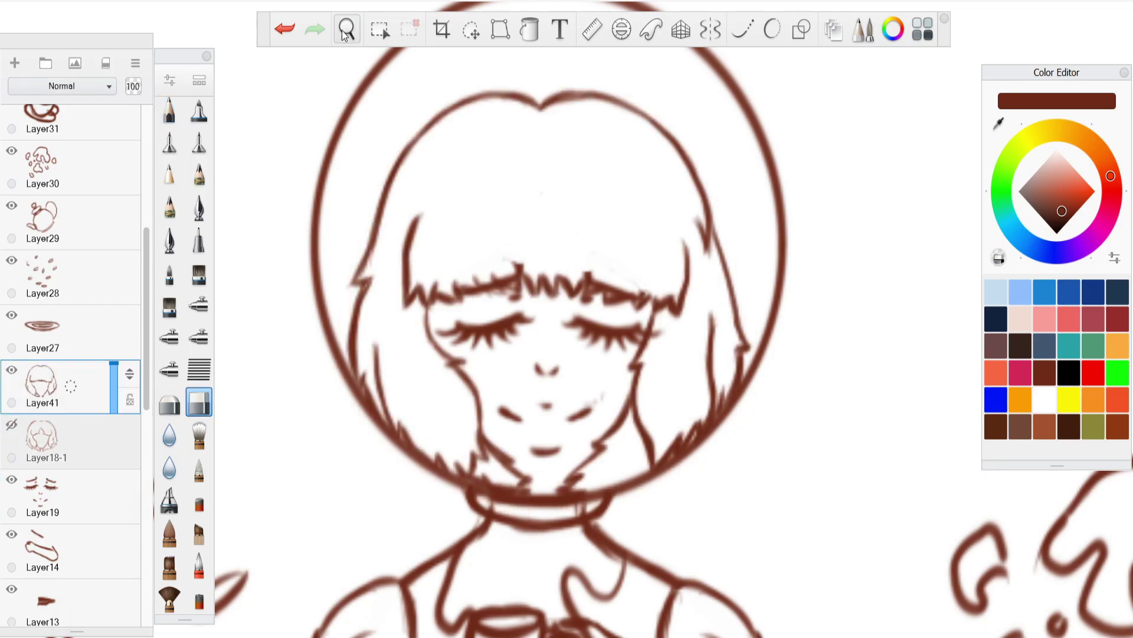
# Take the old hair layer out from between the new hair and face layers, and move the facial features slightly down.
pyautogui.scroll(-10, 472, 236)
pyautogui.scroll(8, 478, 254)
pyautogui.click(61, 436)
pyautogui.moveTo(61, 436); pyautogui.dragTo(89, 399)
pyautogui.click(59, 387)
pyautogui.click(471, 29)
pyautogui.click(89, 432)
pyautogui.moveTo(420, 438); pyautogui.dragTo(419, 451)
# Check the head with the circle layer Layer36 hidden, show the layer again and save the drawing.
pyautogui.click(199, 404)
pyautogui.scroll(6, 17, 131)
pyautogui.click(11, 115)
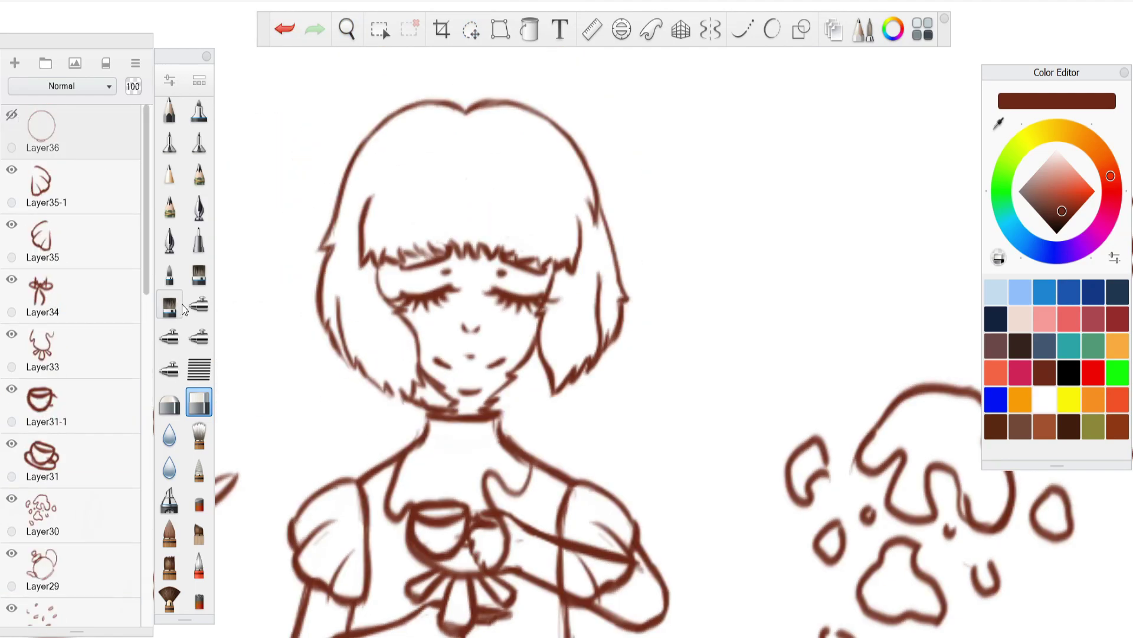
pyautogui.click(11, 114)
pyautogui.moveTo(147, 287); pyautogui.dragTo(146, 444)
pyautogui.click(83, 307)
pyautogui.moveTo(146, 404); pyautogui.dragTo(142, 245)
pyautogui.click(11, 115)
pyautogui.click(170, 111)
pyautogui.click(11, 116)
pyautogui.hotkey('ctrl', 's')
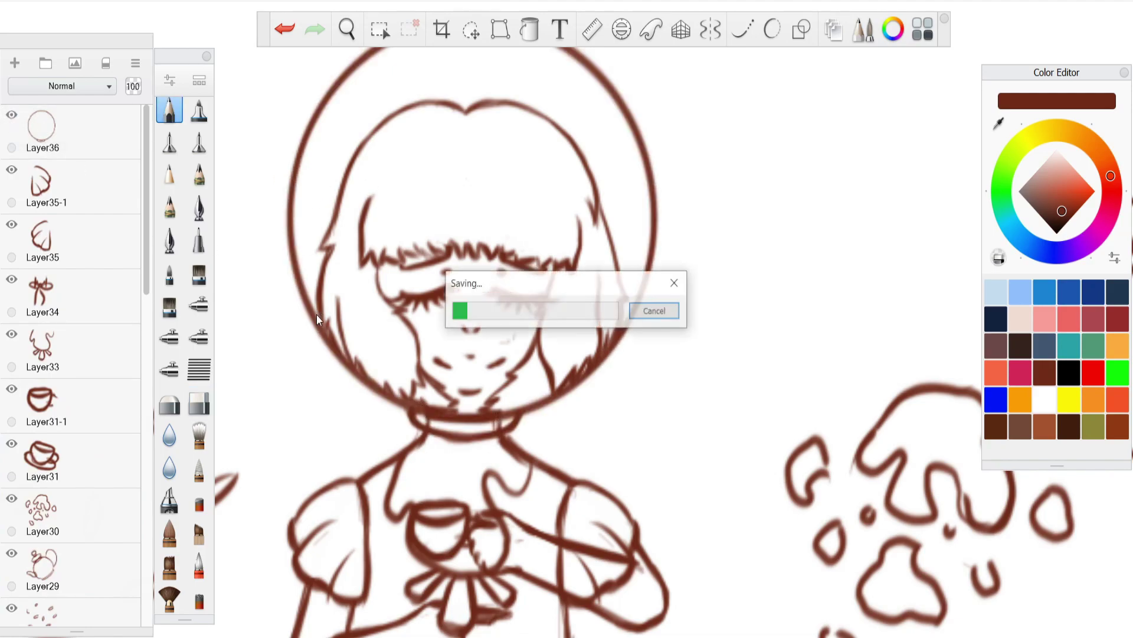
# Erase overlapping lines of the floating plate on Layer27.
pyautogui.click(147, 324)
pyautogui.click(29, 332)
pyautogui.click(347, 30)
pyautogui.moveTo(402, 154); pyautogui.dragTo(390, 515)
pyautogui.scroll(2, 144, 296)
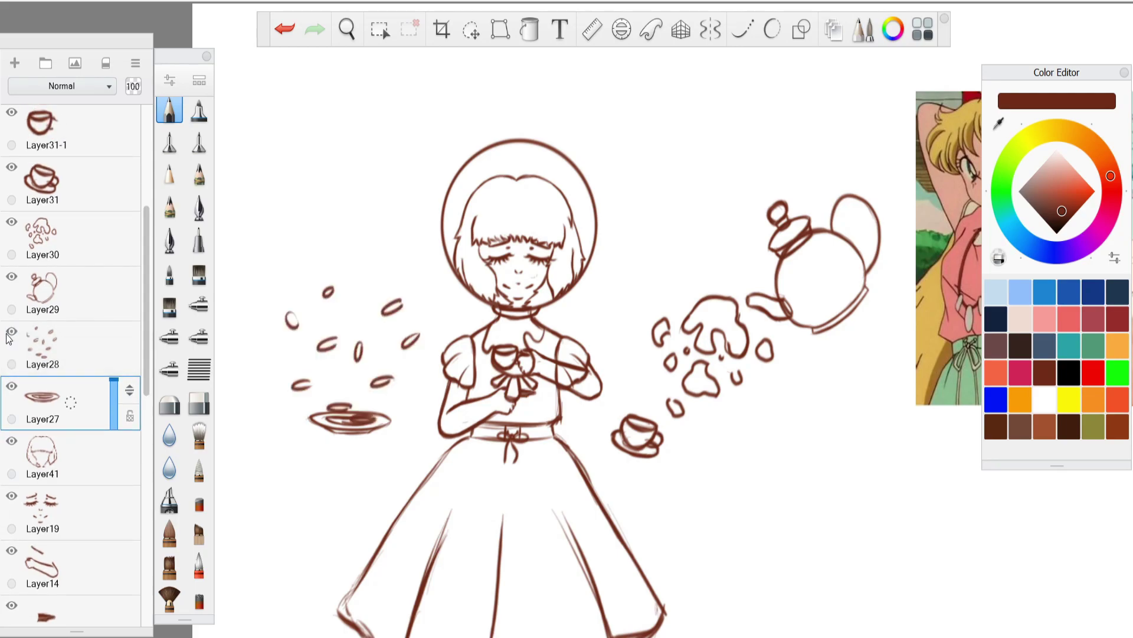
pyautogui.click(196, 406)
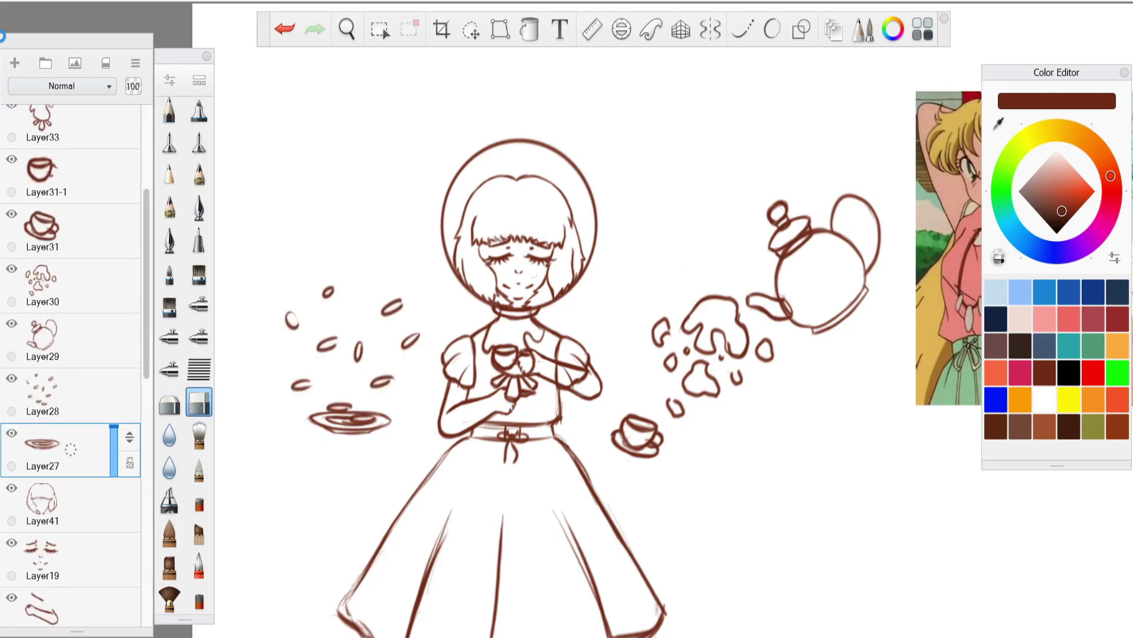
# Check the teapot layer Layer29 and the spill layer Layer30, briefly hiding and showing Layer30.
pyautogui.click(19, 330)
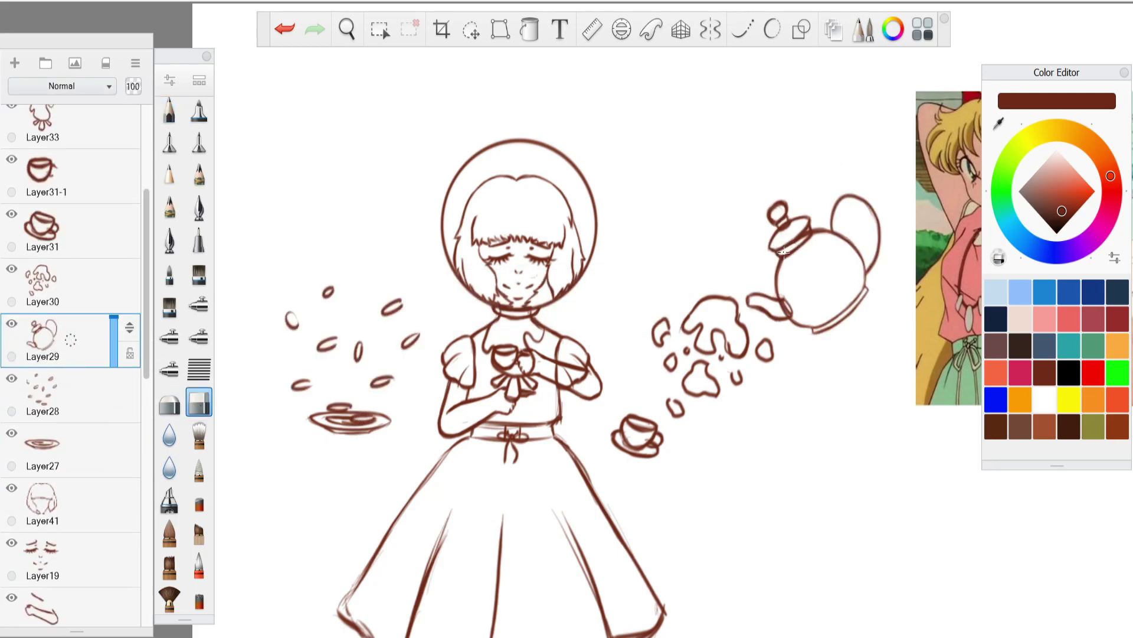
pyautogui.click(284, 29)
pyautogui.click(9, 271)
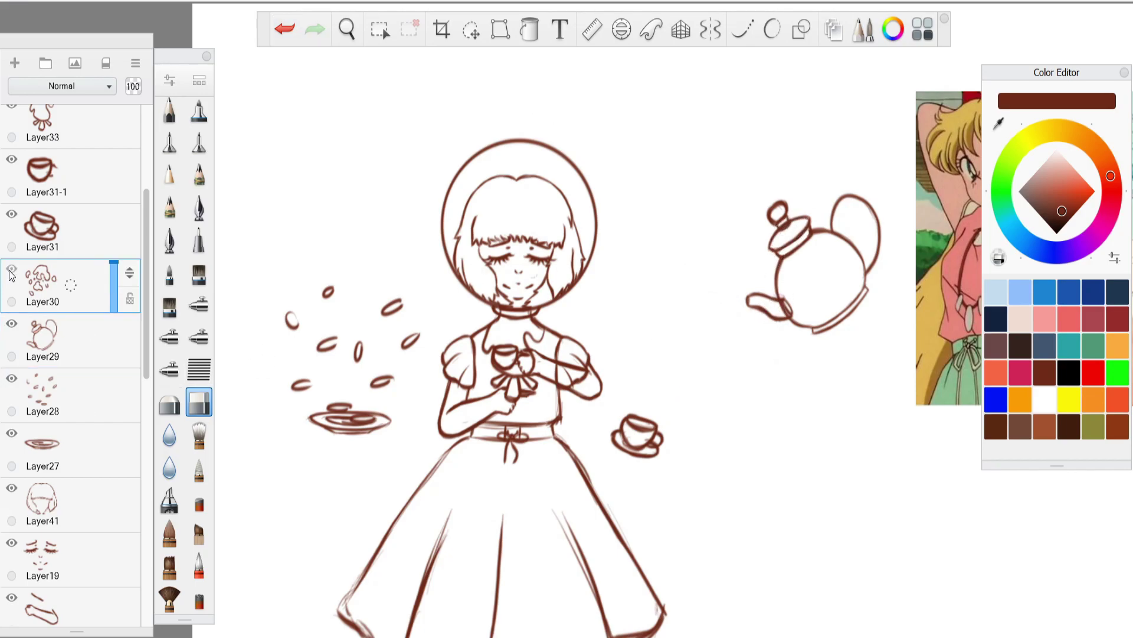
pyautogui.moveTo(146, 280); pyautogui.dragTo(147, 234)
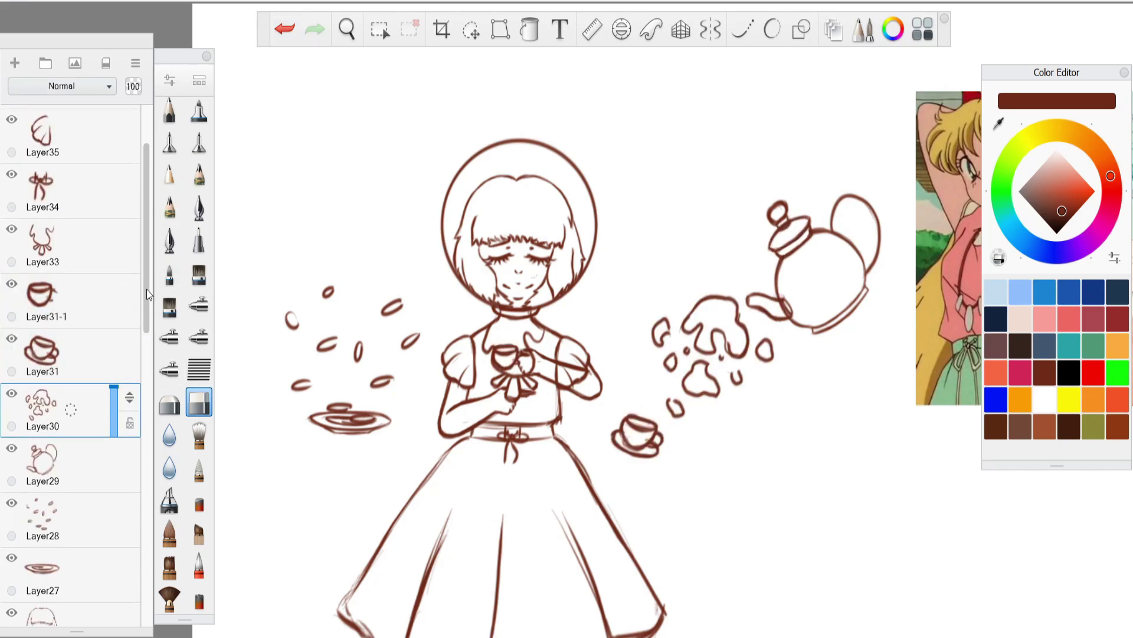
pyautogui.moveTo(148, 288); pyautogui.dragTo(147, 272)
pyautogui.scroll(2, 131, 371)
# Go through layers Layer34 and Layer35, clean up the sleeve lines on Layer35-1 and save the drawing.
pyautogui.click(14, 279)
pyautogui.click(16, 227)
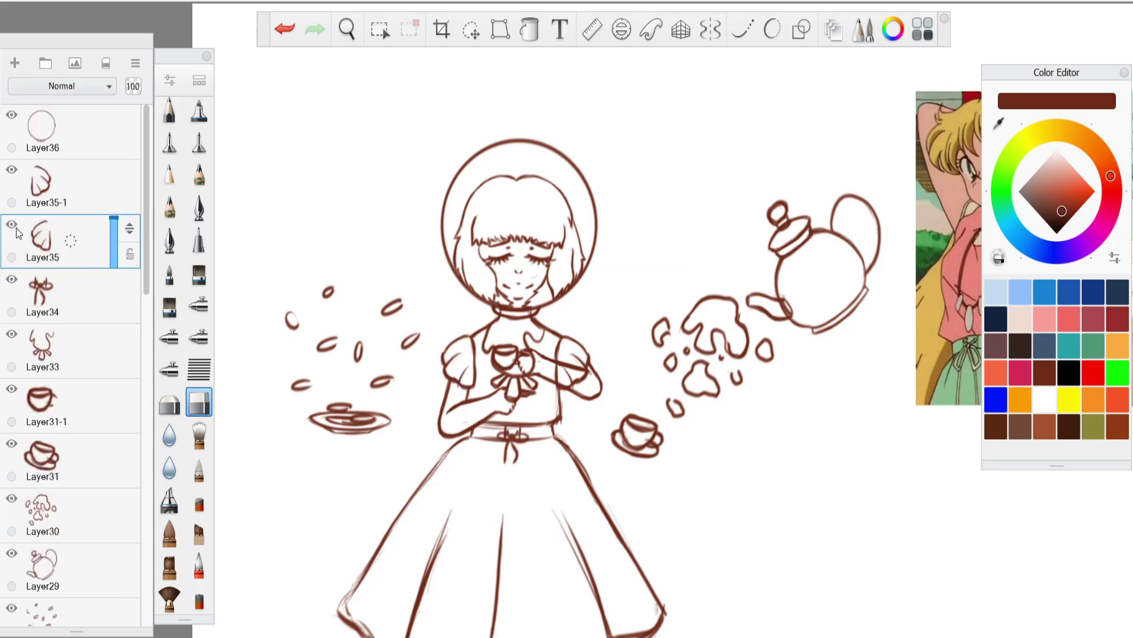
pyautogui.click(16, 176)
pyautogui.hotkey('ctrl', 's')
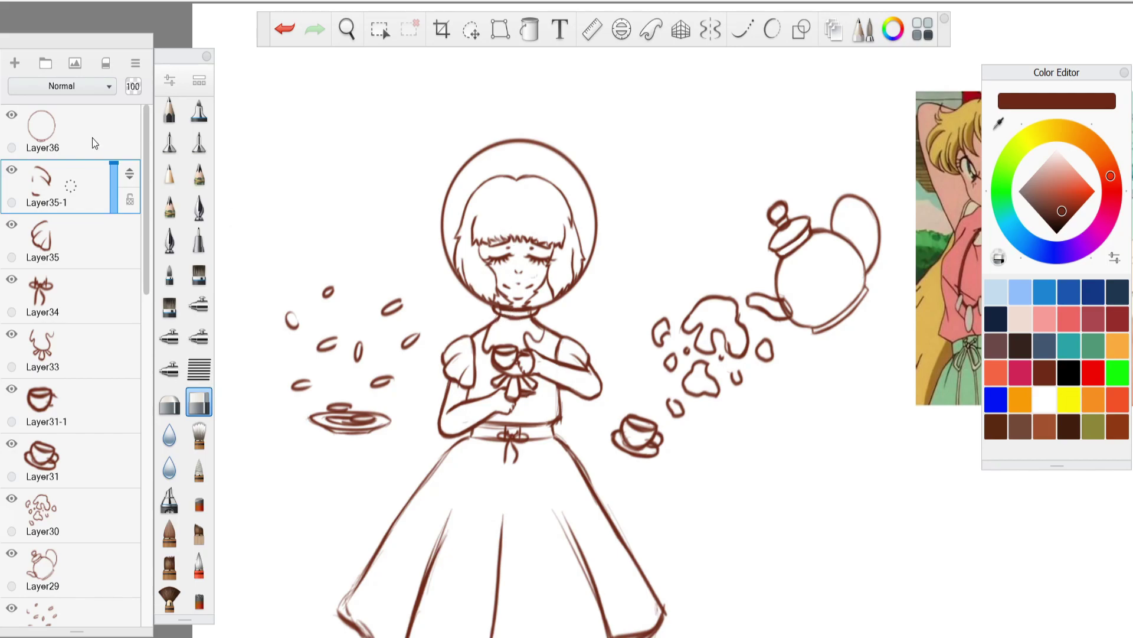
# Add a new layer above Layer36, draw a curved line across the neck under the head circle and erase its excess.
pyautogui.hotkey('ctrl', 'shift', 'n')
pyautogui.click(169, 112)
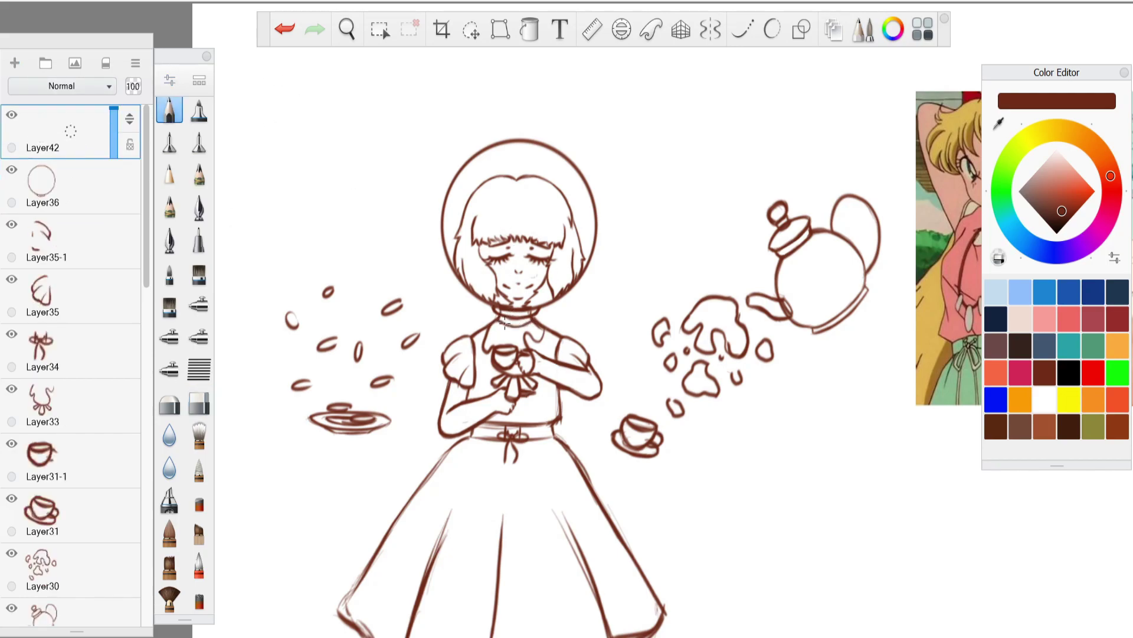
pyautogui.click(284, 29)
pyautogui.click(199, 404)
pyautogui.moveTo(499, 321); pyautogui.dragTo(534, 322)
pyautogui.click(170, 111)
# Merge all visible sketch layers one after another down into the skirt layer Layer10-1.
pyautogui.scroll(-5, 562, 211)
pyautogui.scroll(5, 567, 237)
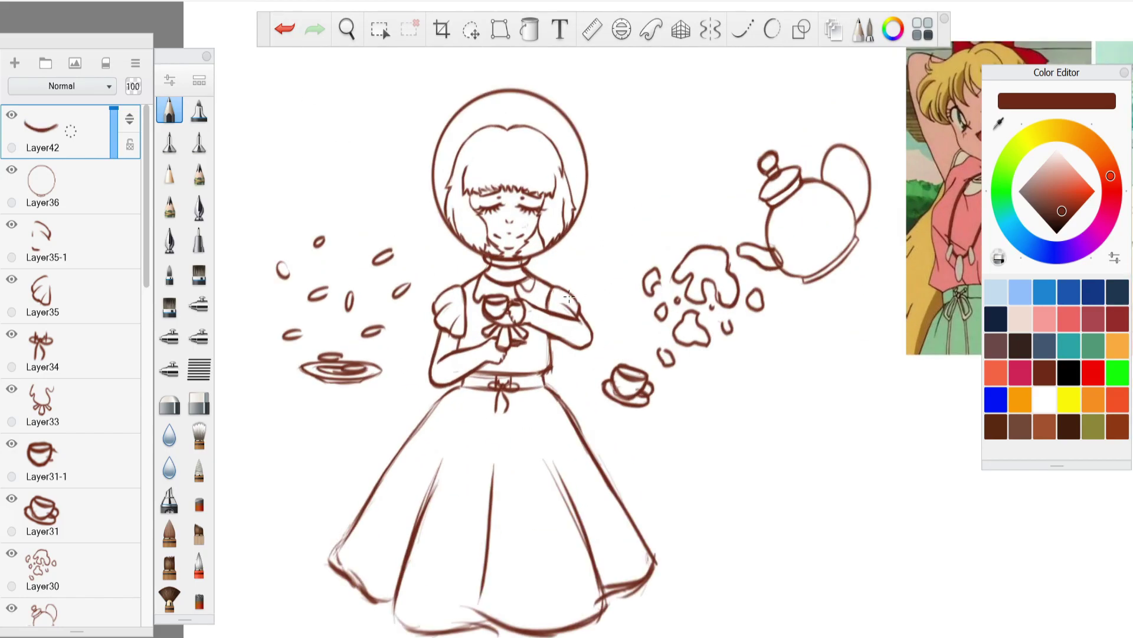
pyautogui.scroll(-5, 527, 343)
pyautogui.scroll(3, 540, 366)
pyautogui.hotkey('ctrl', 'e')
pyautogui.hotkey('ctrl', 'e')
pyautogui.hotkey('ctrl', 'e')
pyautogui.hotkey('ctrl', 'e')
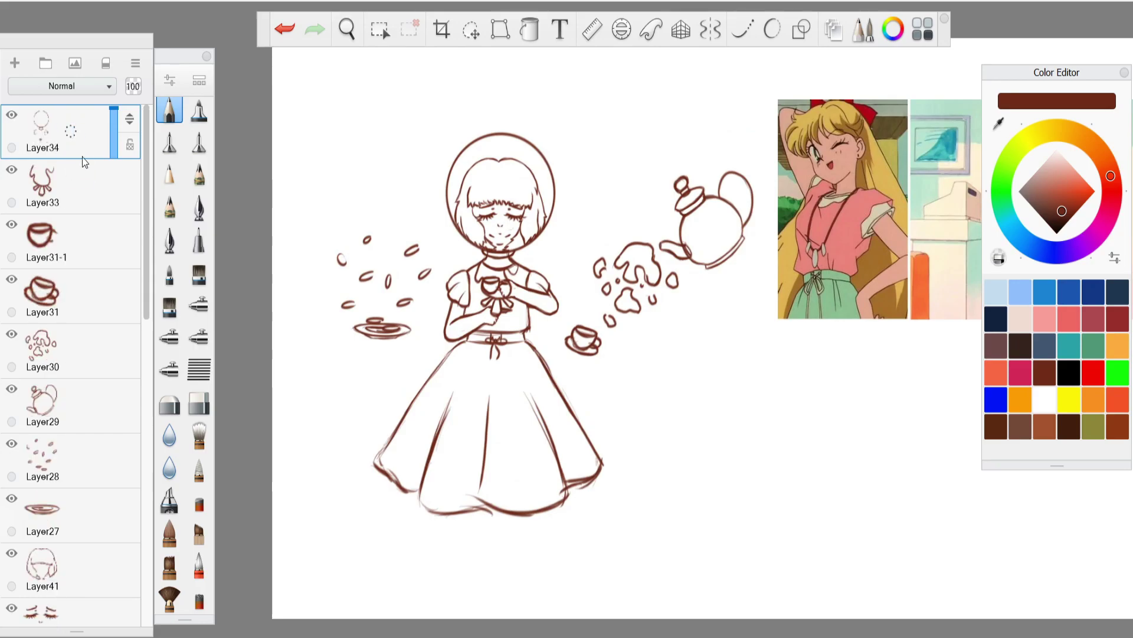
pyautogui.hotkey('ctrl', 'e')
pyautogui.hotkey('ctrl', 'e')
pyautogui.hotkey('ctrl', 'e')
pyautogui.hotkey('ctrl', 'e')
pyautogui.hotkey('ctrl', 'e')
pyautogui.hotkey('ctrl', 'e')
pyautogui.hotkey('ctrl', 'e')
pyautogui.hotkey('ctrl', 'e')
pyautogui.hotkey('ctrl', 'e')
pyautogui.hotkey('ctrl', 'e')
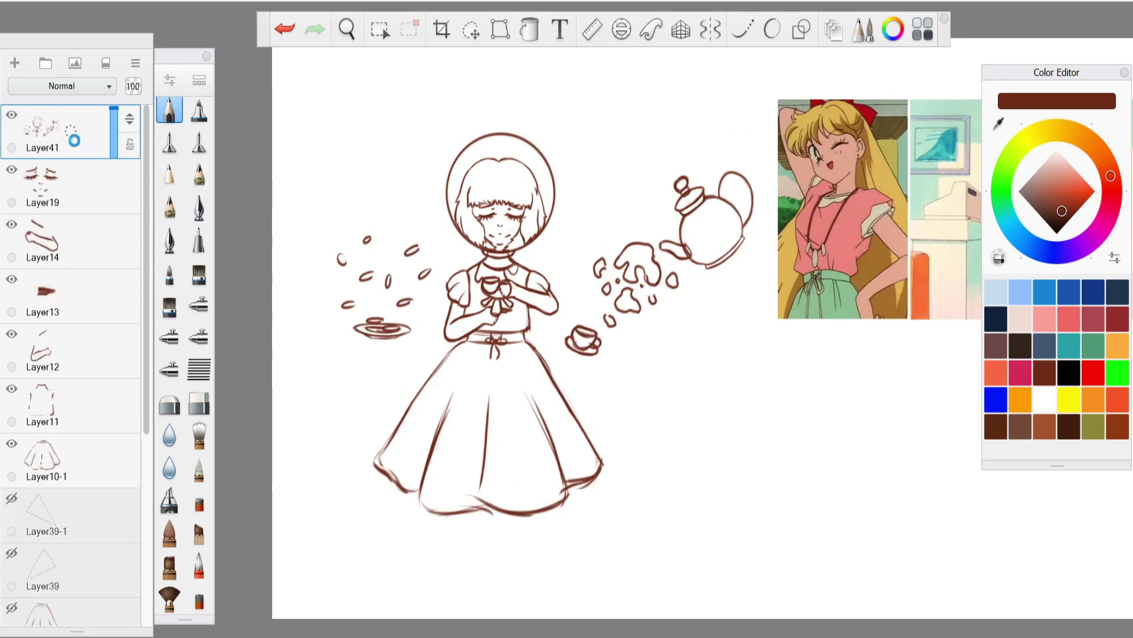
pyautogui.hotkey('ctrl', 'e')
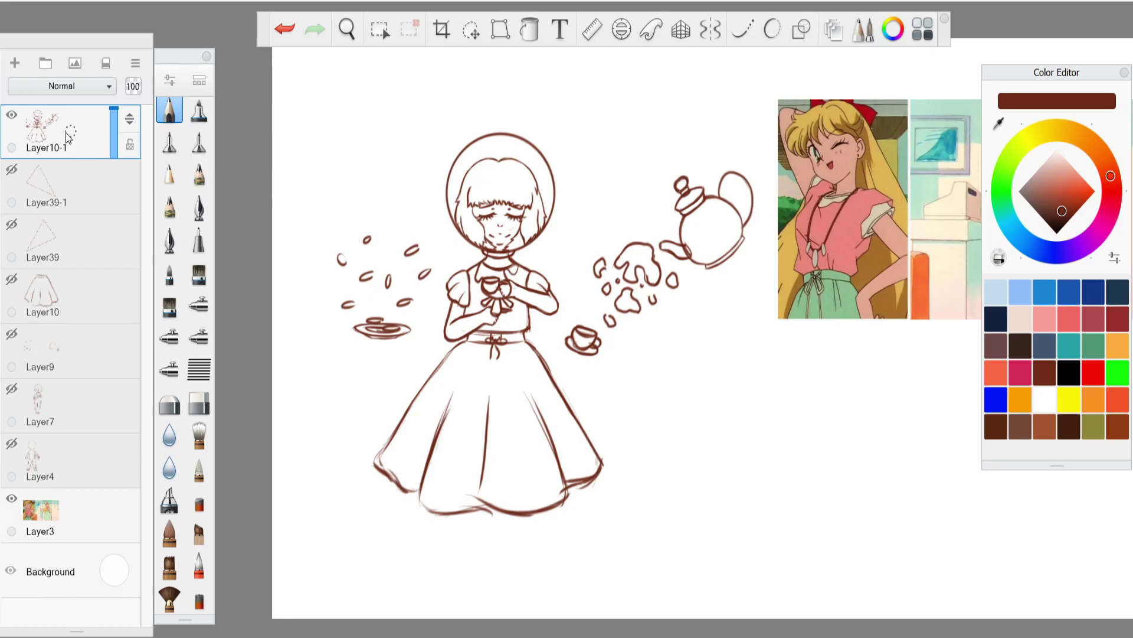
# Lower the merged sketch layer Layer10-1 to 20 opacity and delete the hidden layers Layer10 and Layer9.
pyautogui.click(114, 148)
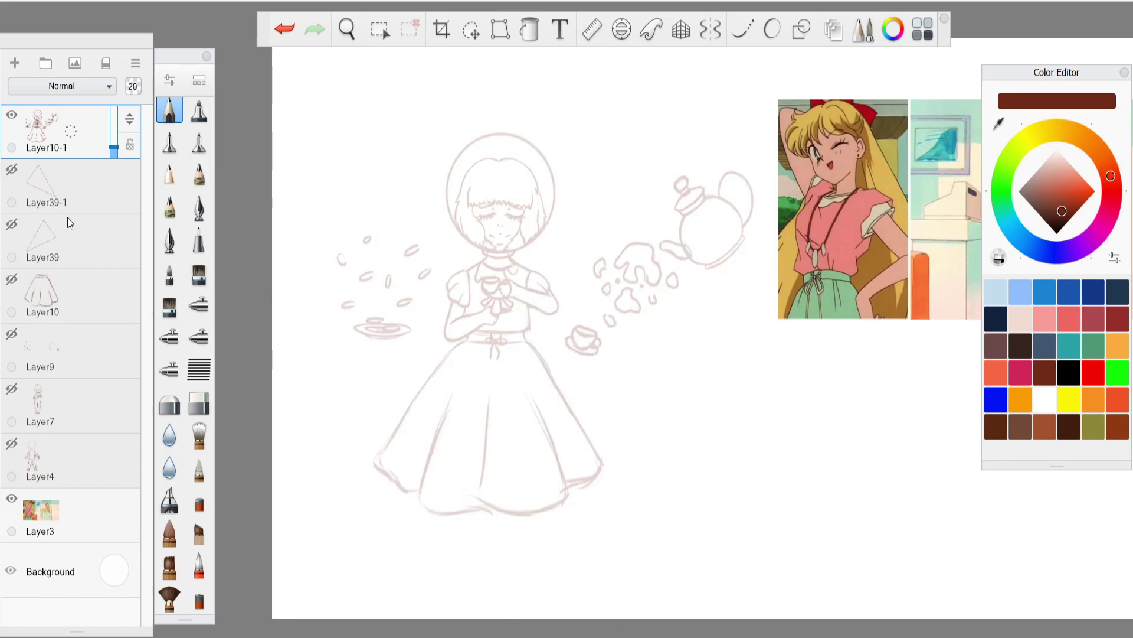
pyautogui.click(72, 190)
pyautogui.click(87, 306)
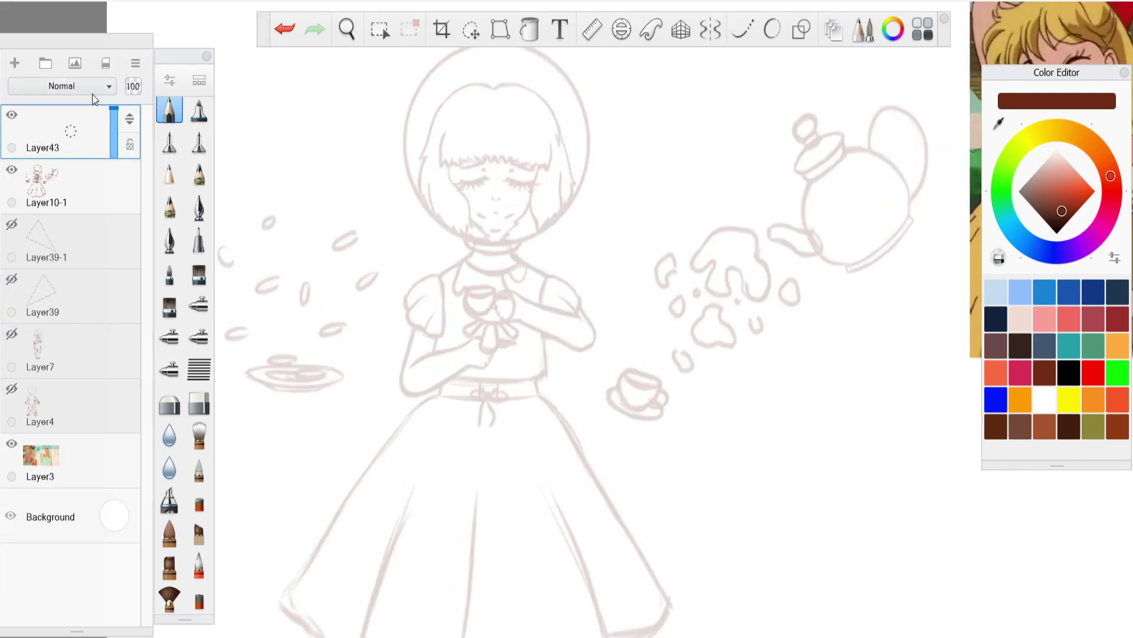
# Set the pencil to black and draw an ellipse over the sketched circle around the head on new layer Layer43.
pyautogui.doubleClick(170, 110)
pyautogui.click(1069, 372)
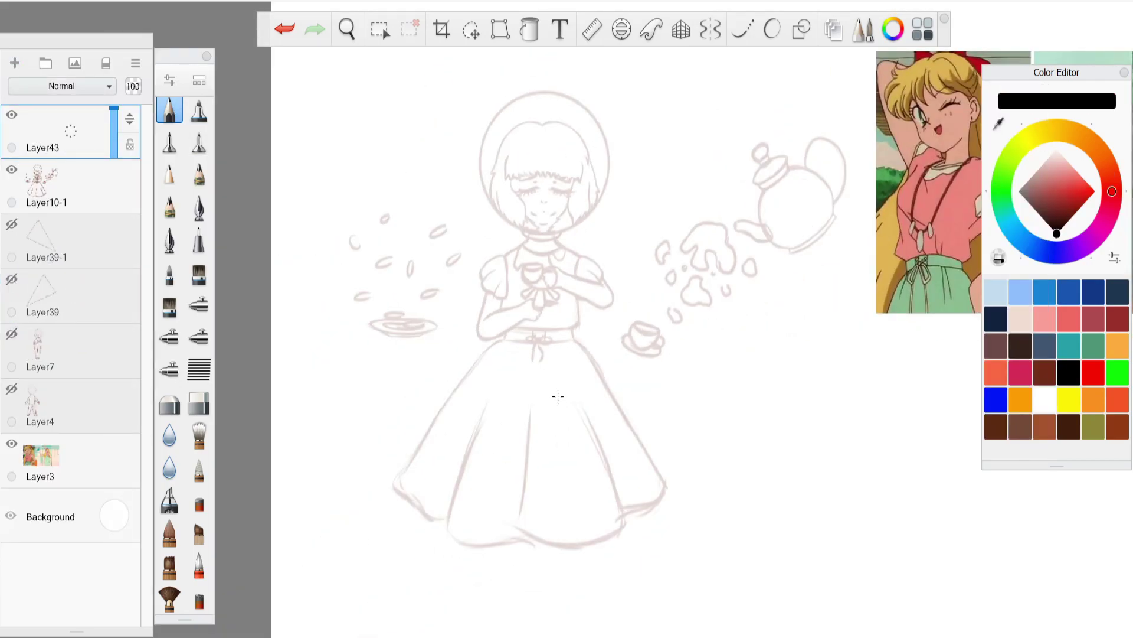
pyautogui.scroll(2, 557, 384)
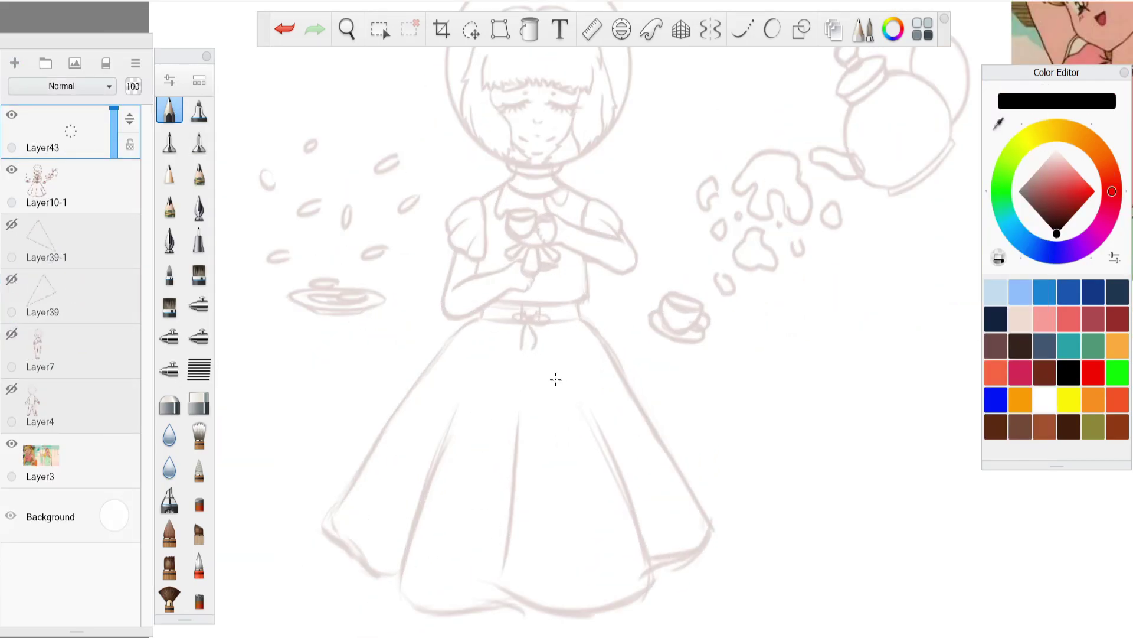
pyautogui.scroll(-1, 585, 473)
pyautogui.press('space')
pyautogui.moveTo(564, 159); pyautogui.dragTo(701, 241)
pyautogui.press('space')
pyautogui.moveTo(511, 237)
pyautogui.mouseDown()
pyautogui.moveTo(500, 238)
pyautogui.moveTo(529, 228)
pyautogui.mouseUp()
pyautogui.click(800, 39)
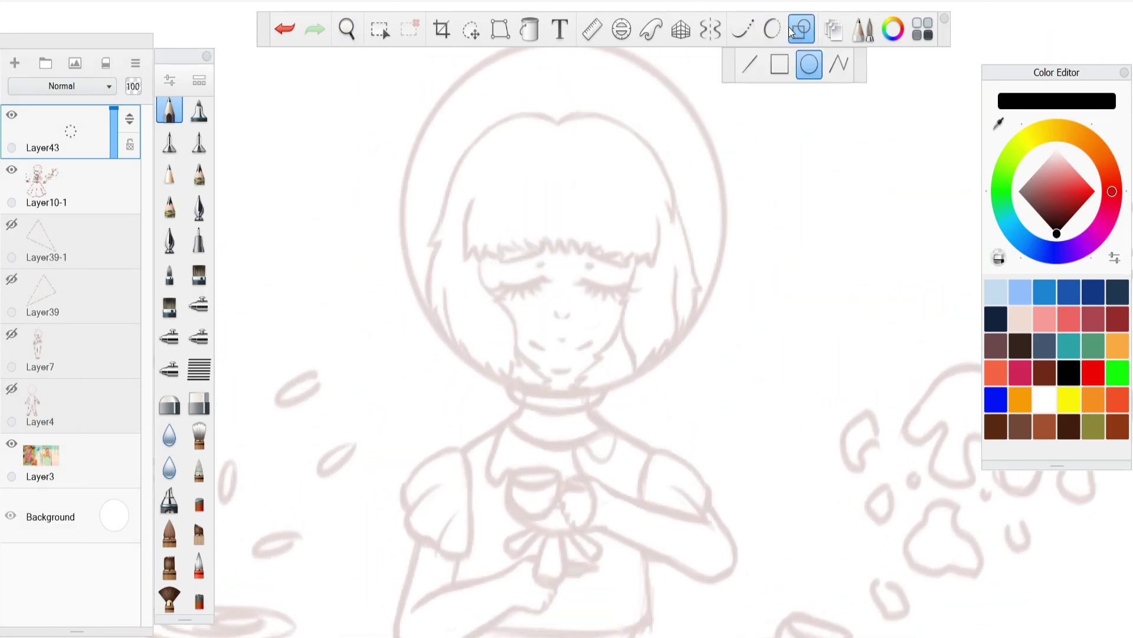
pyautogui.moveTo(567, 265); pyautogui.dragTo(719, 432)
# Transform the black circle so it fits over the sketched circle around the head.
pyautogui.click(471, 30)
pyautogui.moveTo(522, 201); pyautogui.dragTo(522, 164)
pyautogui.moveTo(518, 123); pyautogui.dragTo(525, 119)
pyautogui.moveTo(543, 180); pyautogui.dragTo(532, 180)
pyautogui.click(544, 98)
# Ink the curved collar line just under the head circle on a new layer.
pyautogui.click(15, 63)
pyautogui.press('space')
pyautogui.moveTo(569, 450); pyautogui.dragTo(551, 332)
pyautogui.moveTo(480, 357)
pyautogui.mouseDown()
pyautogui.moveTo(523, 396)
pyautogui.moveTo(621, 367)
pyautogui.moveTo(527, 396)
pyautogui.moveTo(581, 397)
pyautogui.mouseUp()
# Ink the jagged fringe with its two side ends on a new layer.
pyautogui.click(15, 63)
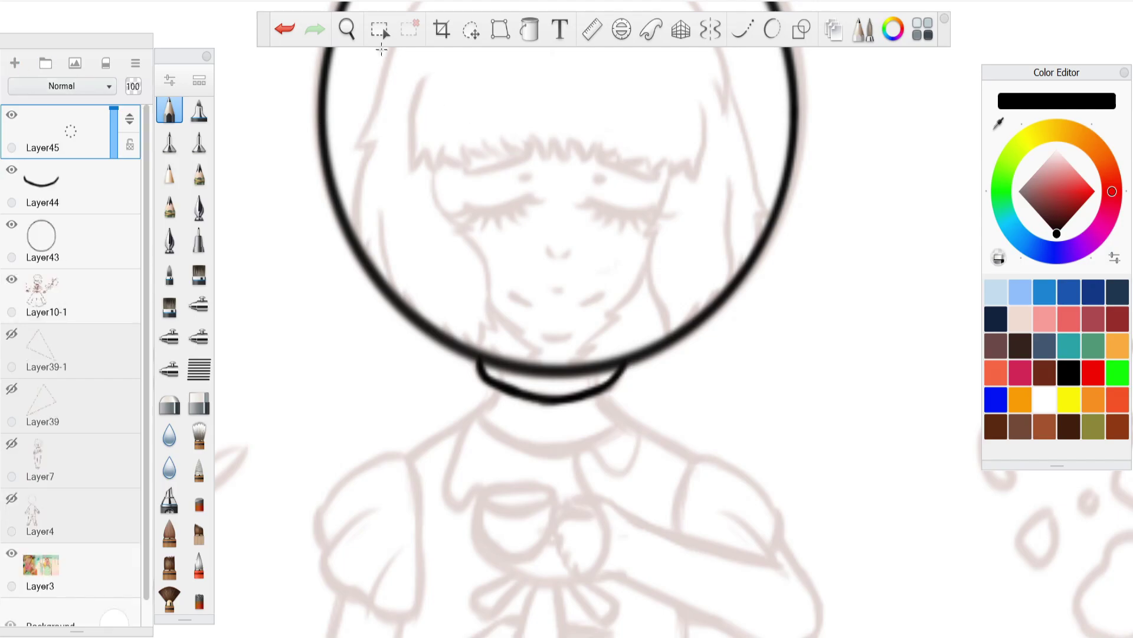
pyautogui.press('space')
pyautogui.moveTo(568, 295); pyautogui.dragTo(589, 366)
pyautogui.moveTo(579, 236); pyautogui.dragTo(566, 331)
pyautogui.moveTo(567, 377)
pyautogui.mouseDown()
pyautogui.moveTo(567, 320)
pyautogui.moveTo(544, 328)
pyautogui.mouseUp()
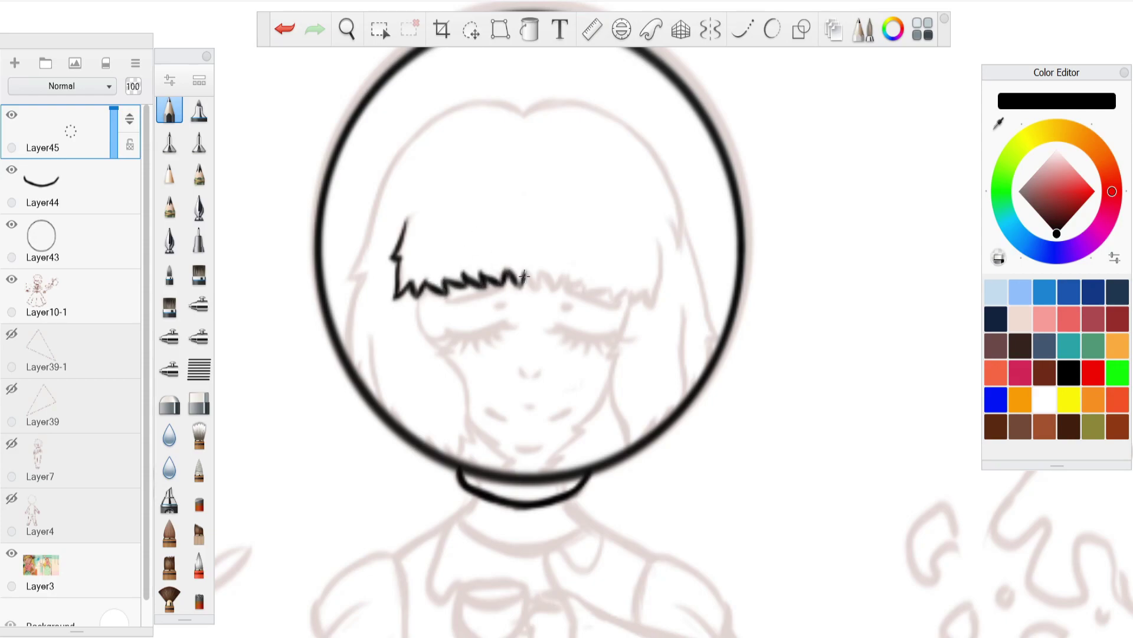
pyautogui.moveTo(561, 285); pyautogui.dragTo(564, 281)
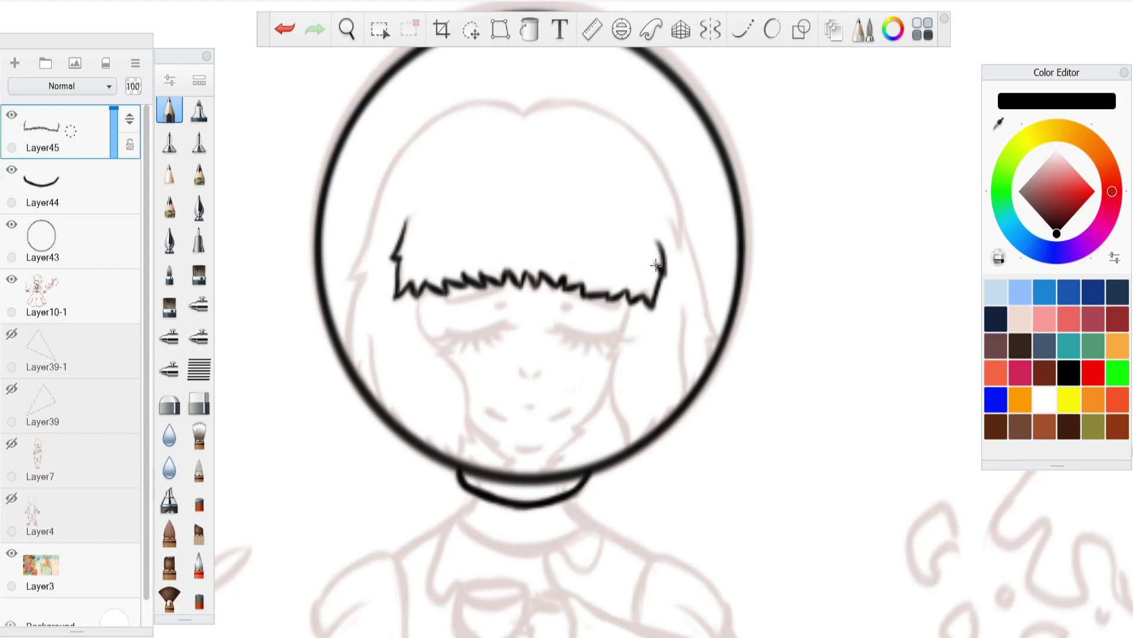
# Ink the right half of the hair on a new layer, from the parting down to the jagged strands beside the chin.
pyautogui.click(16, 64)
pyautogui.moveTo(525, 115)
pyautogui.mouseDown()
pyautogui.moveTo(565, 105)
pyautogui.moveTo(637, 134)
pyautogui.moveTo(669, 179)
pyautogui.mouseUp()
pyautogui.moveTo(647, 143)
pyautogui.mouseDown()
pyautogui.moveTo(680, 206)
pyautogui.moveTo(689, 201)
pyautogui.moveTo(675, 228)
pyautogui.moveTo(703, 247)
pyautogui.moveTo(691, 248)
pyautogui.moveTo(711, 330)
pyautogui.mouseUp()
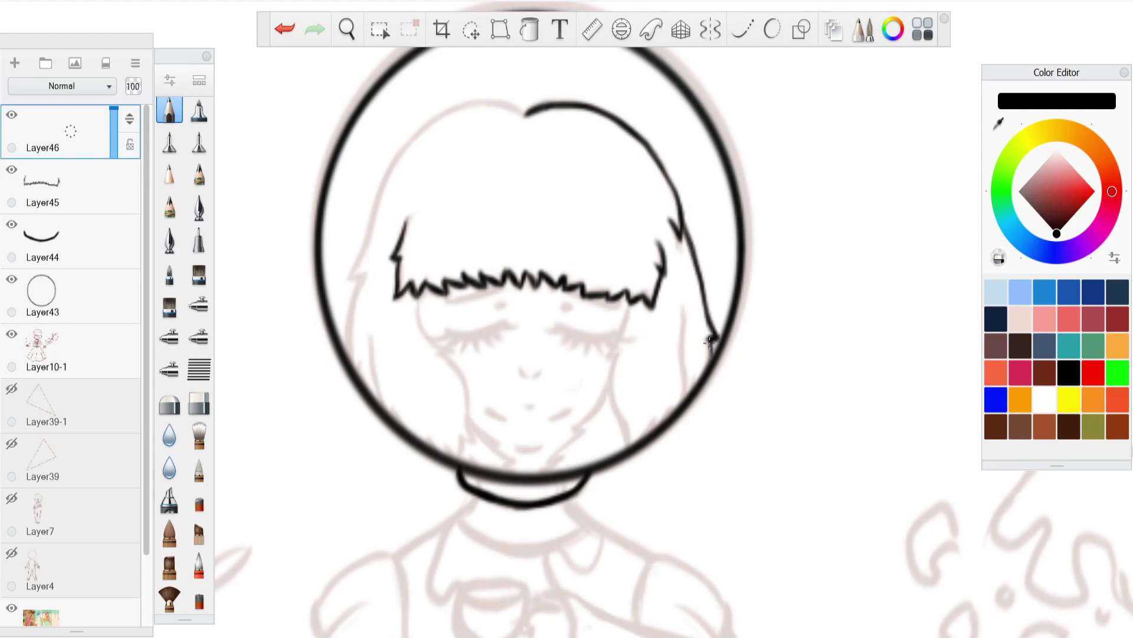
pyautogui.moveTo(694, 376); pyautogui.dragTo(687, 400)
pyautogui.moveTo(684, 315); pyautogui.dragTo(684, 408)
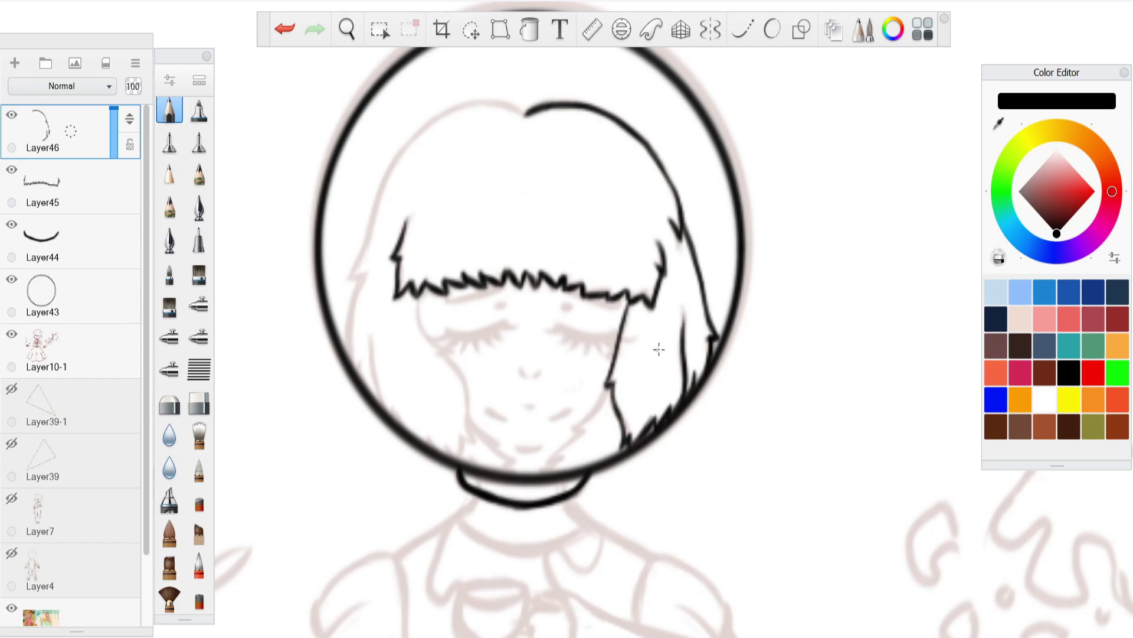
pyautogui.moveTo(606, 390); pyautogui.dragTo(569, 455)
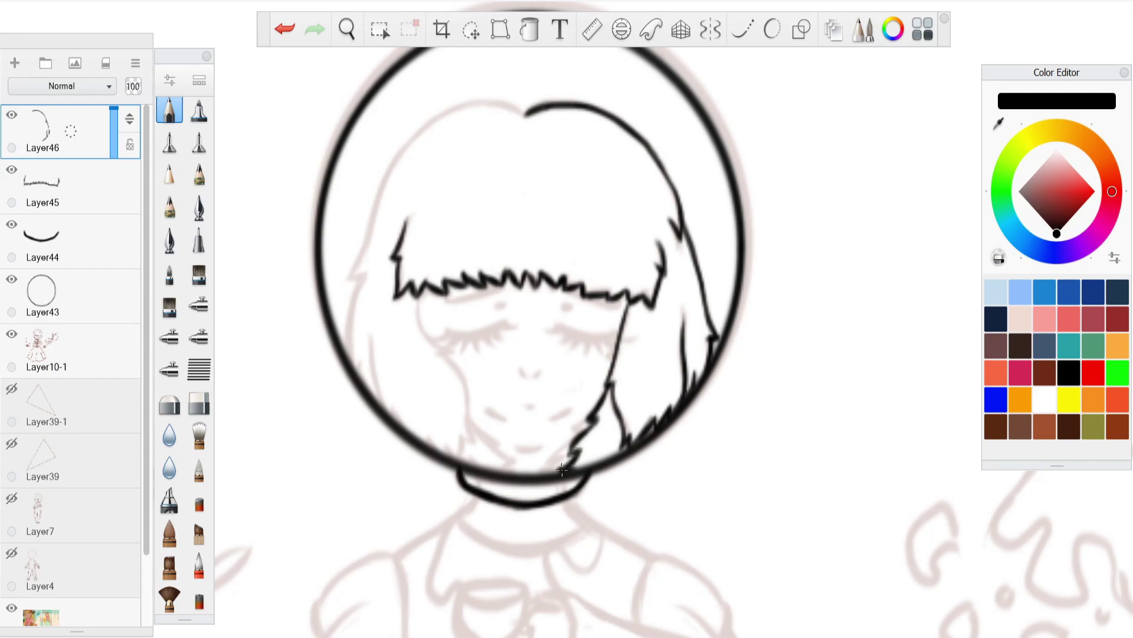
# Ink the left half of the hair from the parting down to the jagged strands beside the chin, redoing the first stroke.
pyautogui.moveTo(527, 114)
pyautogui.mouseDown()
pyautogui.moveTo(451, 112)
pyautogui.moveTo(409, 143)
pyautogui.moveTo(350, 277)
pyautogui.moveTo(361, 282)
pyautogui.moveTo(363, 378)
pyautogui.mouseUp()
pyautogui.hotkey('ctrl', 'z')
pyautogui.moveTo(371, 336); pyautogui.dragTo(388, 412)
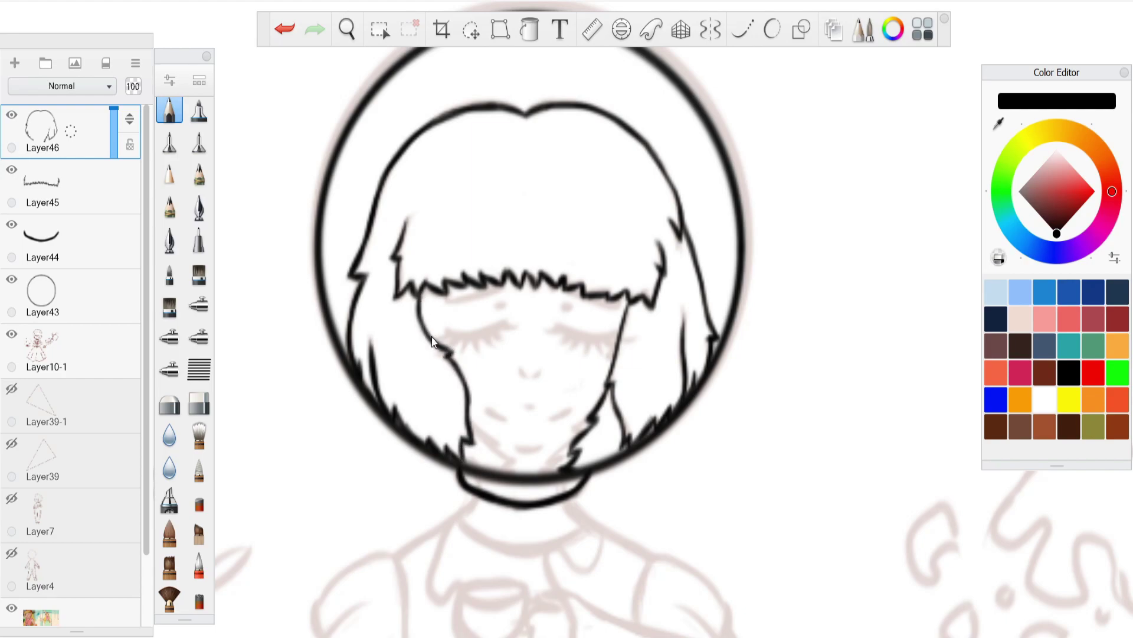
pyautogui.moveTo(468, 408); pyautogui.dragTo(492, 469)
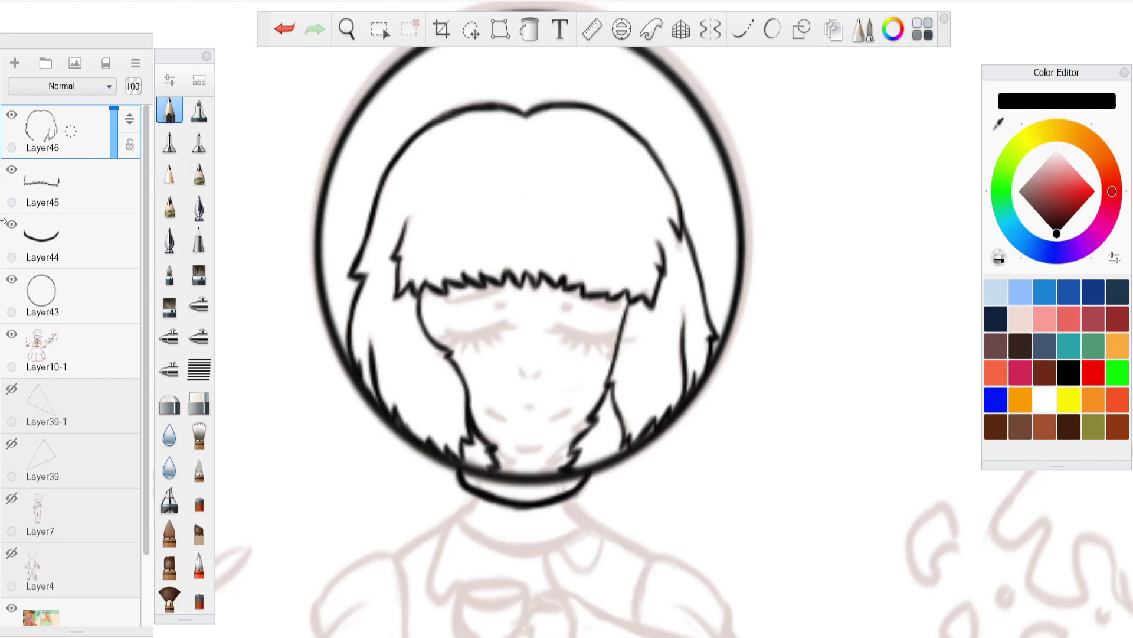
# Ink the chin curve between the hair strands on a new layer and transform it to fit the sketch.
pyautogui.click(13, 65)
pyautogui.moveTo(574, 443)
pyautogui.mouseDown()
pyautogui.moveTo(529, 465)
pyautogui.moveTo(562, 460)
pyautogui.mouseUp()
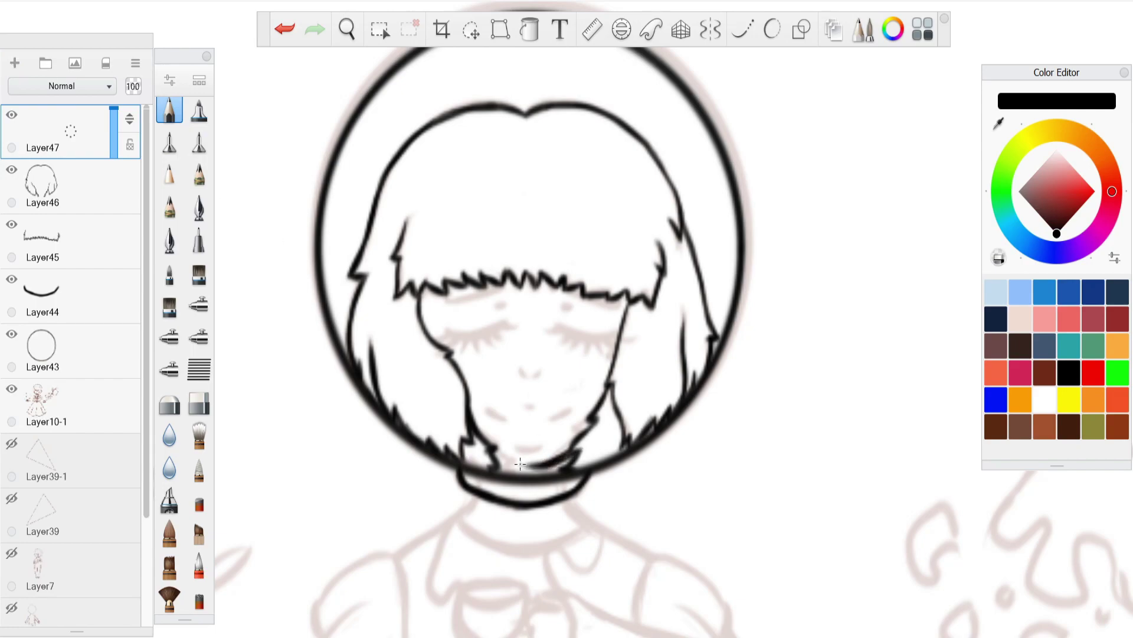
pyautogui.moveTo(495, 449)
pyautogui.mouseDown()
pyautogui.moveTo(504, 464)
pyautogui.moveTo(583, 463)
pyautogui.mouseUp()
pyautogui.click(501, 29)
pyautogui.moveTo(490, 458); pyautogui.dragTo(485, 456)
pyautogui.click(841, 65)
pyautogui.click(471, 29)
pyautogui.moveTo(549, 362); pyautogui.dragTo(538, 398)
pyautogui.press('Escape')
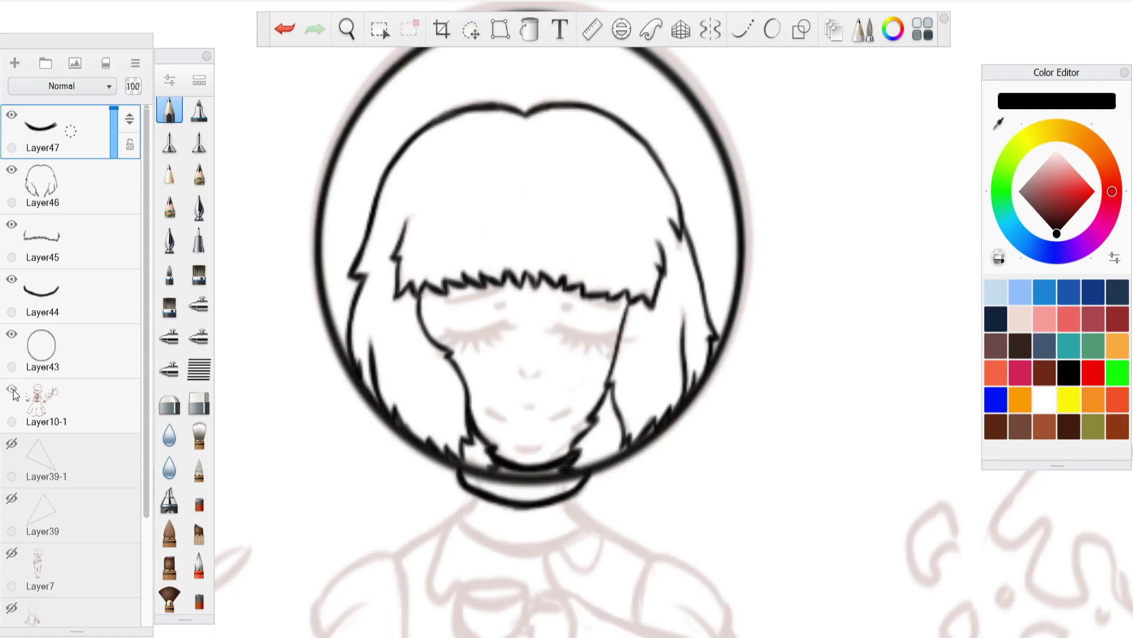
# Add a new layer for the brows and ink the two small oval marks above the eyes.
pyautogui.click(13, 63)
pyautogui.press('space')
pyautogui.moveTo(514, 319); pyautogui.dragTo(570, 319)
pyautogui.moveTo(502, 275); pyautogui.dragTo(489, 287)
pyautogui.click(285, 29)
pyautogui.moveTo(621, 282); pyautogui.dragTo(634, 289)
pyautogui.moveTo(502, 278); pyautogui.dragTo(490, 285)
pyautogui.moveTo(621, 283); pyautogui.dragTo(635, 288)
# Outline both eyebrows under the fringe and clean up the outer end of the right one.
pyautogui.moveTo(498, 239)
pyautogui.mouseDown()
pyautogui.moveTo(466, 261)
pyautogui.moveTo(392, 255)
pyautogui.mouseUp()
pyautogui.moveTo(501, 236); pyautogui.dragTo(480, 256)
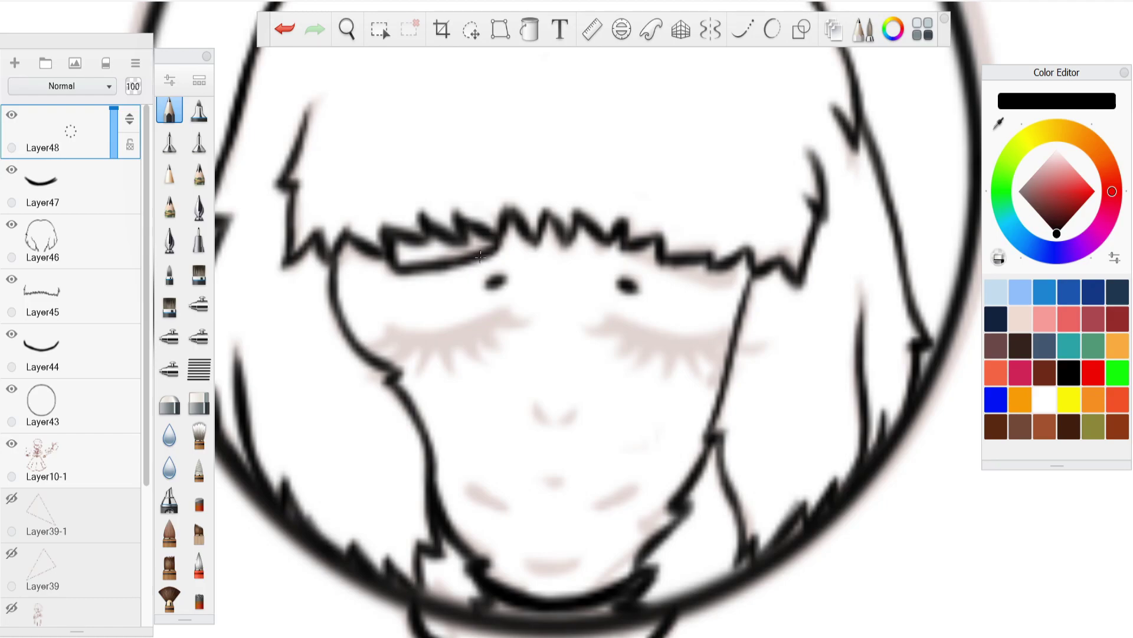
pyautogui.moveTo(628, 251)
pyautogui.mouseDown()
pyautogui.moveTo(682, 277)
pyautogui.moveTo(737, 265)
pyautogui.mouseUp()
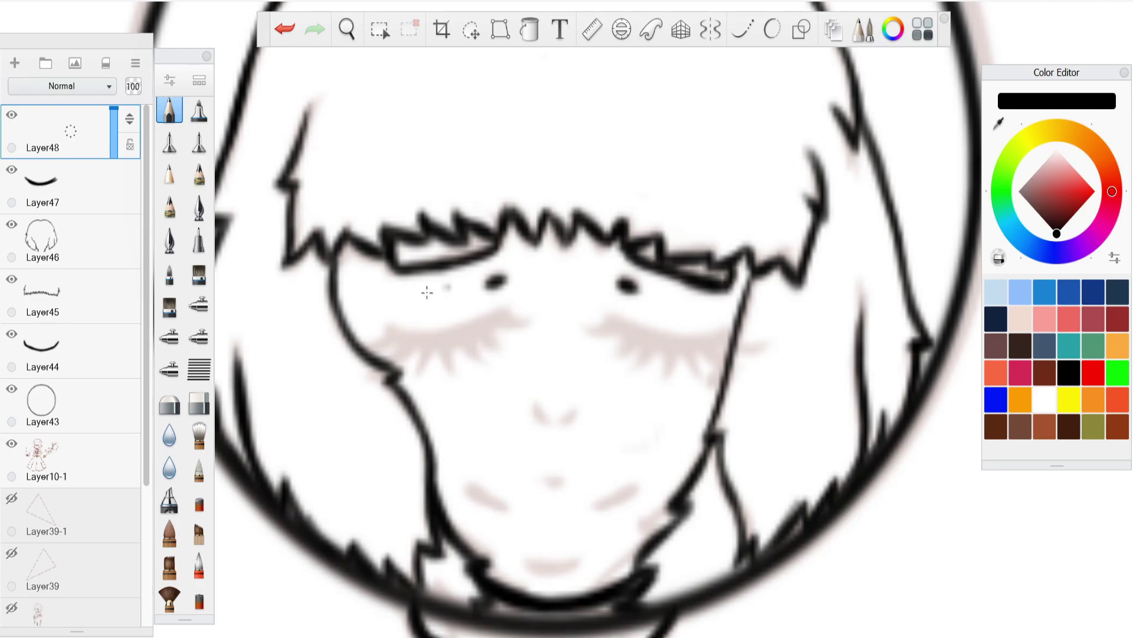
pyautogui.press('e')
# Try to ink the closed eyelids and the left eye's lashes by hand on a new layer.
pyautogui.click(15, 62)
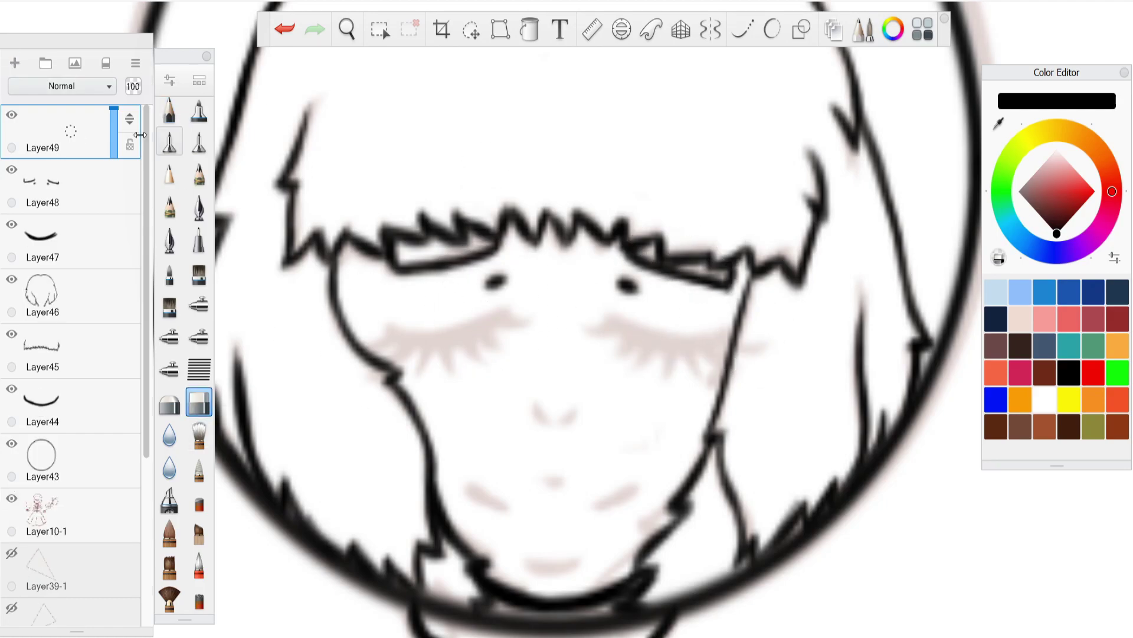
pyautogui.press('e')
pyautogui.moveTo(498, 311)
pyautogui.mouseDown()
pyautogui.moveTo(462, 328)
pyautogui.moveTo(392, 327)
pyautogui.moveTo(501, 307)
pyautogui.mouseUp()
pyautogui.moveTo(615, 311)
pyautogui.mouseDown()
pyautogui.moveTo(670, 335)
pyautogui.moveTo(735, 323)
pyautogui.moveTo(638, 330)
pyautogui.mouseUp()
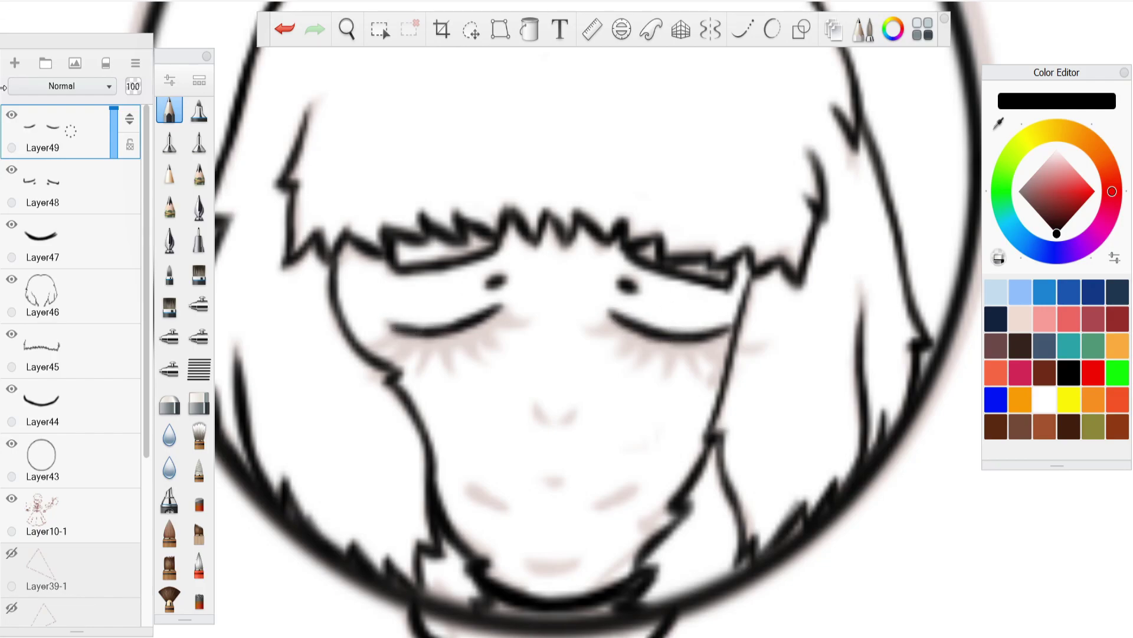
pyautogui.moveTo(390, 326)
pyautogui.mouseDown()
pyautogui.moveTo(333, 336)
pyautogui.moveTo(413, 354)
pyautogui.moveTo(426, 343)
pyautogui.moveTo(460, 356)
pyautogui.moveTo(483, 344)
pyautogui.mouseUp()
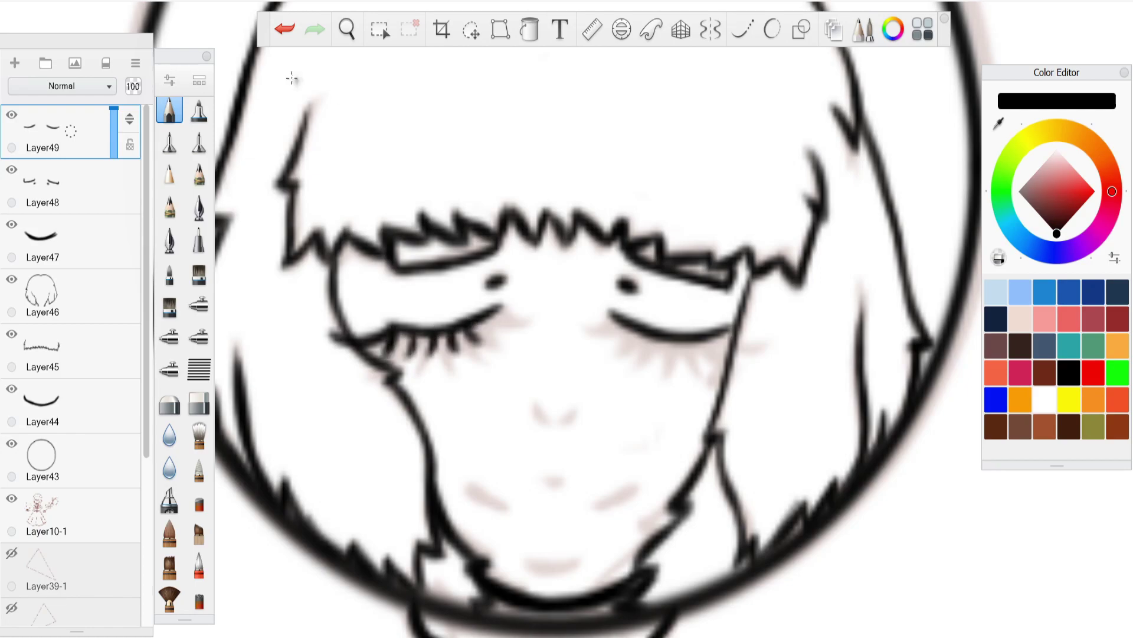
# Undo the inked lashes and erase the remaining eyelid strokes from Layer49.
pyautogui.click(291, 32)
pyautogui.click(293, 32)
pyautogui.click(294, 32)
pyautogui.click(294, 32)
pyautogui.click(294, 32)
pyautogui.click(294, 32)
pyautogui.click(295, 33)
pyautogui.click(295, 33)
pyautogui.click(199, 402)
pyautogui.moveTo(381, 340); pyautogui.dragTo(723, 331)
# Duplicate the faint sketch layer Layer10-1 and raise the copy to full opacity.
pyautogui.click(12, 499)
pyautogui.click(12, 498)
pyautogui.click(82, 511)
pyautogui.moveTo(83, 512); pyautogui.dragTo(53, 475)
pyautogui.moveTo(114, 530); pyautogui.dragTo(123, 463)
# Lasso both closed eyes with their lashes on the duplicated sketch, copy them and paste them onto a new layer.
pyautogui.click(61, 2)
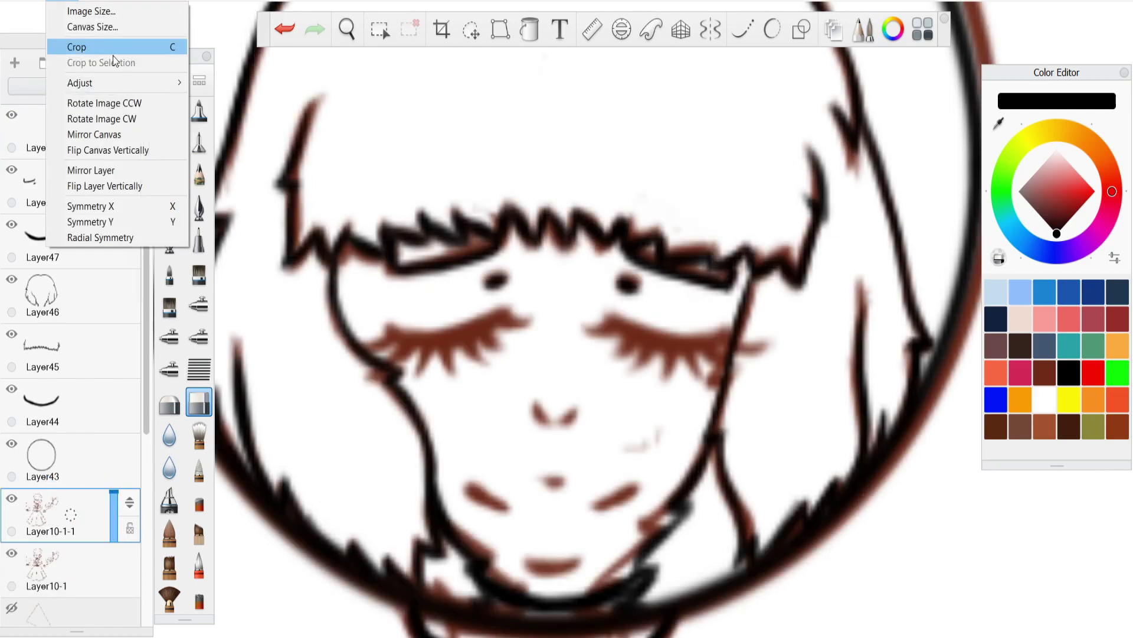
pyautogui.click(380, 30)
pyautogui.moveTo(359, 304)
pyautogui.mouseDown()
pyautogui.moveTo(576, 302)
pyautogui.moveTo(702, 410)
pyautogui.moveTo(358, 306)
pyautogui.mouseUp()
pyautogui.click(34, 2)
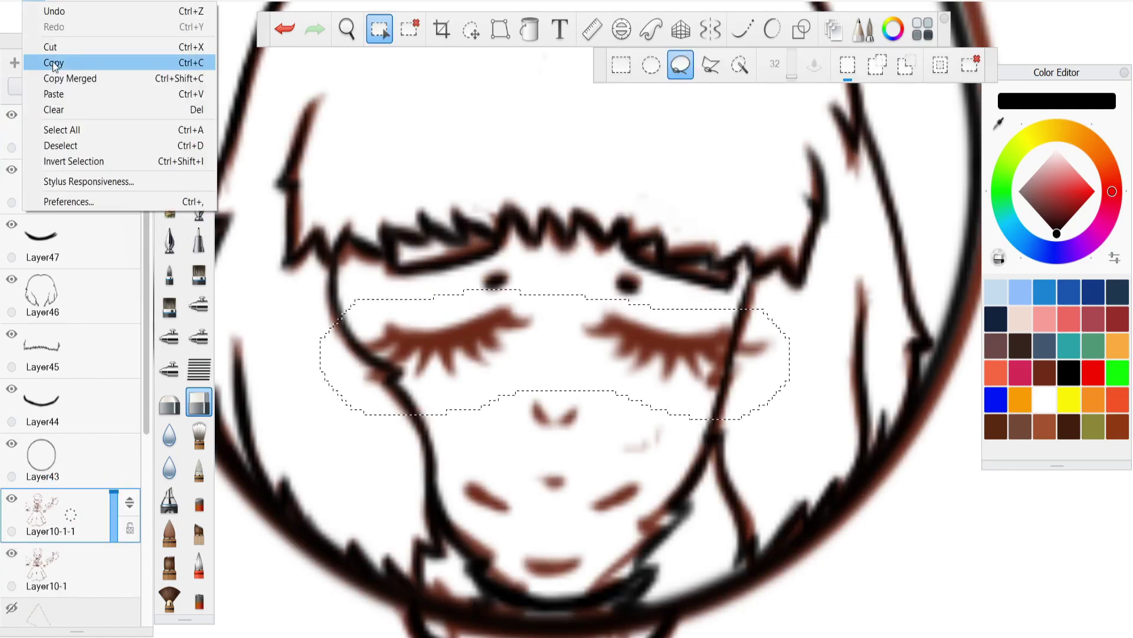
pyautogui.click(53, 62)
pyautogui.click(34, 1)
pyautogui.click(53, 94)
# Remove the duplicated sketch layer, lock the transparency of the pasted eyes layer Layer50 and paint the eyes black.
pyautogui.click(15, 552)
pyautogui.click(71, 570)
pyautogui.moveTo(71, 569); pyautogui.dragTo(95, 521)
pyautogui.click(89, 520)
pyautogui.click(130, 529)
pyautogui.click(170, 272)
pyautogui.moveTo(508, 322)
pyautogui.mouseDown()
pyautogui.moveTo(825, 311)
pyautogui.moveTo(296, 426)
pyautogui.mouseUp()
# Move the eyes layer Layer50 above Layer48 and erase the leftover hair lines around the lashes.
pyautogui.press('e')
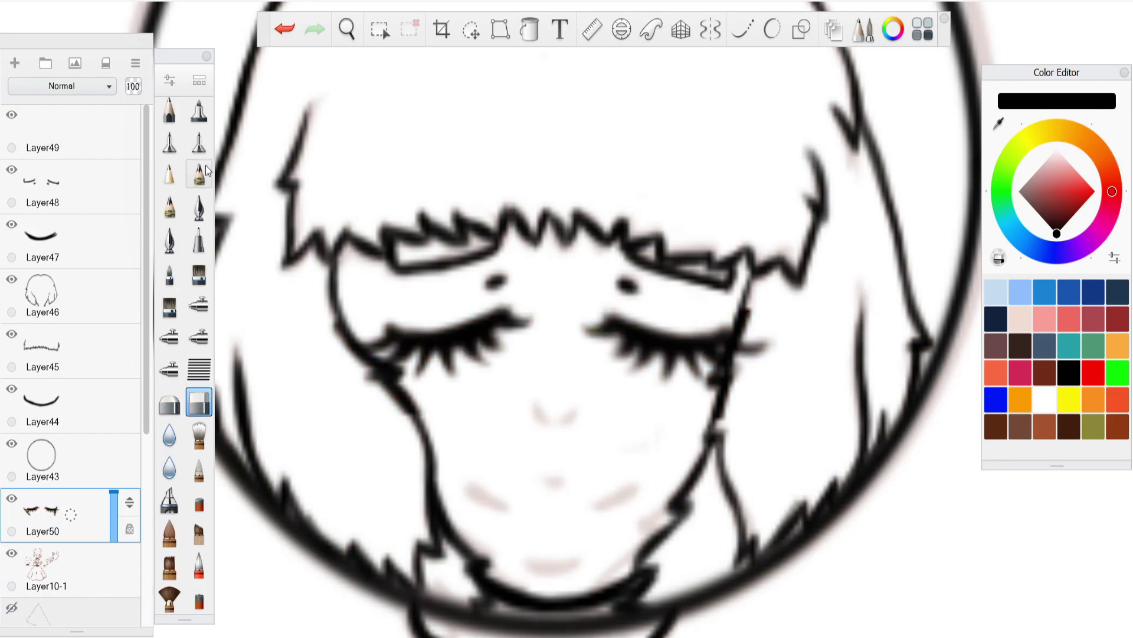
pyautogui.moveTo(130, 503); pyautogui.dragTo(130, 182)
pyautogui.moveTo(331, 316); pyautogui.dragTo(355, 343)
pyautogui.moveTo(403, 410); pyautogui.dragTo(385, 371)
pyautogui.moveTo(739, 373)
pyautogui.mouseDown()
pyautogui.moveTo(731, 405)
pyautogui.moveTo(760, 354)
pyautogui.mouseUp()
pyautogui.click(284, 28)
pyautogui.moveTo(727, 418); pyautogui.dragTo(739, 373)
pyautogui.moveTo(708, 388); pyautogui.dragTo(722, 374)
pyautogui.moveTo(730, 331); pyautogui.dragTo(735, 305)
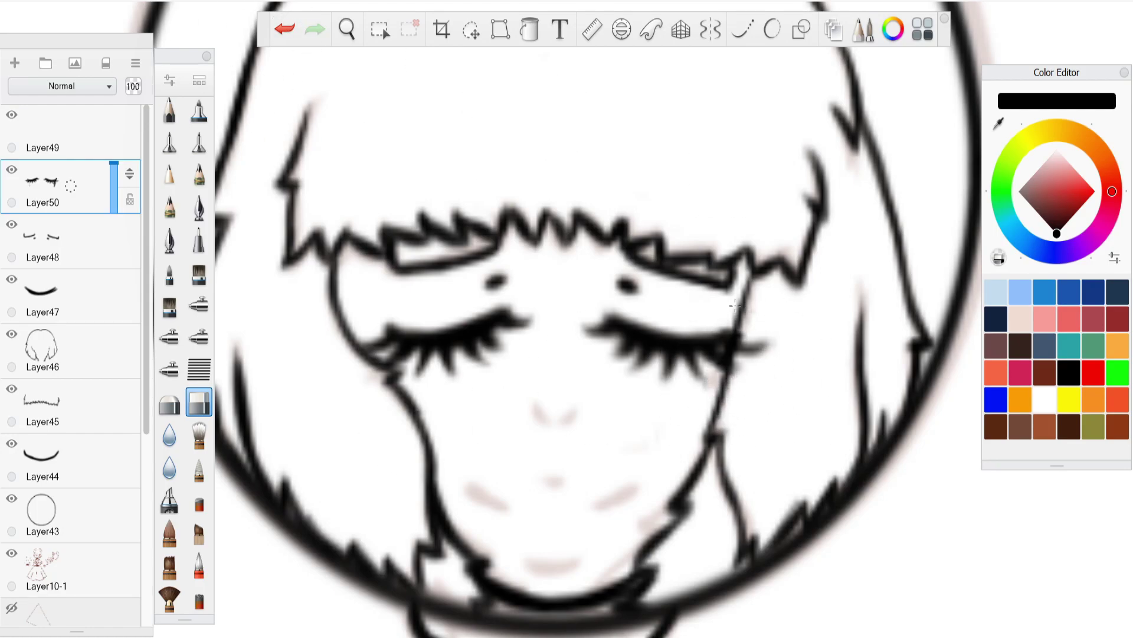
# Ink the outer lash strokes at the corners of both eyes in black on Layer50.
pyautogui.press('e')
pyautogui.moveTo(739, 342); pyautogui.dragTo(785, 340)
pyautogui.click(343, 34)
pyautogui.moveTo(468, 307)
pyautogui.mouseDown()
pyautogui.moveTo(465, 409)
pyautogui.moveTo(392, 349)
pyautogui.mouseUp()
pyautogui.press('e')
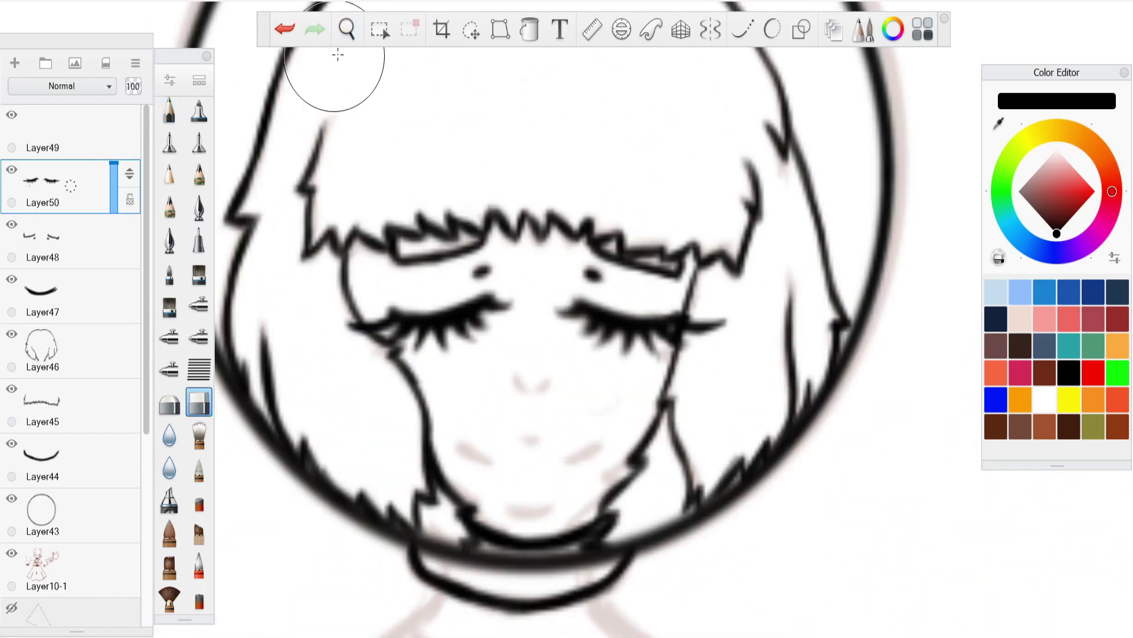
# Ink the two nostrils in black on Layer49 and shift them slightly down.
pyautogui.click(344, 33)
pyautogui.moveTo(495, 322); pyautogui.dragTo(499, 435)
pyautogui.click(37, 141)
pyautogui.click(104, 177)
pyautogui.click(88, 136)
pyautogui.click(347, 30)
pyautogui.moveTo(481, 368)
pyautogui.mouseDown()
pyautogui.moveTo(567, 460)
pyautogui.moveTo(497, 387)
pyautogui.moveTo(491, 335)
pyautogui.moveTo(535, 345)
pyautogui.mouseUp()
pyautogui.press('e')
pyautogui.moveTo(484, 322); pyautogui.dragTo(490, 336)
pyautogui.click(470, 30)
pyautogui.moveTo(500, 288); pyautogui.dragTo(503, 307)
# Ink both mouth corners in black on a new layer, Layer52, and add another empty layer, Layer53, above it.
pyautogui.click(15, 64)
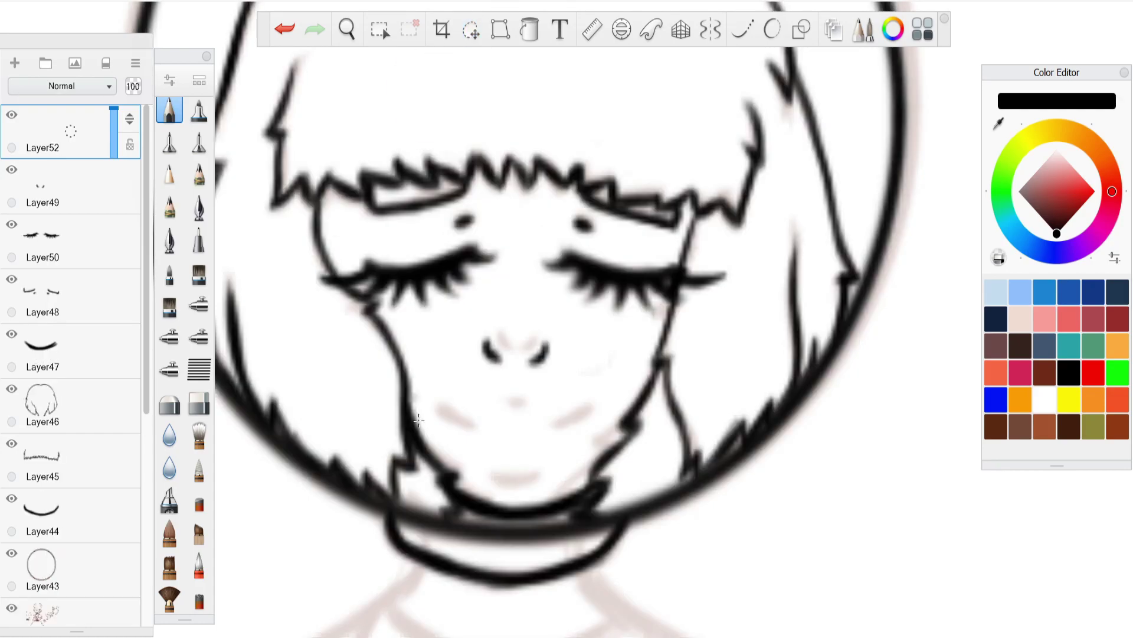
pyautogui.moveTo(534, 432); pyautogui.dragTo(578, 414)
pyautogui.moveTo(489, 434)
pyautogui.mouseDown()
pyautogui.moveTo(454, 415)
pyautogui.moveTo(493, 435)
pyautogui.mouseUp()
pyautogui.moveTo(448, 407)
pyautogui.mouseDown()
pyautogui.moveTo(491, 430)
pyautogui.moveTo(583, 411)
pyautogui.moveTo(463, 421)
pyautogui.mouseUp()
pyautogui.hotkey('ctrl', 'shift', 'n')
# Try solid black lips between the mouth corners and a short line under the lower lip on Layer53.
pyautogui.moveTo(550, 413)
pyautogui.mouseDown()
pyautogui.moveTo(471, 417)
pyautogui.moveTo(481, 419)
pyautogui.mouseUp()
pyautogui.moveTo(510, 420); pyautogui.dragTo(548, 426)
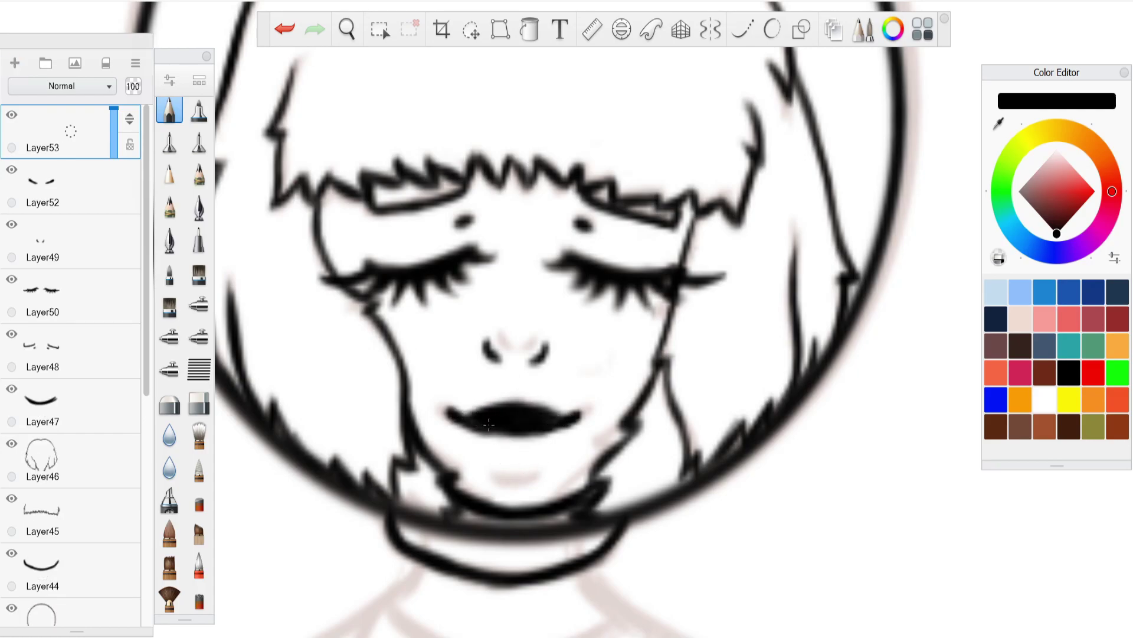
pyautogui.scroll(-8, 505, 319)
pyautogui.scroll(8, 488, 311)
pyautogui.moveTo(463, 353); pyautogui.dragTo(494, 361)
pyautogui.moveTo(512, 354); pyautogui.dragTo(481, 360)
pyautogui.hotkey('ctrl', 'z')
pyautogui.press('space')
pyautogui.moveTo(501, 321); pyautogui.dragTo(533, 442)
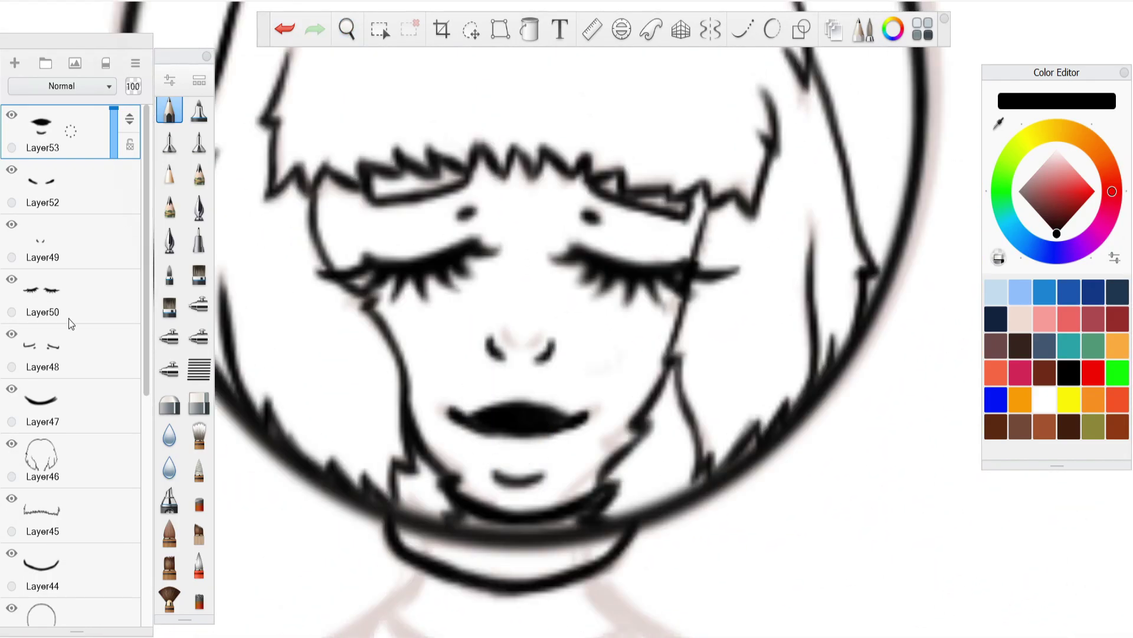
# Narrow the closed eyes on Layer50 slightly from both sides with the Transform tool.
pyautogui.click(91, 299)
pyautogui.click(500, 30)
pyautogui.moveTo(749, 277); pyautogui.dragTo(739, 281)
pyautogui.moveTo(302, 285); pyautogui.dragTo(316, 284)
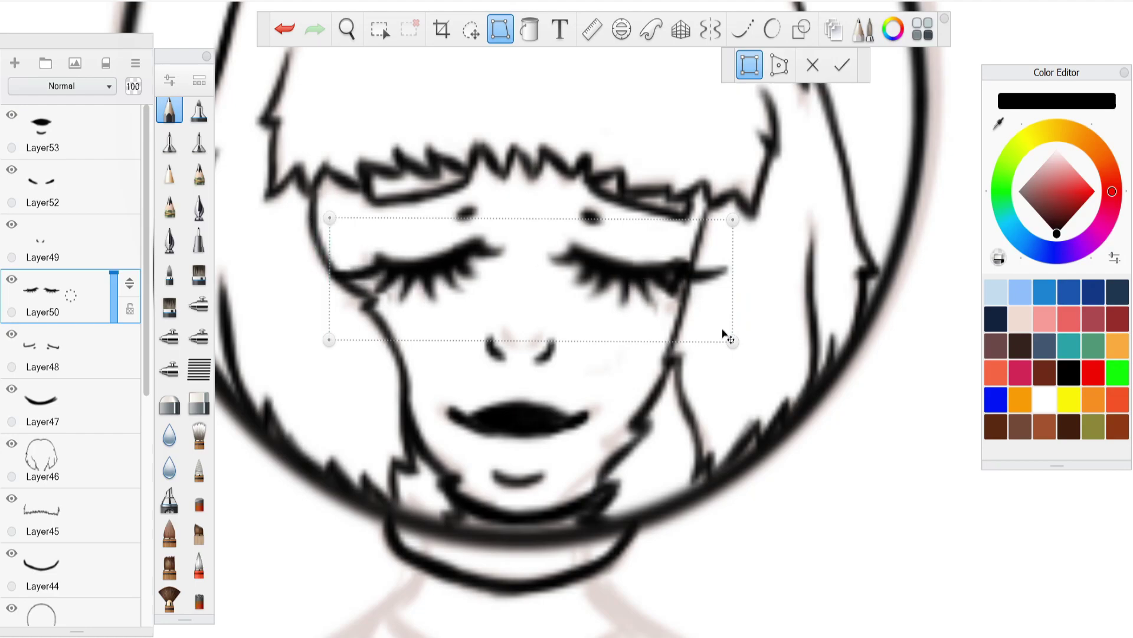
pyautogui.moveTo(739, 278); pyautogui.dragTo(726, 279)
pyautogui.moveTo(328, 275); pyautogui.dragTo(337, 276)
pyautogui.press('space')
# Try widening the black lips on Layer53 slightly to both sides with the Transform tool.
pyautogui.scroll(-8, 490, 366)
pyautogui.moveTo(491, 371)
pyautogui.mouseDown()
pyautogui.moveTo(458, 367)
pyautogui.moveTo(473, 375)
pyautogui.mouseUp()
pyautogui.click(76, 130)
pyautogui.click(347, 30)
pyautogui.moveTo(359, 57); pyautogui.dragTo(443, 114)
pyautogui.click(77, 295)
pyautogui.click(471, 30)
pyautogui.click(513, 178)
pyautogui.click(88, 131)
pyautogui.click(501, 30)
pyautogui.moveTo(446, 333); pyautogui.dragTo(442, 333)
pyautogui.moveTo(505, 337); pyautogui.dragTo(512, 337)
pyautogui.press('space')
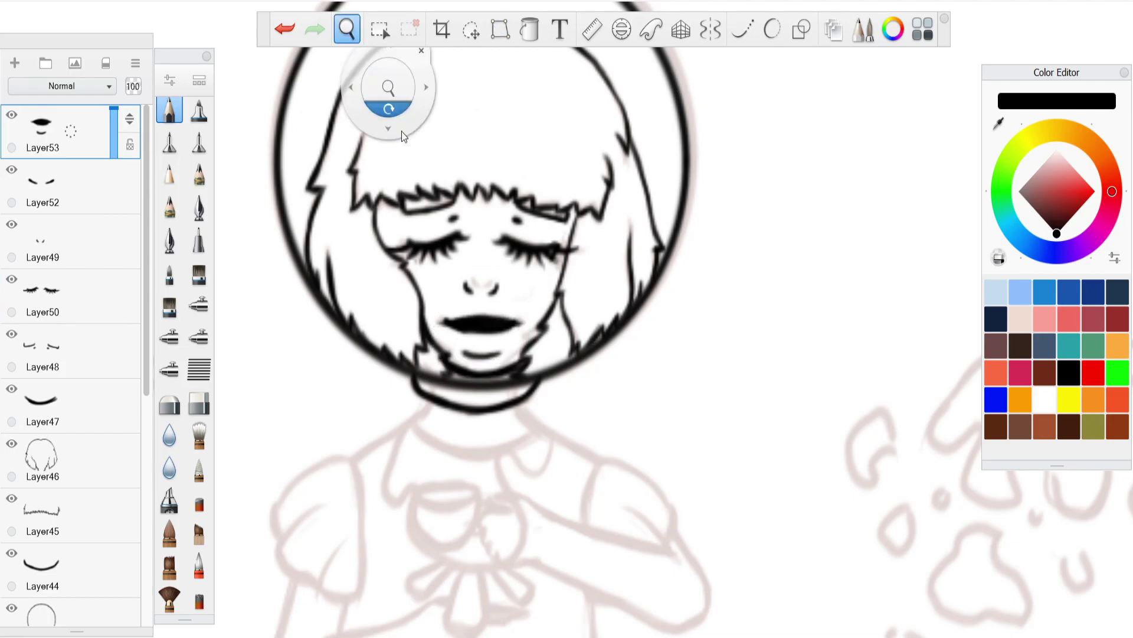
# Undo the black lips and the line beneath them on Layer53.
pyautogui.scroll(-5, 277, 62)
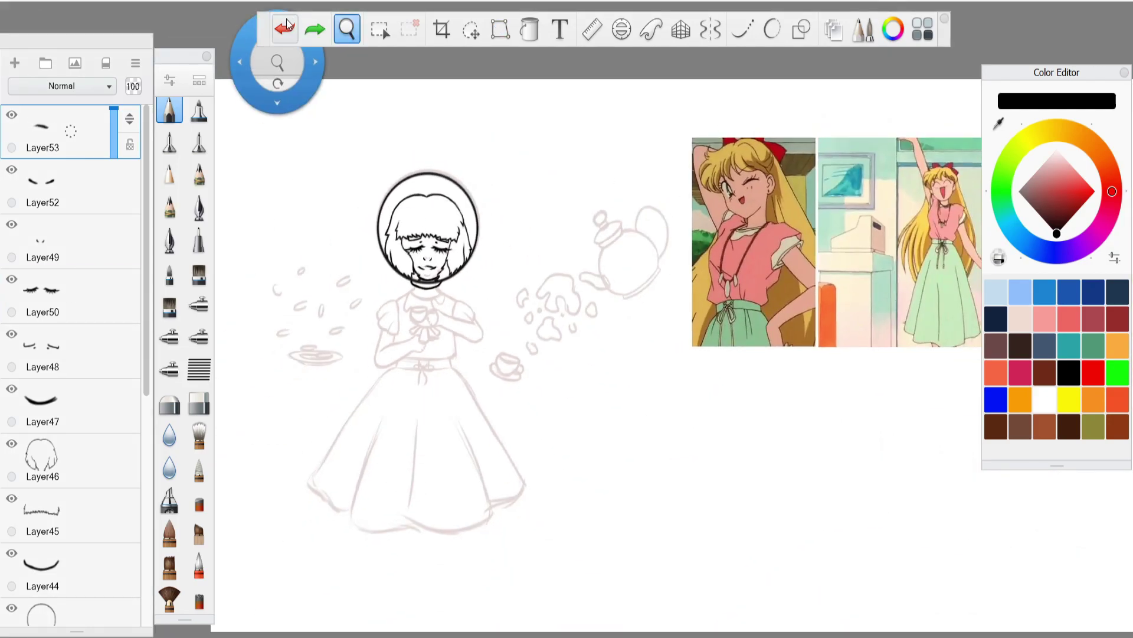
pyautogui.click(286, 22)
pyautogui.moveTo(423, 240)
pyautogui.mouseDown()
pyautogui.moveTo(447, 328)
pyautogui.moveTo(412, 420)
pyautogui.mouseUp()
pyautogui.moveTo(412, 420); pyautogui.dragTo(403, 339)
# Stretch the closed eyes on Layer50 slightly wider to both sides with the Transform tool.
pyautogui.click(77, 295)
pyautogui.click(502, 29)
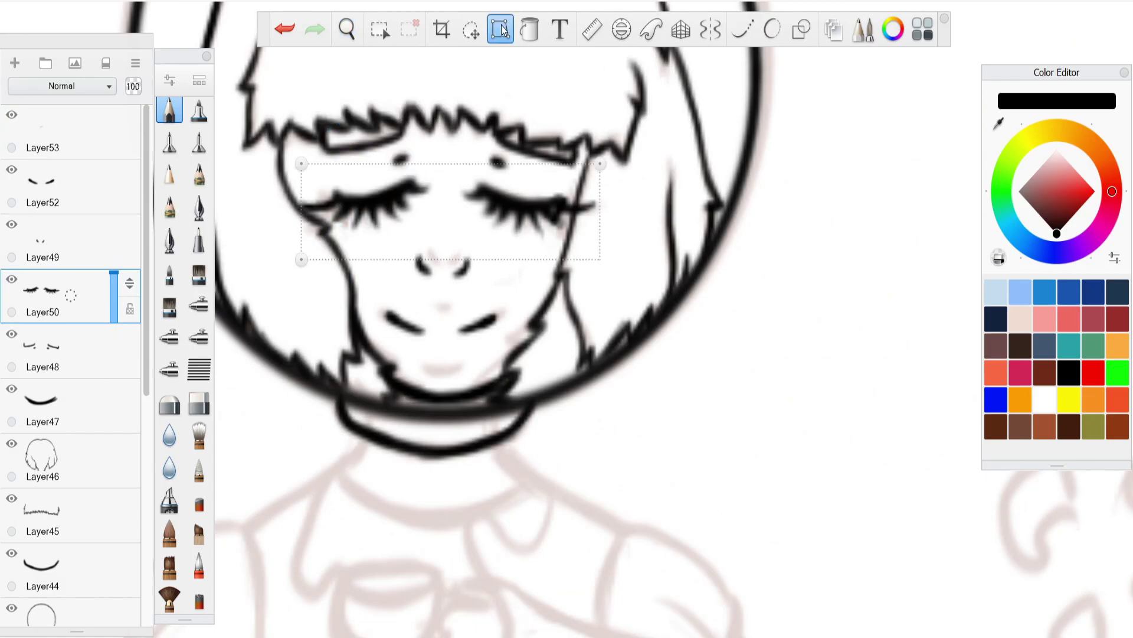
pyautogui.moveTo(306, 222); pyautogui.dragTo(295, 220)
pyautogui.moveTo(596, 227); pyautogui.dragTo(609, 228)
pyautogui.press('space')
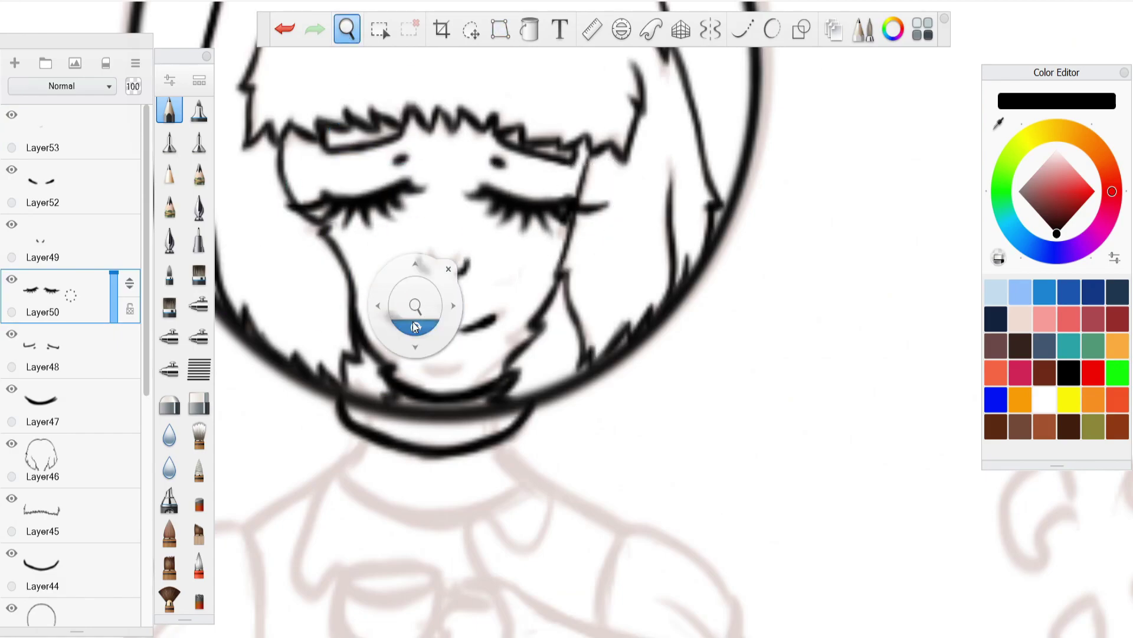
pyautogui.scroll(-5, 418, 355)
pyautogui.scroll(6, 440, 188)
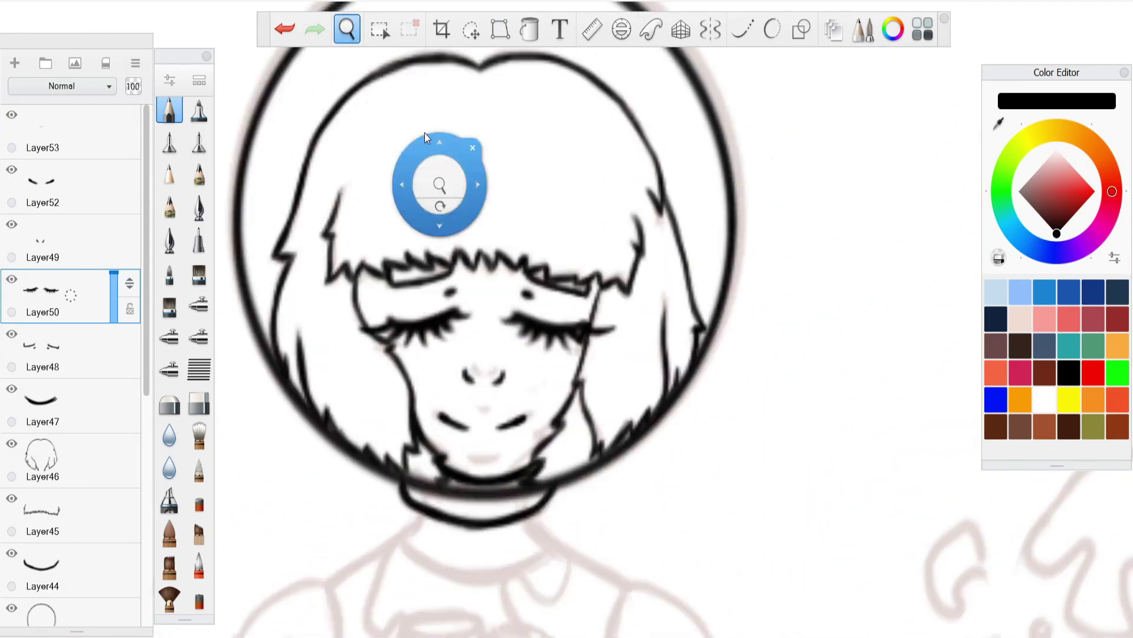
pyautogui.click(472, 30)
pyautogui.click(469, 427)
pyautogui.click(469, 428)
pyautogui.click(502, 347)
# Ink the sides of the neck, both shoulder lines and the short armhole strokes below them on Layer53.
pyautogui.click(25, 123)
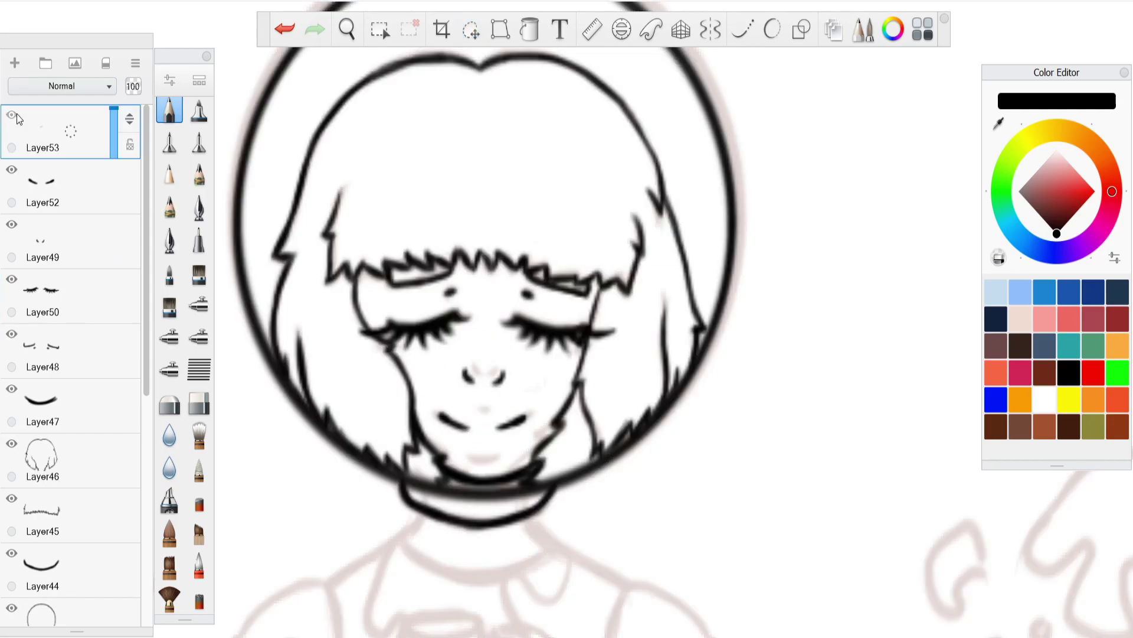
pyautogui.press('space')
pyautogui.scroll(-5, 544, 354)
pyautogui.scroll(6, 564, 312)
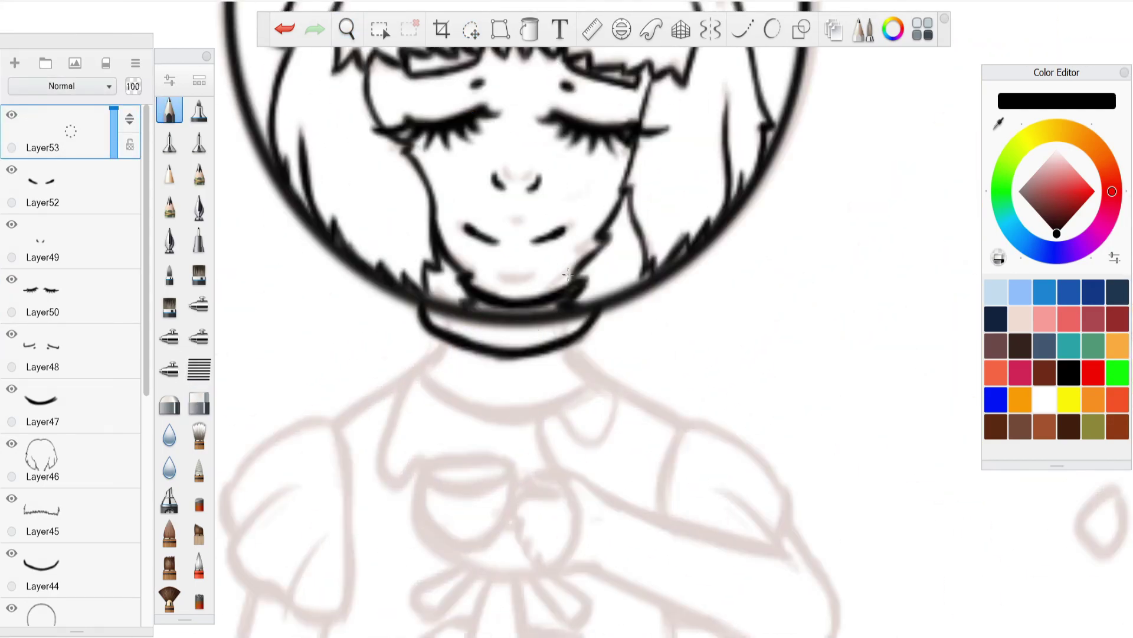
pyautogui.moveTo(457, 307)
pyautogui.mouseDown()
pyautogui.moveTo(448, 354)
pyautogui.moveTo(387, 387)
pyautogui.mouseUp()
pyautogui.moveTo(559, 324)
pyautogui.mouseDown()
pyautogui.moveTo(565, 356)
pyautogui.moveTo(682, 425)
pyautogui.mouseUp()
pyautogui.moveTo(438, 357); pyautogui.dragTo(341, 418)
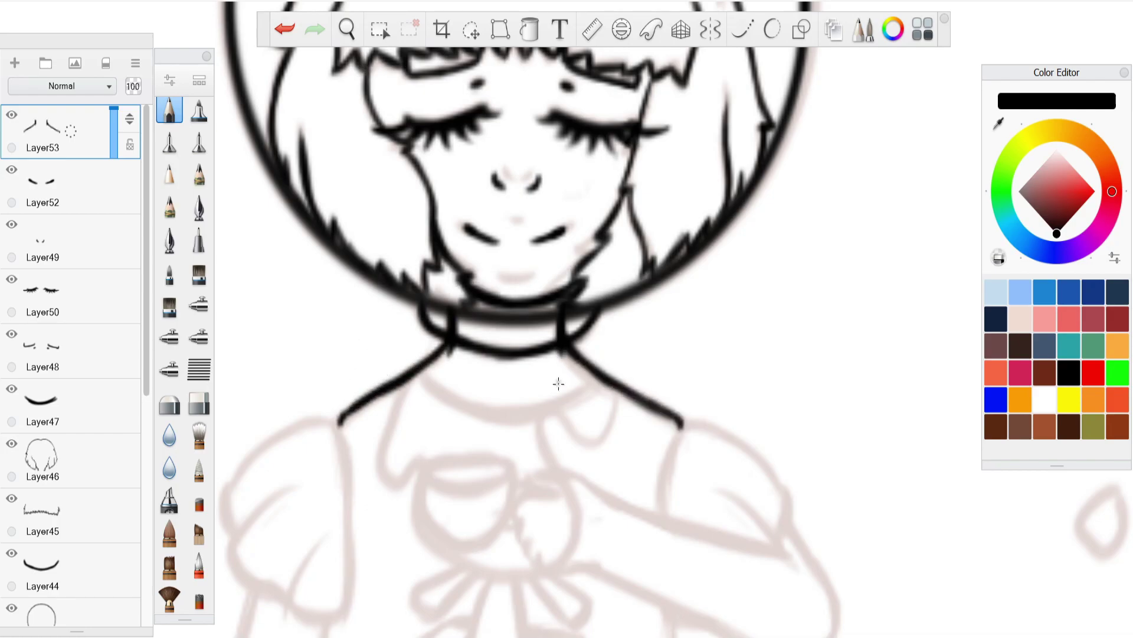
pyautogui.press('space')
pyautogui.moveTo(501, 354); pyautogui.dragTo(567, 447)
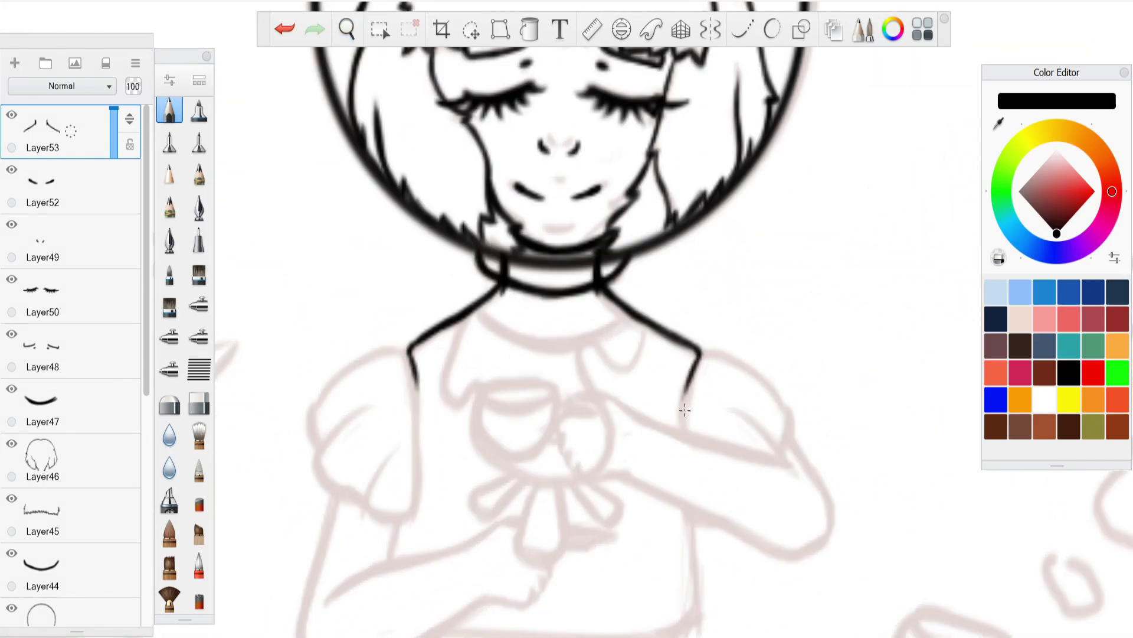
# Try a first black curve for the collar's lower edge and rub it out with the eraser.
pyautogui.press('space')
pyautogui.moveTo(535, 344); pyautogui.dragTo(534, 307)
pyautogui.moveTo(475, 275); pyautogui.dragTo(542, 314)
pyautogui.moveTo(630, 281)
pyautogui.mouseDown()
pyautogui.moveTo(574, 309)
pyautogui.moveTo(539, 312)
pyautogui.mouseUp()
pyautogui.click(199, 404)
pyautogui.moveTo(476, 275); pyautogui.dragTo(630, 281)
# Draw the collar's wavy lower edge between the shoulder lines on Layer54 and trim its ends with the eraser.
pyautogui.click(169, 111)
pyautogui.moveTo(476, 274)
pyautogui.mouseDown()
pyautogui.moveTo(534, 293)
pyautogui.moveTo(613, 293)
pyautogui.mouseUp()
pyautogui.moveTo(635, 284)
pyautogui.mouseDown()
pyautogui.moveTo(593, 302)
pyautogui.moveTo(498, 298)
pyautogui.moveTo(561, 302)
pyautogui.mouseUp()
pyautogui.click(347, 32)
pyautogui.click(348, 32)
pyautogui.click(285, 29)
pyautogui.moveTo(631, 283); pyautogui.dragTo(559, 298)
pyautogui.click(284, 31)
pyautogui.click(199, 404)
pyautogui.moveTo(496, 257); pyautogui.dragTo(482, 301)
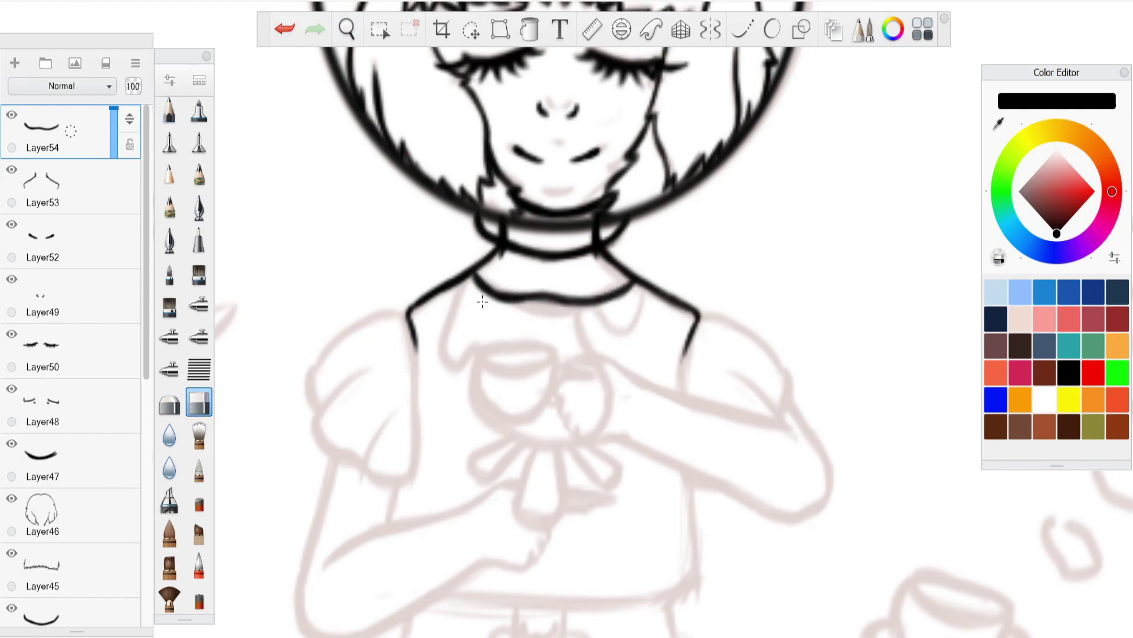
pyautogui.press('e')
# Ink the puff sleeve on the figure's left side with its folds and ruffled cuff on a new layer, Layer55.
pyautogui.click(15, 62)
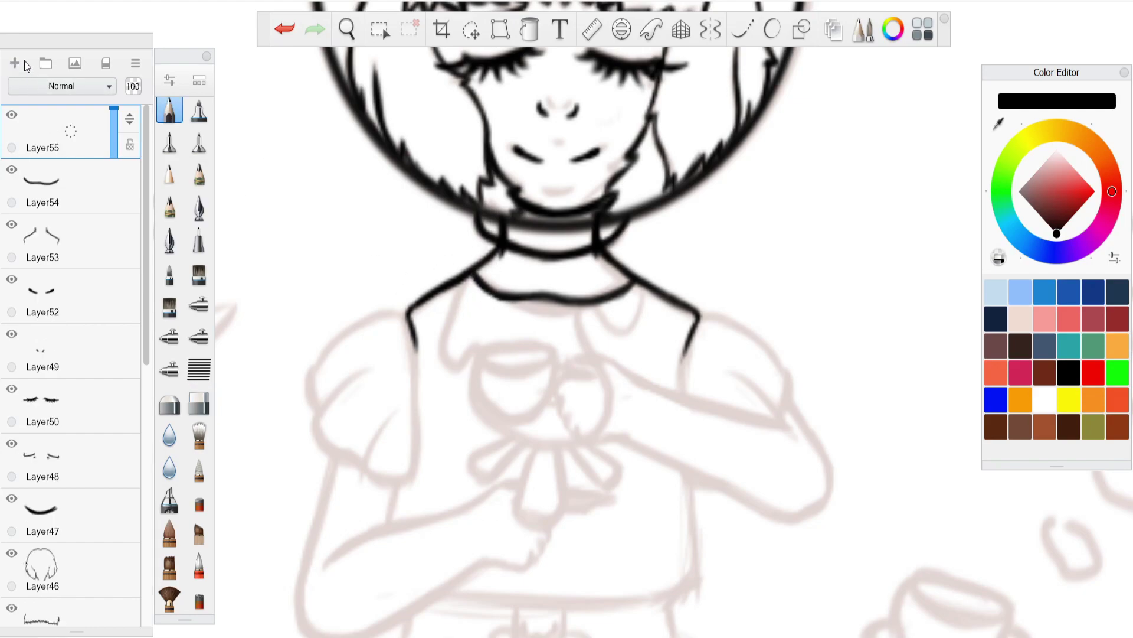
pyautogui.moveTo(407, 317)
pyautogui.mouseDown()
pyautogui.moveTo(341, 328)
pyautogui.moveTo(310, 361)
pyautogui.moveTo(327, 350)
pyautogui.moveTo(315, 411)
pyautogui.mouseUp()
pyautogui.moveTo(372, 369)
pyautogui.mouseDown()
pyautogui.moveTo(331, 396)
pyautogui.moveTo(317, 426)
pyautogui.moveTo(360, 467)
pyautogui.mouseUp()
pyautogui.moveTo(391, 418)
pyautogui.mouseDown()
pyautogui.moveTo(378, 484)
pyautogui.moveTo(408, 481)
pyautogui.mouseUp()
pyautogui.moveTo(415, 373)
pyautogui.mouseDown()
pyautogui.moveTo(421, 470)
pyautogui.moveTo(373, 480)
pyautogui.mouseUp()
pyautogui.click(285, 29)
# Ink the right-hand puff sleeve's outline and fold on Layer55 and clean up the line ends with the eraser.
pyautogui.moveTo(700, 318)
pyautogui.mouseDown()
pyautogui.moveTo(779, 353)
pyautogui.moveTo(722, 320)
pyautogui.mouseUp()
pyautogui.moveTo(794, 376); pyautogui.dragTo(788, 414)
pyautogui.moveTo(738, 374)
pyautogui.mouseDown()
pyautogui.moveTo(788, 418)
pyautogui.moveTo(738, 375)
pyautogui.mouseUp()
pyautogui.click(199, 402)
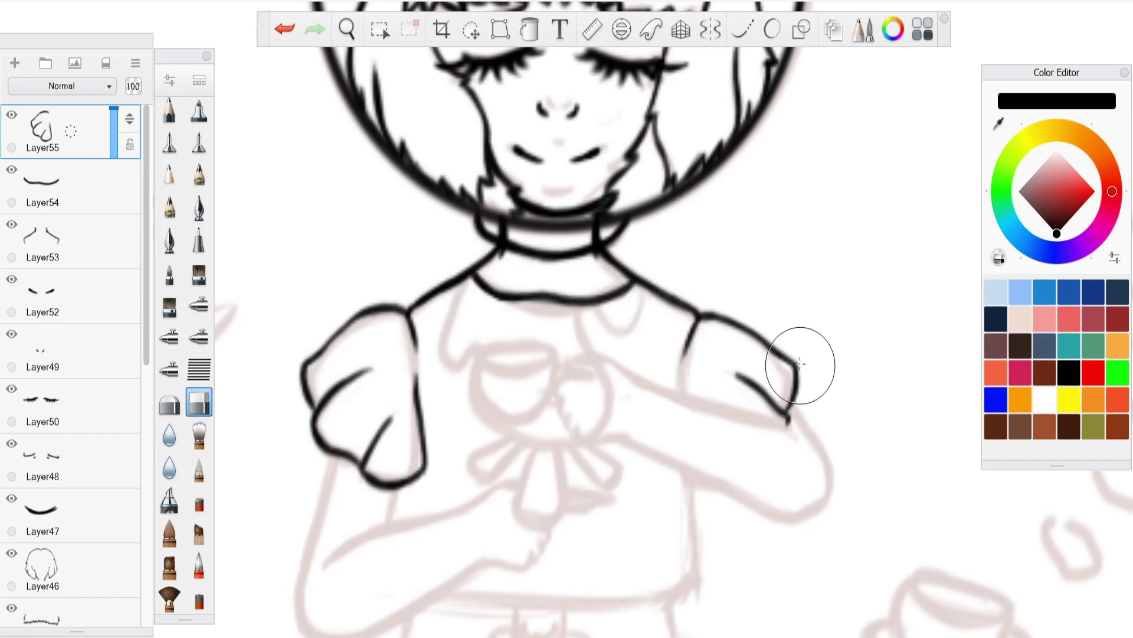
pyautogui.click(169, 110)
pyautogui.press('e')
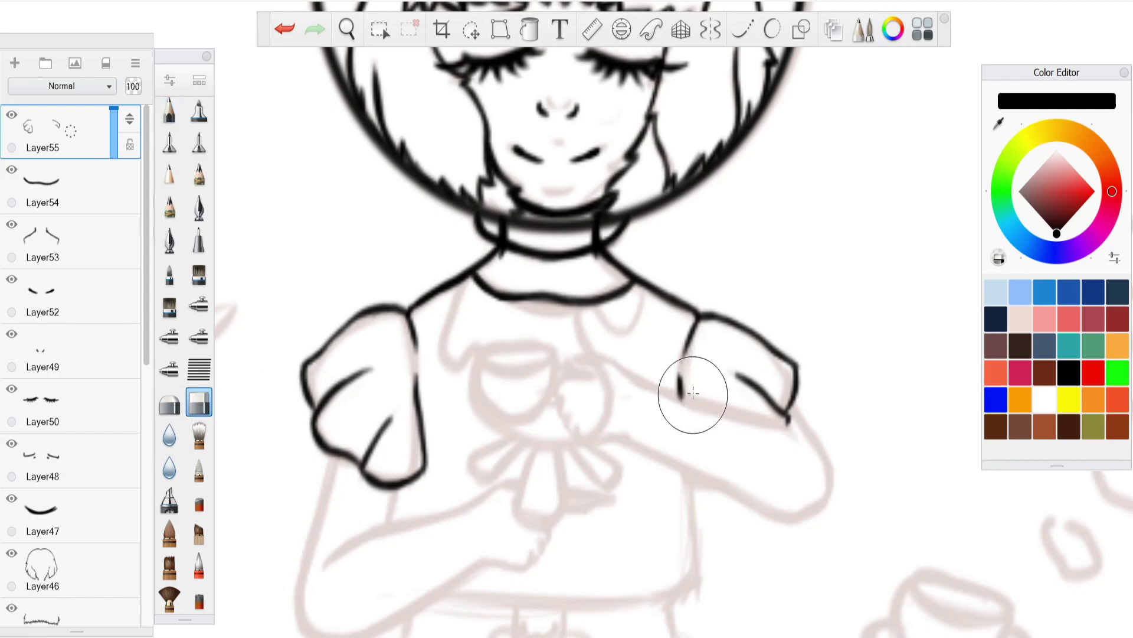
pyautogui.press('e')
pyautogui.click(199, 403)
pyautogui.moveTo(797, 417); pyautogui.dragTo(793, 431)
# Ink both side edges and the bottom hem of the shirt on a new layer, Layer56.
pyautogui.click(14, 64)
pyautogui.click(169, 110)
pyautogui.press('space')
pyautogui.moveTo(417, 112)
pyautogui.mouseDown()
pyautogui.moveTo(570, 227)
pyautogui.moveTo(580, 394)
pyautogui.mouseUp()
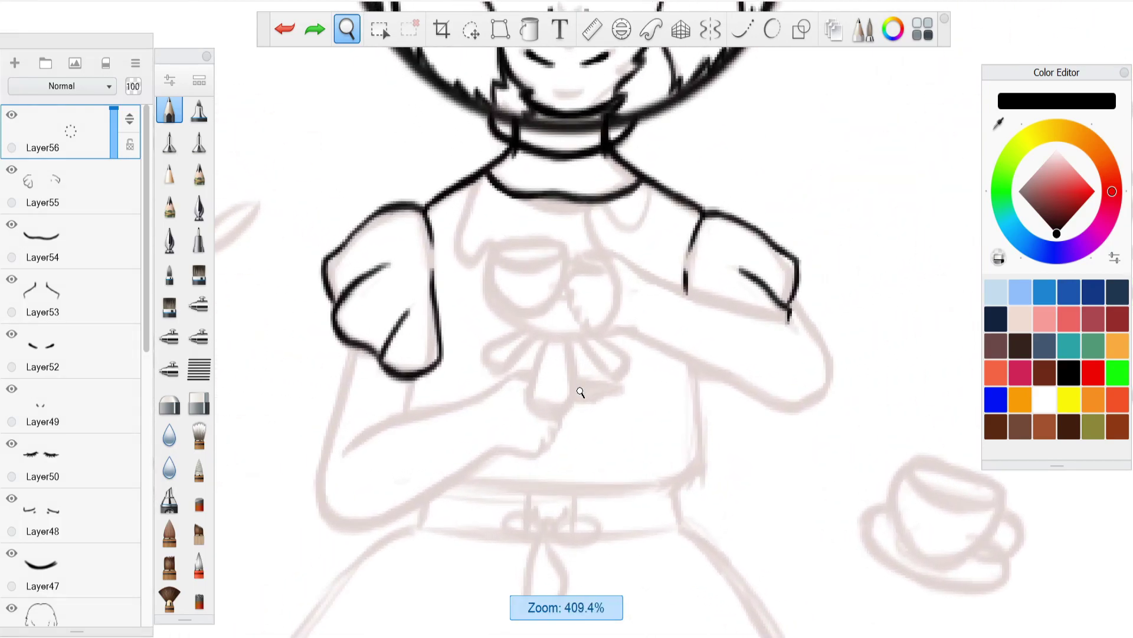
pyautogui.moveTo(413, 380); pyautogui.dragTo(406, 409)
pyautogui.moveTo(696, 416)
pyautogui.mouseDown()
pyautogui.moveTo(708, 475)
pyautogui.moveTo(676, 488)
pyautogui.moveTo(444, 485)
pyautogui.mouseUp()
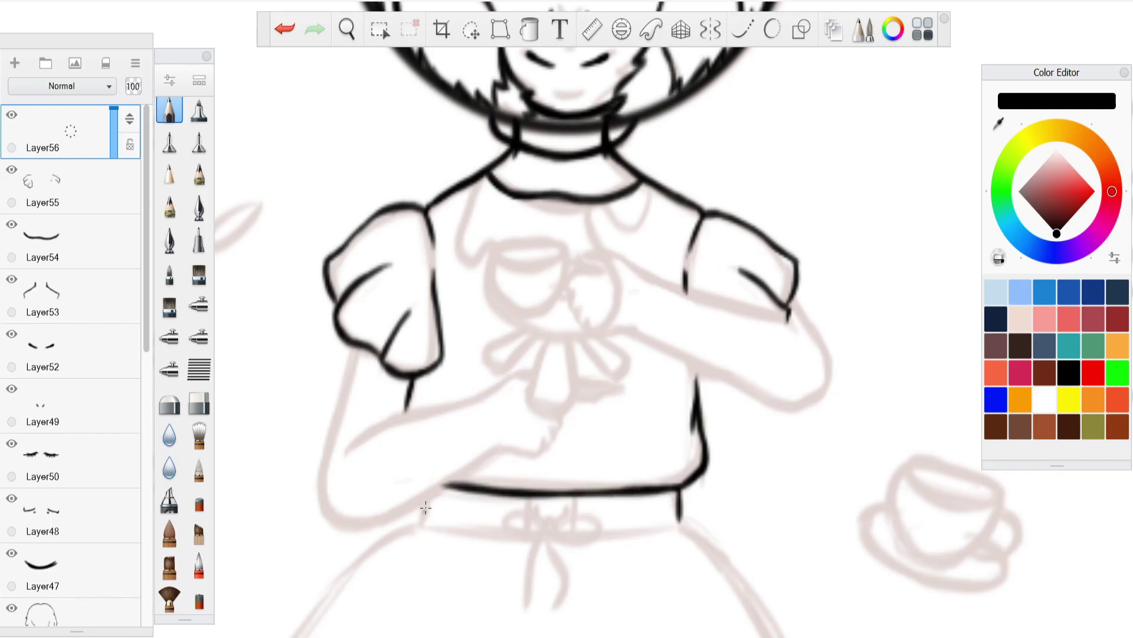
# Ink the lower edge of the waistband below the shirt hem on Layer56.
pyautogui.press('space')
pyautogui.moveTo(573, 461)
pyautogui.mouseDown()
pyautogui.moveTo(575, 540)
pyautogui.moveTo(575, 468)
pyautogui.mouseUp()
pyautogui.moveTo(745, 317); pyautogui.dragTo(628, 330)
pyautogui.moveTo(384, 316); pyautogui.dragTo(493, 328)
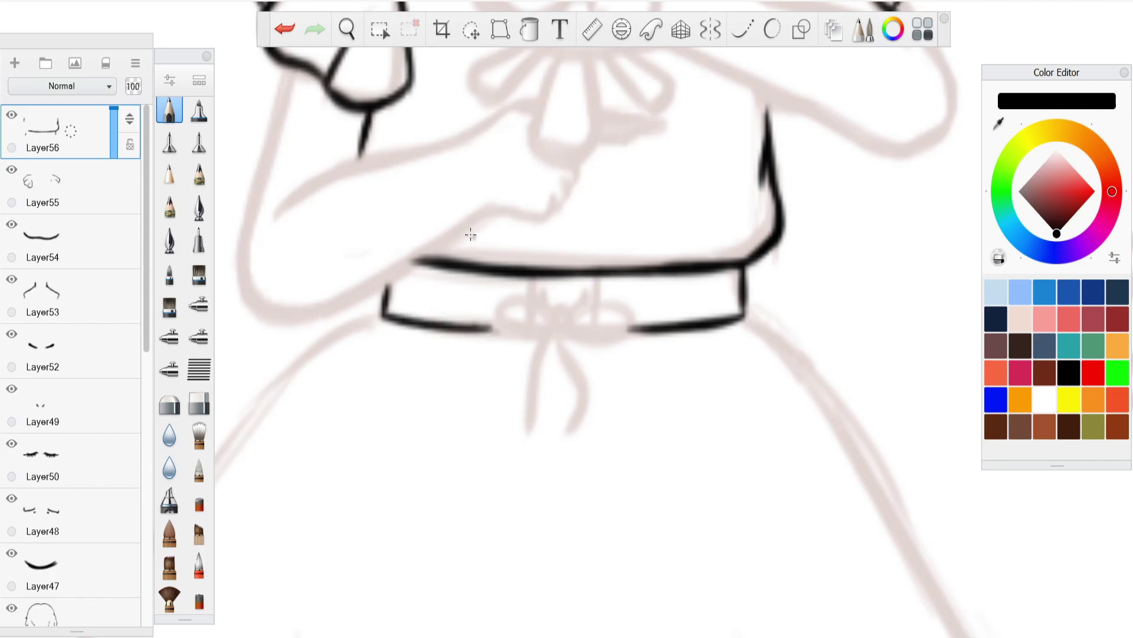
pyautogui.moveTo(658, 326); pyautogui.dragTo(501, 329)
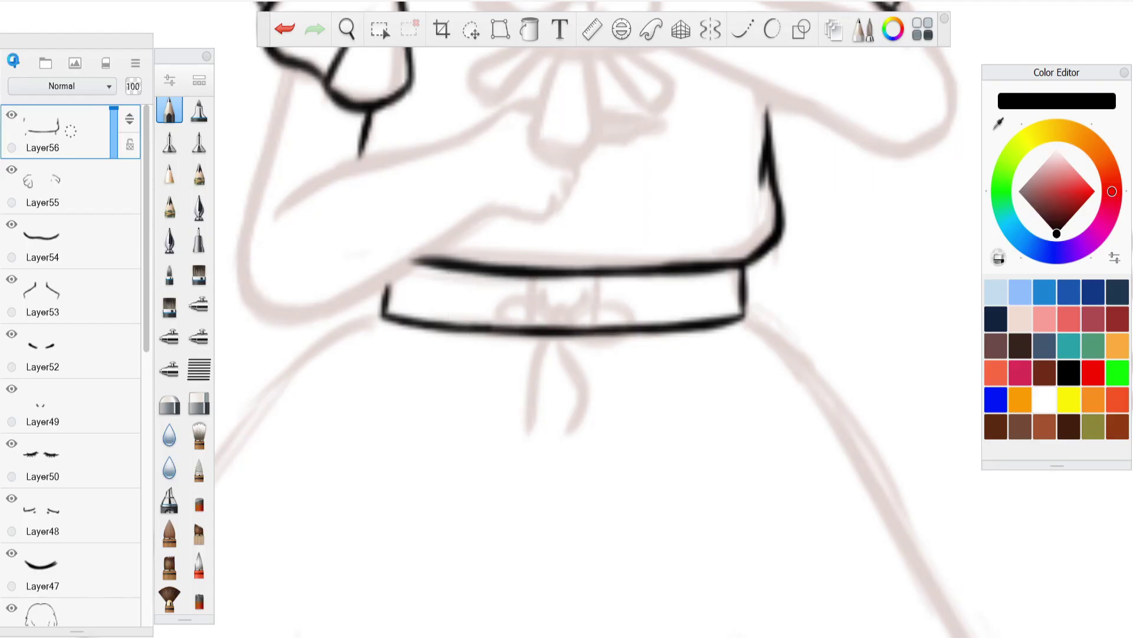
# Add a new layer, Layer57, above the shirt layer for the lower arm's line art.
pyautogui.click(13, 62)
pyautogui.press('space')
pyautogui.moveTo(467, 347); pyautogui.dragTo(460, 437)
pyautogui.moveTo(499, 387); pyautogui.dragTo(501, 360)
pyautogui.moveTo(336, 349)
pyautogui.mouseDown()
pyautogui.moveTo(488, 398)
pyautogui.moveTo(473, 324)
pyautogui.mouseUp()
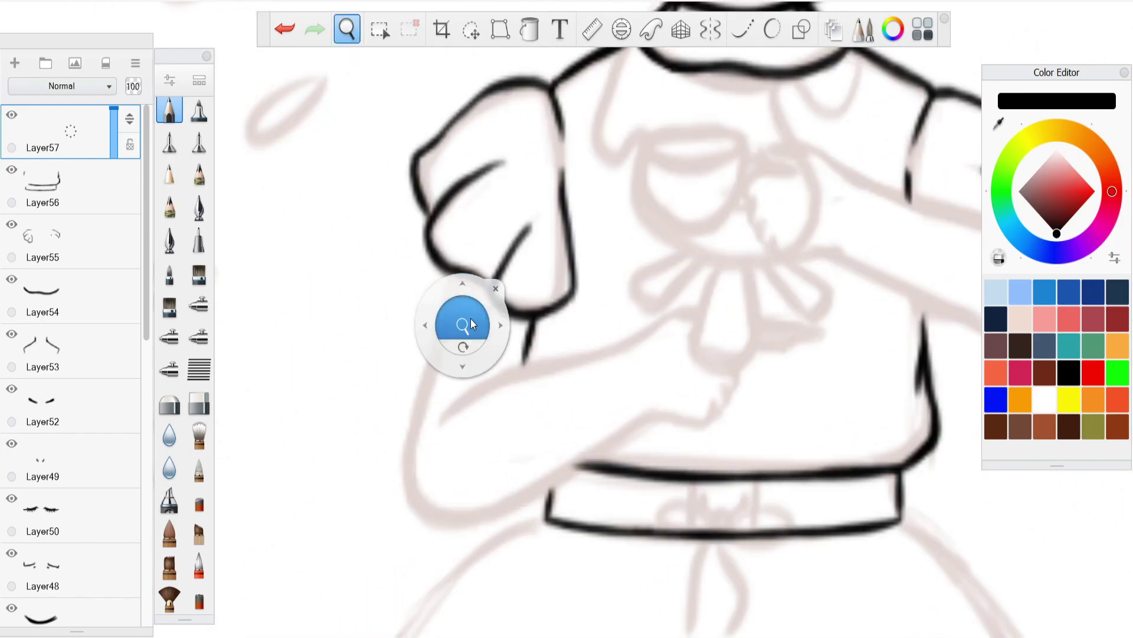
pyautogui.click(562, 422)
# Try inking the upper edge of the lower forearm on Layer57.
pyautogui.moveTo(660, 311); pyautogui.dragTo(575, 347)
pyautogui.moveTo(590, 343); pyautogui.dragTo(513, 362)
pyautogui.hotkey('ctrl', 'z')
pyautogui.hotkey('ctrl', 'z')
# Ink the lower arm's forearm, upper arm, elbow and curled fingers on Layer57.
pyautogui.moveTo(611, 331); pyautogui.dragTo(451, 393)
pyautogui.moveTo(461, 283); pyautogui.dragTo(436, 371)
pyautogui.moveTo(447, 329)
pyautogui.mouseDown()
pyautogui.moveTo(416, 440)
pyautogui.moveTo(444, 484)
pyautogui.mouseUp()
pyautogui.moveTo(626, 396)
pyautogui.mouseDown()
pyautogui.moveTo(477, 486)
pyautogui.moveTo(428, 479)
pyautogui.moveTo(626, 401)
pyautogui.moveTo(668, 407)
pyautogui.mouseUp()
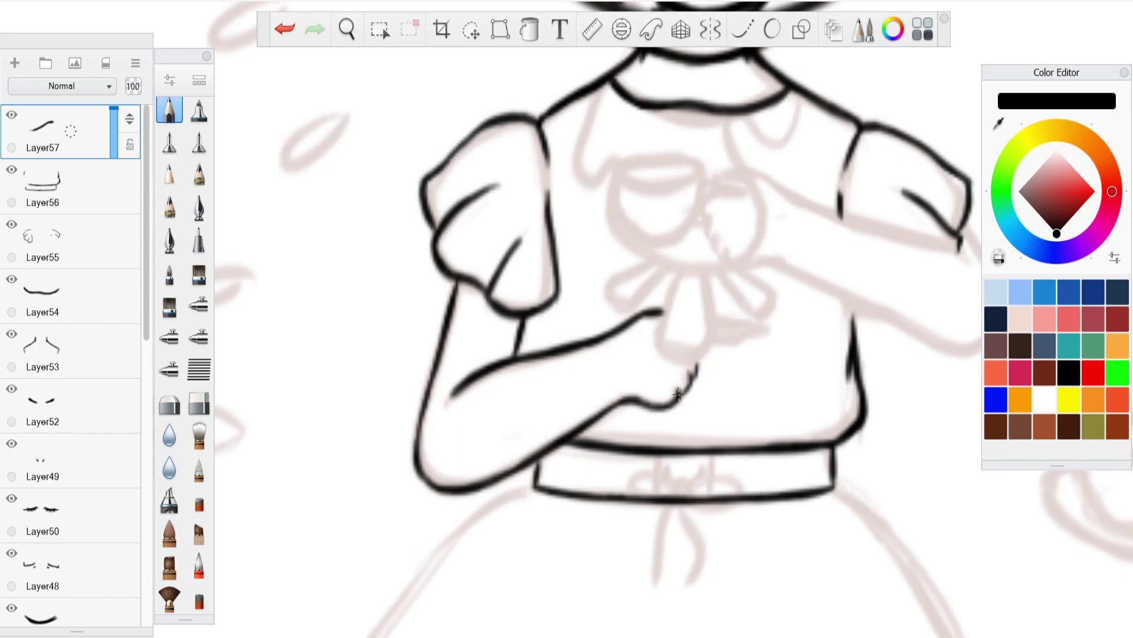
# Ink the raised arm's elbow, underside and upper edge on a new layer, Layer58, and tidy the lines with the eraser.
pyautogui.press('space')
pyautogui.moveTo(599, 295); pyautogui.dragTo(517, 446)
pyautogui.moveTo(535, 378); pyautogui.dragTo(539, 342)
pyautogui.hotkey('ctrl', 'l')
pyautogui.moveTo(715, 309)
pyautogui.mouseDown()
pyautogui.moveTo(755, 377)
pyautogui.moveTo(757, 430)
pyautogui.moveTo(678, 441)
pyautogui.mouseUp()
pyautogui.moveTo(602, 389)
pyautogui.mouseDown()
pyautogui.moveTo(519, 345)
pyautogui.moveTo(705, 447)
pyautogui.mouseUp()
pyautogui.press('e')
pyautogui.click(169, 111)
pyautogui.moveTo(729, 353); pyautogui.dragTo(553, 290)
pyautogui.moveTo(471, 252)
pyautogui.mouseDown()
pyautogui.moveTo(498, 254)
pyautogui.moveTo(565, 290)
pyautogui.mouseUp()
pyautogui.press('e')
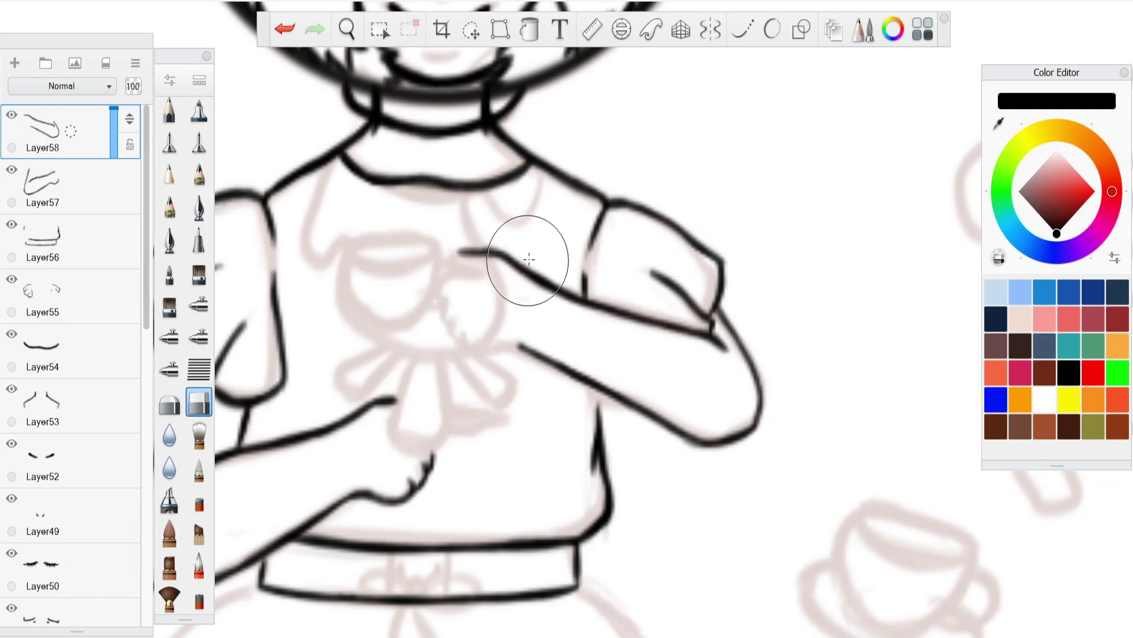
pyautogui.press('e')
# Ink the outline of the raised arm's hand and join it to the wrist on Layer58.
pyautogui.moveTo(449, 267); pyautogui.dragTo(462, 255)
pyautogui.moveTo(442, 300); pyautogui.dragTo(452, 335)
pyautogui.moveTo(519, 349); pyautogui.dragTo(499, 349)
# Ink the short finger strokes at the edge of the raised hand on a new layer, Layer59.
pyautogui.click(19, 67)
pyautogui.press('space')
pyautogui.moveTo(391, 98)
pyautogui.mouseDown()
pyautogui.moveTo(479, 413)
pyautogui.moveTo(582, 342)
pyautogui.moveTo(572, 381)
pyautogui.mouseUp()
pyautogui.moveTo(555, 300)
pyautogui.mouseDown()
pyautogui.moveTo(533, 338)
pyautogui.moveTo(543, 341)
pyautogui.moveTo(540, 302)
pyautogui.mouseUp()
pyautogui.moveTo(548, 341); pyautogui.dragTo(532, 341)
pyautogui.moveTo(540, 283)
pyautogui.mouseDown()
pyautogui.moveTo(531, 334)
pyautogui.moveTo(526, 302)
pyautogui.moveTo(532, 288)
pyautogui.moveTo(540, 298)
pyautogui.mouseUp()
pyautogui.hotkey('ctrl', 'z')
pyautogui.click(199, 403)
pyautogui.click(169, 111)
# Draw a flat black ellipse for the rim of the held cup on a new layer, Layer60.
pyautogui.click(15, 64)
pyautogui.click(773, 29)
pyautogui.click(801, 29)
pyautogui.press('v')
pyautogui.moveTo(511, 251); pyautogui.dragTo(510, 250)
pyautogui.press('Escape')
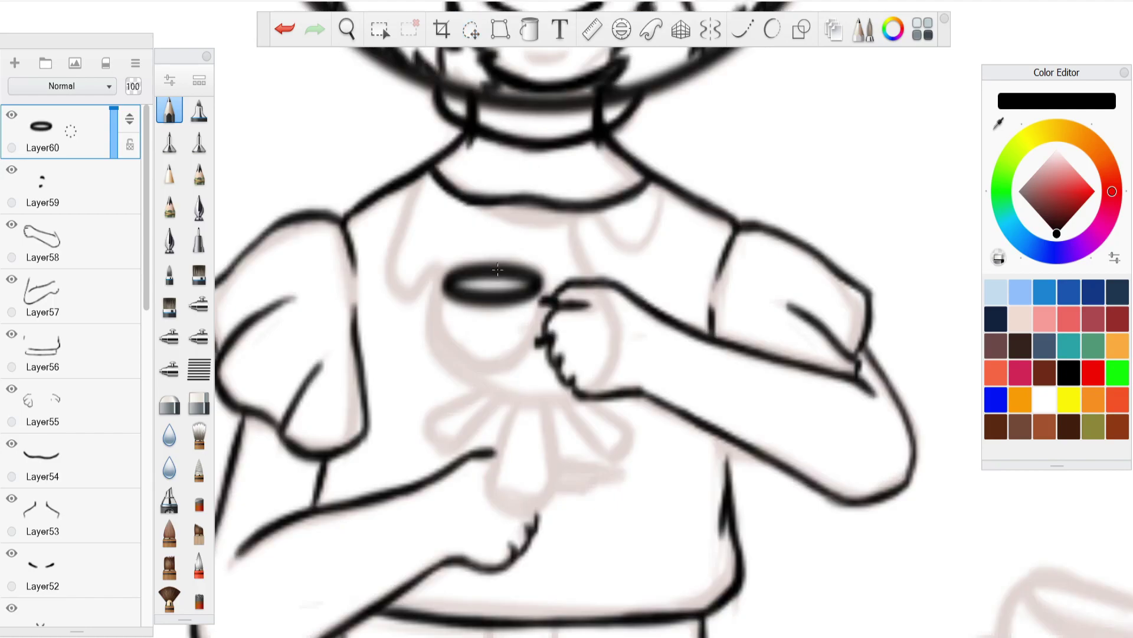
# Draw the rounded U-shaped body of the held cup below its rim on a new layer, Layer61, and fit it with a transform.
pyautogui.click(773, 29)
pyautogui.click(14, 63)
pyautogui.moveTo(445, 280)
pyautogui.mouseDown()
pyautogui.moveTo(505, 370)
pyautogui.moveTo(536, 287)
pyautogui.mouseUp()
pyautogui.click(471, 29)
pyautogui.moveTo(457, 244); pyautogui.dragTo(460, 241)
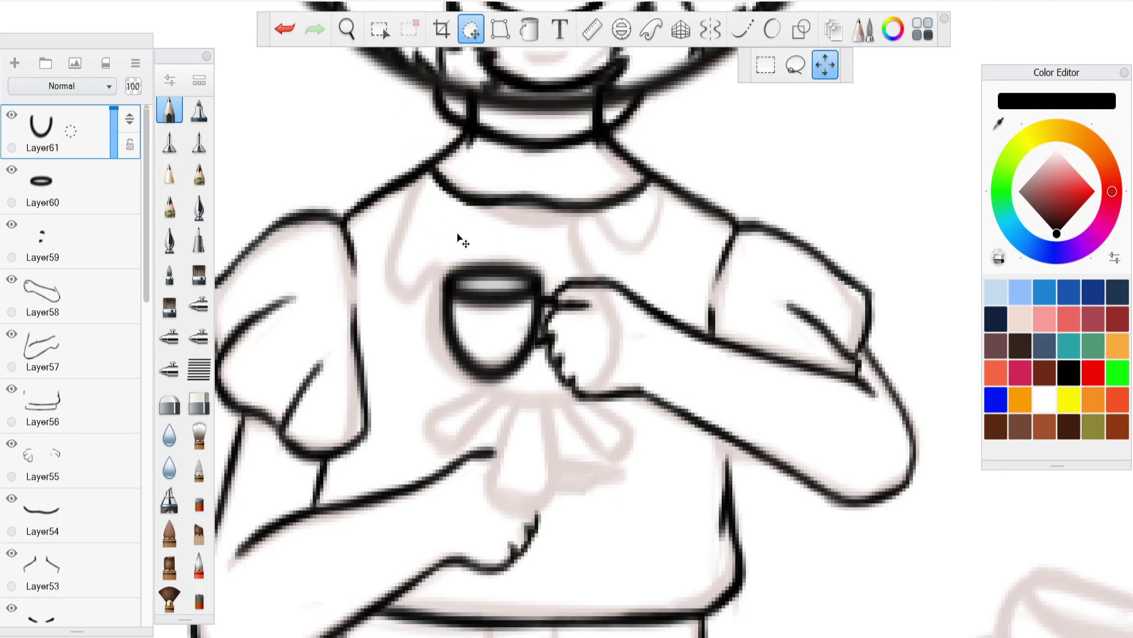
pyautogui.press('Escape')
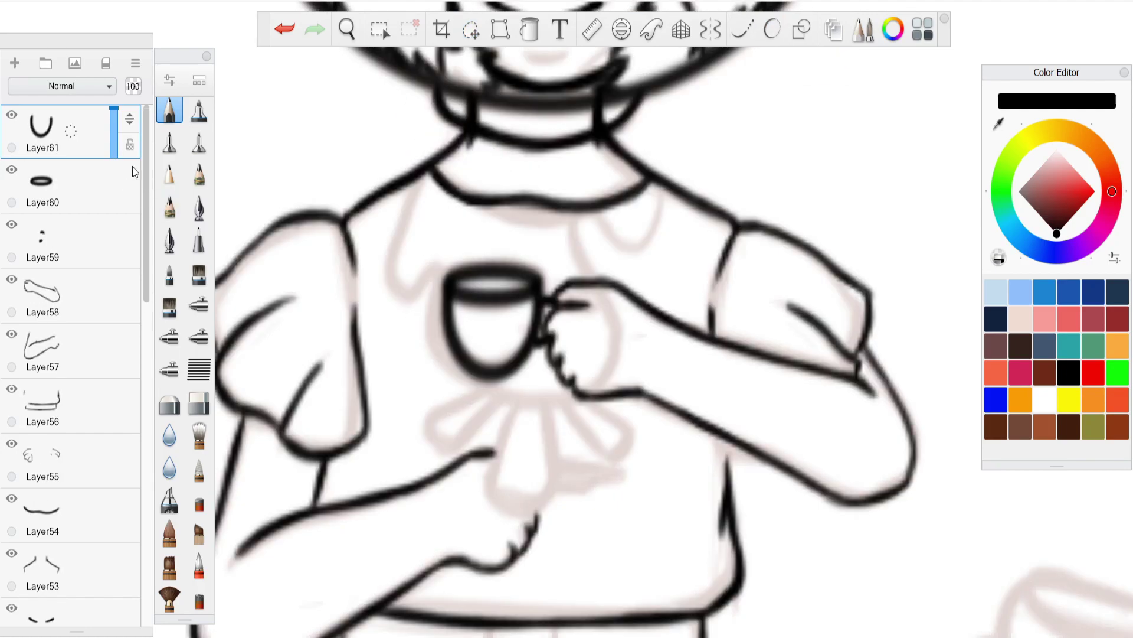
# Merge the cup's body and rim layers down into Layer59 and ink the small base of the held cup.
pyautogui.hotkey('ctrl', 'e')
pyautogui.hotkey('ctrl', 'e')
pyautogui.moveTo(462, 362)
pyautogui.mouseDown()
pyautogui.moveTo(473, 388)
pyautogui.moveTo(510, 389)
pyautogui.mouseUp()
pyautogui.press('space')
pyautogui.moveTo(476, 319); pyautogui.dragTo(454, 343)
# Duplicate the cup layer as Layer59-1, add an empty Layer62 above it and delete the original Layer59.
pyautogui.hotkey('ctrl', 'c')
pyautogui.hotkey('ctrl', 'v')
pyautogui.click(11, 169)
pyautogui.click(15, 63)
pyautogui.click(11, 225)
pyautogui.click(42, 237)
pyautogui.press('space')
pyautogui.moveTo(761, 422); pyautogui.dragTo(521, 315)
pyautogui.click(471, 29)
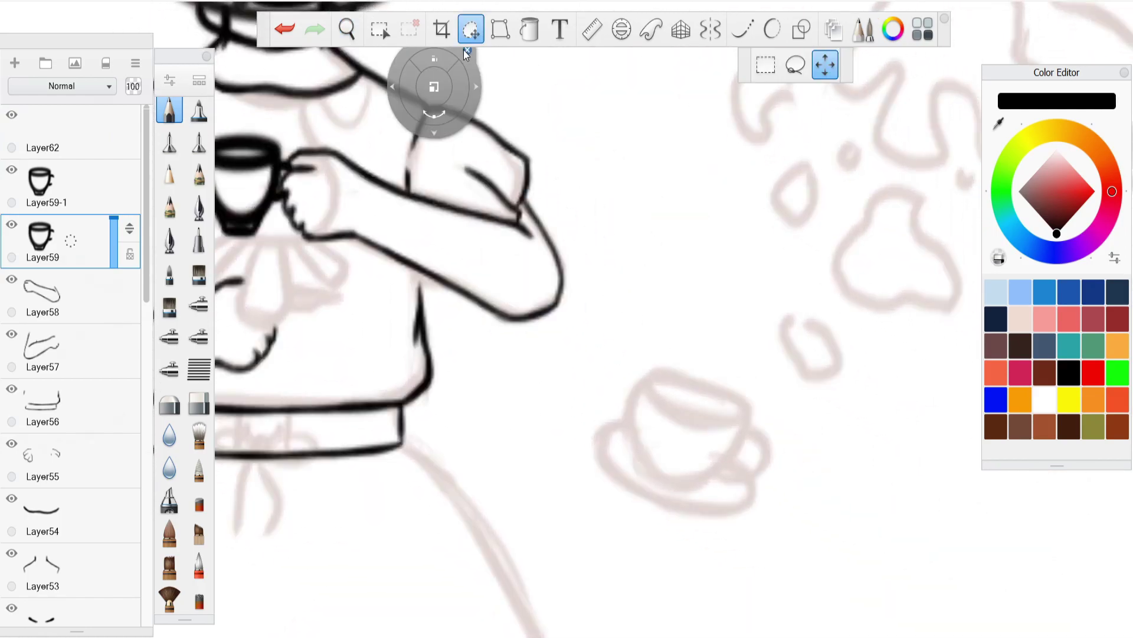
pyautogui.moveTo(71, 240); pyautogui.dragTo(78, 167)
# Ink the extended fingers of the lower hand on Layer62.
pyautogui.click(74, 138)
pyautogui.moveTo(384, 245); pyautogui.dragTo(499, 226)
pyautogui.moveTo(575, 419)
pyautogui.mouseDown()
pyautogui.moveTo(514, 424)
pyautogui.moveTo(580, 437)
pyautogui.moveTo(517, 420)
pyautogui.moveTo(543, 450)
pyautogui.moveTo(540, 421)
pyautogui.mouseUp()
# Ink the scalloped collar edges and the large bow on the chest around the held cup on a new layer, Layer63.
pyautogui.click(14, 63)
pyautogui.click(772, 29)
pyautogui.moveTo(378, 135)
pyautogui.mouseDown()
pyautogui.moveTo(363, 236)
pyautogui.moveTo(528, 355)
pyautogui.mouseUp()
pyautogui.moveTo(608, 151)
pyautogui.mouseDown()
pyautogui.moveTo(564, 220)
pyautogui.moveTo(534, 357)
pyautogui.moveTo(393, 372)
pyautogui.moveTo(454, 369)
pyautogui.mouseUp()
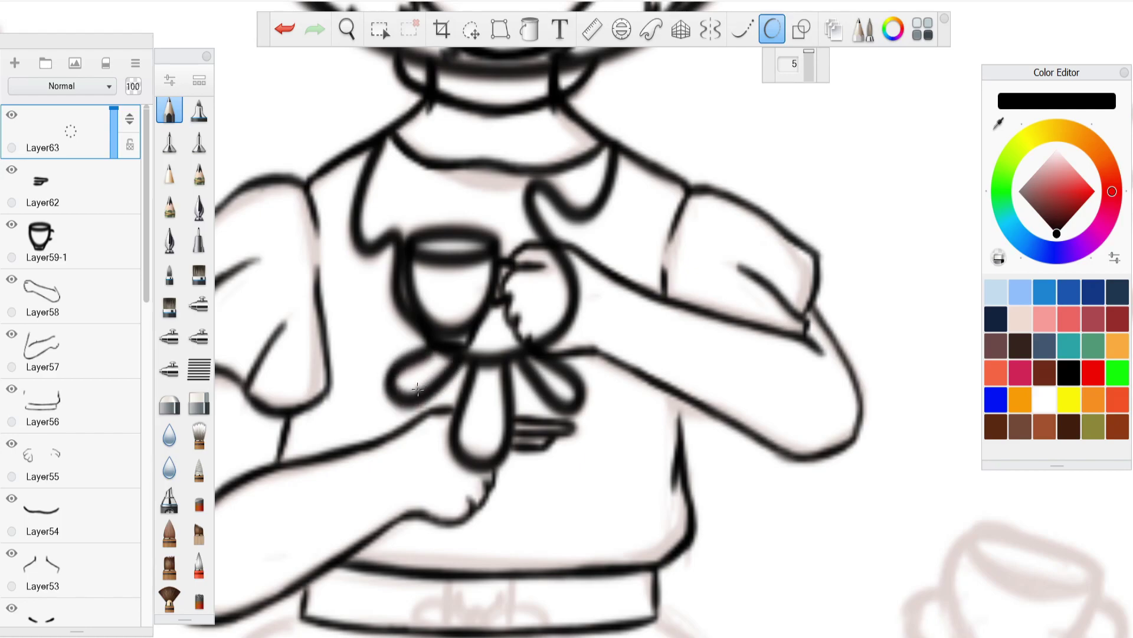
pyautogui.click(11, 225)
pyautogui.click(12, 225)
# Add a new layer, Layer64, for the skirt's line art.
pyautogui.press('space')
pyautogui.moveTo(412, 267); pyautogui.dragTo(434, 478)
pyautogui.click(15, 63)
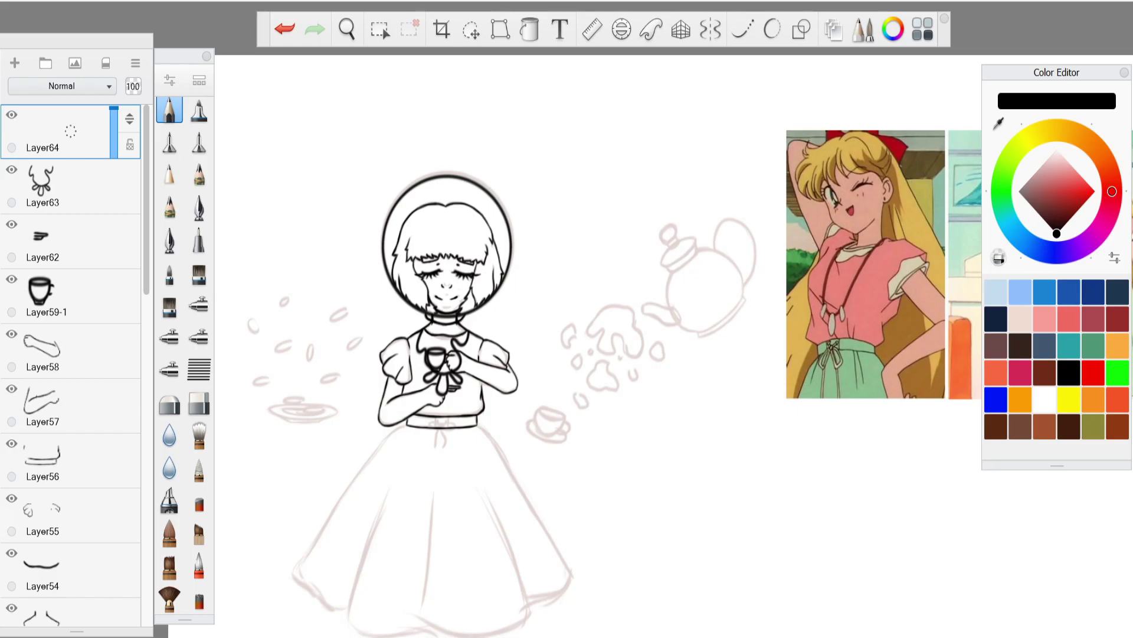
pyautogui.press('space')
pyautogui.moveTo(467, 386); pyautogui.dragTo(446, 436)
pyautogui.moveTo(446, 435); pyautogui.dragTo(541, 418)
pyautogui.moveTo(543, 377)
pyautogui.mouseDown()
pyautogui.moveTo(495, 408)
pyautogui.moveTo(490, 349)
pyautogui.moveTo(549, 387)
pyautogui.mouseUp()
pyautogui.moveTo(508, 464); pyautogui.dragTo(506, 337)
pyautogui.moveTo(479, 372); pyautogui.dragTo(511, 330)
pyautogui.hotkey('ctrl', 'z')
pyautogui.press(']')
pyautogui.press(']')
pyautogui.moveTo(479, 441)
pyautogui.mouseDown()
pyautogui.moveTo(605, 400)
pyautogui.moveTo(405, 431)
pyautogui.mouseUp()
pyautogui.click(284, 29)
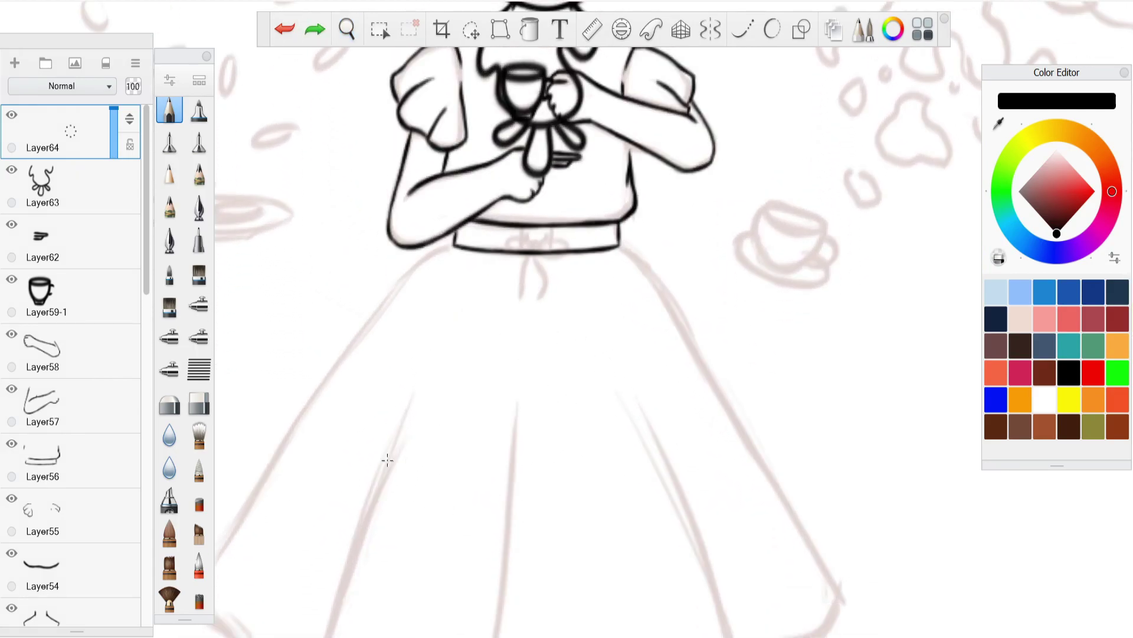
pyautogui.press('space')
pyautogui.moveTo(507, 355)
pyautogui.mouseDown()
pyautogui.moveTo(561, 327)
pyautogui.moveTo(561, 360)
pyautogui.moveTo(567, 348)
pyautogui.moveTo(590, 356)
pyautogui.moveTo(554, 334)
pyautogui.mouseUp()
pyautogui.click(65, 515)
pyautogui.press('space')
pyautogui.click(285, 27)
pyautogui.click(283, 26)
# Ink the skirt's left edge from the waistband down and around the left hem corner on Layer64.
pyautogui.press('space')
pyautogui.moveTo(468, 321); pyautogui.dragTo(481, 490)
pyautogui.moveTo(481, 490); pyautogui.dragTo(508, 339)
pyautogui.click(65, 131)
pyautogui.moveTo(417, 387); pyautogui.dragTo(383, 397)
pyautogui.moveTo(378, 397)
pyautogui.mouseDown()
pyautogui.moveTo(403, 502)
pyautogui.moveTo(413, 354)
pyautogui.mouseUp()
pyautogui.moveTo(470, 183)
pyautogui.mouseDown()
pyautogui.moveTo(413, 228)
pyautogui.moveTo(279, 420)
pyautogui.mouseUp()
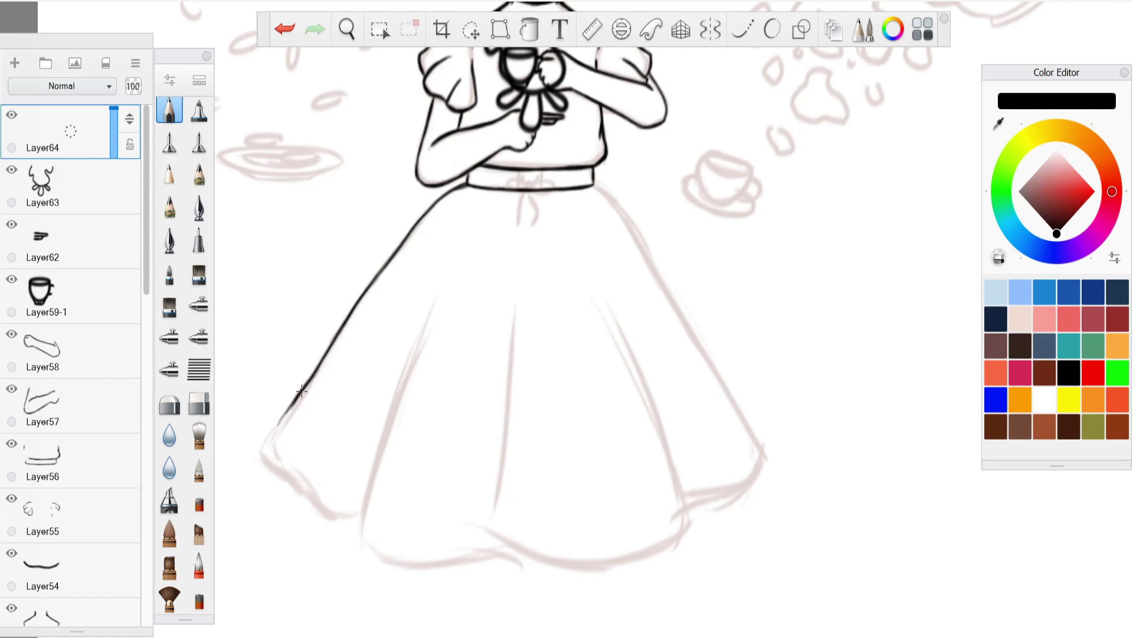
pyautogui.moveTo(283, 472); pyautogui.dragTo(322, 512)
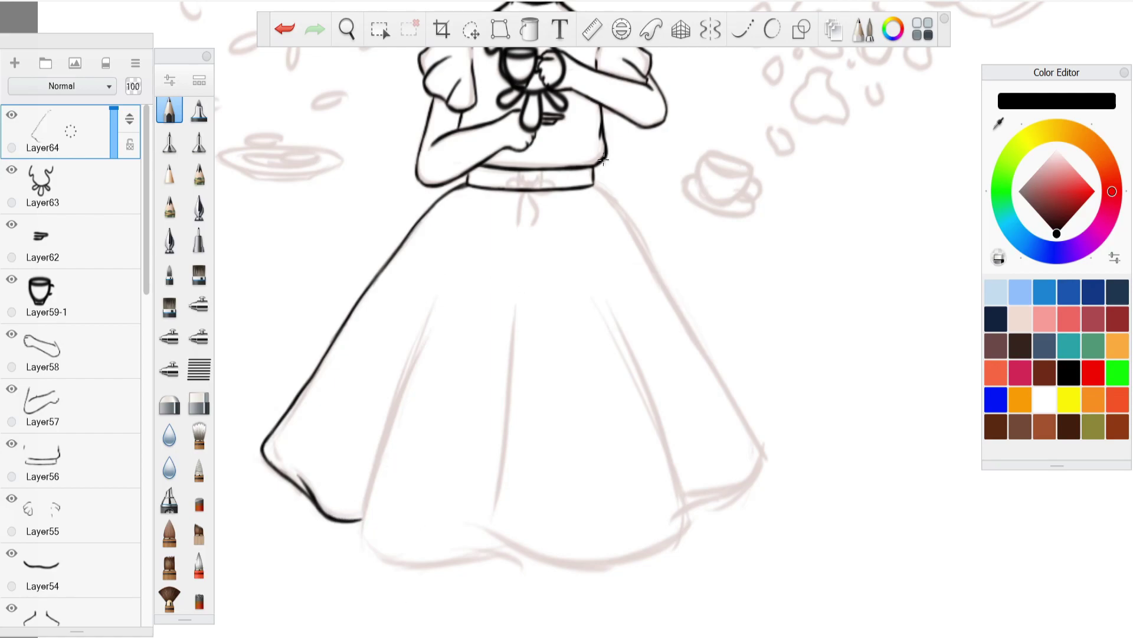
# Ink the skirt's right edge and right hem corner on Layer64, redoing the first stroke, and tidy the lines with the eraser.
pyautogui.moveTo(590, 185); pyautogui.dragTo(736, 410)
pyautogui.hotkey('ctrl', 'z')
pyautogui.hotkey('ctrl', 'z')
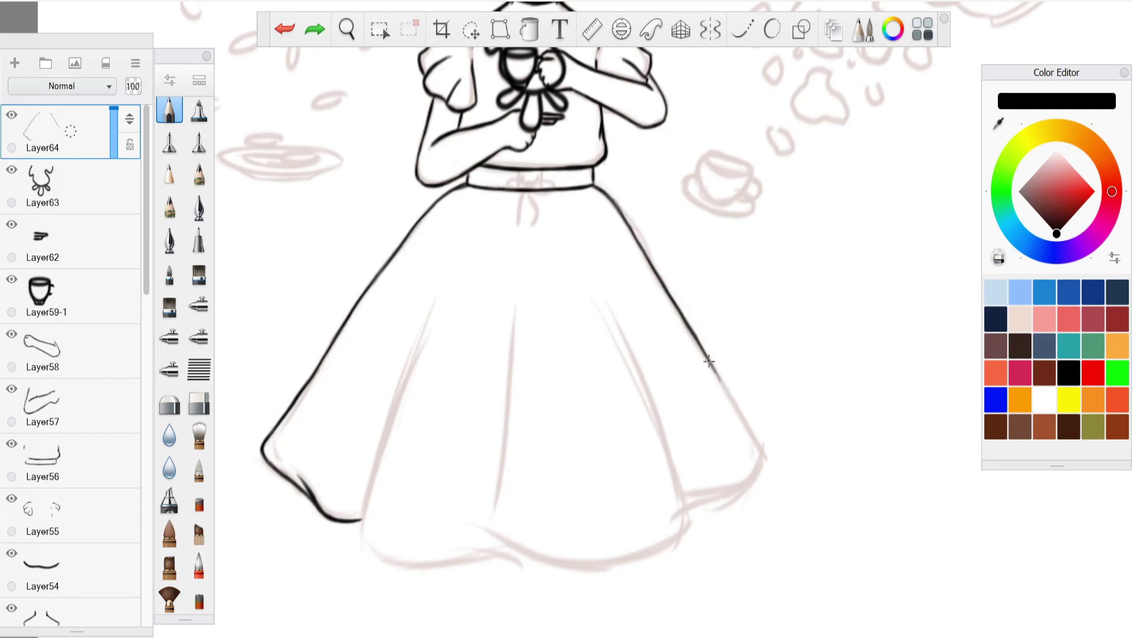
pyautogui.moveTo(716, 370); pyautogui.dragTo(745, 424)
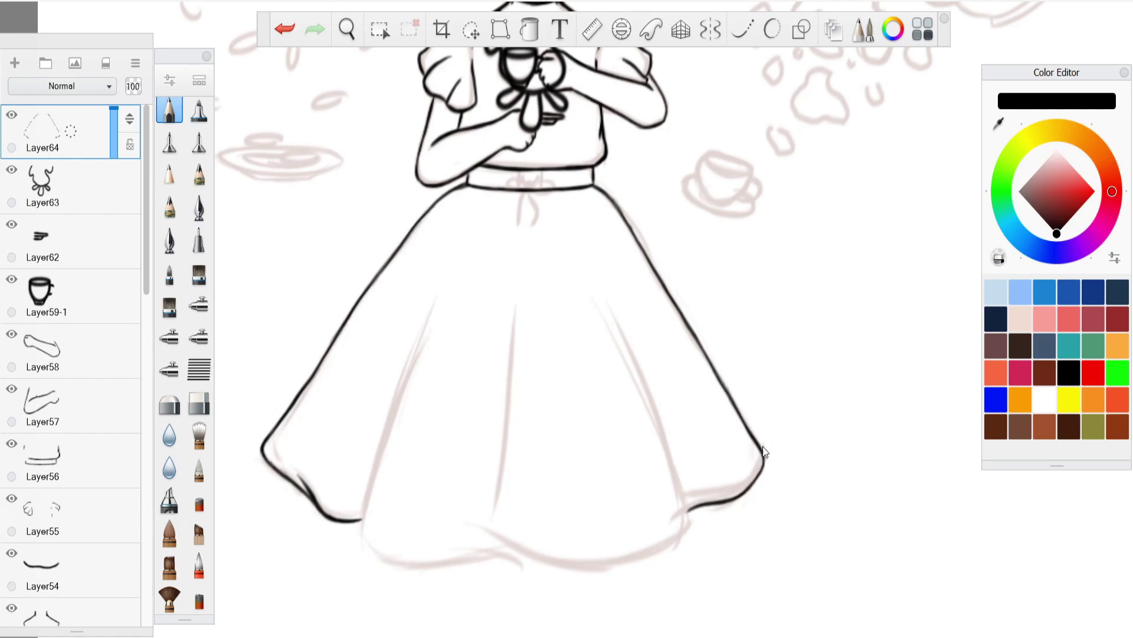
pyautogui.press('e')
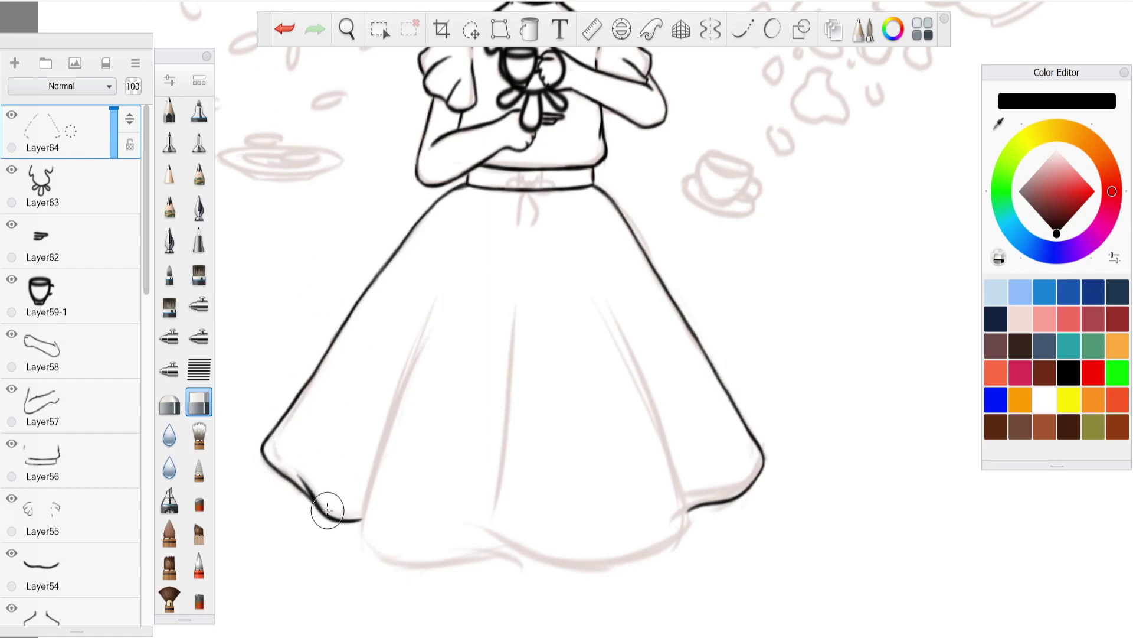
pyautogui.press('e')
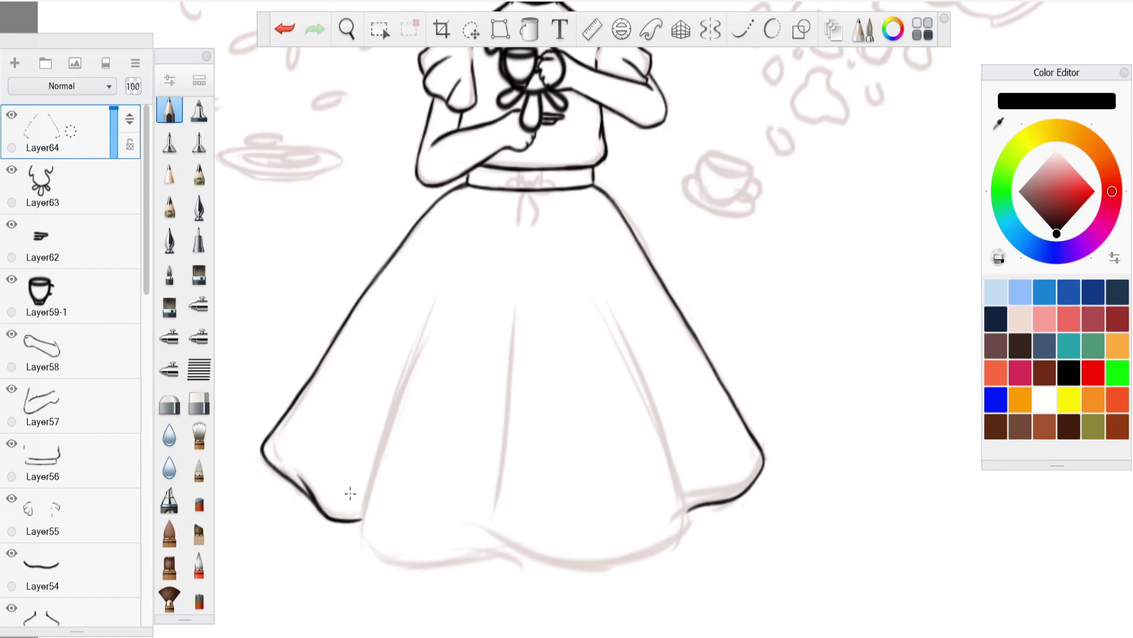
pyautogui.press('e')
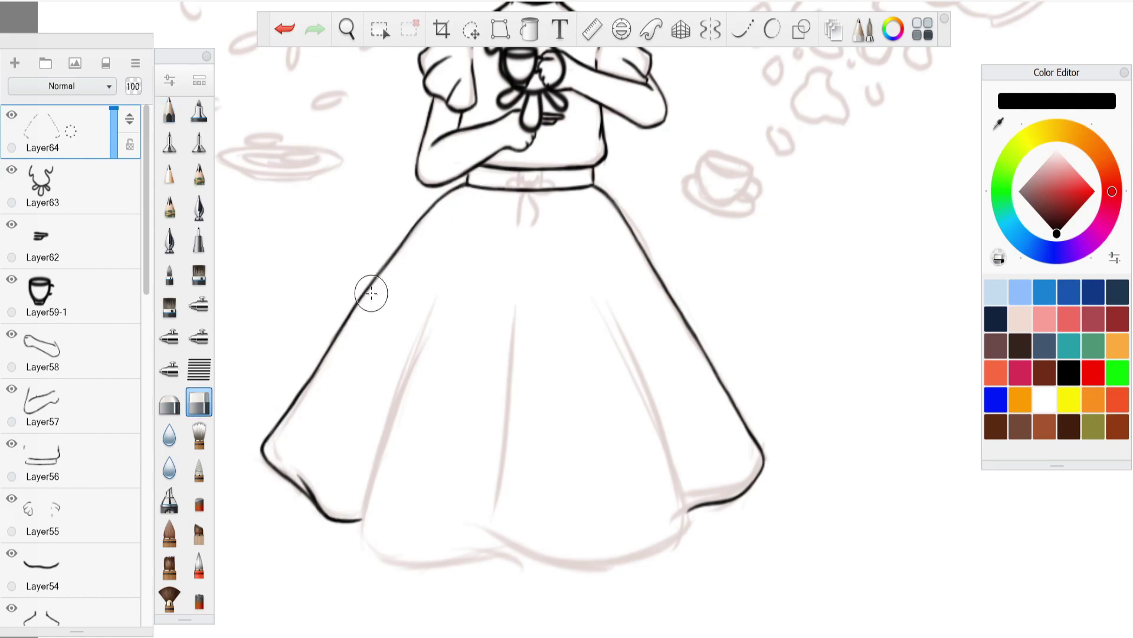
# Ink the skirt's three long fold lines and the wavy front hem on a new layer, Layer65.
pyautogui.hotkey('ctrl', 'shift', 'n')
pyautogui.press('e')
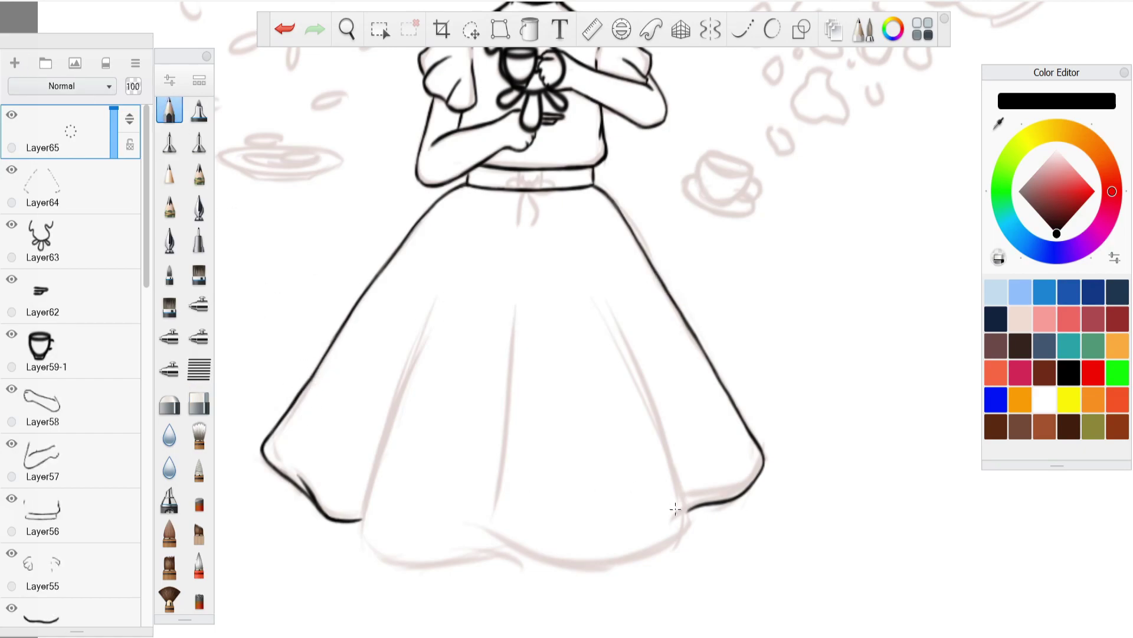
pyautogui.moveTo(637, 364); pyautogui.dragTo(687, 525)
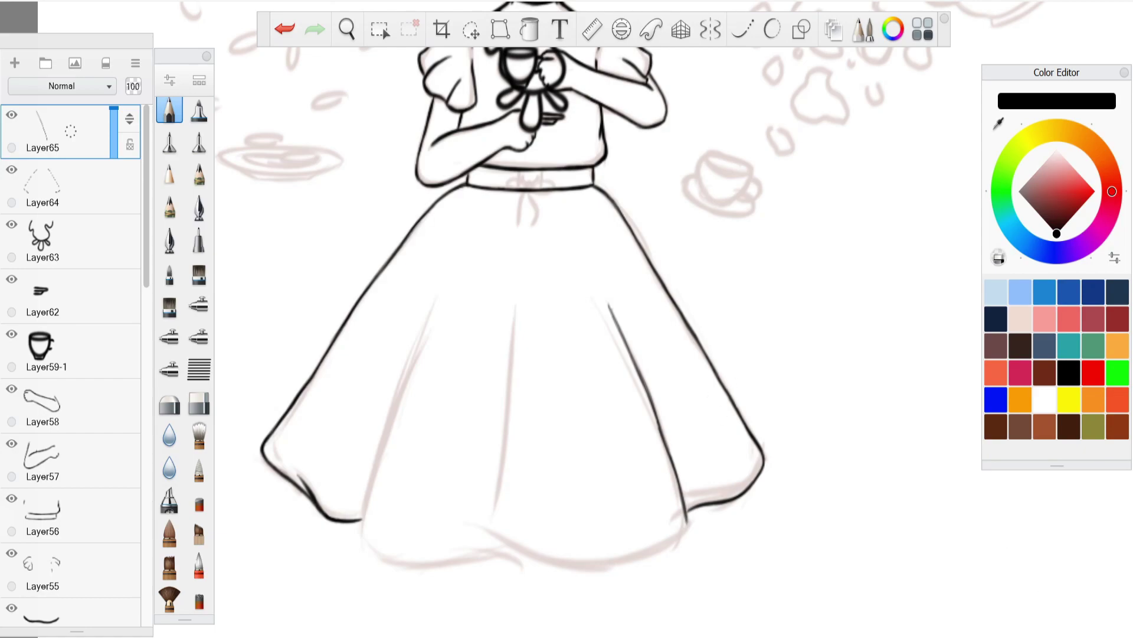
pyautogui.moveTo(435, 303); pyautogui.dragTo(396, 409)
pyautogui.moveTo(423, 366); pyautogui.dragTo(374, 479)
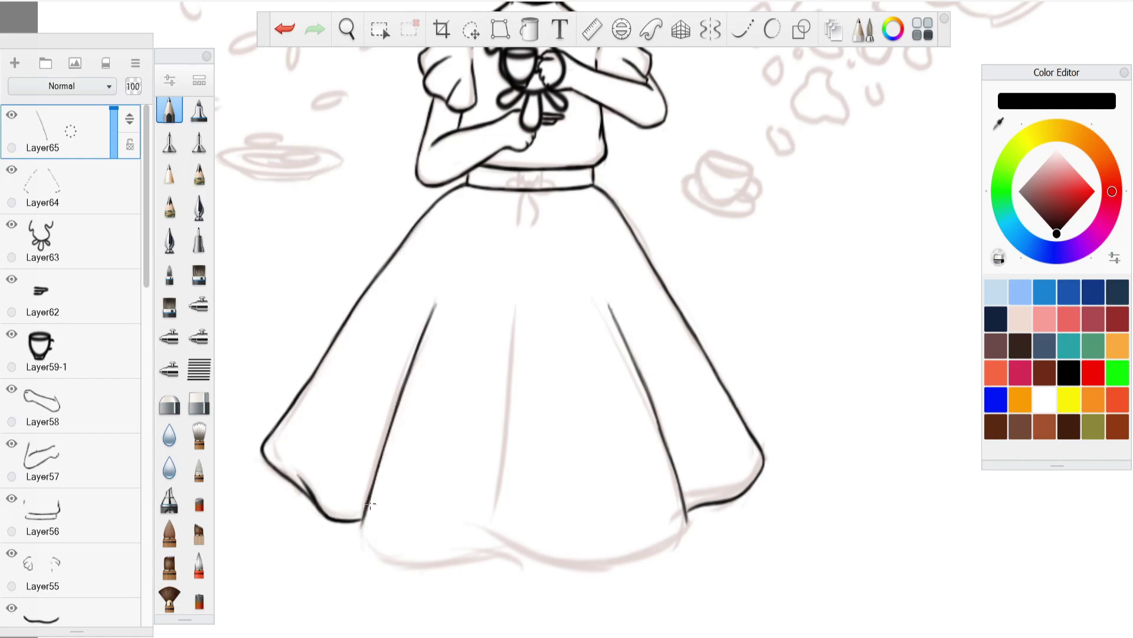
pyautogui.moveTo(508, 550); pyautogui.dragTo(390, 554)
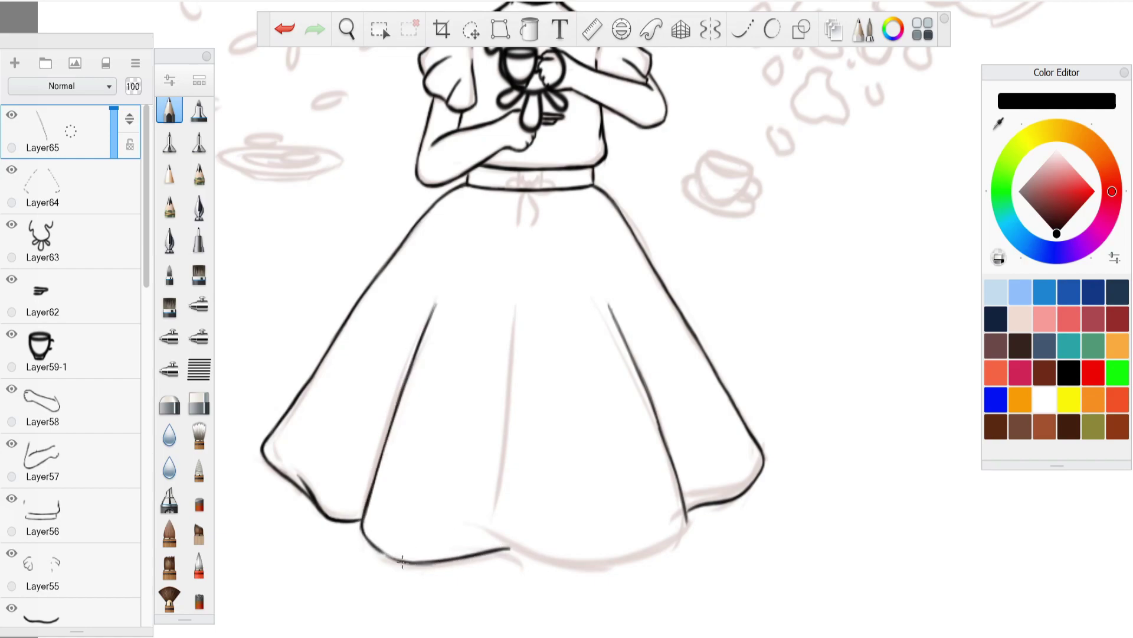
pyautogui.moveTo(516, 308); pyautogui.dragTo(493, 514)
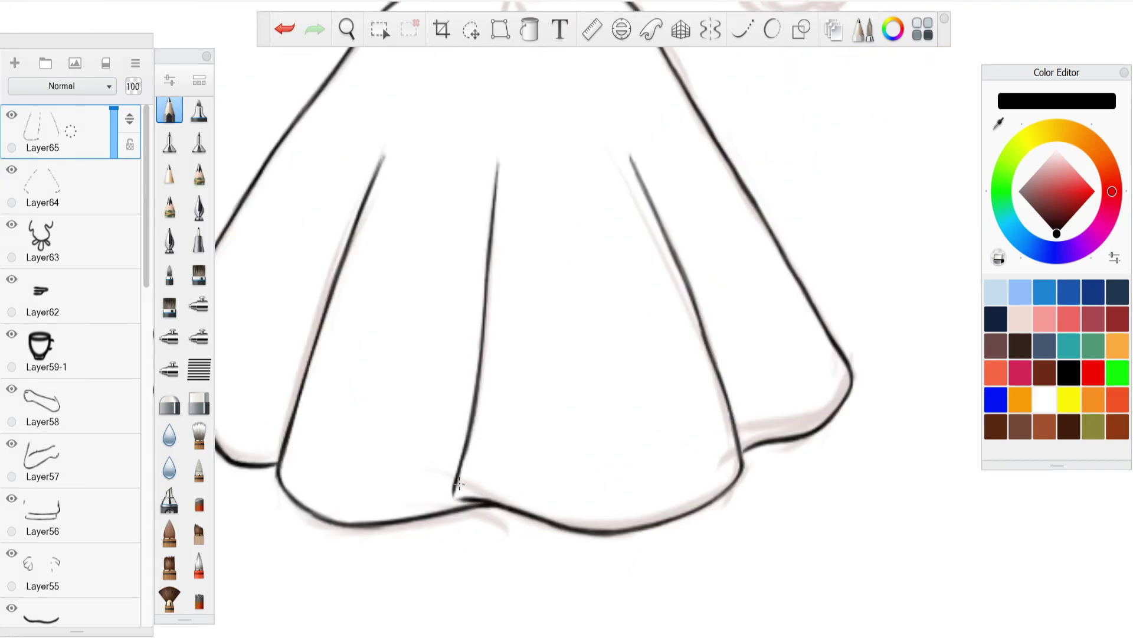
# Merge the skirt folds into Layer64 and ink two short vertical lines on the waistband on a new layer, Layer66.
pyautogui.scroll(-4, 70, 366)
pyautogui.scroll(-4, 440, 262)
pyautogui.press('space')
pyautogui.moveTo(491, 309)
pyautogui.mouseDown()
pyautogui.moveTo(496, 353)
pyautogui.moveTo(518, 386)
pyautogui.mouseUp()
pyautogui.scroll(4, 525, 387)
pyautogui.scroll(4, 71, 224)
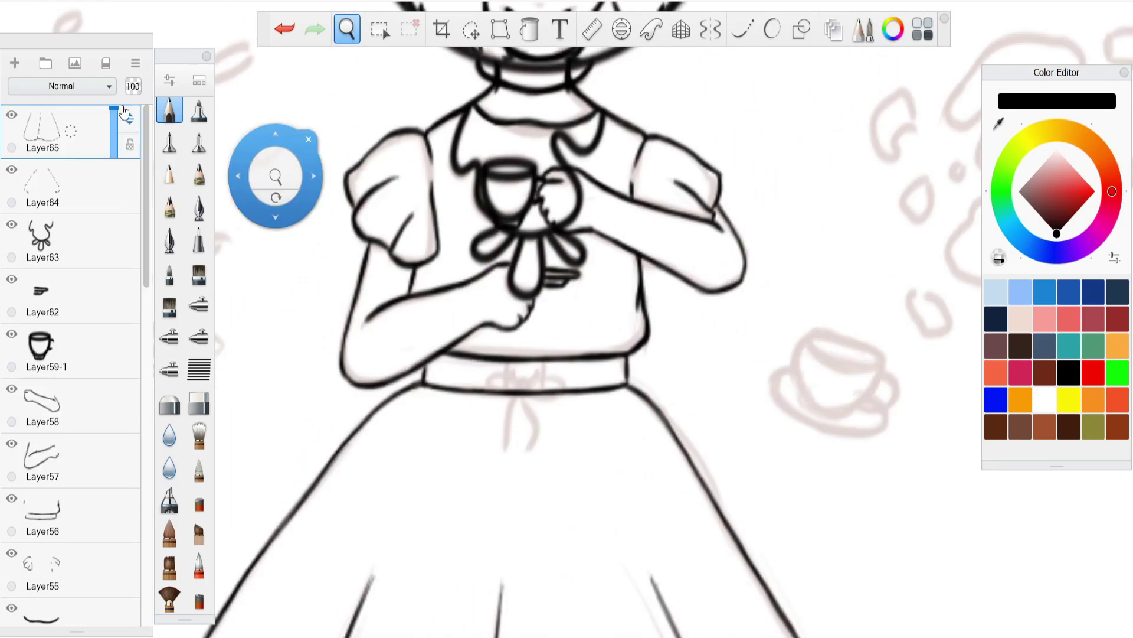
pyautogui.click(14, 63)
pyautogui.moveTo(71, 186); pyautogui.dragTo(76, 225)
pyautogui.click(71, 138)
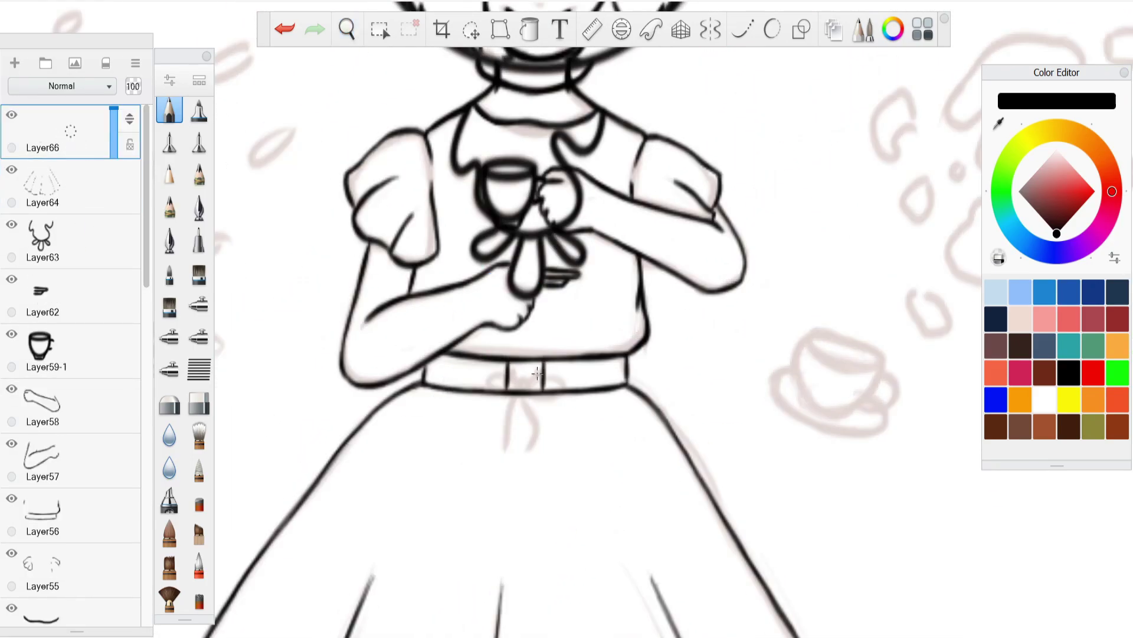
# Ink the small waist bow with its knot, two loops and hanging tails on a new layer, Layer67, undoing poor strokes.
pyautogui.hotkey('ctrl', 'shift', 'n')
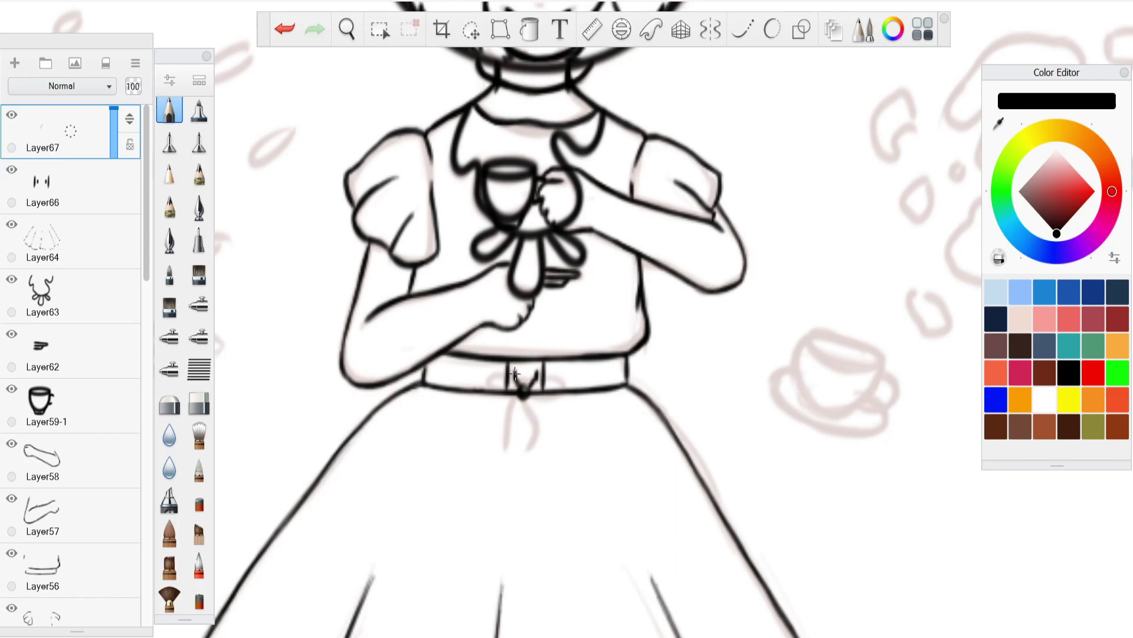
pyautogui.moveTo(525, 396)
pyautogui.mouseDown()
pyautogui.moveTo(556, 392)
pyautogui.moveTo(487, 366)
pyautogui.moveTo(509, 439)
pyautogui.mouseUp()
pyautogui.click(290, 34)
pyautogui.moveTo(525, 404)
pyautogui.mouseDown()
pyautogui.moveTo(535, 446)
pyautogui.moveTo(513, 449)
pyautogui.moveTo(536, 444)
pyautogui.mouseUp()
pyautogui.click(290, 36)
pyautogui.click(290, 36)
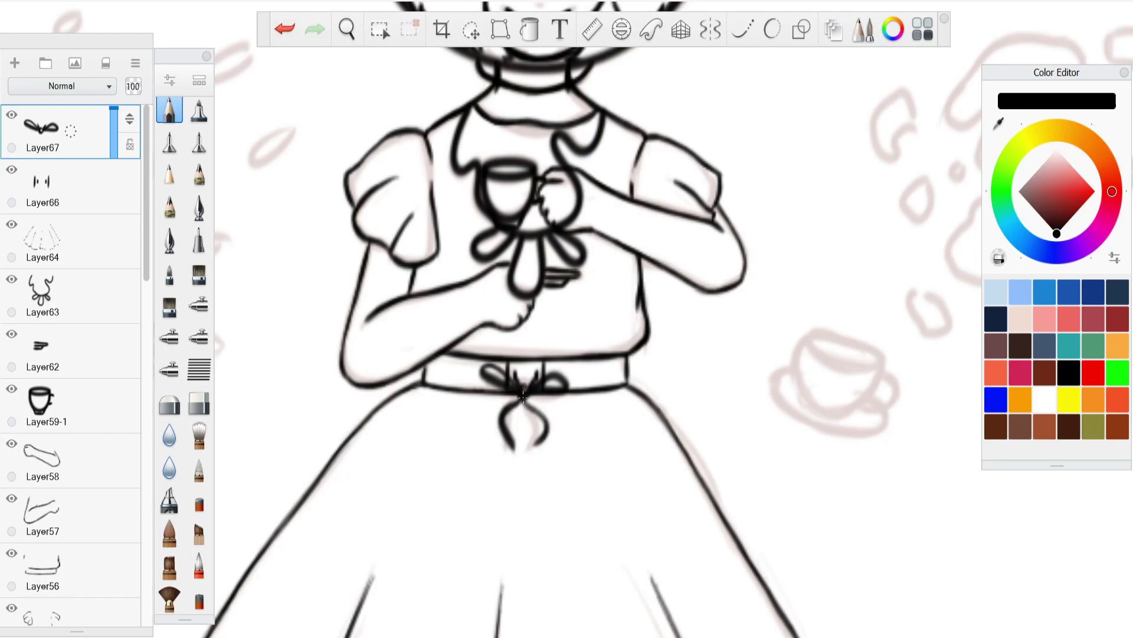
# Erase the lines overlapping the waist bow's knot on Layer66, Layer64 and Layer56.
pyautogui.click(59, 186)
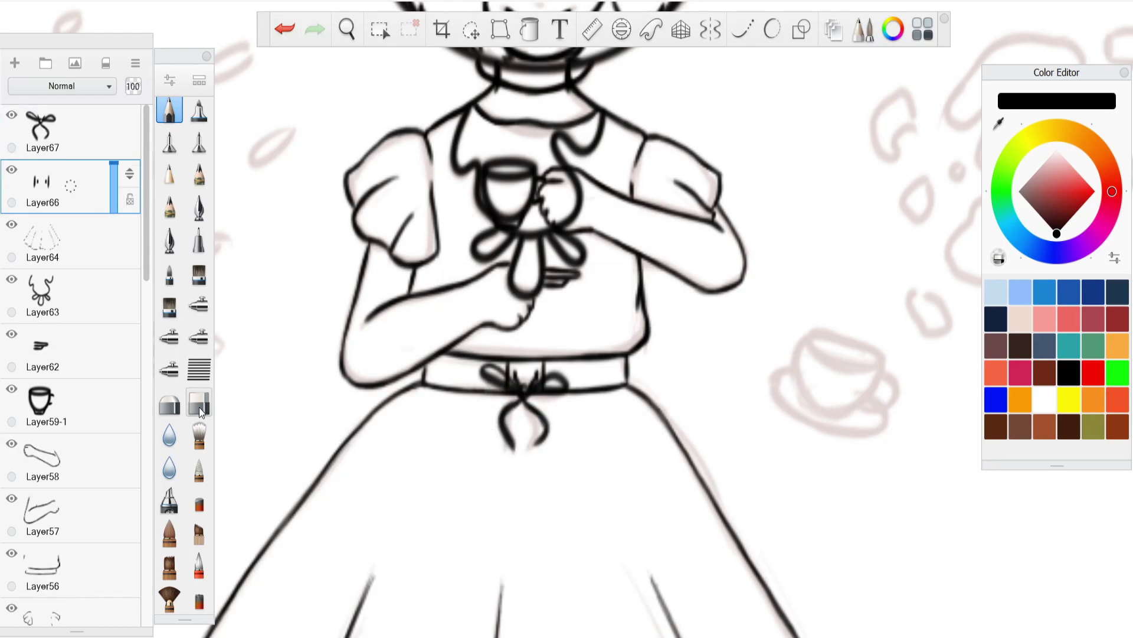
pyautogui.click(199, 403)
pyautogui.click(59, 242)
pyautogui.click(59, 570)
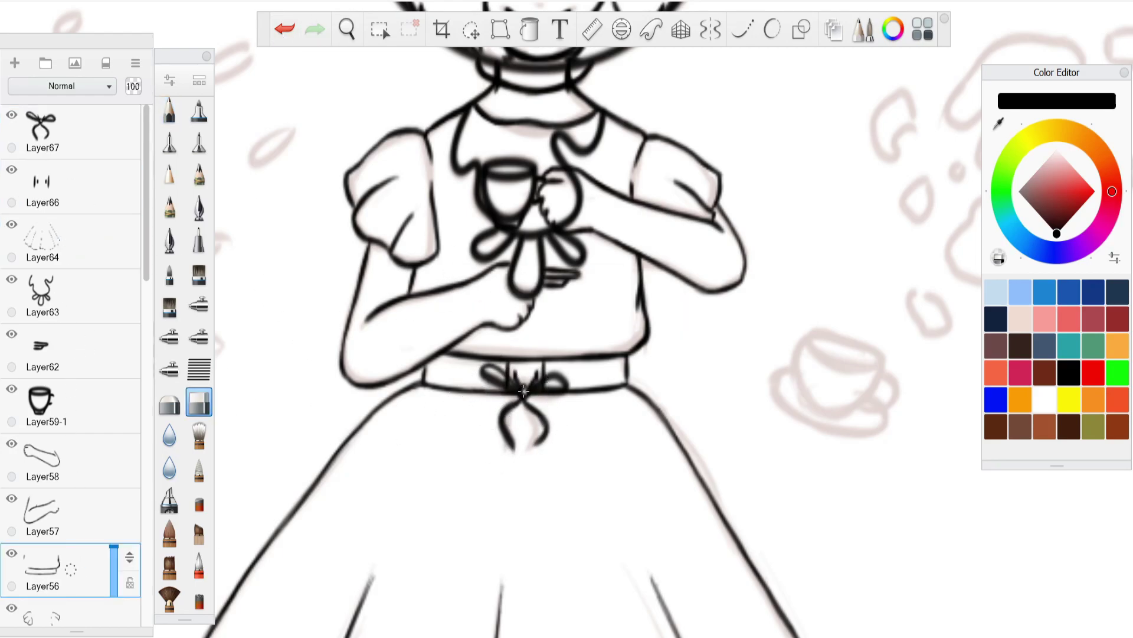
# Draw a wide flat ellipse for the plate's rim on a new layer, Layer68, with the ellipse shape tool.
pyautogui.click(56, 133)
pyautogui.click(15, 64)
pyautogui.press('space')
pyautogui.moveTo(476, 331); pyautogui.dragTo(463, 515)
pyautogui.moveTo(236, 449); pyautogui.dragTo(531, 457)
pyautogui.click(802, 28)
pyautogui.click(810, 65)
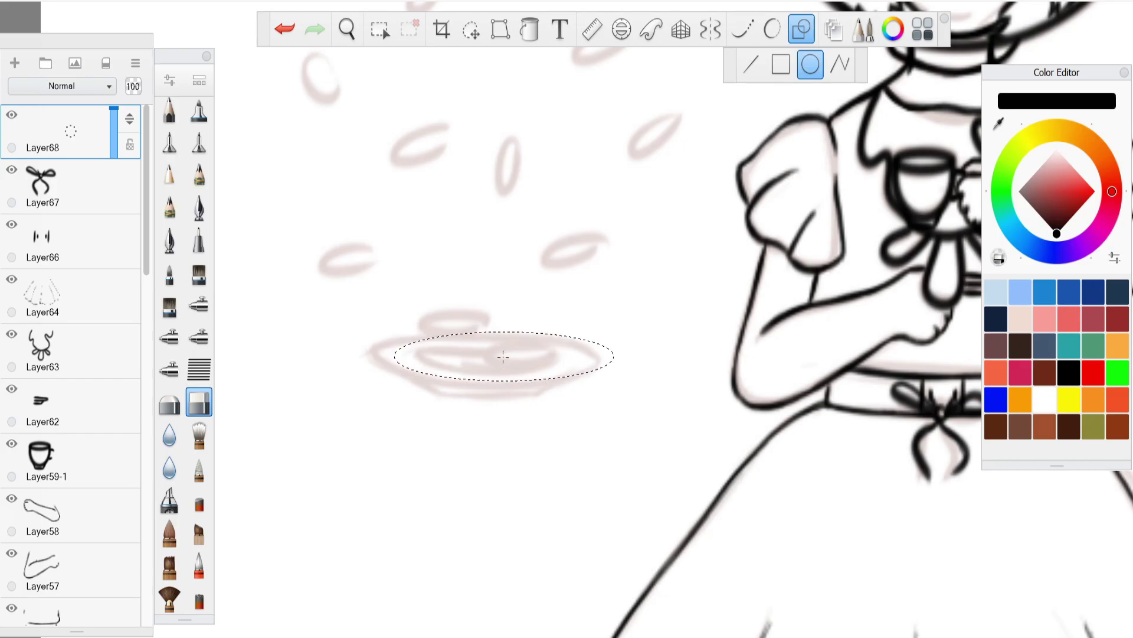
pyautogui.click(170, 117)
pyautogui.moveTo(492, 358); pyautogui.dragTo(534, 378)
# Duplicate the plate's rim ellipse and scale one copy down inside the other to form the plate's inner ring.
pyautogui.press('v')
pyautogui.hotkey('ctrl', 'c')
pyautogui.hotkey('ctrl', 'v')
pyautogui.click(471, 29)
pyautogui.moveTo(477, 284); pyautogui.dragTo(478, 363)
pyautogui.moveTo(484, 443); pyautogui.dragTo(496, 476)
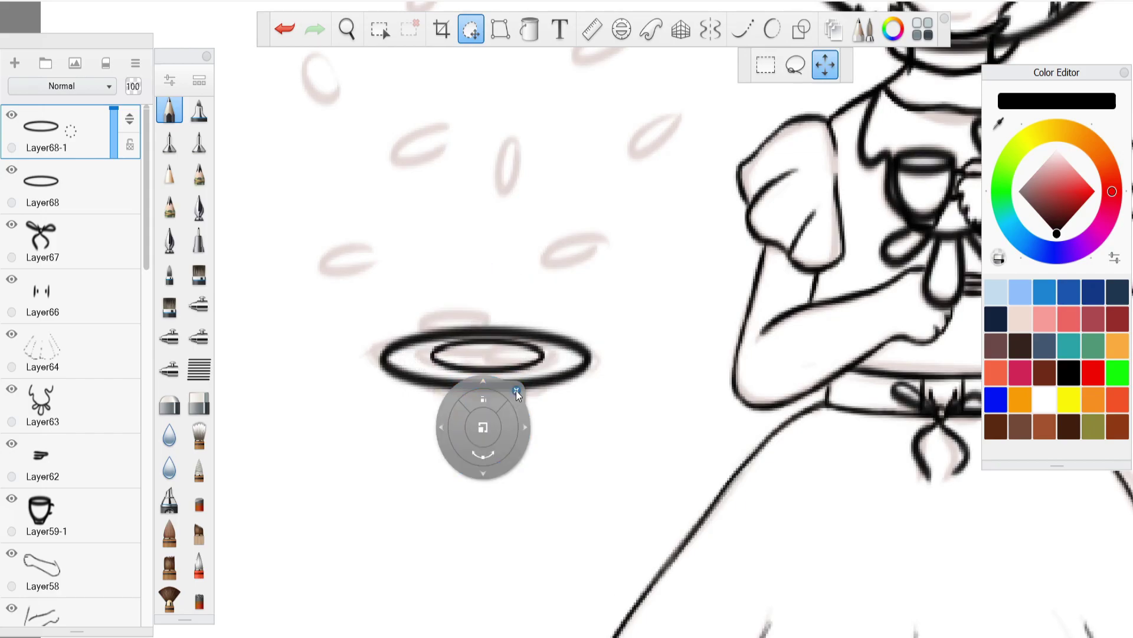
pyautogui.click(515, 393)
# Ink the plate's shallow foot beneath the rim on a new layer, Layer69, and tidy it with the eraser.
pyautogui.click(15, 63)
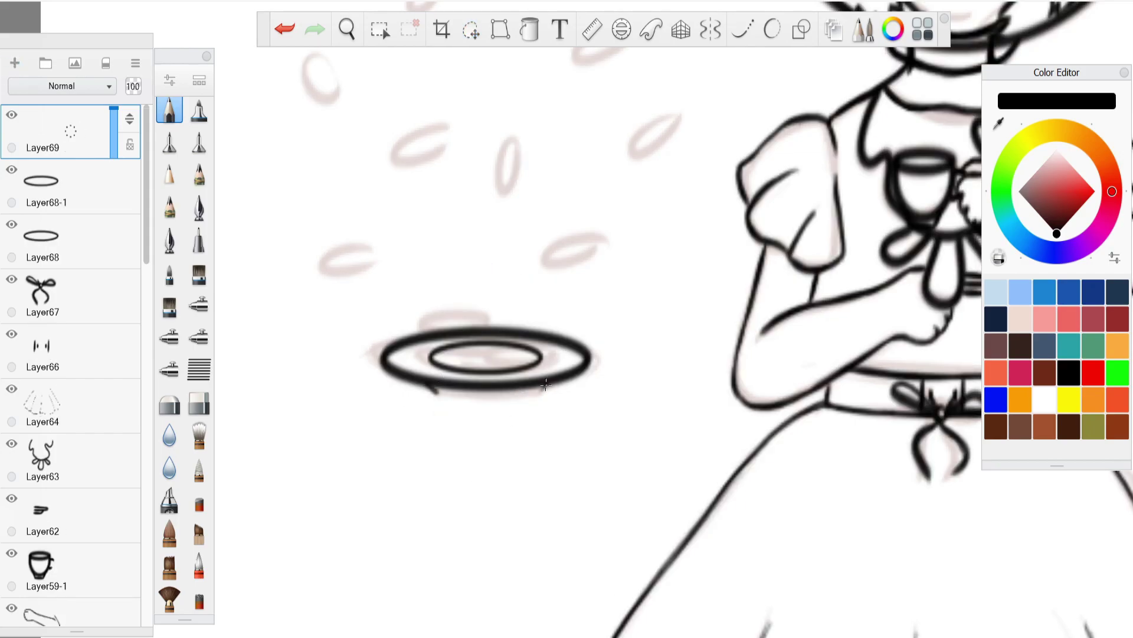
pyautogui.moveTo(539, 392); pyautogui.dragTo(487, 401)
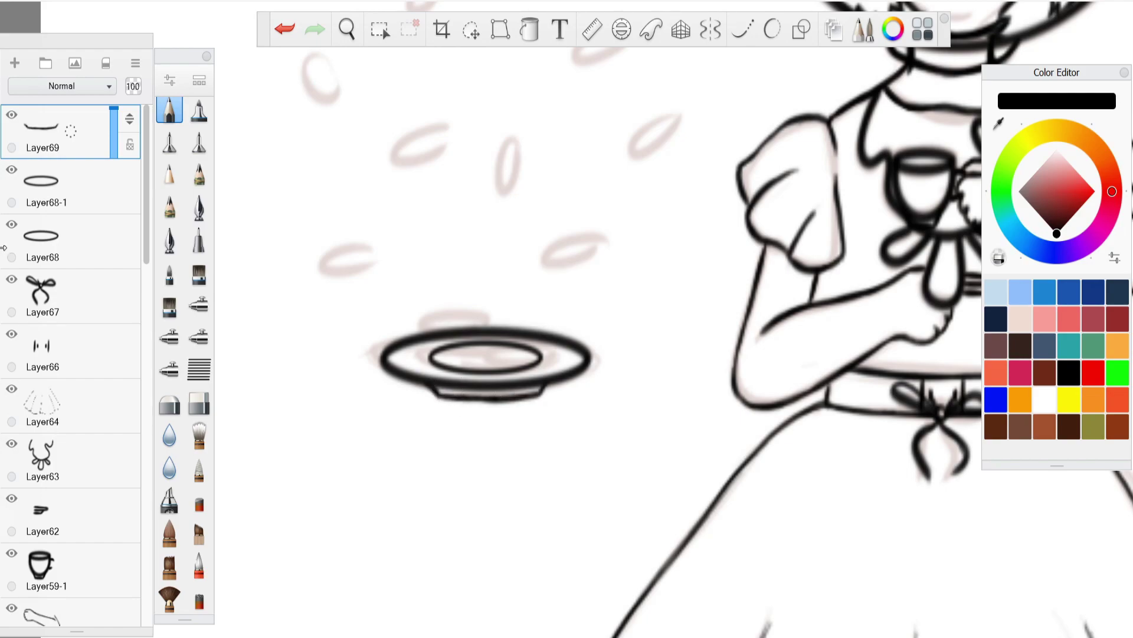
pyautogui.click(199, 403)
pyautogui.moveTo(508, 407); pyautogui.dragTo(527, 402)
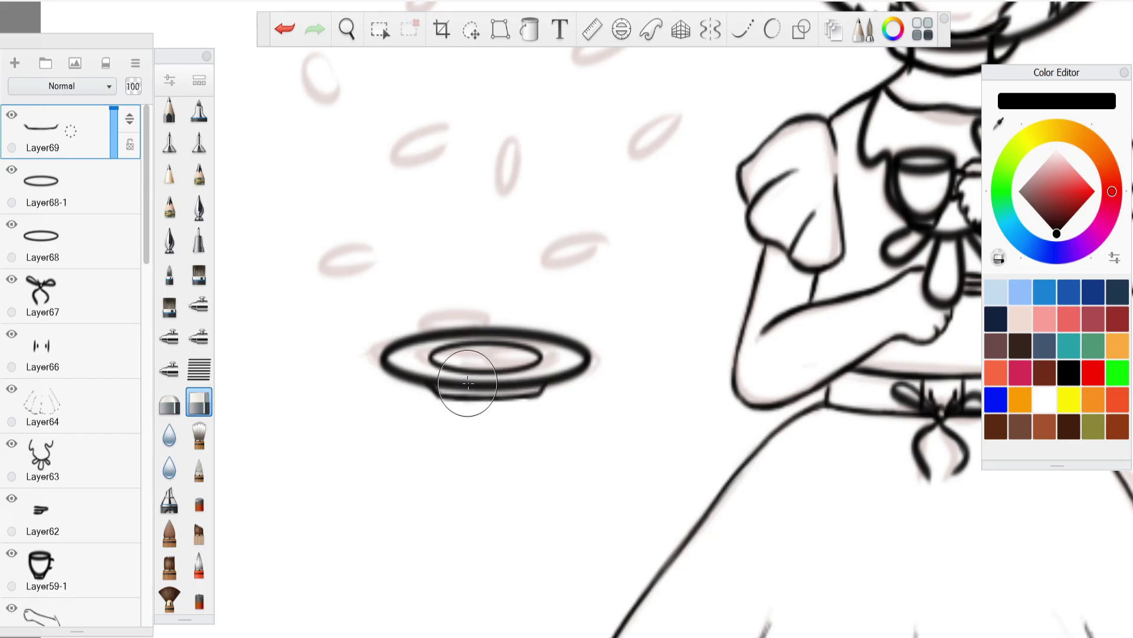
# Merge the plate's layers into Layer68 and add a new layer, Layer70.
pyautogui.click(15, 62)
pyautogui.moveTo(79, 187); pyautogui.dragTo(78, 228)
pyautogui.click(347, 28)
pyautogui.moveTo(412, 133); pyautogui.dragTo(438, 330)
pyautogui.moveTo(430, 272)
pyautogui.mouseDown()
pyautogui.moveTo(463, 314)
pyautogui.moveTo(735, 112)
pyautogui.mouseUp()
# Draw a small ellipse on Layer70 and tilt it onto the sketched oval just above the plate's right side.
pyautogui.click(802, 28)
pyautogui.click(43, 136)
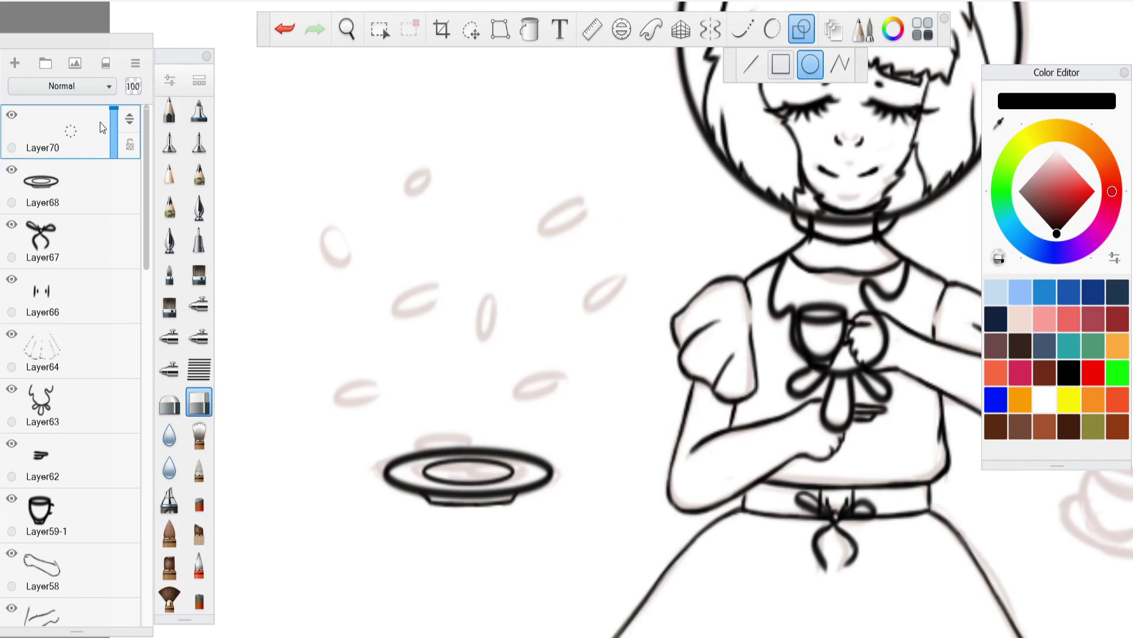
pyautogui.click(169, 109)
pyautogui.moveTo(540, 384); pyautogui.dragTo(564, 394)
pyautogui.click(472, 29)
pyautogui.moveTo(498, 417); pyautogui.dragTo(487, 452)
pyautogui.click(529, 391)
# Duplicate the small ellipse twice and fit the copies to the two sketched ovals above the plate's left side.
pyautogui.moveTo(70, 131); pyautogui.dragTo(24, 87)
pyautogui.click(471, 29)
pyautogui.moveTo(547, 405); pyautogui.dragTo(366, 416)
pyautogui.moveTo(71, 131); pyautogui.dragTo(23, 87)
pyautogui.moveTo(444, 341); pyautogui.dragTo(476, 401)
pyautogui.moveTo(315, 421); pyautogui.dragTo(377, 326)
pyautogui.moveTo(472, 313); pyautogui.dragTo(533, 420)
# Duplicate the small ellipse twice more and fit the copies to the two upper-right sketched ovals near the girl's sleeve and face.
pyautogui.moveTo(71, 131); pyautogui.dragTo(23, 87)
pyautogui.click(471, 28)
pyautogui.moveTo(403, 306); pyautogui.dragTo(592, 294)
pyautogui.moveTo(591, 322); pyautogui.dragTo(600, 421)
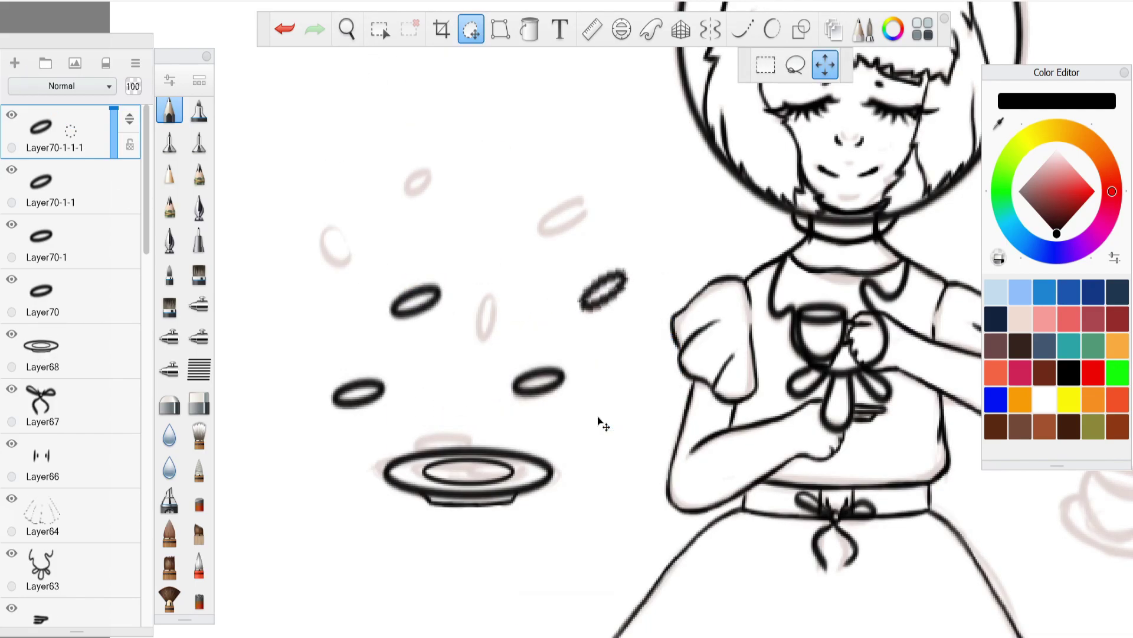
pyautogui.moveTo(71, 131); pyautogui.dragTo(24, 87)
pyautogui.click(471, 29)
pyautogui.moveTo(620, 325); pyautogui.dragTo(569, 315)
# Duplicate the small ellipse twice more and rotate the copies onto the far-left and topmost sketched ovals.
pyautogui.moveTo(70, 131); pyautogui.dragTo(24, 87)
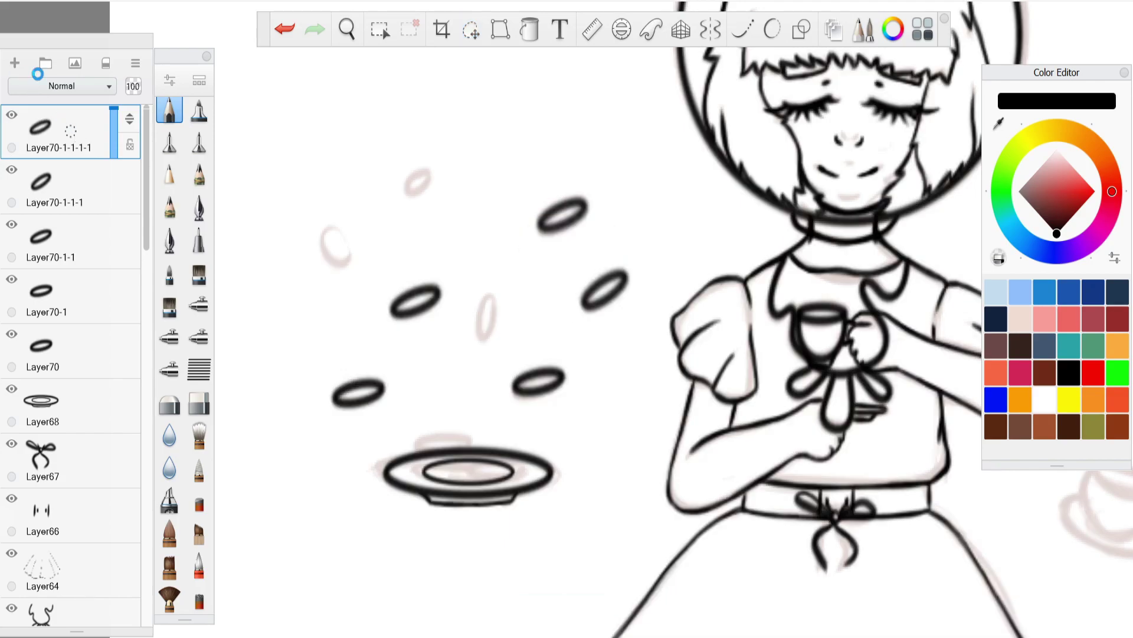
pyautogui.click(471, 29)
pyautogui.moveTo(558, 186); pyautogui.dragTo(326, 216)
pyautogui.moveTo(342, 254); pyautogui.dragTo(452, 284)
pyautogui.moveTo(70, 131); pyautogui.dragTo(23, 86)
pyautogui.click(471, 29)
pyautogui.moveTo(342, 177); pyautogui.dragTo(418, 117)
pyautogui.moveTo(420, 137); pyautogui.dragTo(393, 280)
pyautogui.moveTo(390, 227); pyautogui.dragTo(410, 211)
# Duplicate the small ellipse and rotate the copy nearly upright onto the sketched oval in the middle of the group.
pyautogui.moveTo(71, 131); pyautogui.dragTo(23, 87)
pyautogui.click(471, 29)
pyautogui.moveTo(472, 280); pyautogui.dragTo(527, 412)
pyautogui.moveTo(467, 395); pyautogui.dragTo(544, 434)
pyautogui.moveTo(497, 427); pyautogui.dragTo(501, 442)
# Duplicate the upright ellipse, rotate the copy flat and place it on the plate's back edge.
pyautogui.moveTo(70, 131); pyautogui.dragTo(23, 87)
pyautogui.click(471, 29)
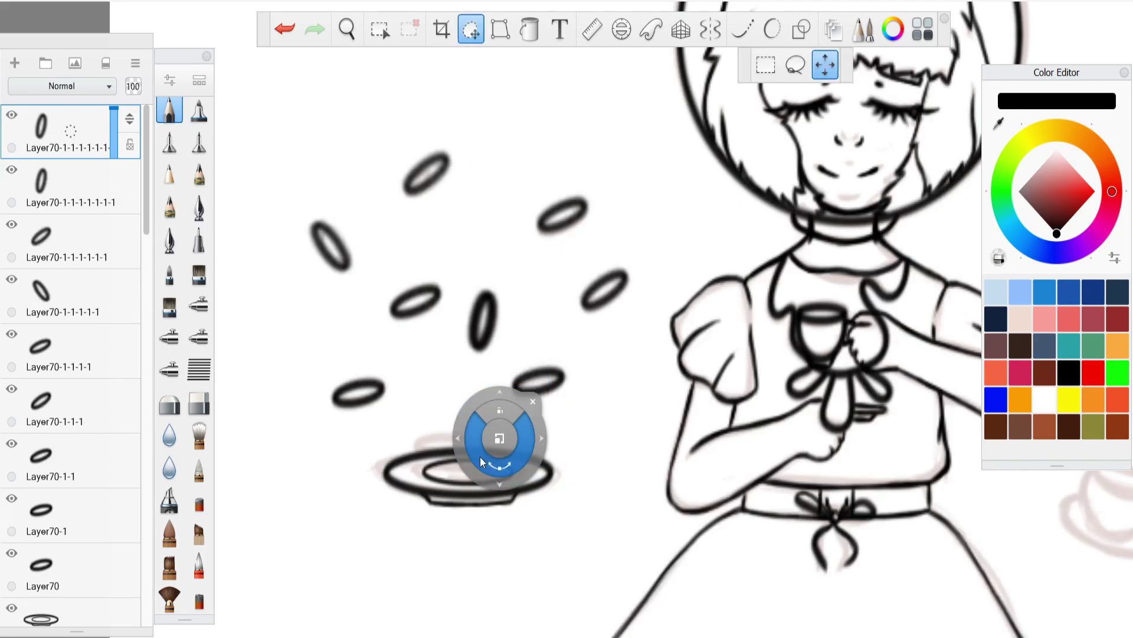
pyautogui.moveTo(483, 457); pyautogui.dragTo(350, 336)
pyautogui.moveTo(475, 421); pyautogui.dragTo(448, 509)
pyautogui.moveTo(425, 519); pyautogui.dragTo(422, 519)
pyautogui.moveTo(445, 583); pyautogui.dragTo(431, 612)
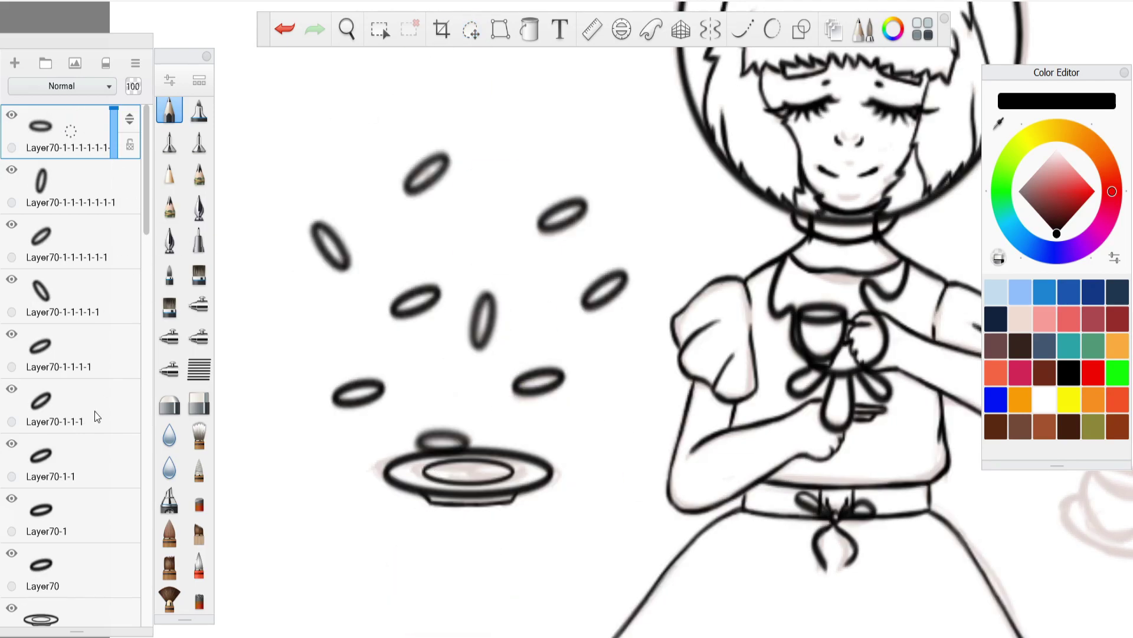
# Duplicate the flat small ellipse and place the copy inside the plate, over the right end of its inner oval.
pyautogui.click(70, 514)
pyautogui.moveTo(70, 515); pyautogui.dragTo(24, 470)
pyautogui.click(471, 29)
pyautogui.moveTo(336, 312); pyautogui.dragTo(476, 394)
pyautogui.moveTo(447, 453); pyautogui.dragTo(458, 397)
pyautogui.click(471, 29)
pyautogui.click(472, 29)
# Choose the eraser for the plate layer, and merge all the small ellipse layers into a single layer.
pyautogui.scroll(-5, 111, 454)
pyautogui.click(59, 272)
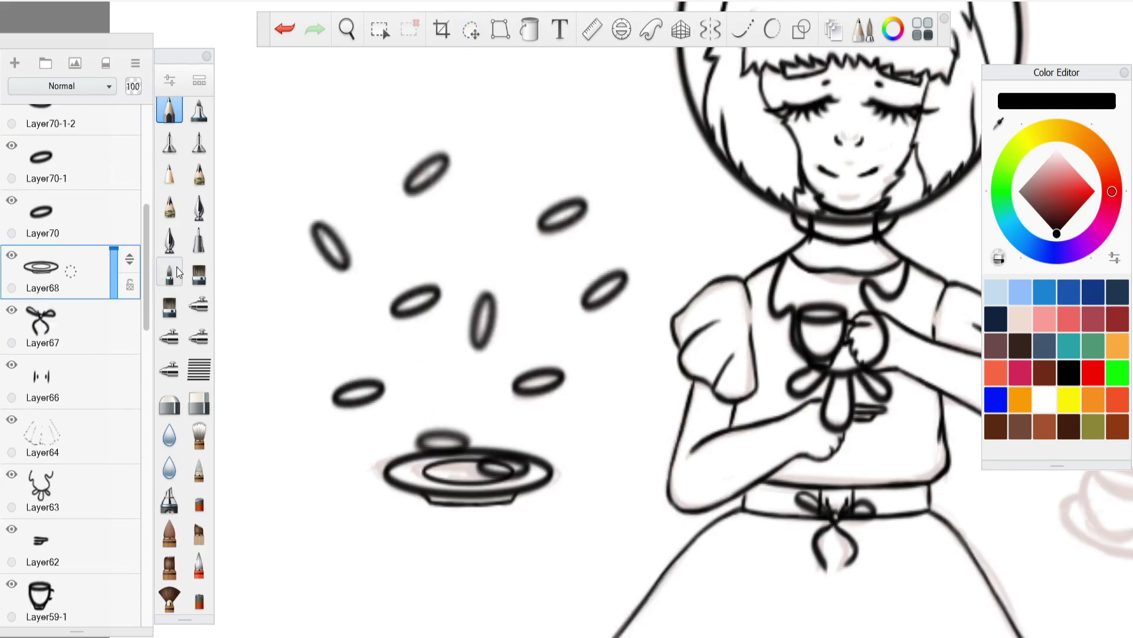
pyautogui.click(199, 404)
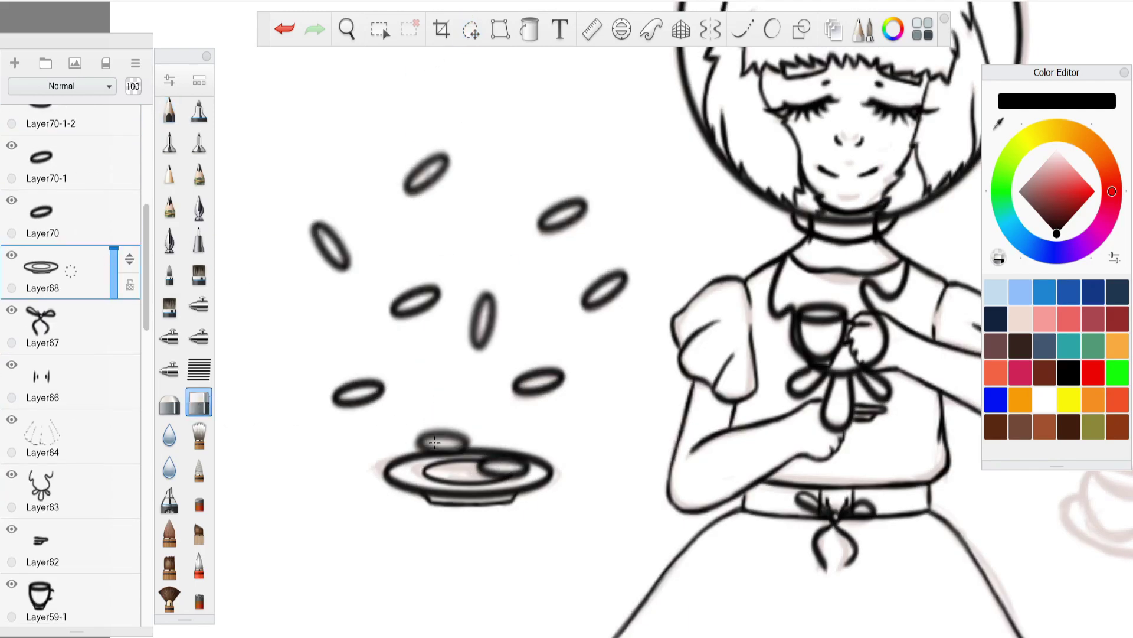
pyautogui.moveTo(147, 236); pyautogui.dragTo(150, 132)
pyautogui.click(71, 130)
pyautogui.moveTo(72, 130); pyautogui.dragTo(86, 175)
pyautogui.moveTo(71, 130); pyautogui.dragTo(86, 175)
pyautogui.moveTo(71, 130); pyautogui.dragTo(87, 175)
pyautogui.moveTo(71, 130); pyautogui.dragTo(86, 175)
# On a new layer, draw an ellipse for the floating cup's rim and tilt it to match the sketch.
pyautogui.click(14, 63)
pyautogui.press('space')
pyautogui.moveTo(482, 260)
pyautogui.mouseDown()
pyautogui.moveTo(568, 471)
pyautogui.moveTo(610, 476)
pyautogui.moveTo(546, 494)
pyautogui.moveTo(427, 431)
pyautogui.moveTo(495, 451)
pyautogui.moveTo(548, 103)
pyautogui.mouseUp()
pyautogui.moveTo(581, 77); pyautogui.dragTo(683, 74)
pyautogui.click(170, 110)
pyautogui.click(801, 29)
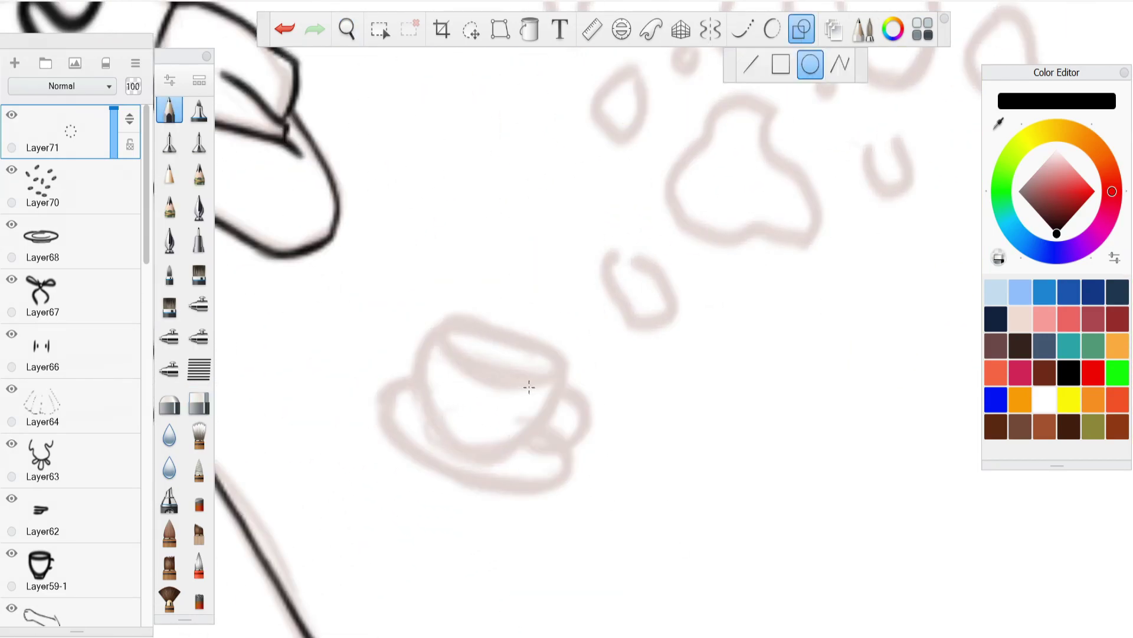
pyautogui.moveTo(503, 358); pyautogui.dragTo(556, 376)
pyautogui.press('v')
pyautogui.moveTo(490, 422); pyautogui.dragTo(458, 415)
pyautogui.press('Return')
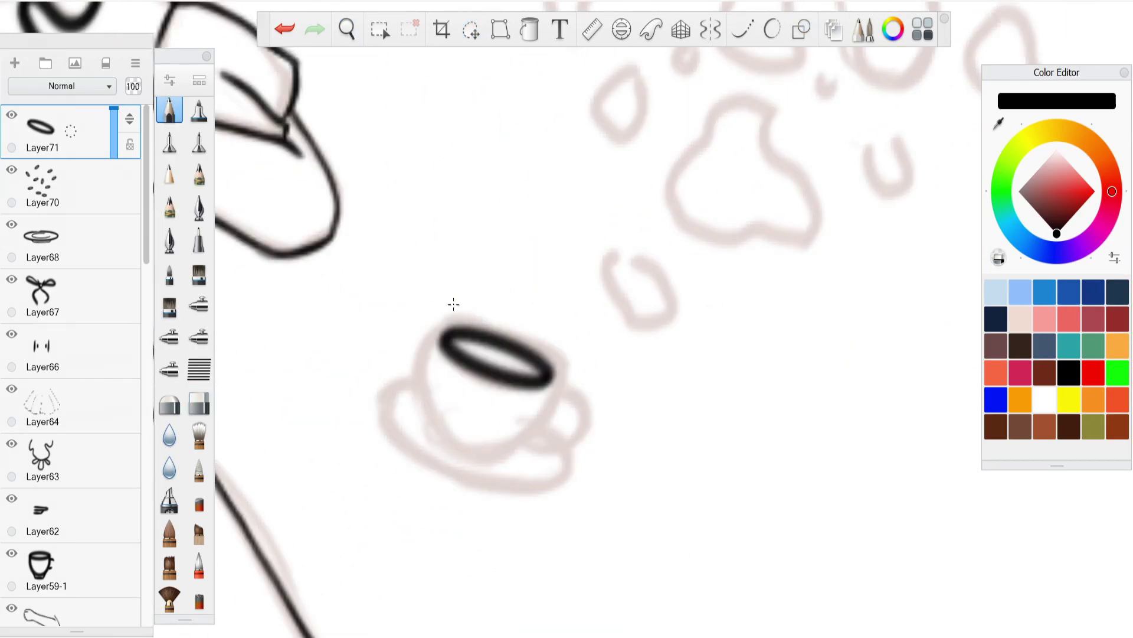
# Trace the rounded bowl of the floating cup on a new layer and merge it with the rim layer.
pyautogui.click(772, 29)
pyautogui.click(15, 64)
pyautogui.moveTo(445, 338)
pyautogui.mouseDown()
pyautogui.moveTo(477, 450)
pyautogui.moveTo(546, 381)
pyautogui.mouseUp()
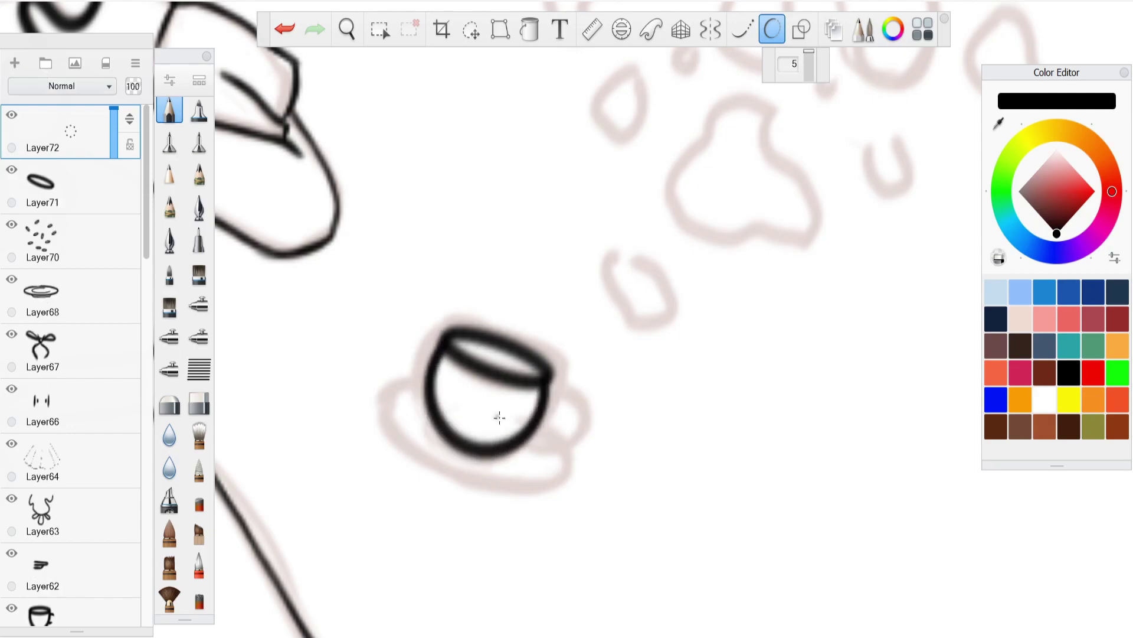
pyautogui.press('e')
pyautogui.moveTo(71, 131); pyautogui.dragTo(94, 155)
# Distort the merged cup outline so it widens to fit the sketched cup.
pyautogui.click(501, 29)
pyautogui.moveTo(420, 431); pyautogui.dragTo(410, 430)
pyautogui.moveTo(562, 431); pyautogui.dragTo(578, 427)
pyautogui.click(842, 65)
pyautogui.click(471, 29)
pyautogui.press('Return')
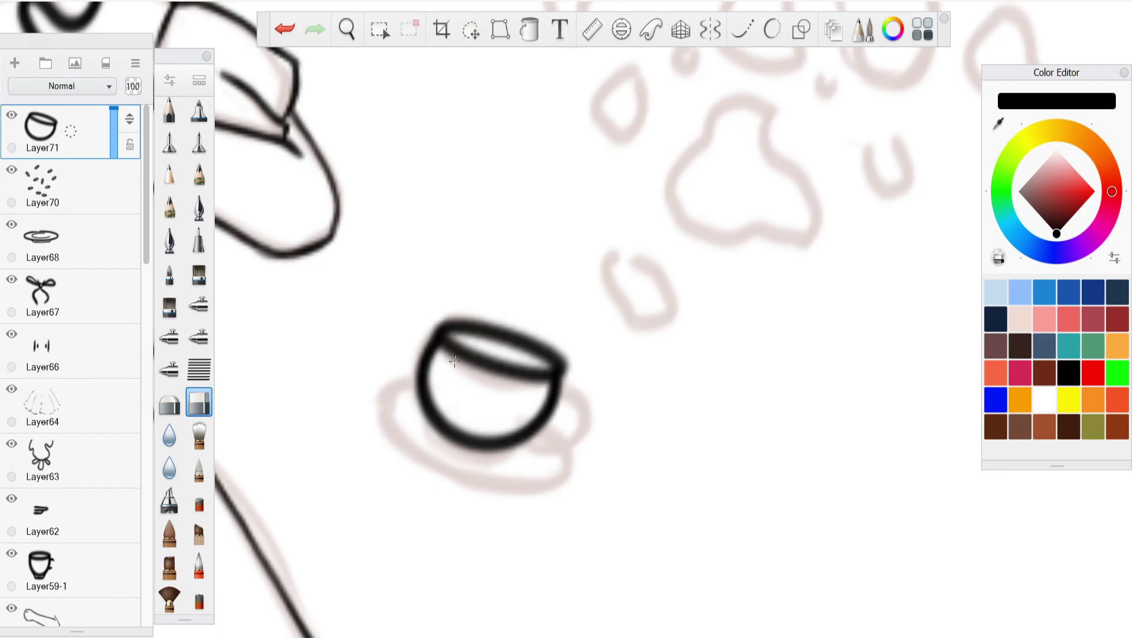
# Draw the rounded handle on the floating cup's right side.
pyautogui.click(280, 32)
pyautogui.press('e')
pyautogui.moveTo(559, 380)
pyautogui.mouseDown()
pyautogui.moveTo(575, 420)
pyautogui.moveTo(545, 443)
pyautogui.mouseUp()
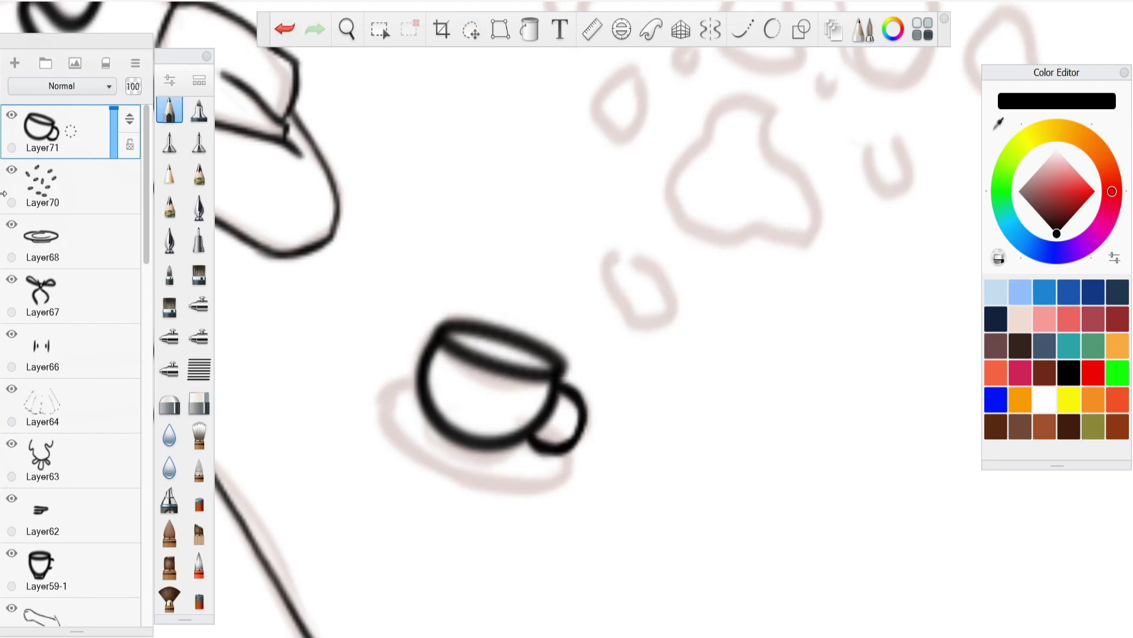
# On a new layer, draw the tilted saucer outline under the floating cup and fit it to the sketch.
pyautogui.click(15, 63)
pyautogui.click(802, 30)
pyautogui.moveTo(487, 459); pyautogui.dragTo(575, 489)
pyautogui.click(471, 30)
pyautogui.moveTo(486, 488); pyautogui.dragTo(434, 454)
pyautogui.moveTo(419, 408); pyautogui.dragTo(476, 497)
pyautogui.click(464, 377)
# Duplicate the saucer outline and transform the copy into the saucer's inner ring.
pyautogui.hotkey('ctrl', 'c')
pyautogui.hotkey('ctrl', 'v')
pyautogui.click(471, 30)
pyautogui.moveTo(468, 549); pyautogui.dragTo(466, 540)
pyautogui.click(506, 455)
pyautogui.click(471, 29)
# Erase the saucer lines that run behind the cup and merge the saucer's layers, keeping the cup on its own layer.
pyautogui.click(294, 334)
pyautogui.moveTo(443, 428)
pyautogui.mouseDown()
pyautogui.moveTo(455, 411)
pyautogui.moveTo(447, 390)
pyautogui.moveTo(524, 417)
pyautogui.mouseUp()
pyautogui.click(199, 403)
pyautogui.click(77, 185)
pyautogui.click(79, 119)
pyautogui.hotkey('ctrl', 'e')
pyautogui.click(79, 185)
pyautogui.hotkey('ctrl', 'e')
pyautogui.hotkey('ctrl', 'z')
pyautogui.click(346, 30)
pyautogui.moveTo(565, 322); pyautogui.dragTo(544, 525)
pyautogui.click(578, 489)
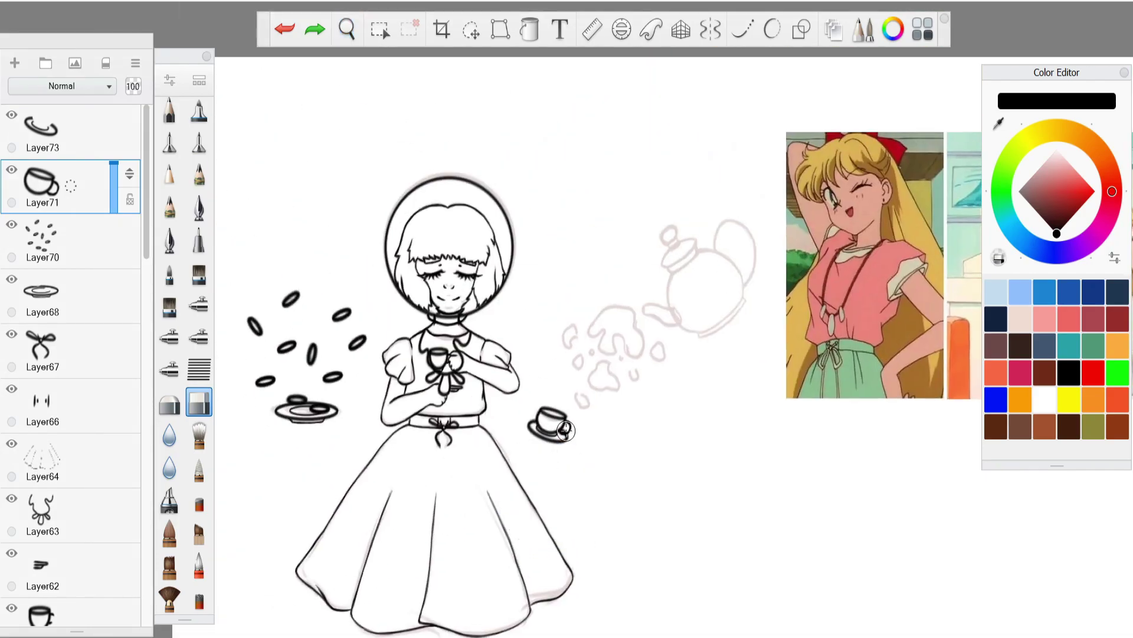
# On a new layer, trace the large dripping splash of liquid and the oval drop on its left with smoothed strokes.
pyautogui.click(14, 63)
pyautogui.click(171, 112)
pyautogui.click(346, 29)
pyautogui.moveTo(722, 392); pyautogui.dragTo(624, 416)
pyautogui.scroll(5, 531, 374)
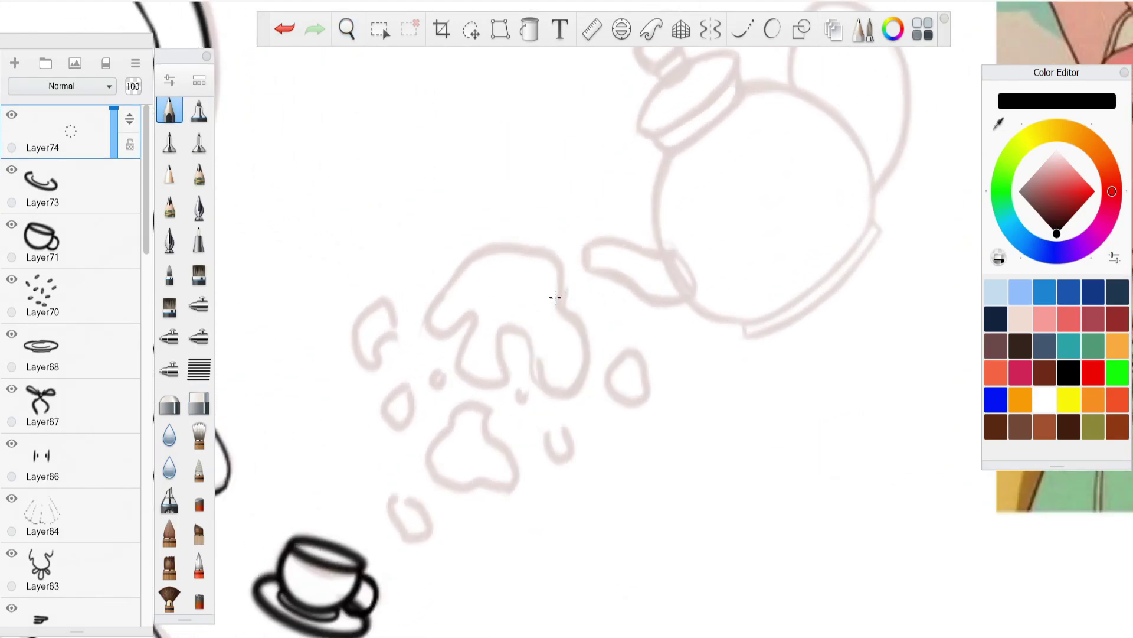
pyautogui.click(772, 29)
pyautogui.moveTo(452, 277)
pyautogui.mouseDown()
pyautogui.moveTo(434, 330)
pyautogui.moveTo(534, 381)
pyautogui.moveTo(451, 282)
pyautogui.mouseUp()
pyautogui.moveTo(389, 307); pyautogui.dragTo(387, 312)
# Trace the remaining small drops, the lower blob and the drop nearest the cup on the splash layer.
pyautogui.moveTo(408, 390); pyautogui.dragTo(439, 373)
pyautogui.moveTo(490, 409)
pyautogui.mouseDown()
pyautogui.moveTo(423, 449)
pyautogui.moveTo(521, 402)
pyautogui.moveTo(546, 452)
pyautogui.moveTo(559, 423)
pyautogui.mouseUp()
pyautogui.hotkey('ctrl', 'z')
pyautogui.moveTo(394, 499)
pyautogui.mouseDown()
pyautogui.moveTo(408, 534)
pyautogui.moveTo(397, 498)
pyautogui.moveTo(430, 528)
pyautogui.moveTo(399, 498)
pyautogui.mouseUp()
pyautogui.hotkey('ctrl', 'z')
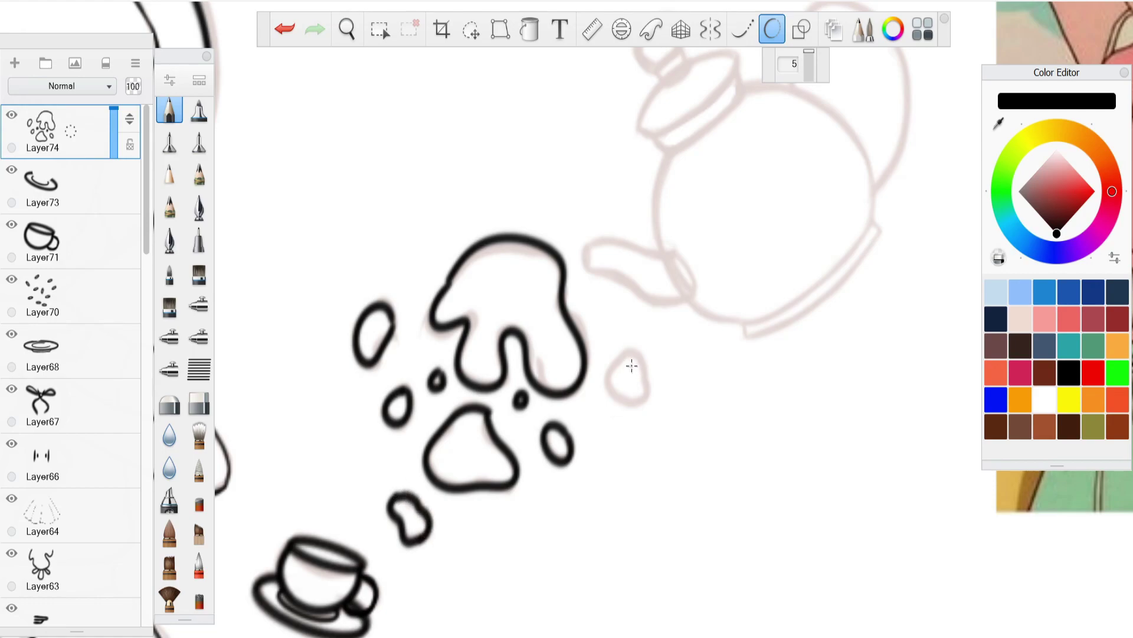
pyautogui.moveTo(635, 359); pyautogui.dragTo(651, 365)
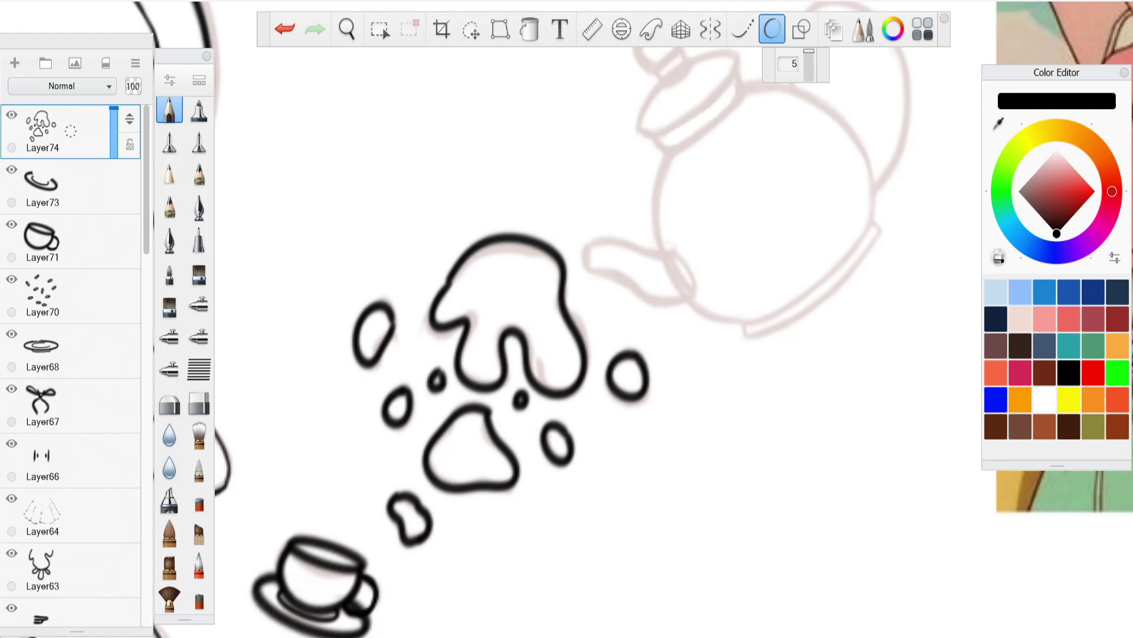
# On a new layer, draw a circle for the teapot's body and resize it to fit the sketch.
pyautogui.press('space')
pyautogui.moveTo(567, 413); pyautogui.dragTo(577, 463)
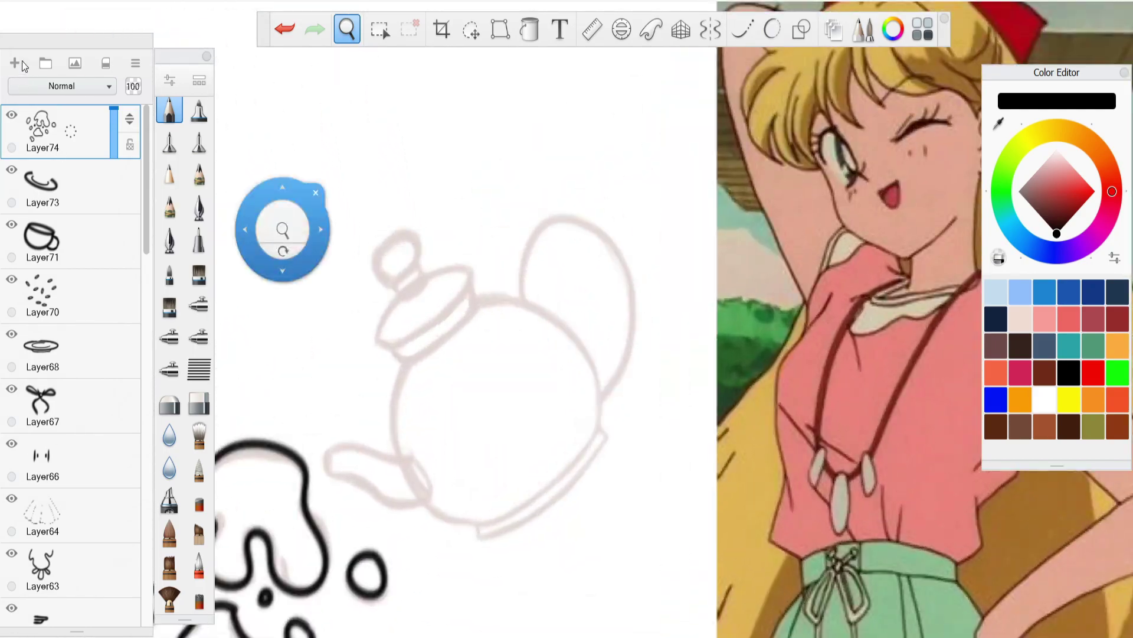
pyautogui.click(16, 64)
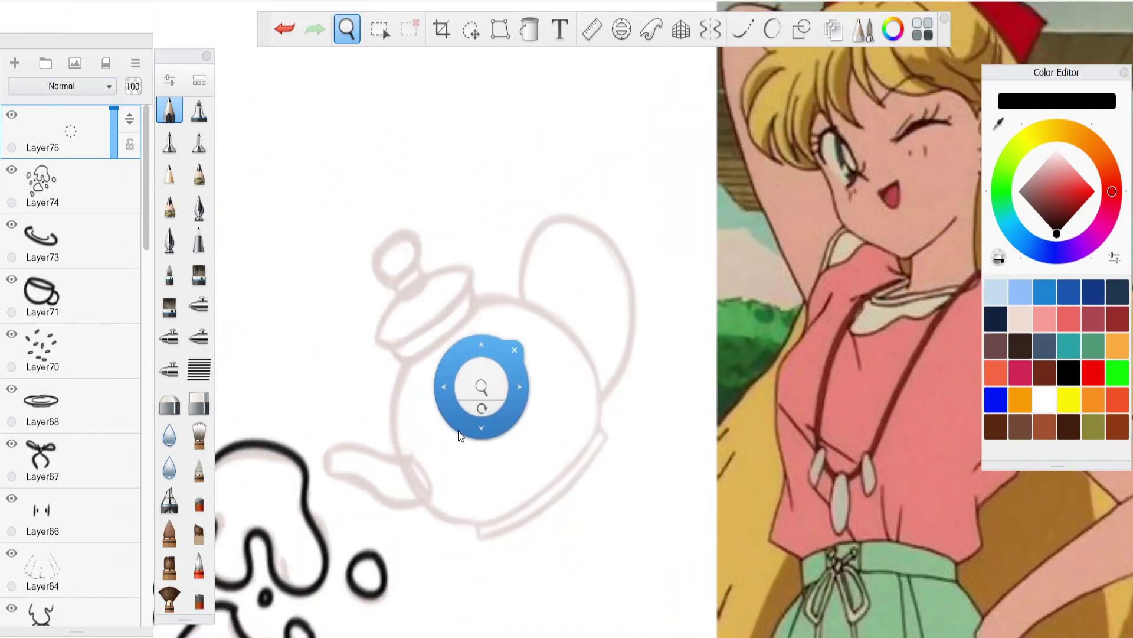
pyautogui.moveTo(471, 424); pyautogui.dragTo(554, 155)
pyautogui.moveTo(558, 406); pyautogui.dragTo(429, 265)
pyautogui.click(471, 29)
pyautogui.moveTo(536, 288); pyautogui.dragTo(478, 327)
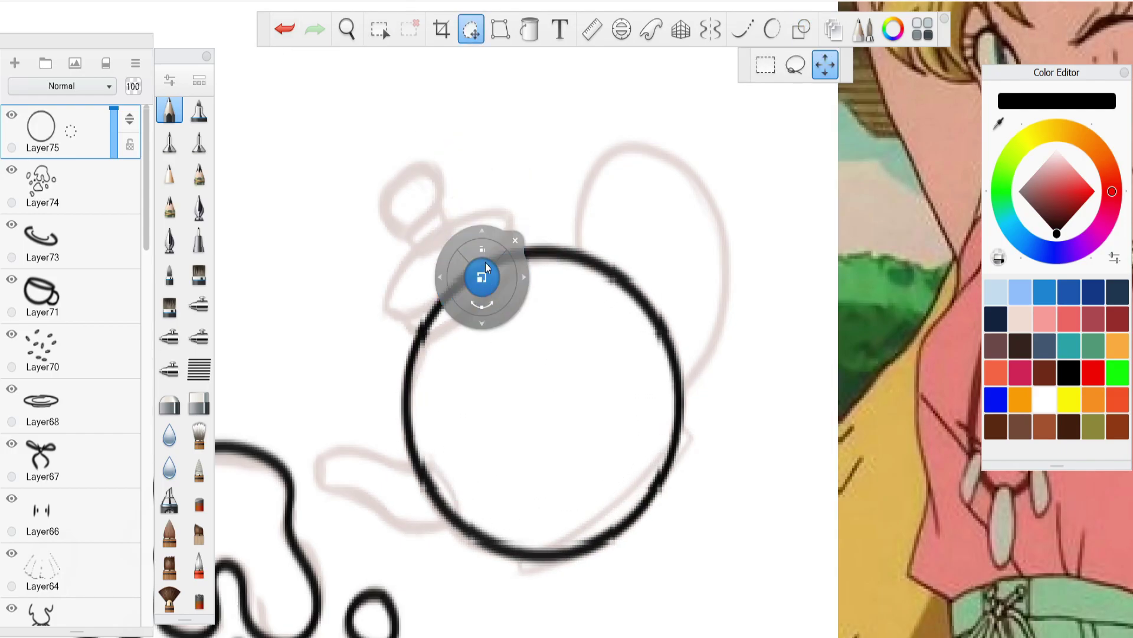
pyautogui.click(471, 29)
pyautogui.click(471, 29)
pyautogui.moveTo(453, 165); pyautogui.dragTo(366, 88)
pyautogui.hotkey('ctrl', 'z')
pyautogui.click(472, 36)
# Trace the teapot's narrow base strip along the body's lower-right edge on a new layer.
pyautogui.click(16, 62)
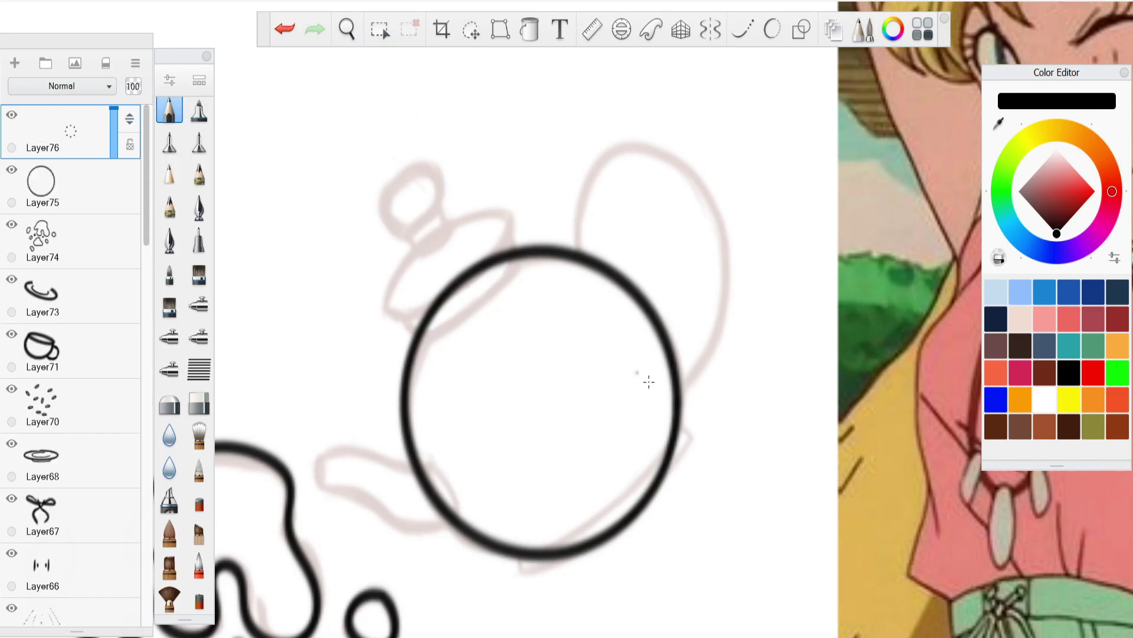
pyautogui.click(772, 36)
pyautogui.moveTo(678, 415)
pyautogui.mouseDown()
pyautogui.moveTo(672, 440)
pyautogui.moveTo(529, 555)
pyautogui.moveTo(687, 438)
pyautogui.moveTo(588, 545)
pyautogui.moveTo(526, 565)
pyautogui.mouseUp()
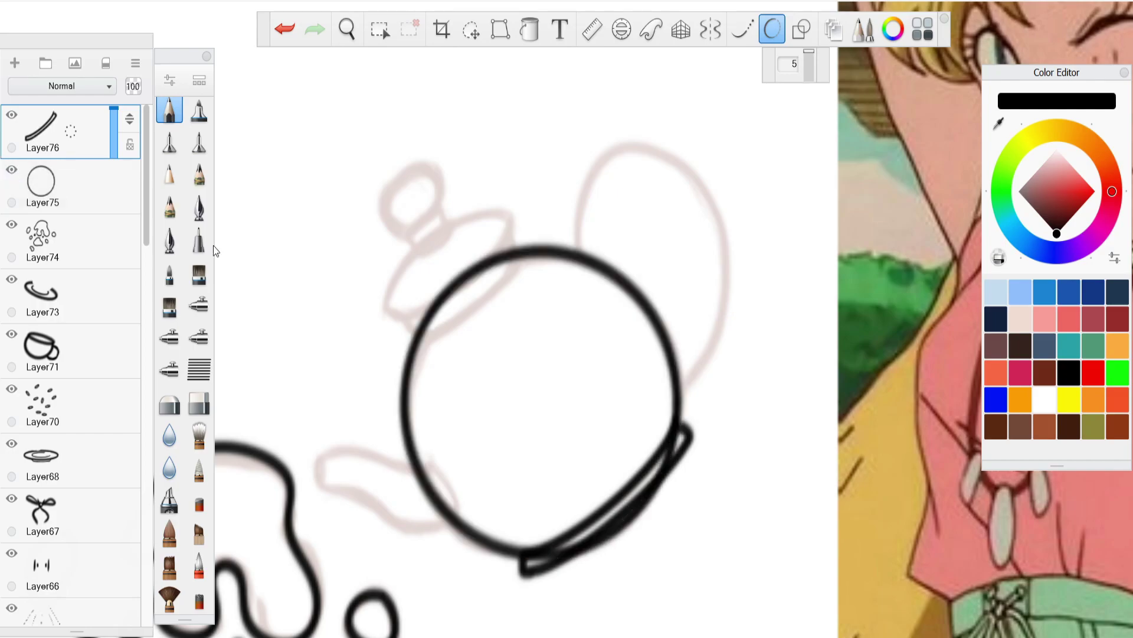
# Draw the teapot handle's arc on a new layer, then duplicate it and shrink the copy into the handle's inner edge.
pyautogui.click(15, 63)
pyautogui.moveTo(577, 255)
pyautogui.mouseDown()
pyautogui.moveTo(582, 209)
pyautogui.moveTo(696, 378)
pyautogui.moveTo(681, 384)
pyautogui.mouseUp()
pyautogui.hotkey('ctrl', 'c')
pyautogui.hotkey('ctrl', 'v')
pyautogui.click(471, 29)
pyautogui.moveTo(575, 243); pyautogui.dragTo(617, 332)
pyautogui.press('Escape')
pyautogui.click(471, 29)
pyautogui.press('Return')
# On a new layer, trace the teapot's curved spout with its opening and the oval joint at the body.
pyautogui.hotkey('ctrl', 'l')
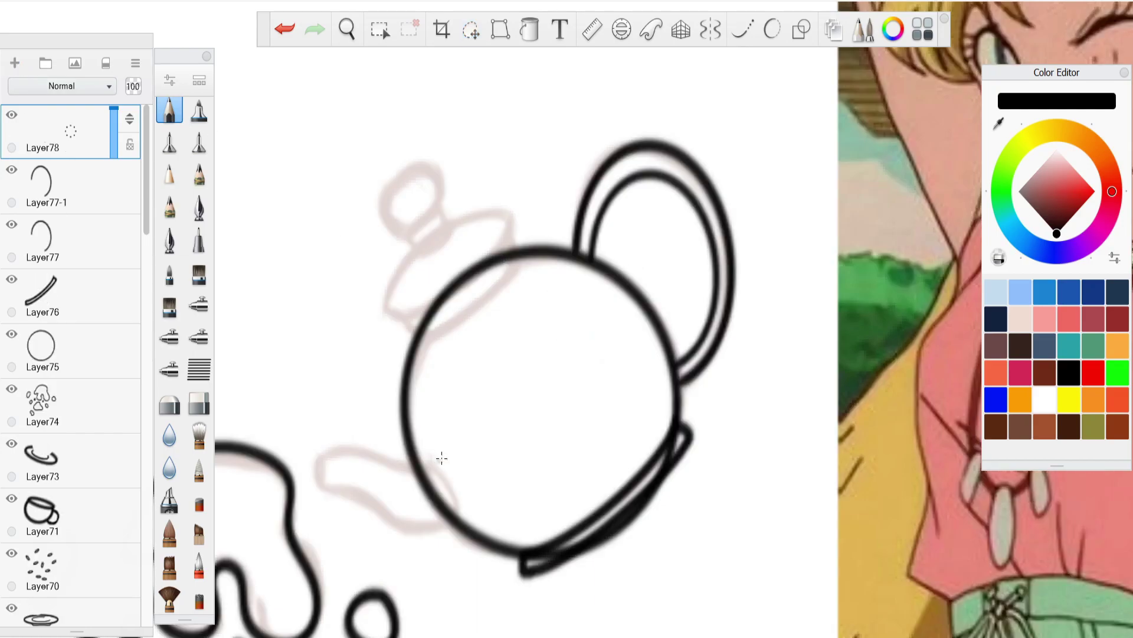
pyautogui.moveTo(429, 464)
pyautogui.mouseDown()
pyautogui.moveTo(320, 459)
pyautogui.moveTo(434, 456)
pyautogui.moveTo(460, 515)
pyautogui.moveTo(336, 493)
pyautogui.moveTo(328, 459)
pyautogui.mouseUp()
pyautogui.hotkey('ctrl', 'z')
pyautogui.click(772, 29)
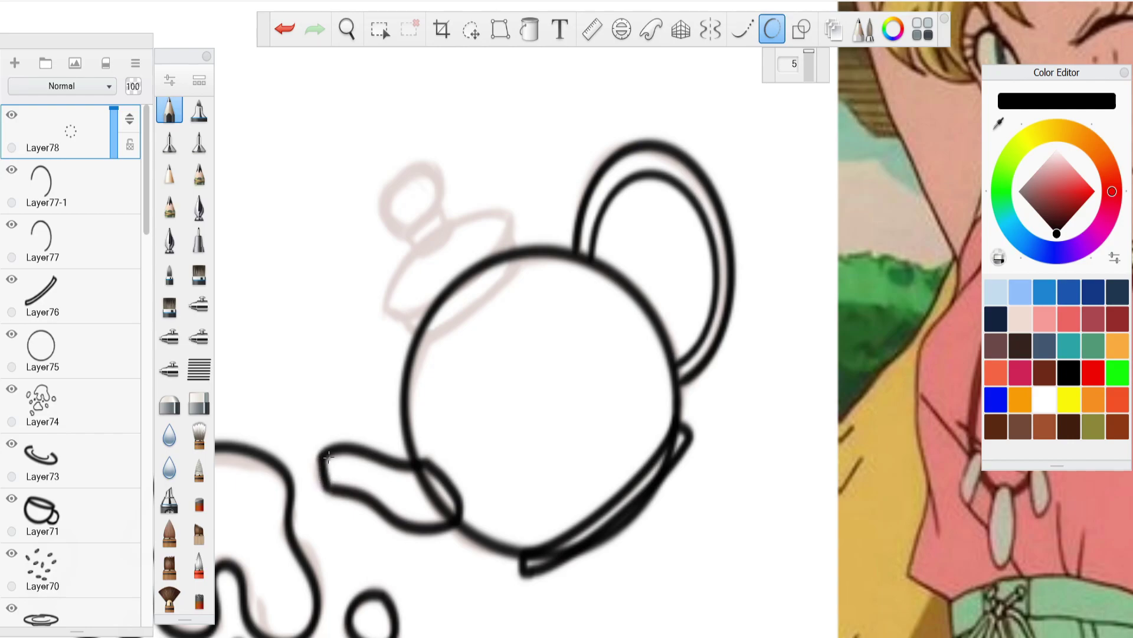
pyautogui.moveTo(455, 520); pyautogui.dragTo(425, 467)
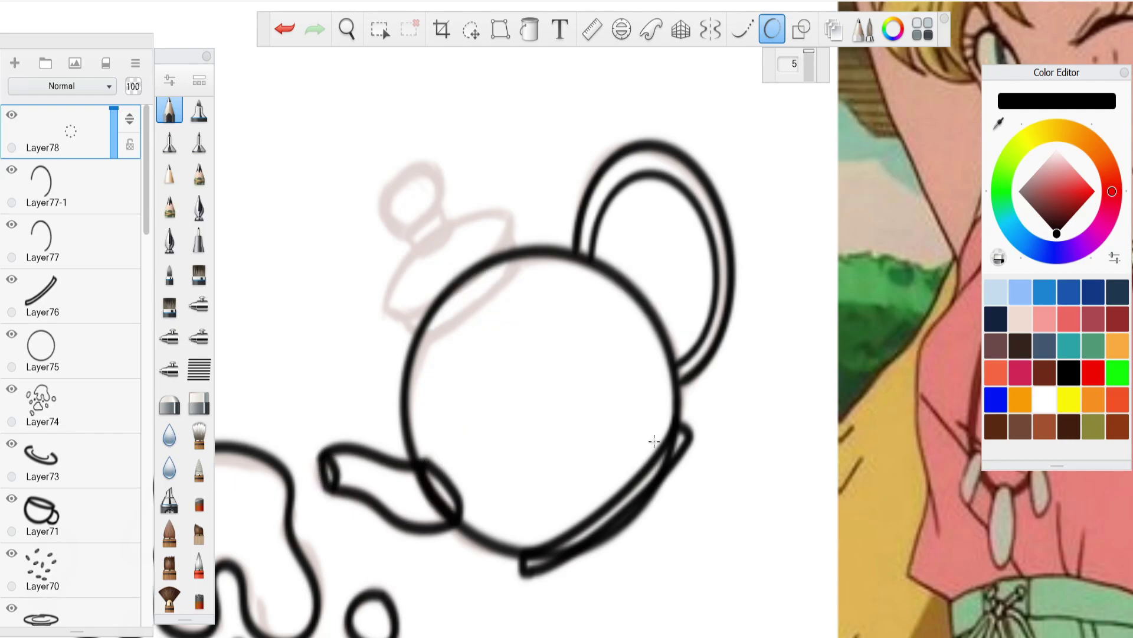
# Erase the body outline that crosses the base strip and redraw it as a flatter edge above the base.
pyautogui.click(88, 342)
pyautogui.click(199, 402)
pyautogui.moveTo(662, 432)
pyautogui.mouseDown()
pyautogui.moveTo(669, 444)
pyautogui.moveTo(624, 527)
pyautogui.moveTo(526, 557)
pyautogui.mouseUp()
pyautogui.click(170, 111)
pyautogui.moveTo(673, 422); pyautogui.dragTo(517, 555)
# Trace the outline of the teapot's lid on a new layer.
pyautogui.click(68, 128)
pyautogui.click(15, 63)
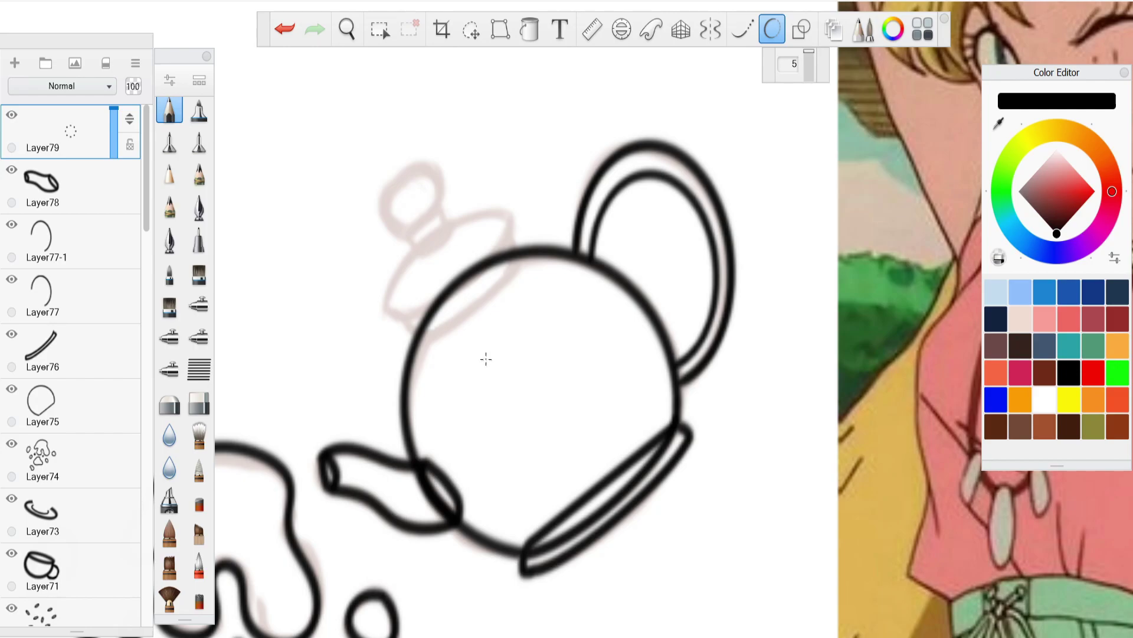
pyautogui.click(284, 28)
pyautogui.moveTo(517, 262)
pyautogui.mouseDown()
pyautogui.moveTo(493, 208)
pyautogui.moveTo(446, 208)
pyautogui.moveTo(386, 302)
pyautogui.moveTo(422, 338)
pyautogui.moveTo(516, 267)
pyautogui.mouseUp()
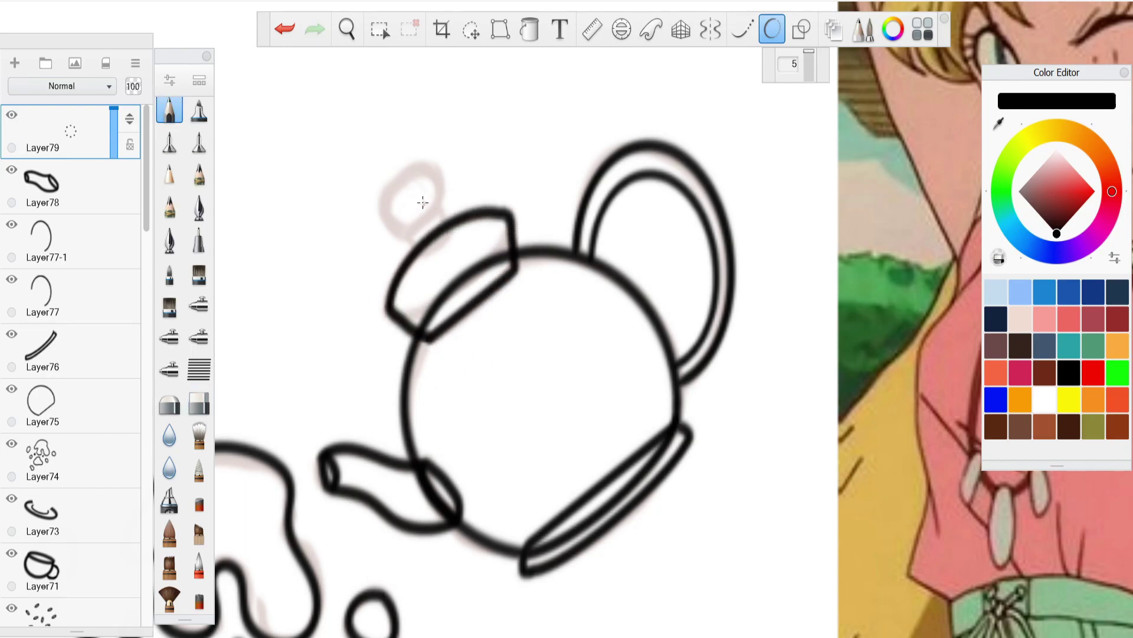
# Try erasing the part of the teapot body's outline that shows through the lid.
pyautogui.click(77, 407)
pyautogui.click(198, 403)
pyautogui.moveTo(422, 330)
pyautogui.mouseDown()
pyautogui.moveTo(466, 278)
pyautogui.moveTo(508, 252)
pyautogui.moveTo(404, 313)
pyautogui.mouseUp()
# Try drawing a curved rim line across the lid on a new layer and nudging it into position.
pyautogui.click(73, 131)
pyautogui.click(14, 63)
pyautogui.click(170, 110)
pyautogui.click(284, 28)
pyautogui.moveTo(510, 222); pyautogui.dragTo(390, 317)
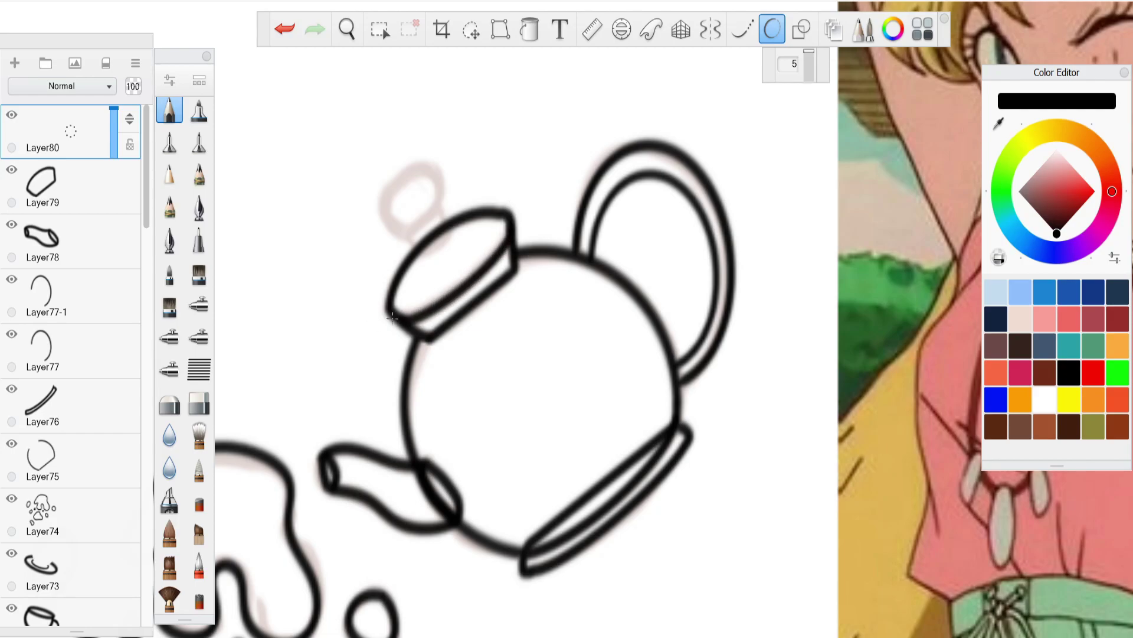
pyautogui.click(470, 29)
pyautogui.moveTo(446, 221); pyautogui.dragTo(440, 213)
# Try adding an inner line along the lid's lower edge and a second curve across the lid on another layer.
pyautogui.click(15, 63)
pyautogui.click(772, 28)
pyautogui.moveTo(511, 260)
pyautogui.mouseDown()
pyautogui.moveTo(428, 337)
pyautogui.moveTo(428, 324)
pyautogui.mouseUp()
pyautogui.moveTo(506, 222); pyautogui.dragTo(391, 312)
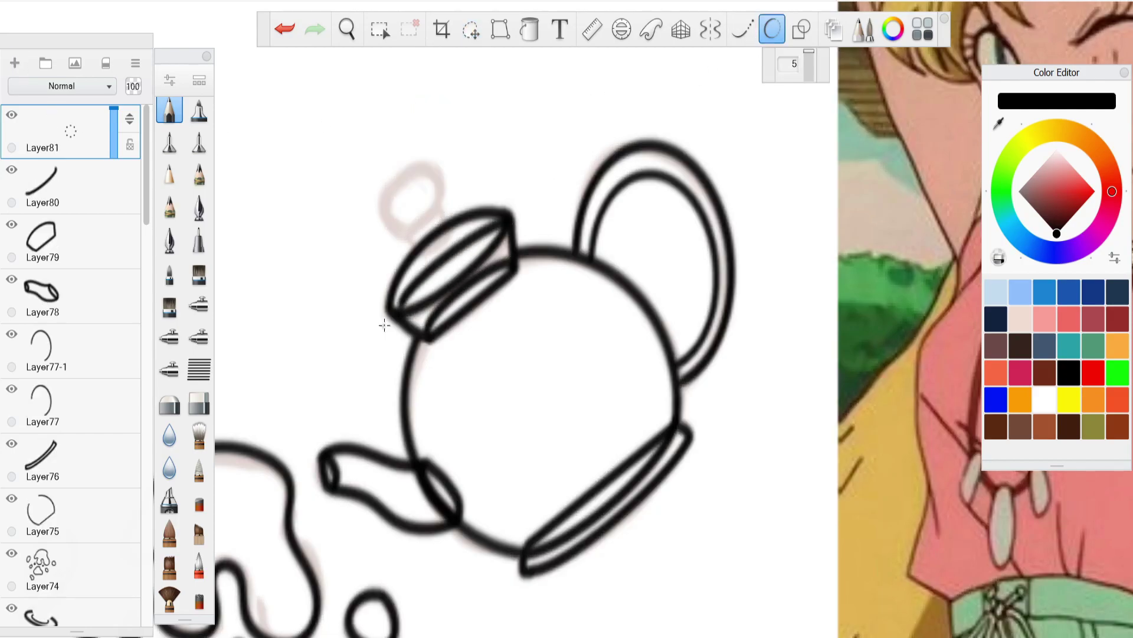
# Undo the lid's inner lines, their layers and the erasing of the body outline.
pyautogui.click(293, 36)
pyautogui.click(293, 37)
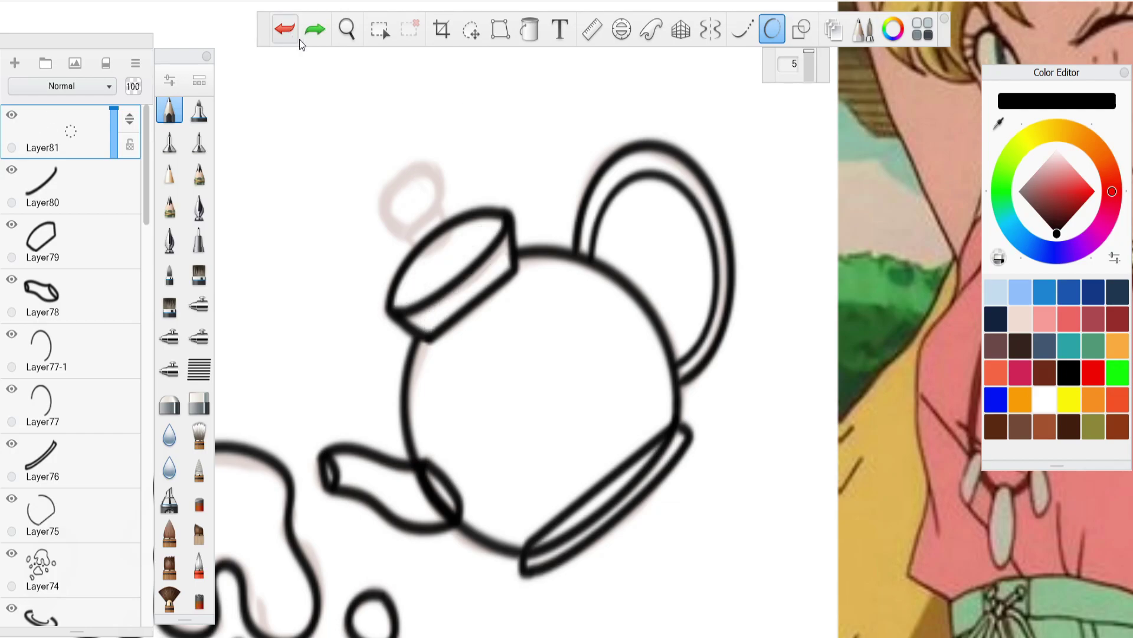
pyautogui.click(289, 34)
pyautogui.click(289, 34)
pyautogui.click(290, 35)
pyautogui.click(289, 34)
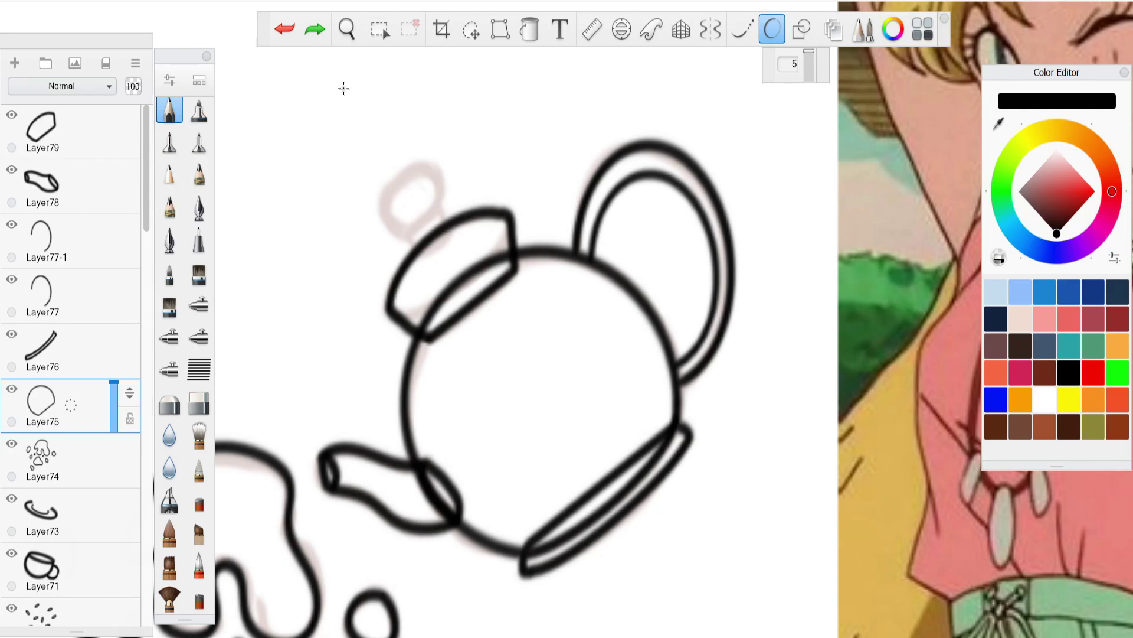
pyautogui.click(319, 30)
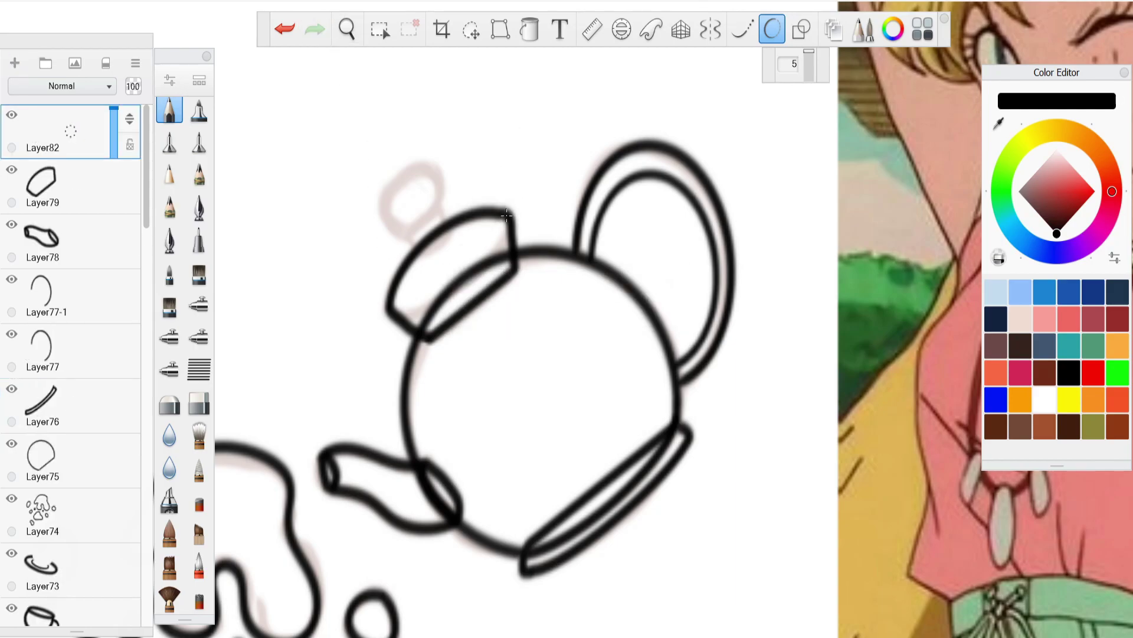
# Draw a curved line across the lid from its upper-right to lower-left corner and nudge it into place.
pyautogui.moveTo(507, 216); pyautogui.dragTo(394, 308)
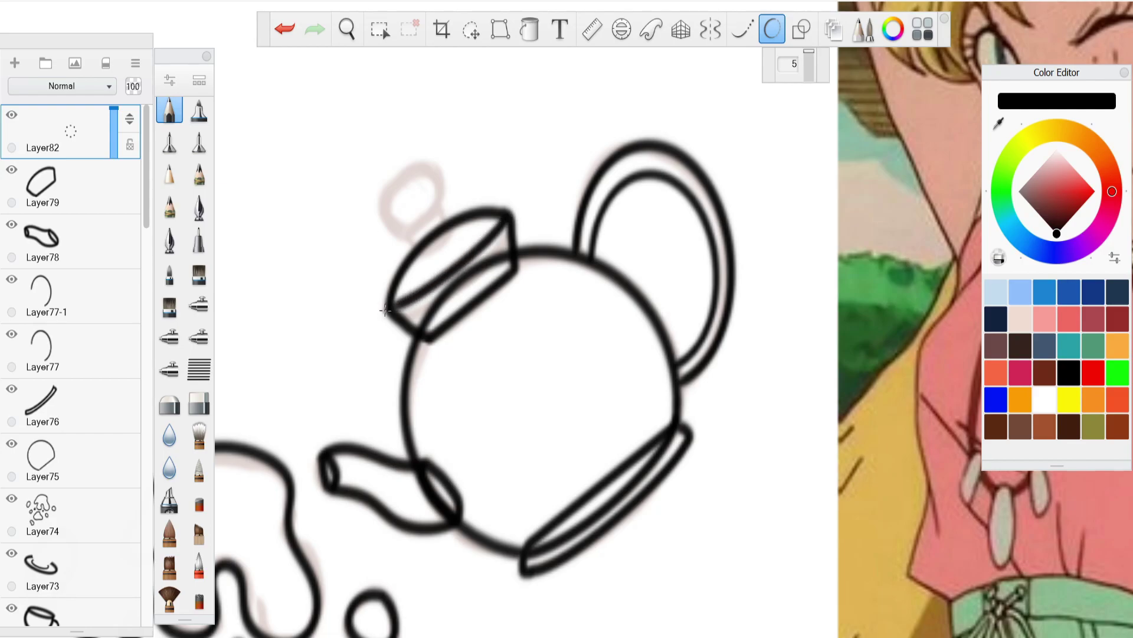
pyautogui.click(471, 28)
pyautogui.moveTo(426, 241); pyautogui.dragTo(424, 236)
pyautogui.click(444, 155)
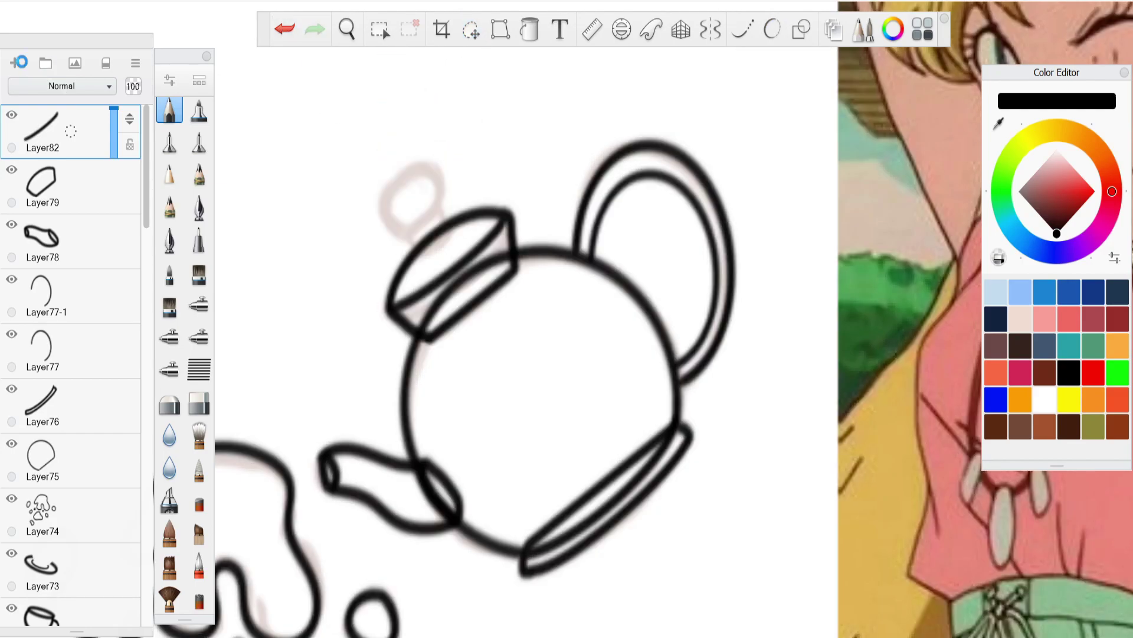
# Add a layer, hide the teapot body and draw a second curve across the lid just above the first.
pyautogui.click(19, 63)
pyautogui.moveTo(514, 264); pyautogui.dragTo(430, 335)
pyautogui.click(12, 498)
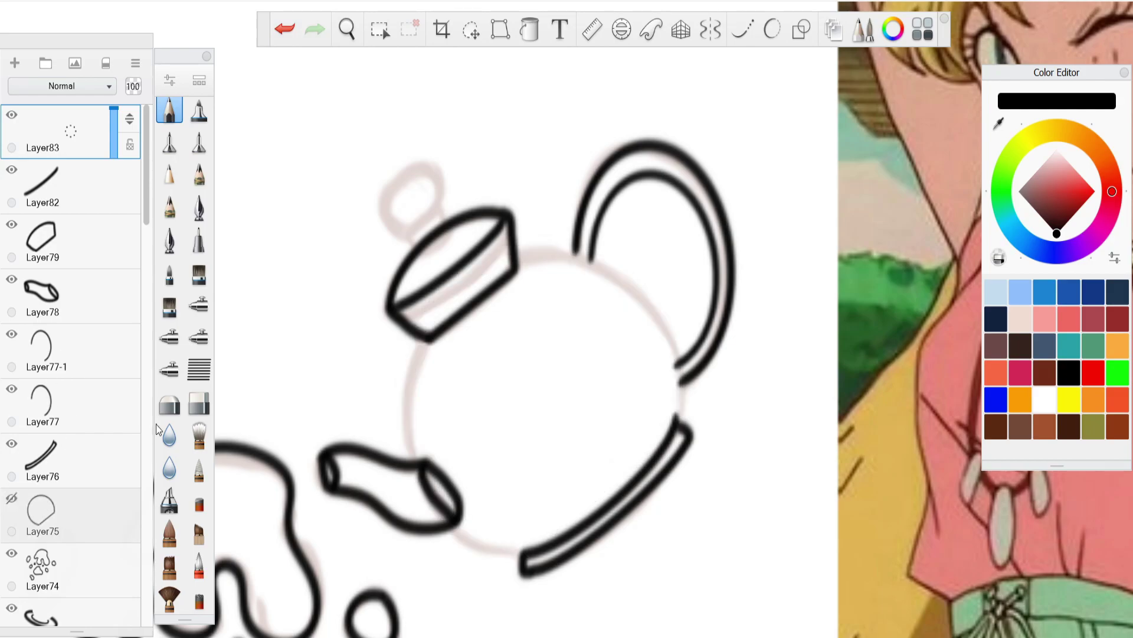
pyautogui.click(772, 28)
pyautogui.moveTo(476, 263); pyautogui.dragTo(440, 270)
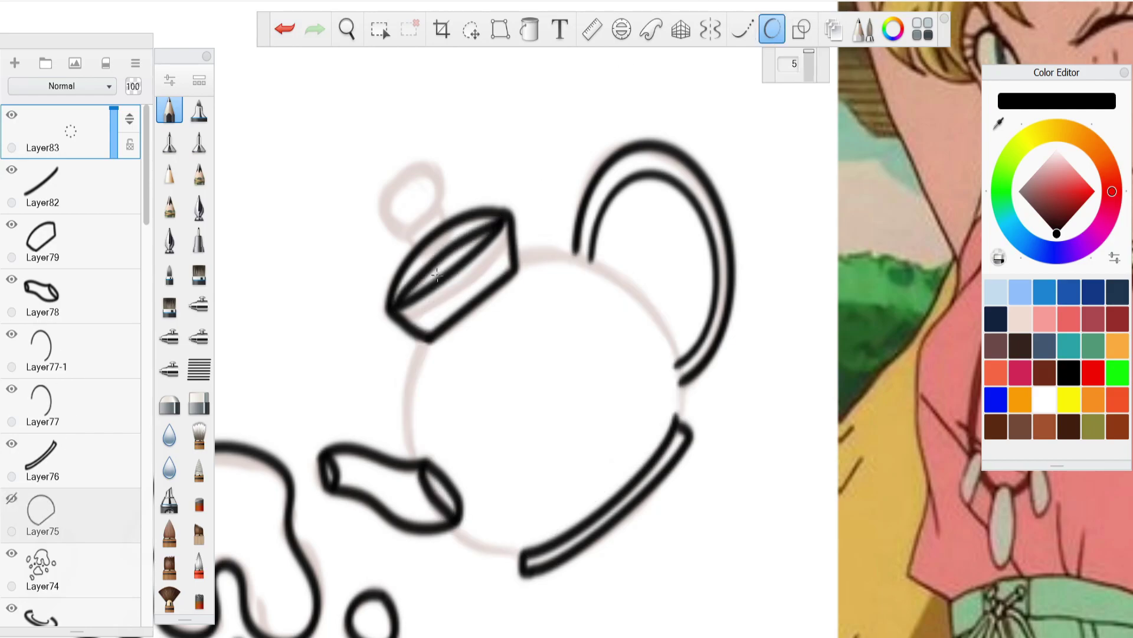
# Merge the two curves across the lid and draw an inner line along the lid's lower edge on a new layer.
pyautogui.click(19, 63)
pyautogui.click(71, 186)
pyautogui.hotkey('ctrl', 'e')
pyautogui.click(70, 131)
pyautogui.moveTo(511, 260); pyautogui.dragTo(429, 324)
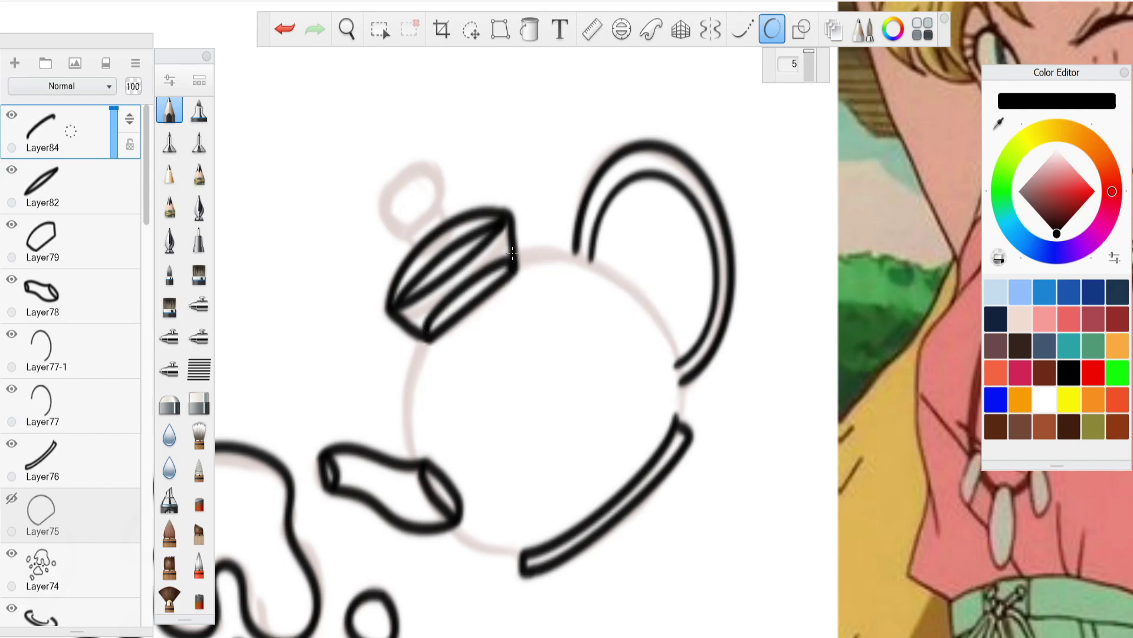
# Show the teapot body again, trace the lid's knob and neck on a new layer, and save the drawing.
pyautogui.click(16, 63)
pyautogui.click(13, 553)
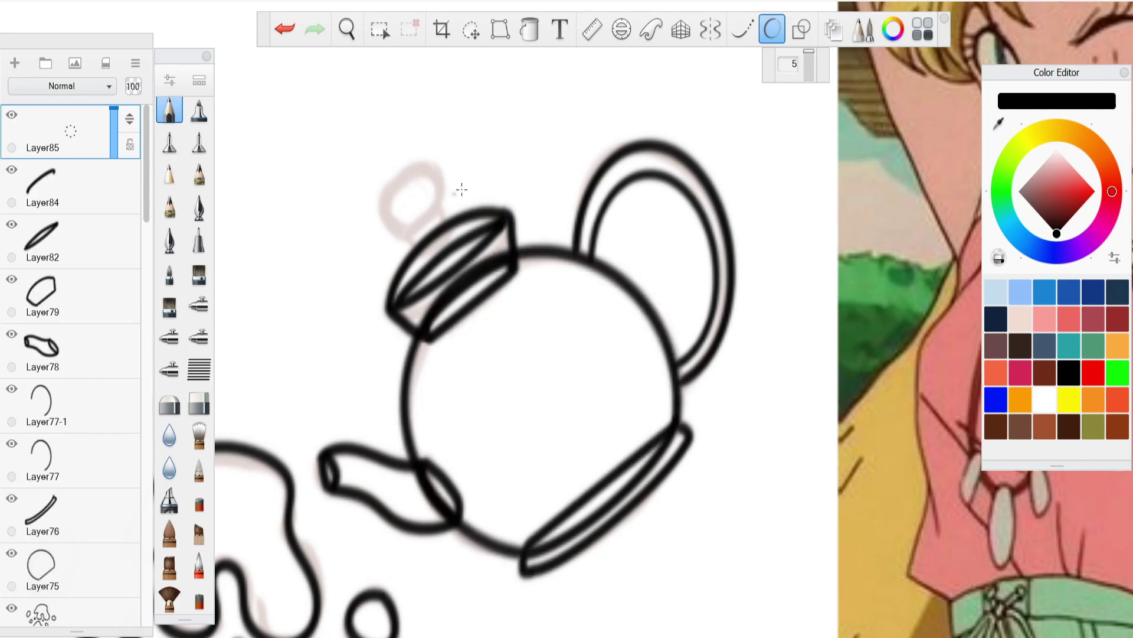
pyautogui.moveTo(439, 209)
pyautogui.mouseDown()
pyautogui.moveTo(415, 242)
pyautogui.moveTo(421, 254)
pyautogui.moveTo(420, 242)
pyautogui.mouseUp()
pyautogui.hotkey('ctrl', 'z')
pyautogui.moveTo(441, 209)
pyautogui.mouseDown()
pyautogui.moveTo(452, 225)
pyautogui.moveTo(418, 220)
pyautogui.moveTo(429, 206)
pyautogui.moveTo(389, 219)
pyautogui.mouseUp()
pyautogui.hotkey('ctrl', 's')
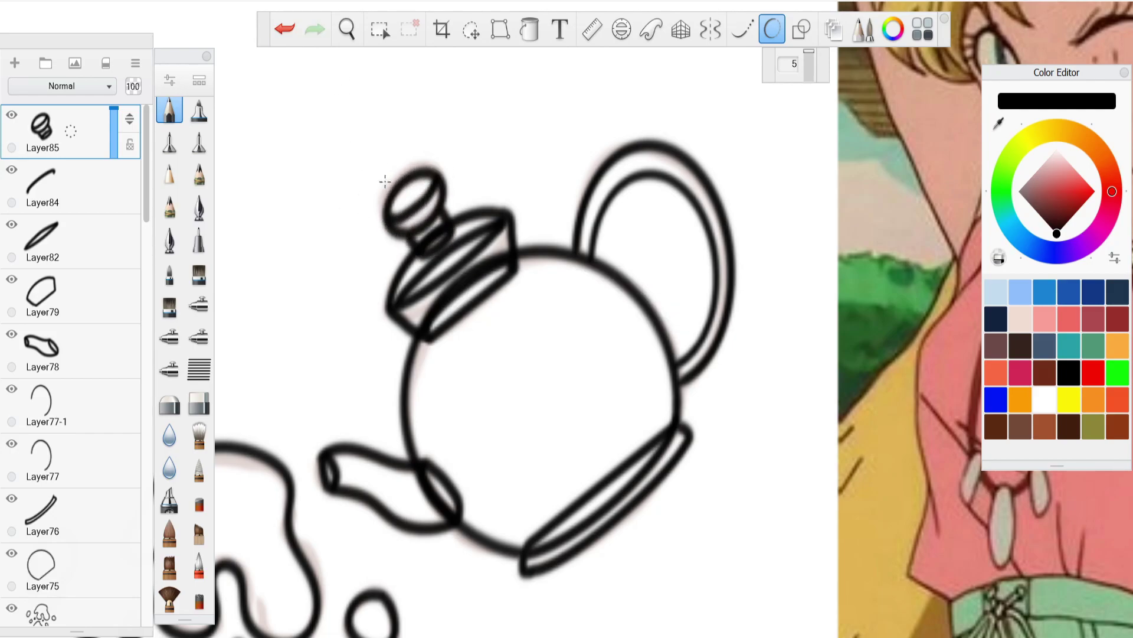
pyautogui.doubleClick(170, 404)
pyautogui.moveTo(455, 236)
pyautogui.mouseDown()
pyautogui.moveTo(414, 210)
pyautogui.moveTo(424, 204)
pyautogui.mouseUp()
pyautogui.hotkey('ctrl', 'z')
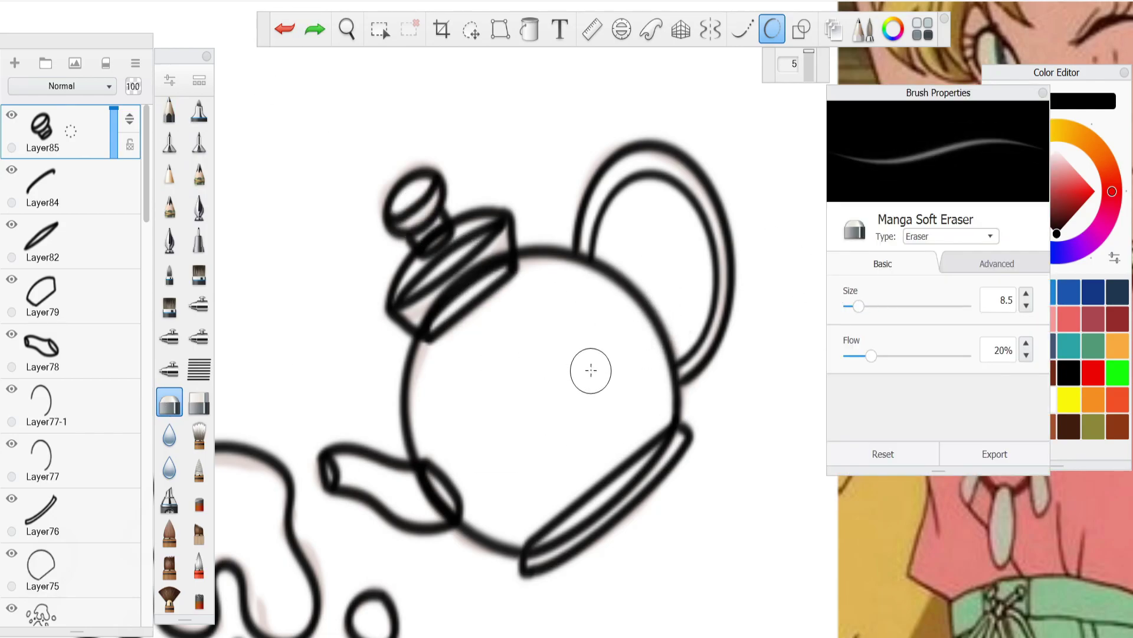
pyautogui.click(166, 114)
pyautogui.moveTo(431, 181); pyautogui.dragTo(393, 217)
pyautogui.click(285, 30)
pyautogui.hotkey('ctrl', 'z')
pyautogui.click(1043, 93)
pyautogui.click(286, 29)
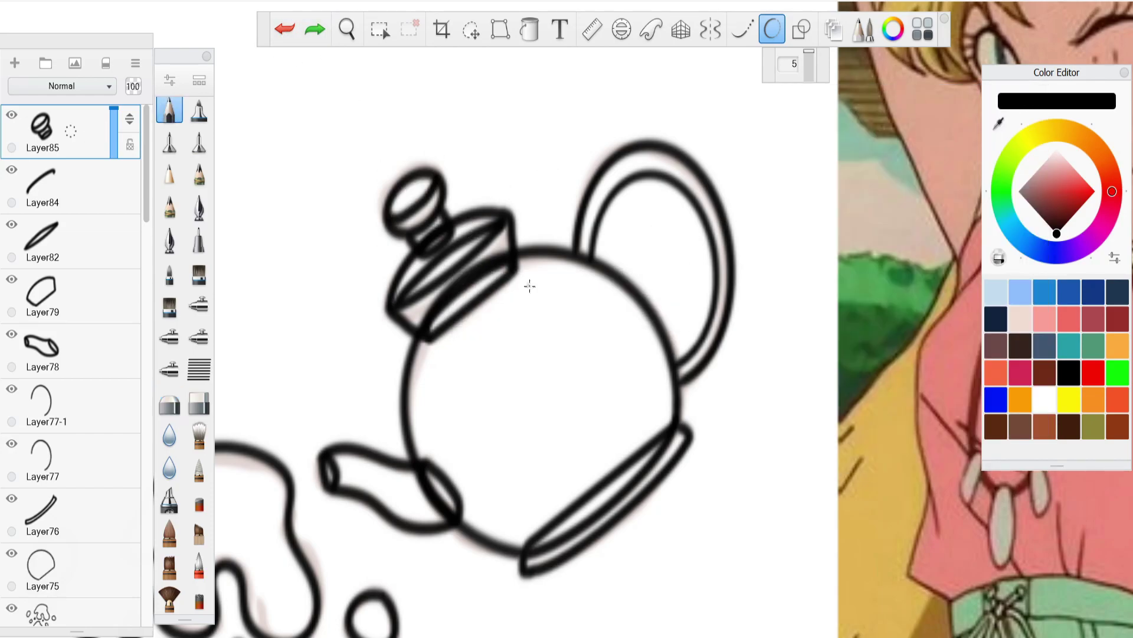
# Review the teapot's line art within the whole drawing and up close.
pyautogui.click(347, 30)
pyautogui.moveTo(566, 320); pyautogui.dragTo(451, 367)
pyautogui.click(484, 322)
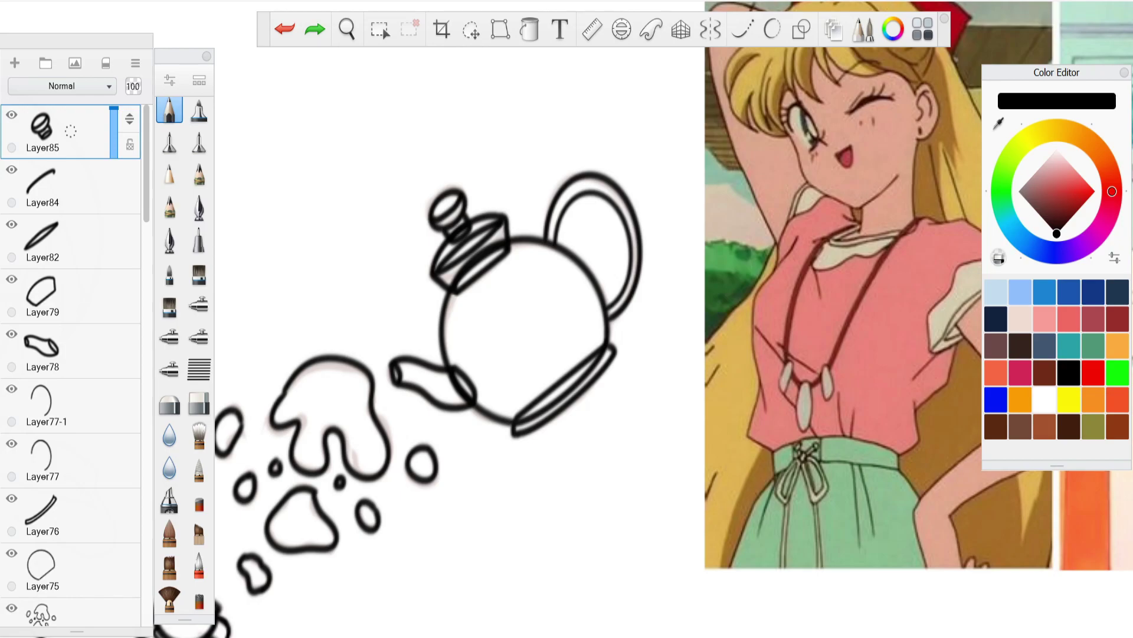
pyautogui.press('space')
pyautogui.moveTo(490, 312); pyautogui.dragTo(463, 265)
pyautogui.press('space')
pyautogui.moveTo(496, 205); pyautogui.dragTo(638, 192)
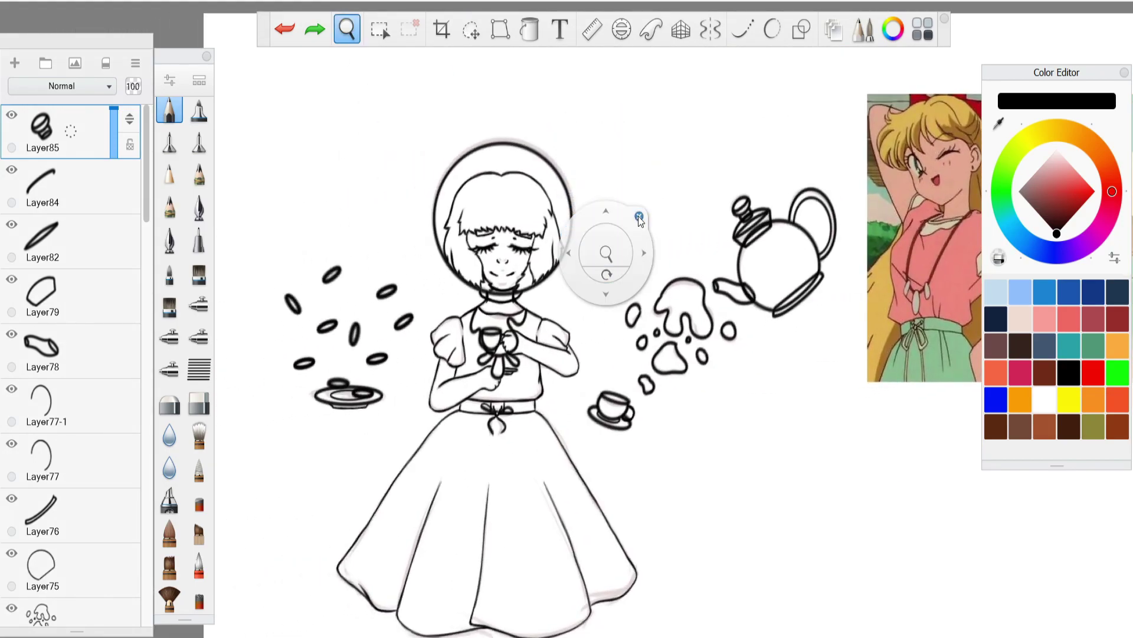
pyautogui.scroll(5, 775, 271)
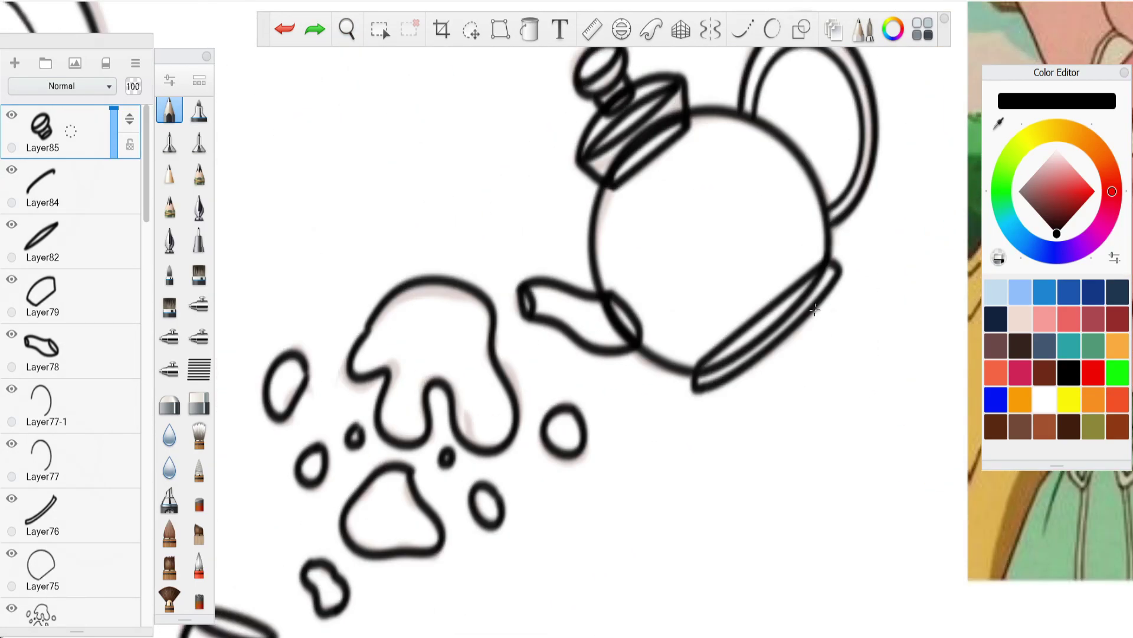
# Select the teapot body's layer and switch its visibility off and on to check the outline.
pyautogui.click(43, 568)
pyautogui.click(11, 553)
pyautogui.click(12, 554)
pyautogui.click(11, 553)
pyautogui.click(12, 554)
pyautogui.moveTo(113, 547)
pyautogui.mouseDown()
pyautogui.moveTo(108, 580)
pyautogui.moveTo(113, 534)
pyautogui.mouseUp()
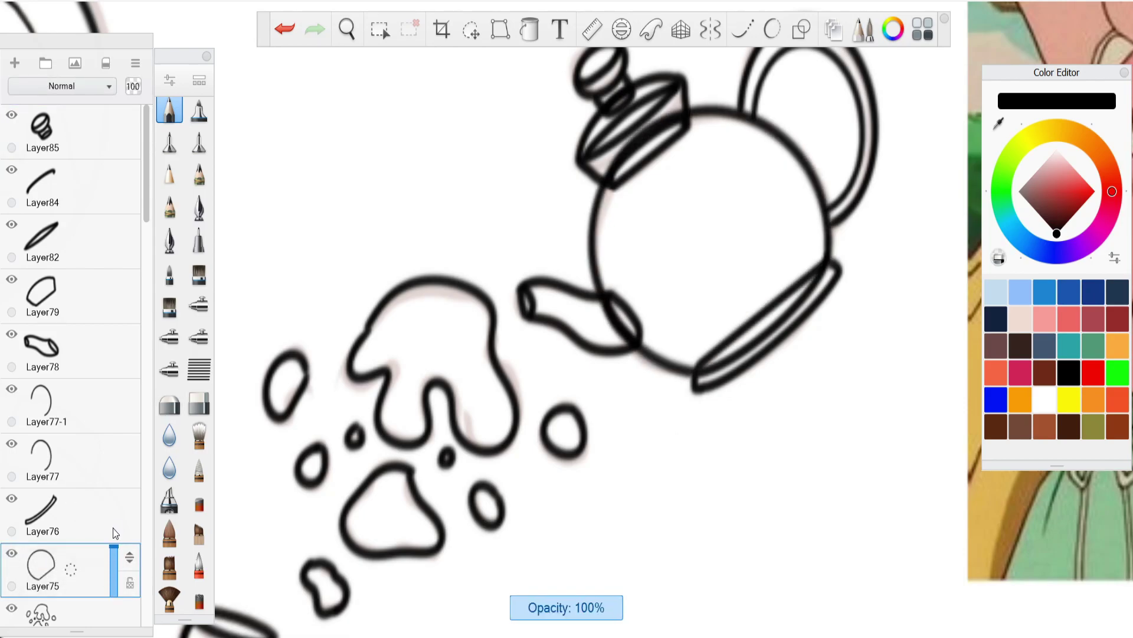
# Hide the sketch layer Layer10-1 and show the two triangle layers, Layer39-1 and Layer39.
pyautogui.scroll(-5, 365, 260)
pyautogui.press('space')
pyautogui.moveTo(408, 142)
pyautogui.mouseDown()
pyautogui.moveTo(605, 157)
pyautogui.moveTo(734, 187)
pyautogui.mouseUp()
pyautogui.moveTo(643, 345); pyautogui.dragTo(657, 311)
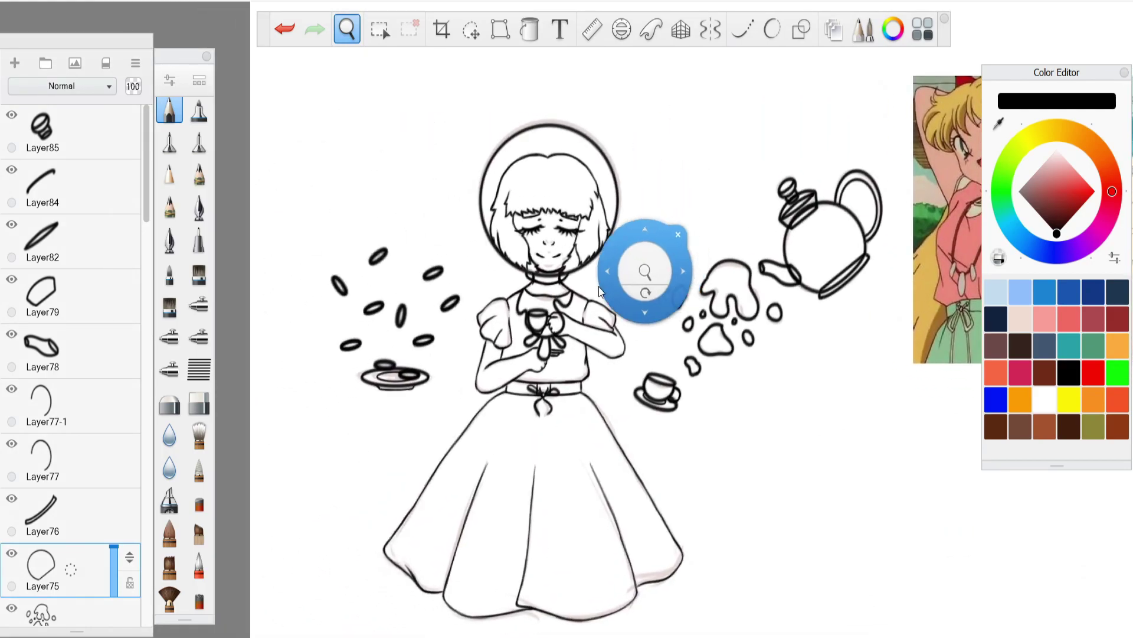
pyautogui.scroll(1, 655, 310)
pyautogui.scroll(-2, 515, 307)
pyautogui.scroll(1, 516, 315)
pyautogui.scroll(-15, 71, 384)
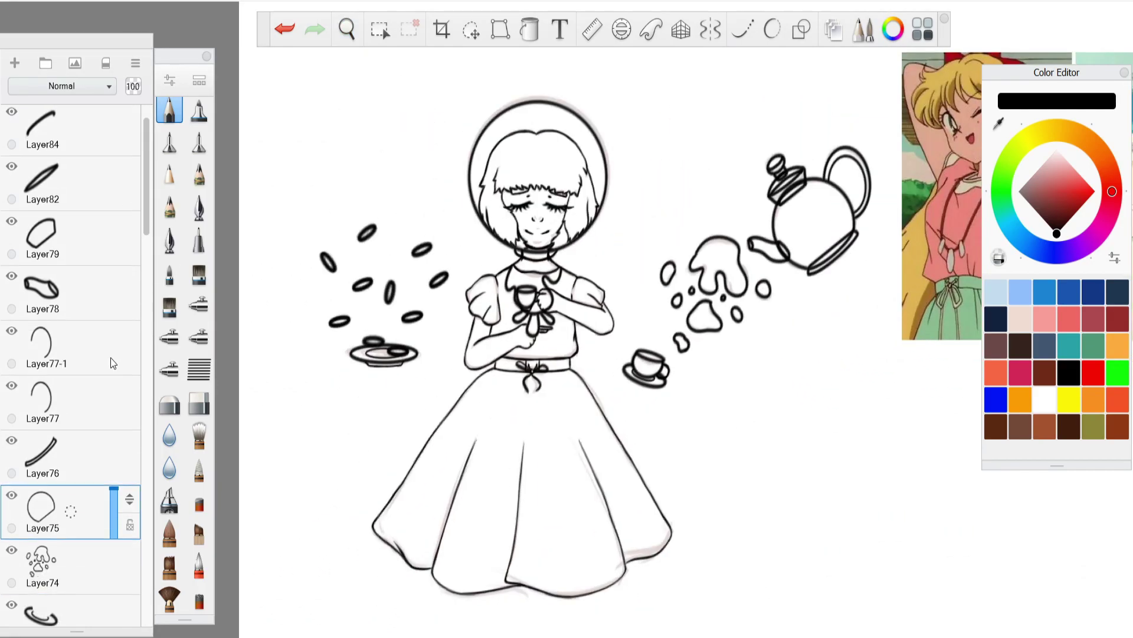
pyautogui.click(12, 479)
pyautogui.click(12, 534)
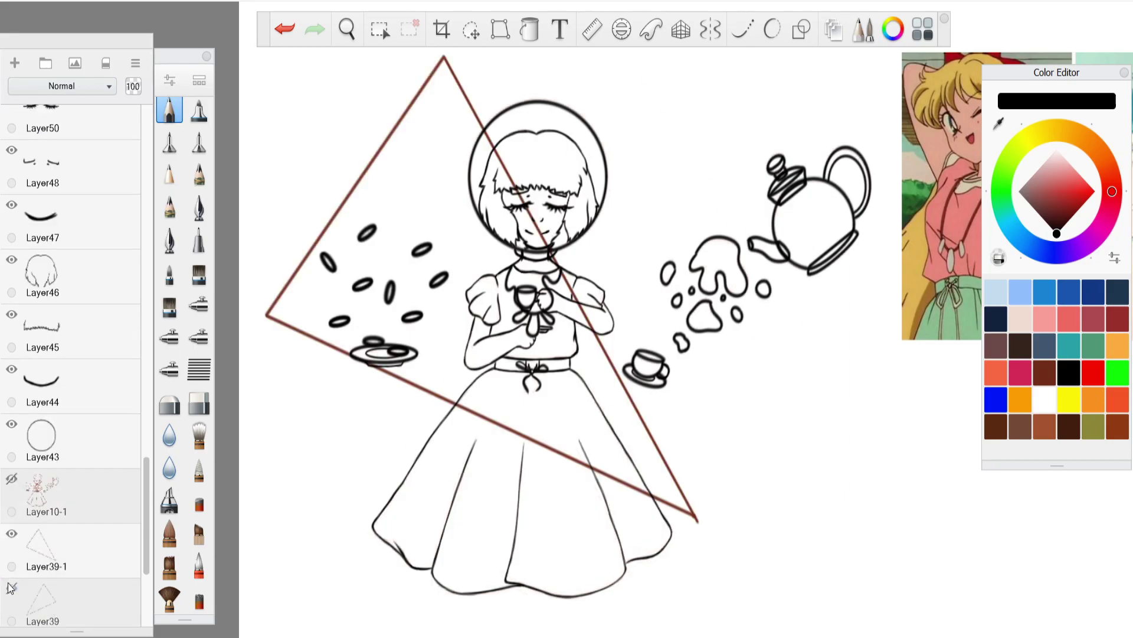
pyautogui.click(12, 588)
# Lock the transparency of both triangle layers and recolour the triangles' lines black.
pyautogui.scroll(-2, 71, 532)
pyautogui.click(129, 449)
pyautogui.click(129, 503)
pyautogui.click(170, 273)
pyautogui.moveTo(656, 106)
pyautogui.mouseDown()
pyautogui.moveTo(667, 93)
pyautogui.moveTo(481, 322)
pyautogui.moveTo(621, 68)
pyautogui.mouseUp()
pyautogui.click(70, 437)
pyautogui.moveTo(420, 92)
pyautogui.mouseDown()
pyautogui.moveTo(648, 494)
pyautogui.moveTo(444, 62)
pyautogui.mouseUp()
# Erase the stray ends at the triangles' lower tips with the hard eraser and unlock both layers' transparency.
pyautogui.click(199, 403)
pyautogui.click(695, 526)
pyautogui.click(691, 395)
pyautogui.click(130, 504)
pyautogui.click(129, 448)
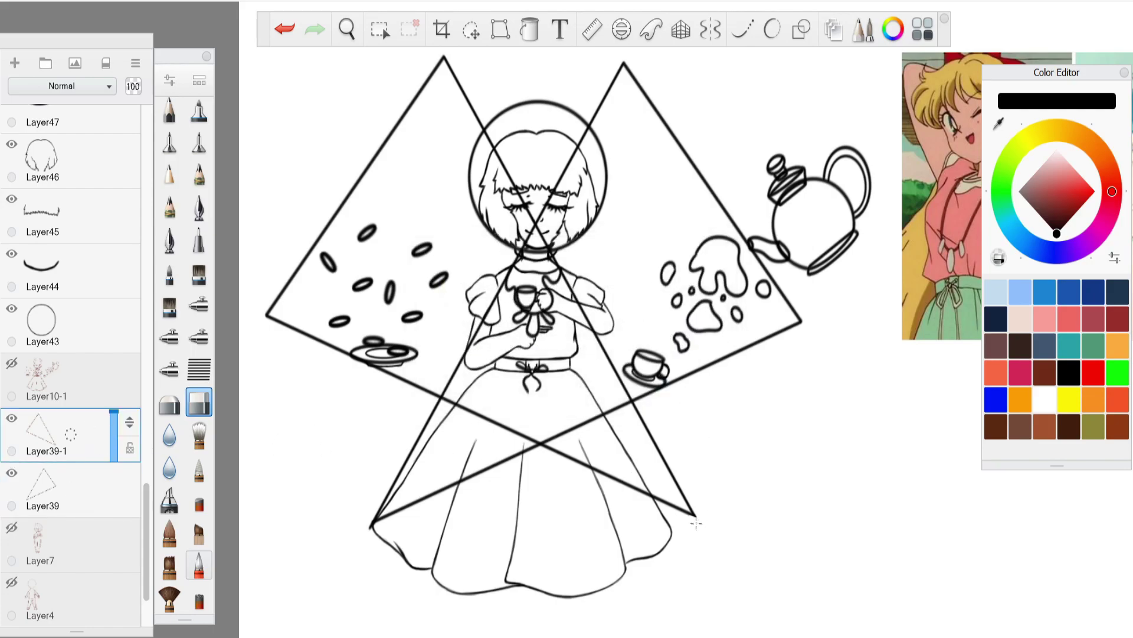
pyautogui.click(83, 482)
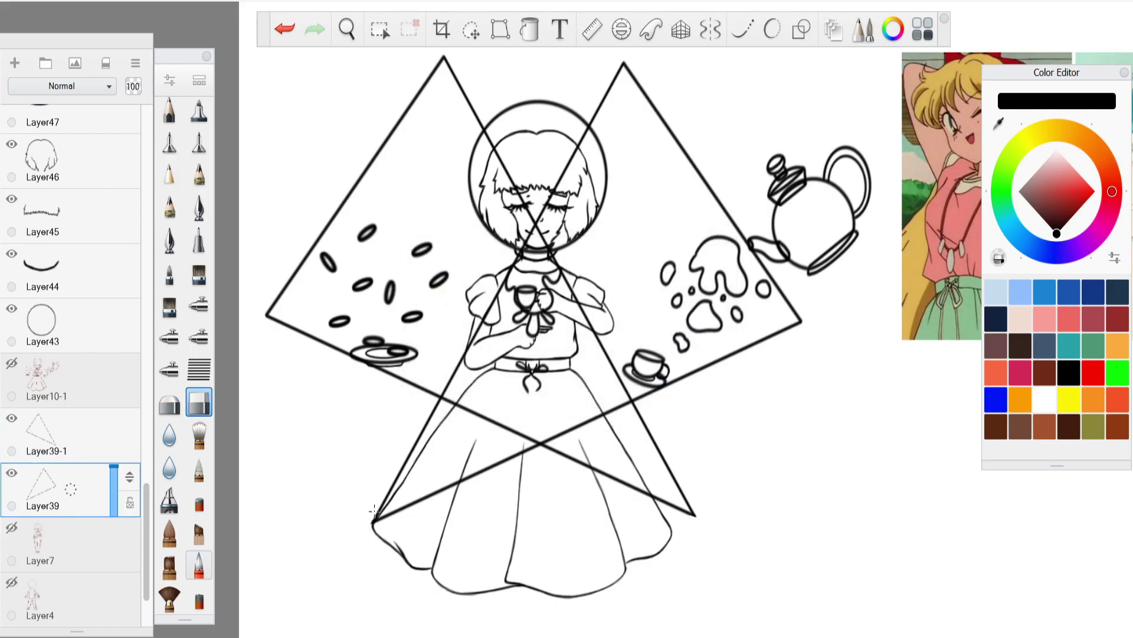
pyautogui.scroll(-2, 475, 402)
# Duplicate both triangle layers and stack the copies above the originals.
pyautogui.click(11, 473)
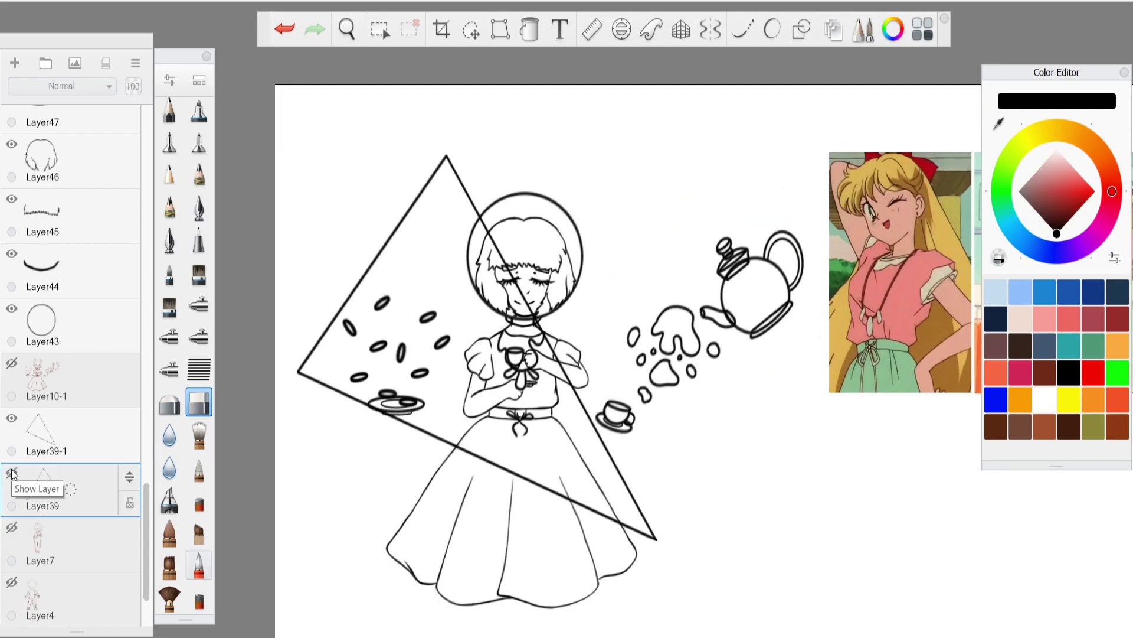
pyautogui.click(11, 473)
pyautogui.click(71, 437)
pyautogui.hotkey('ctrl', 'd')
pyautogui.click(81, 561)
pyautogui.hotkey('ctrl', 'd')
pyautogui.click(130, 582)
pyautogui.click(88, 489)
pyautogui.moveTo(130, 478); pyautogui.dragTo(129, 531)
pyautogui.moveTo(71, 543); pyautogui.dragTo(58, 581)
pyautogui.click(285, 29)
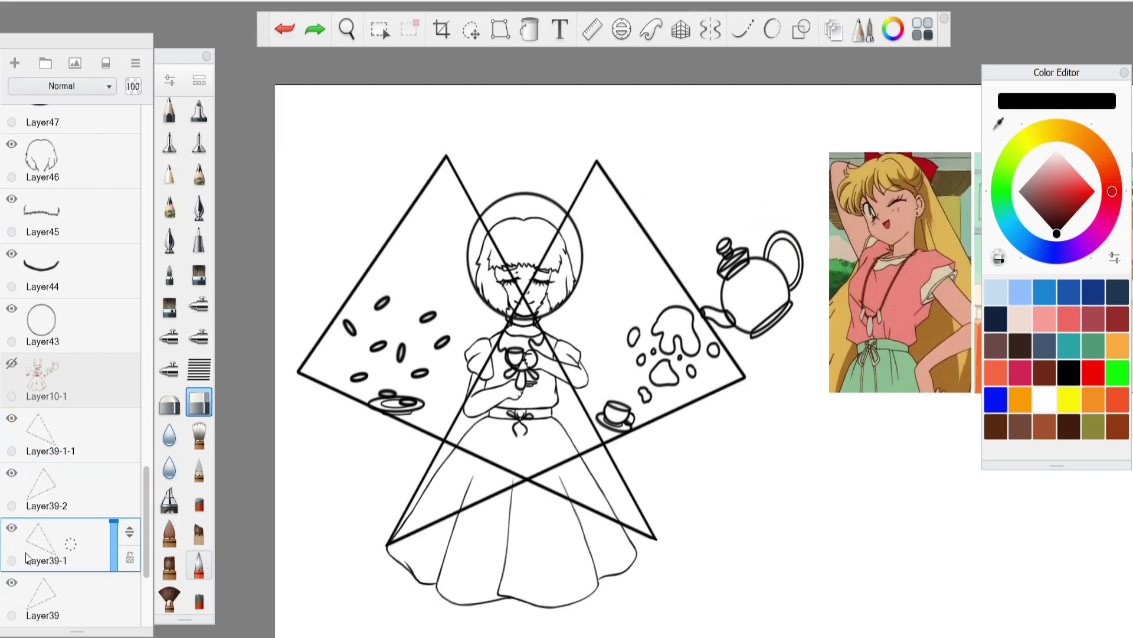
# Hide the original triangle layers, merge the two copies and move the merged layer above the hidden sketch layer.
pyautogui.click(11, 582)
pyautogui.click(11, 528)
pyautogui.moveTo(71, 434); pyautogui.dragTo(57, 471)
pyautogui.moveTo(130, 422); pyautogui.dragTo(116, 385)
# Erase the triangle lines crossing the girl's hair and face inside the circle around her head.
pyautogui.press('space')
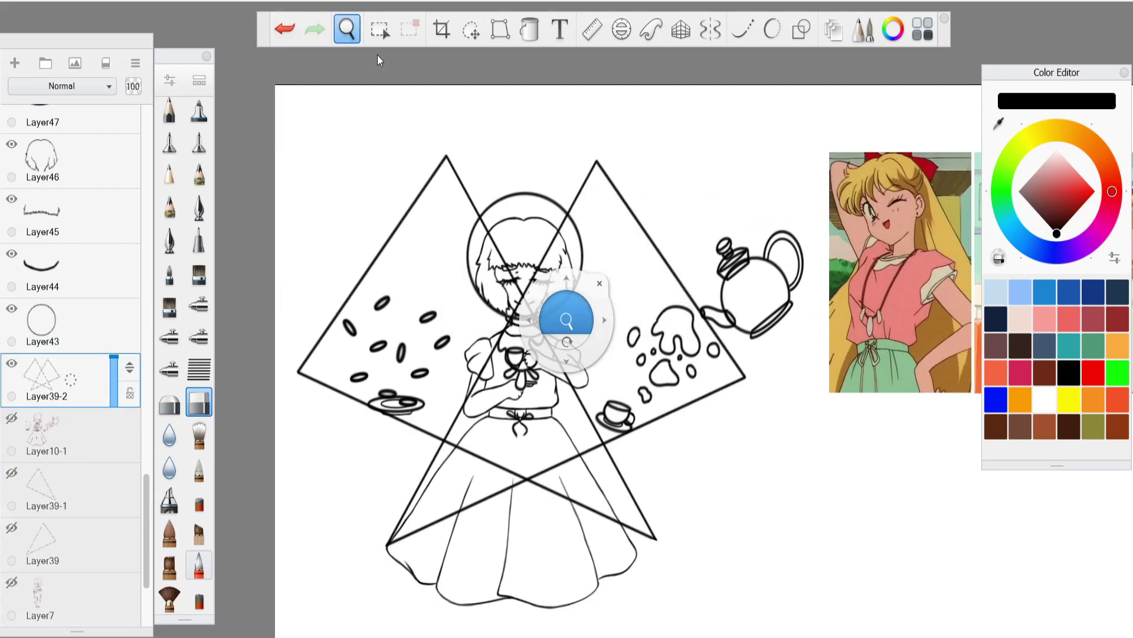
pyautogui.moveTo(566, 321); pyautogui.dragTo(572, 222)
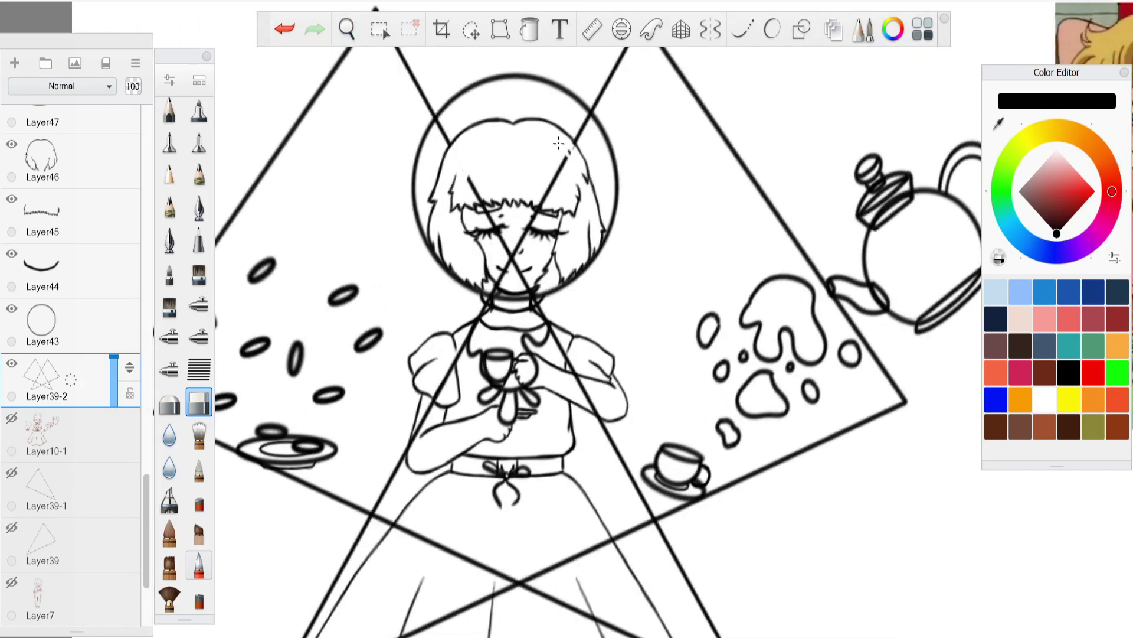
pyautogui.moveTo(562, 166); pyautogui.dragTo(515, 252)
pyautogui.moveTo(469, 177); pyautogui.dragTo(505, 242)
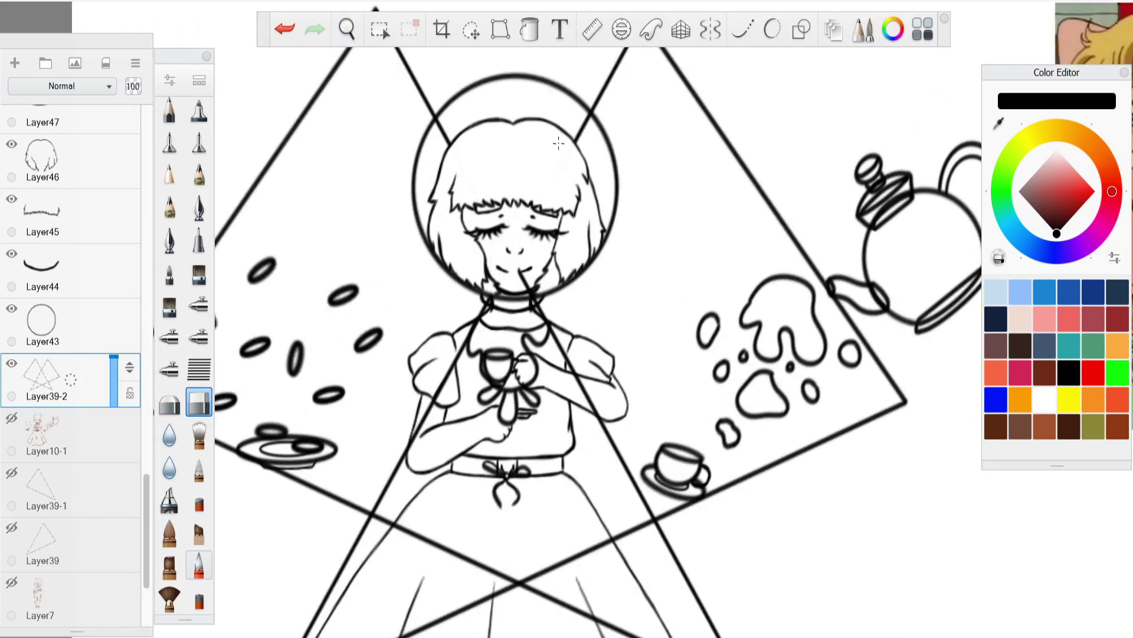
pyautogui.hotkey('ctrl', 'z')
pyautogui.hotkey('ctrl', 'z')
pyautogui.hotkey('ctrl', 'z')
pyautogui.moveTo(482, 176); pyautogui.dragTo(503, 242)
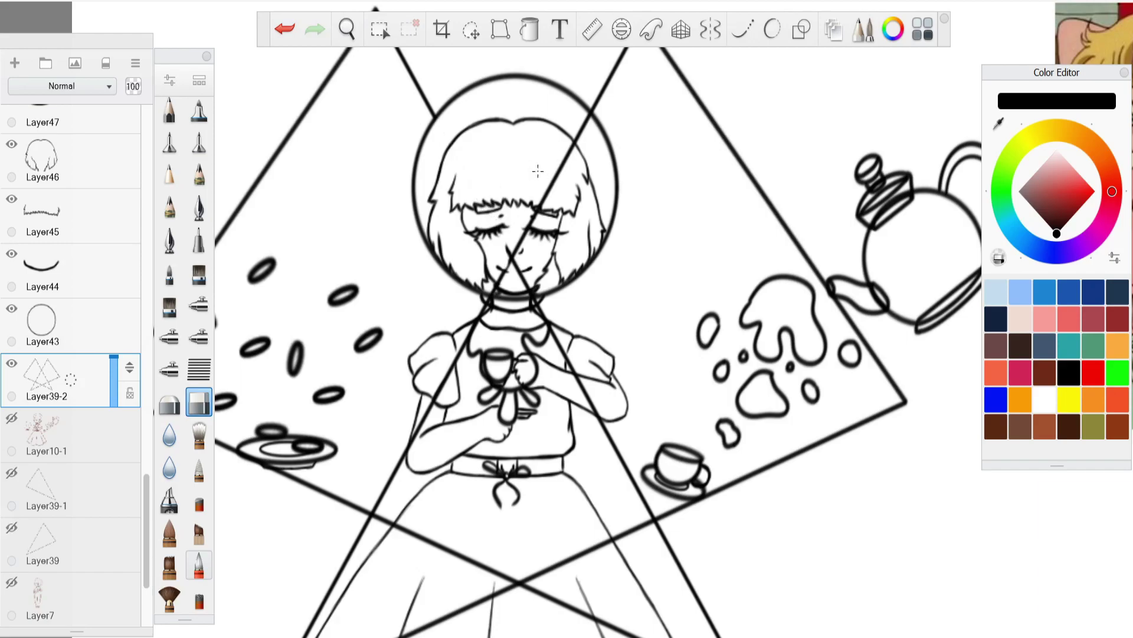
pyautogui.moveTo(572, 143); pyautogui.dragTo(519, 253)
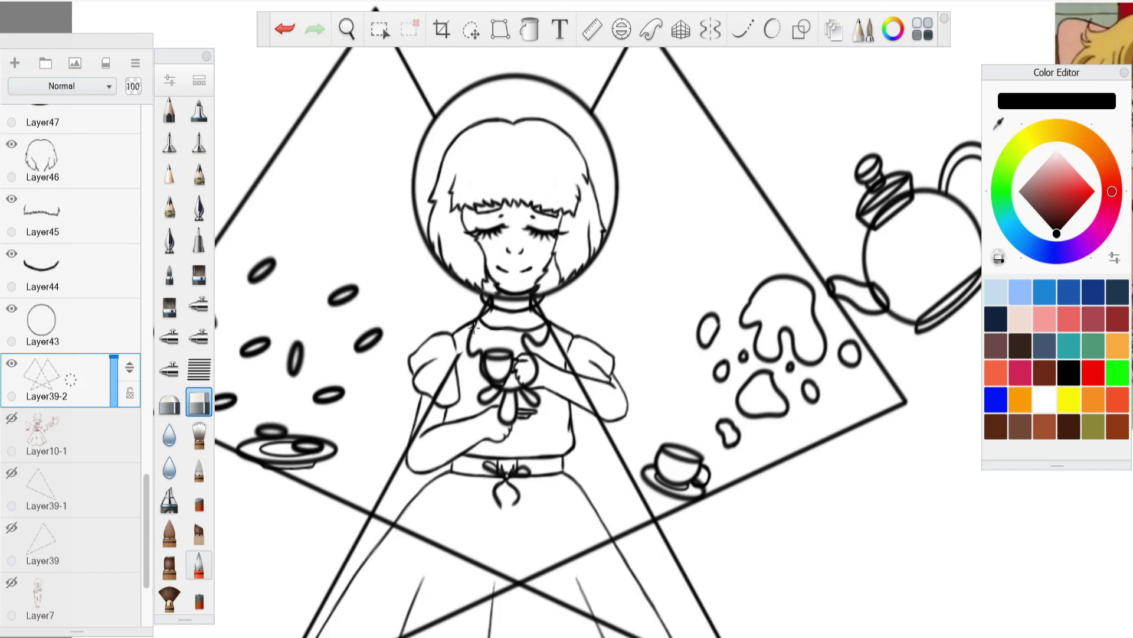
pyautogui.hotkey('ctrl', 'z')
# Erase the triangle lines running across the girl's torso, sleeves and skirt.
pyautogui.moveTo(439, 391); pyautogui.dragTo(446, 361)
pyautogui.press('space')
pyautogui.moveTo(469, 324); pyautogui.dragTo(436, 309)
pyautogui.press('space')
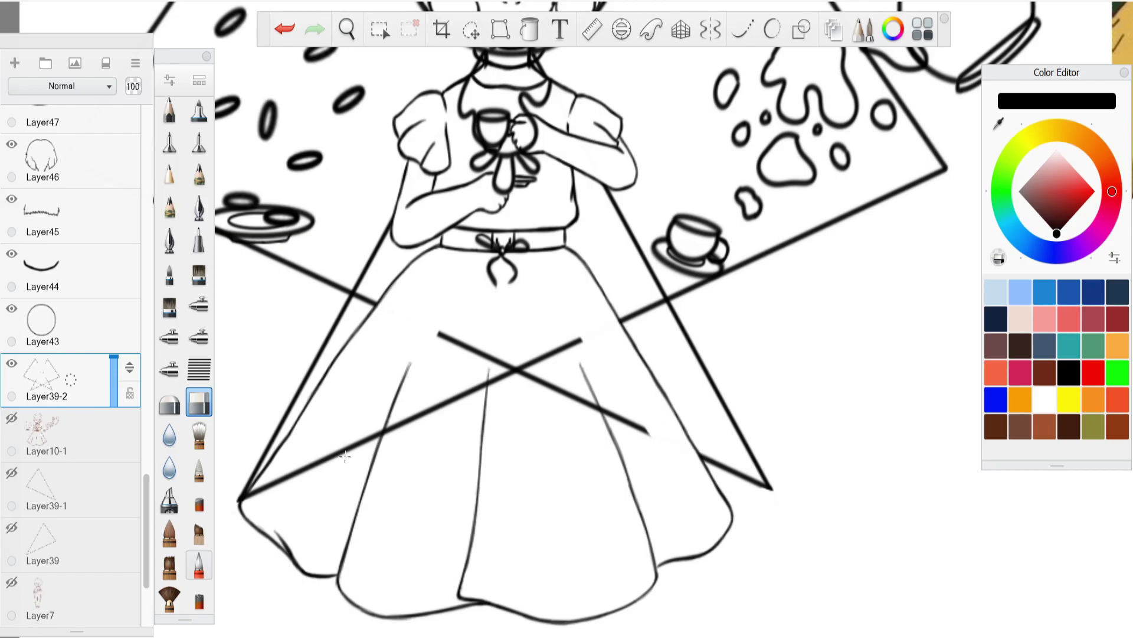
pyautogui.moveTo(270, 485)
pyautogui.mouseDown()
pyautogui.moveTo(425, 413)
pyautogui.moveTo(650, 434)
pyautogui.mouseUp()
# Erase the triangle lines that overlap the plate and the cup's saucer, and save the drawing.
pyautogui.press('space')
pyautogui.moveTo(299, 251)
pyautogui.mouseDown()
pyautogui.moveTo(429, 329)
pyautogui.moveTo(514, 439)
pyautogui.mouseUp()
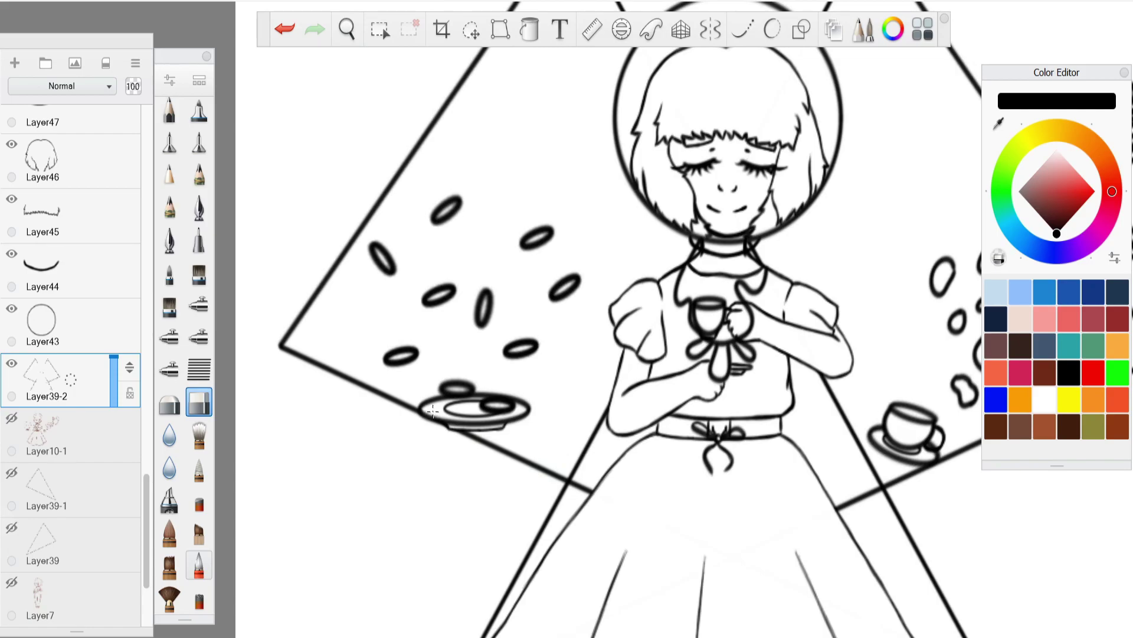
pyautogui.press('space')
pyautogui.moveTo(822, 433); pyautogui.dragTo(449, 344)
pyautogui.hotkey('ctrl', 's')
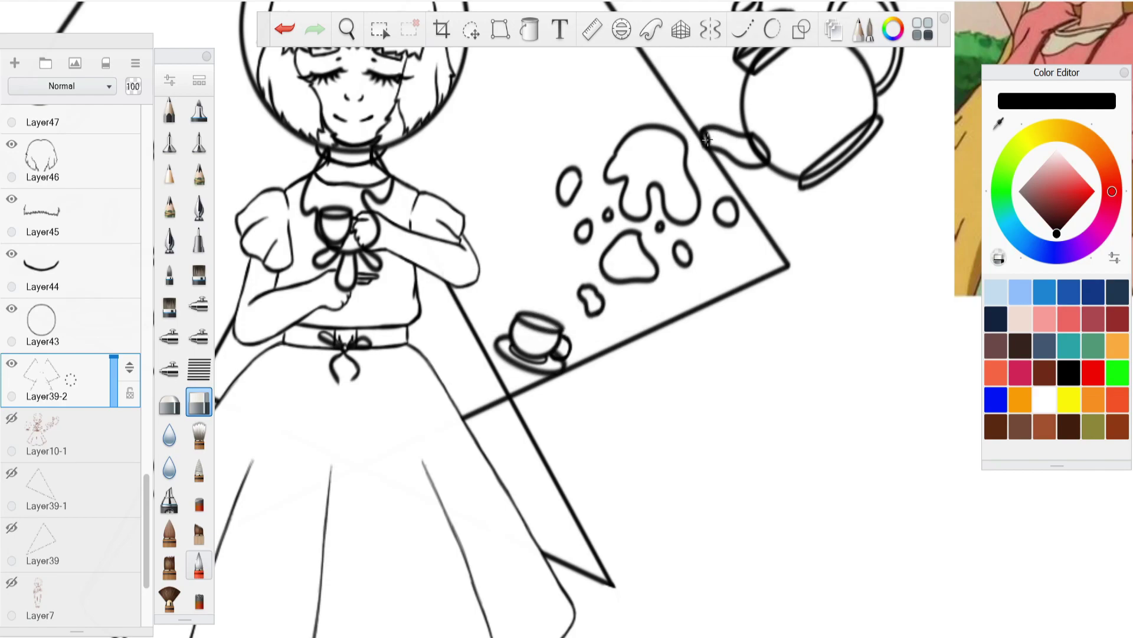
pyautogui.press('space')
pyautogui.moveTo(435, 175); pyautogui.dragTo(561, 352)
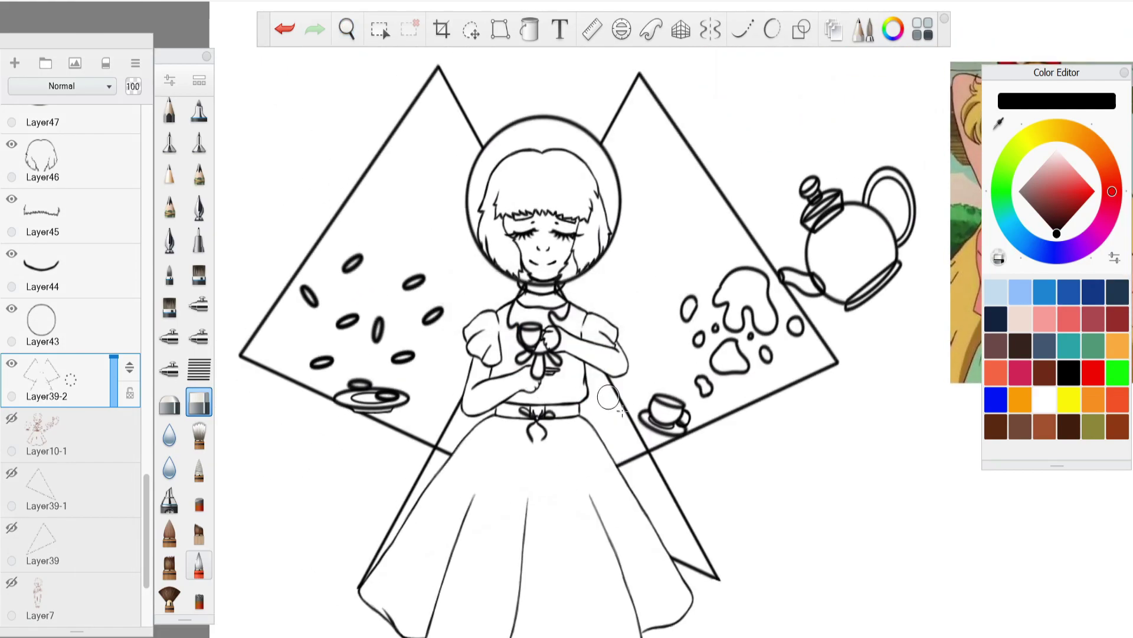